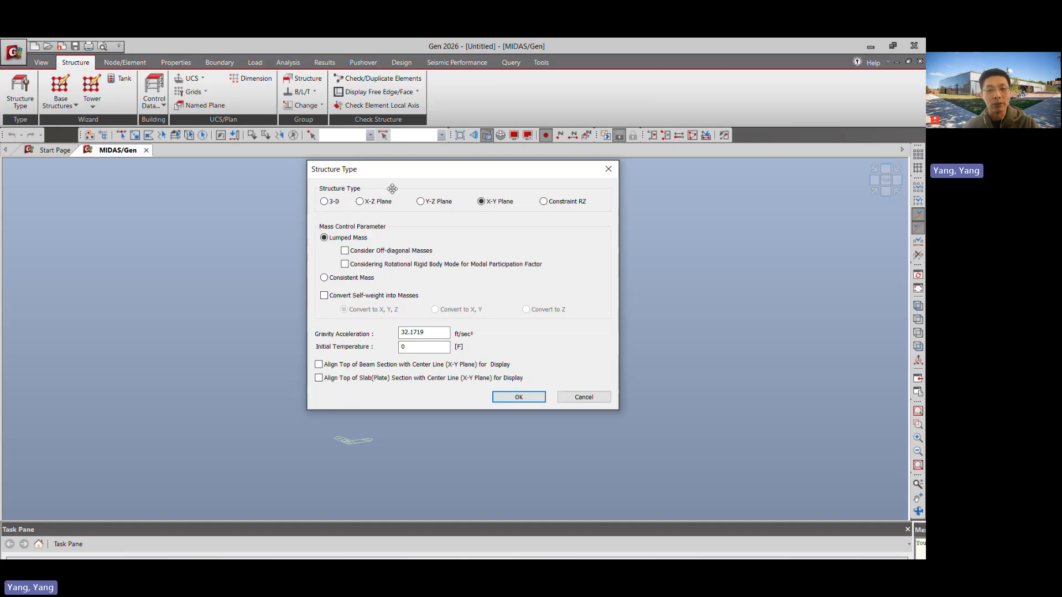
Confirm the X-Y Plane structure type and start adding a new line grid.
click(519, 397)
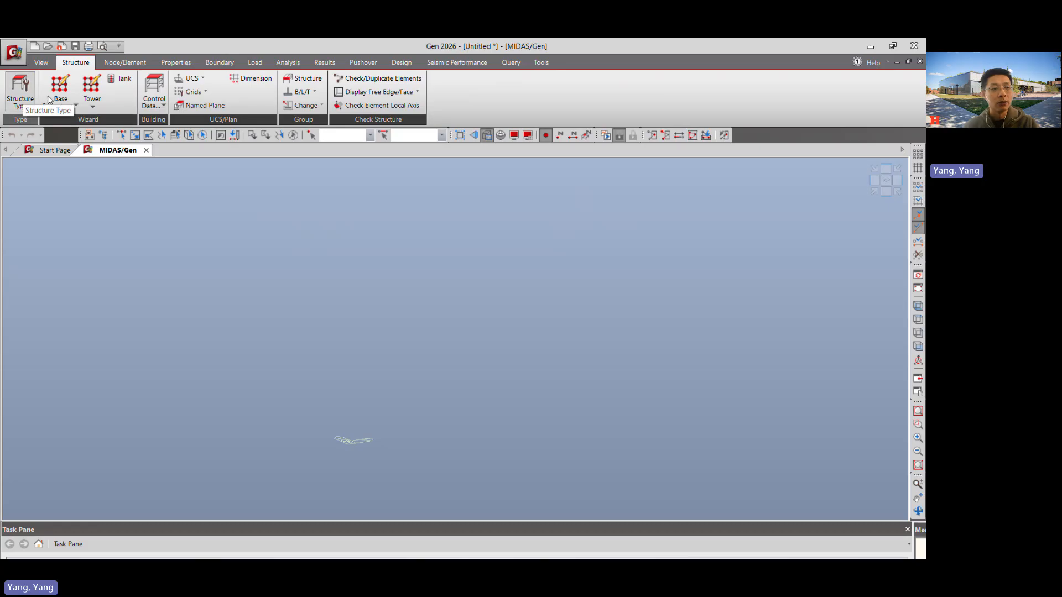
click(192, 91)
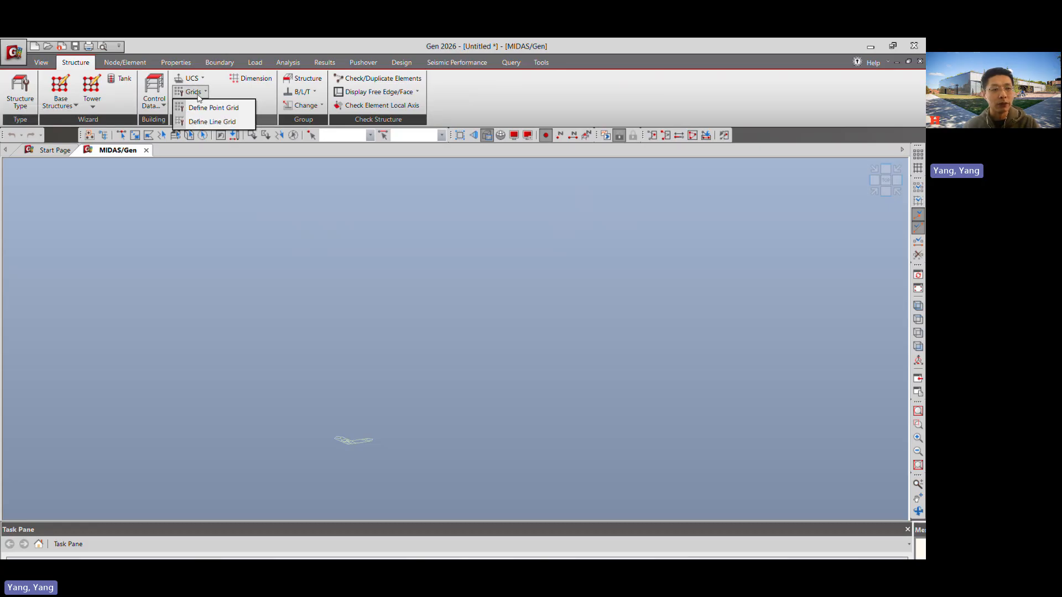
click(228, 122)
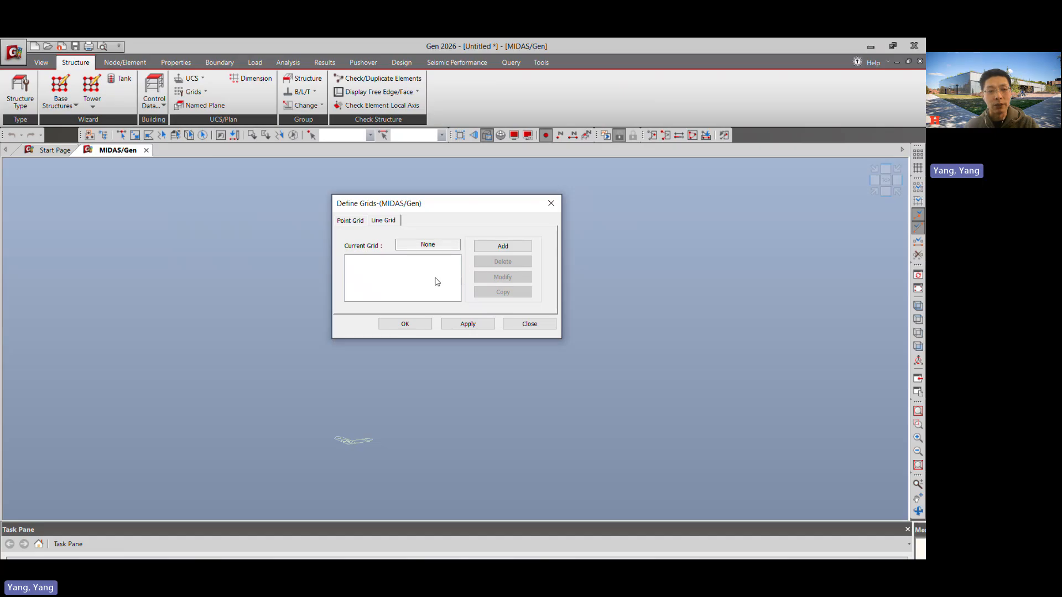
click(502, 247)
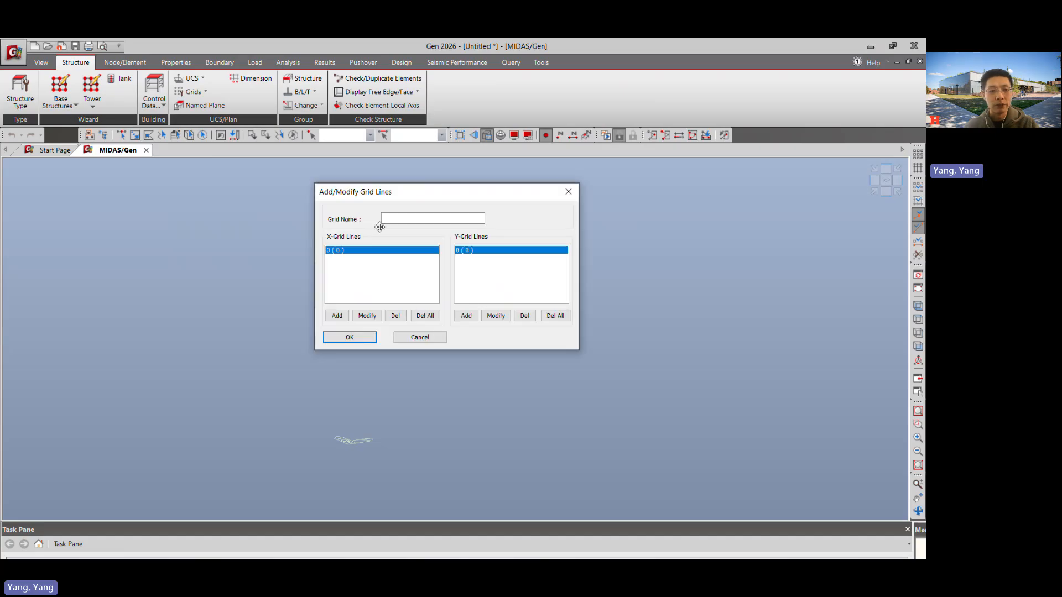
click(385, 223)
text(3)
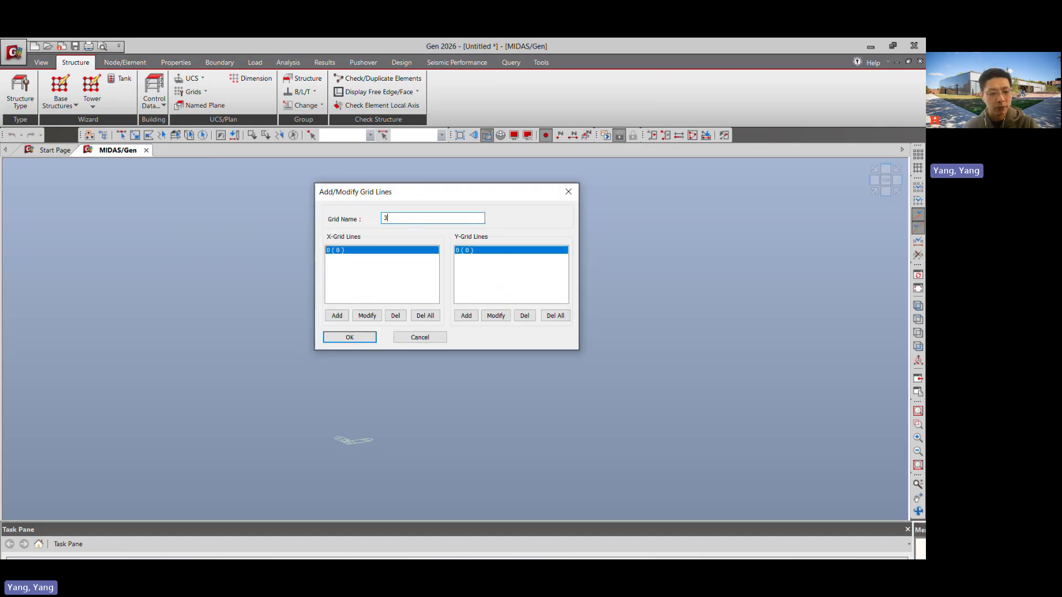
text(@10)
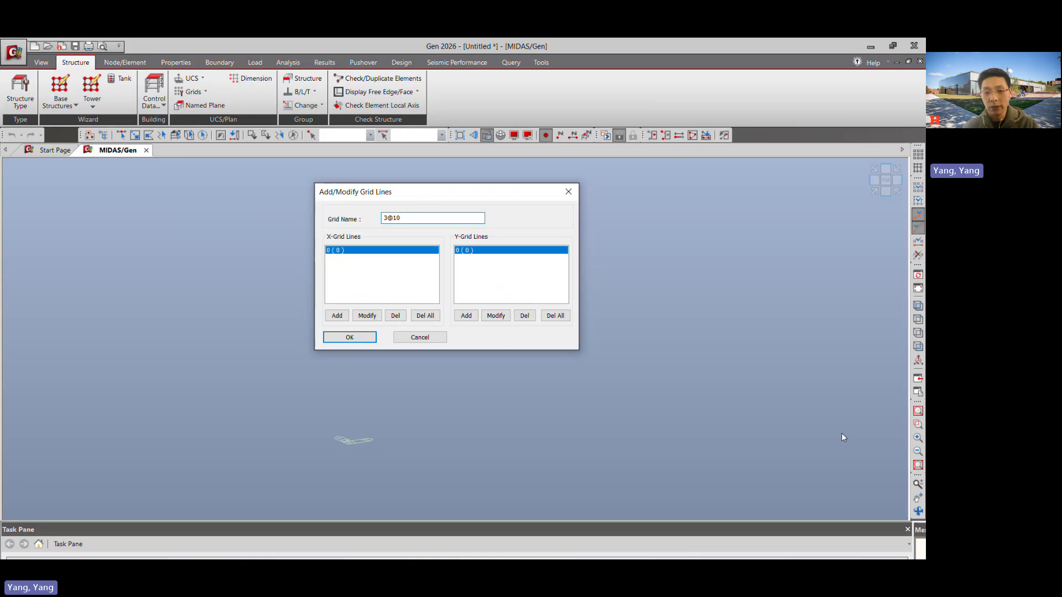
click(786, 300)
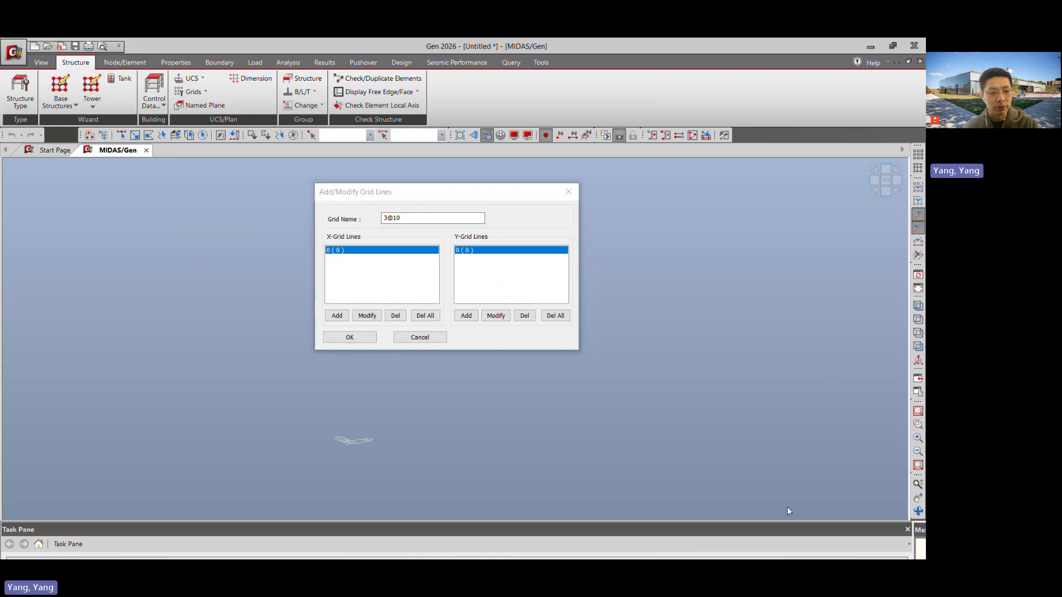
click(744, 531)
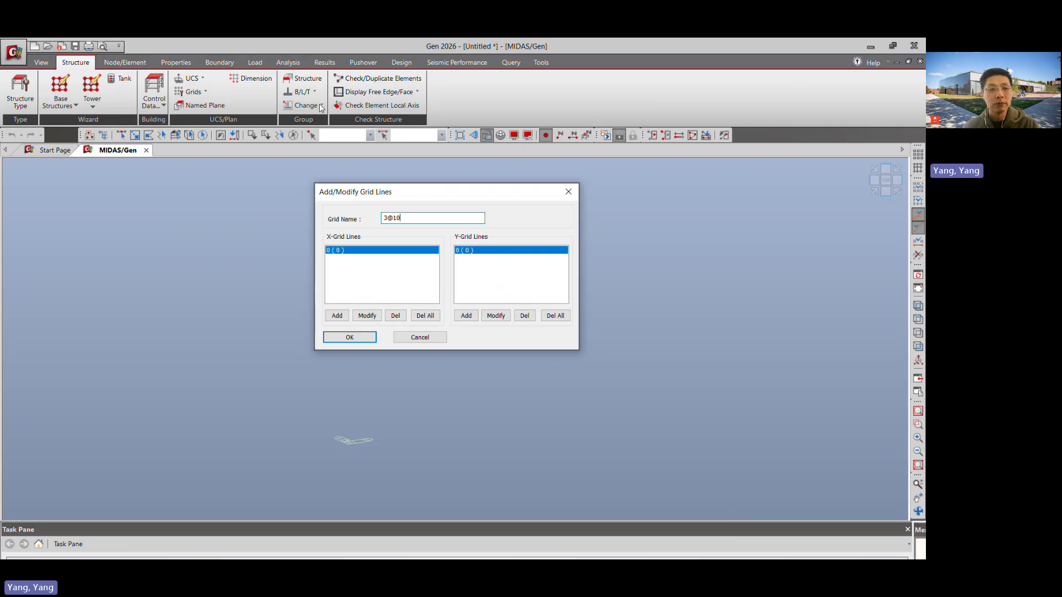
drag(459, 193, 525, 222)
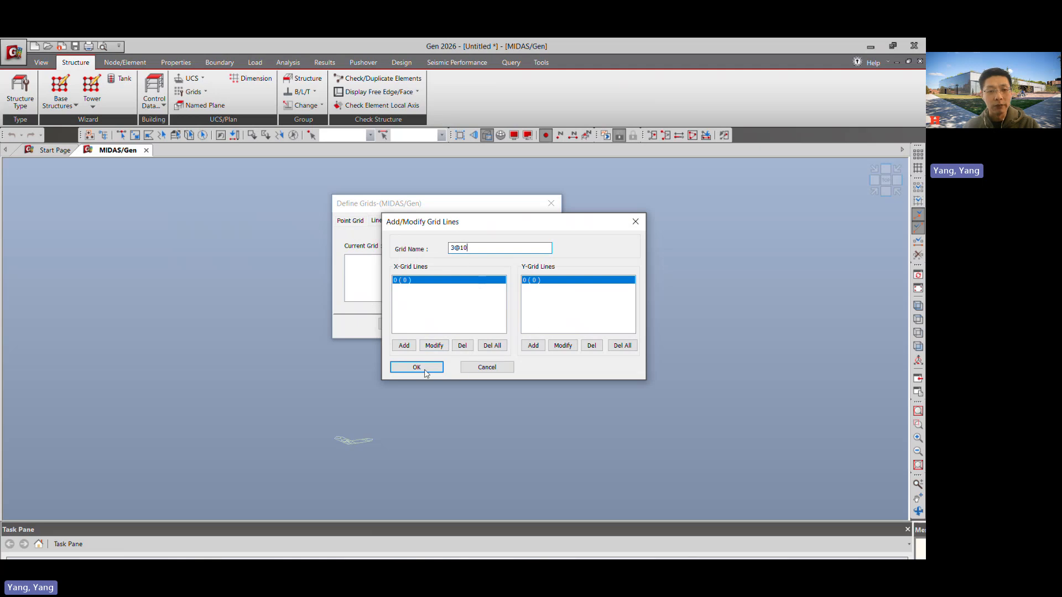
click(404, 345)
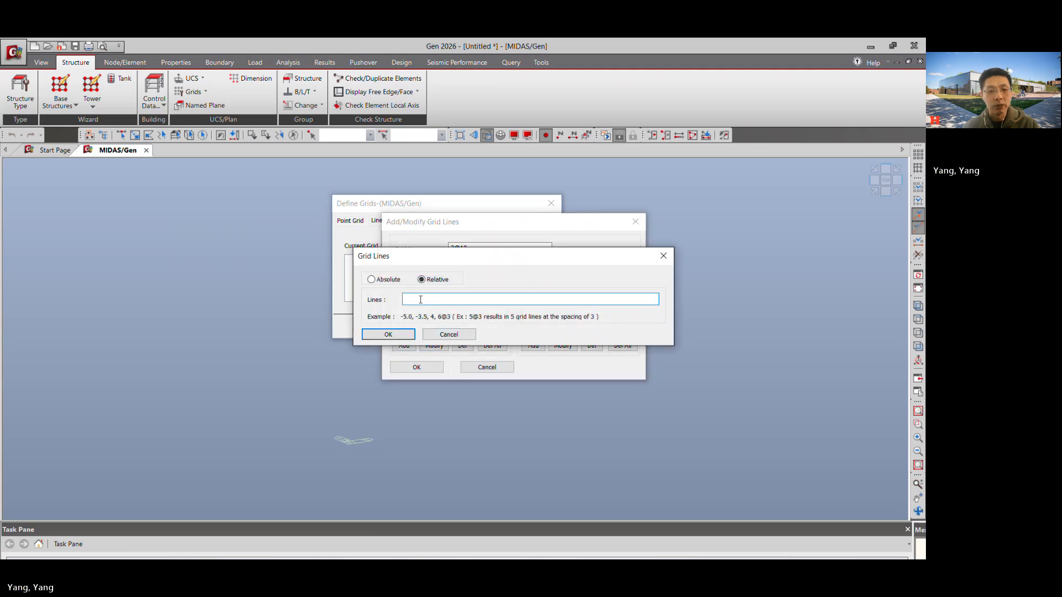
drag(422, 263, 494, 290)
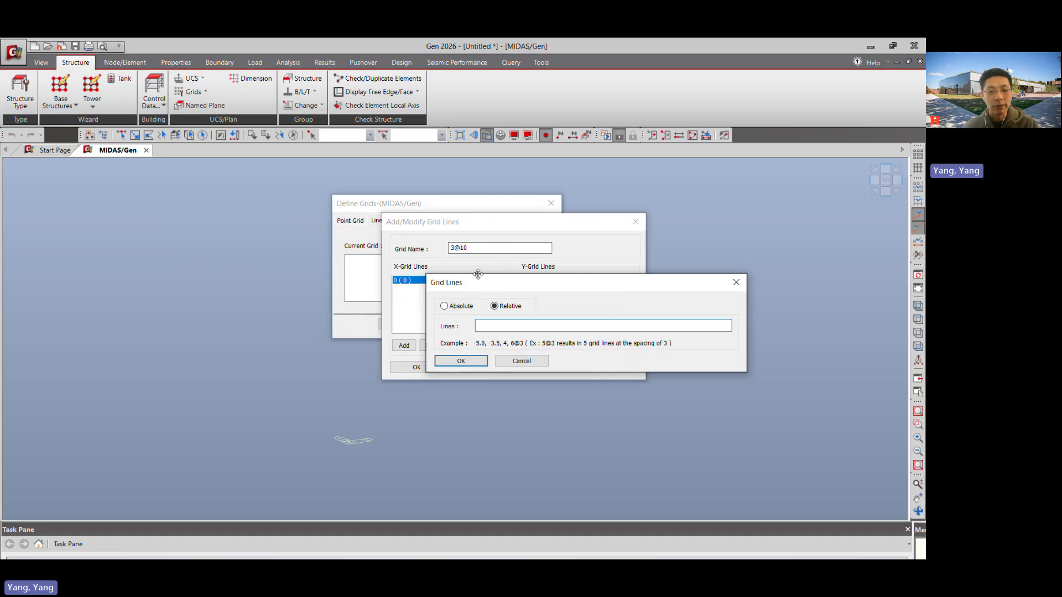
drag(559, 286, 418, 273)
click(598, 271)
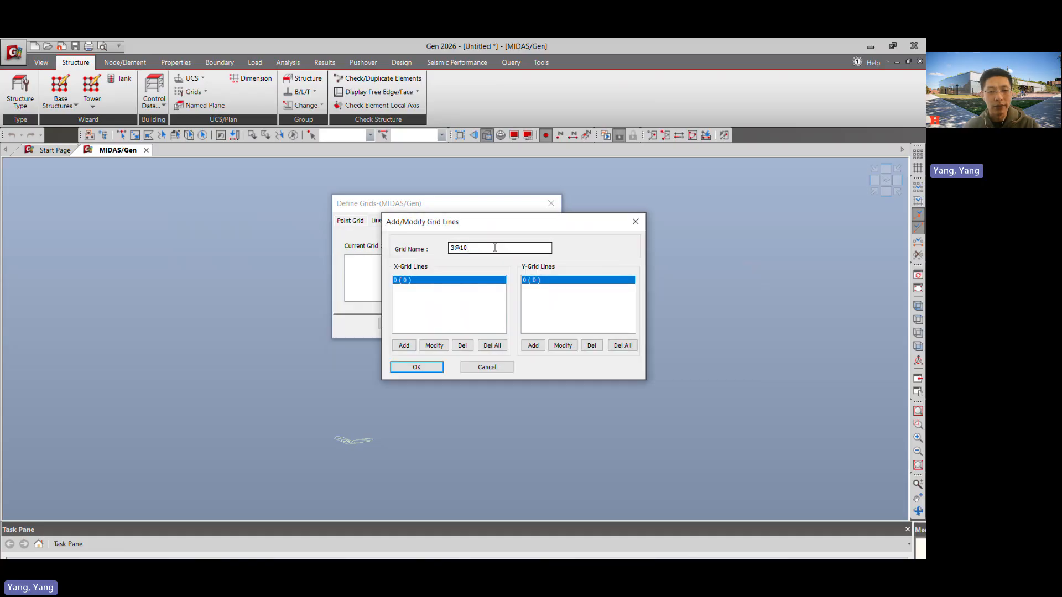
Name the line grid Grids and add relative X-grid lines as 3@10.
double_click(495, 247)
text(Gri)
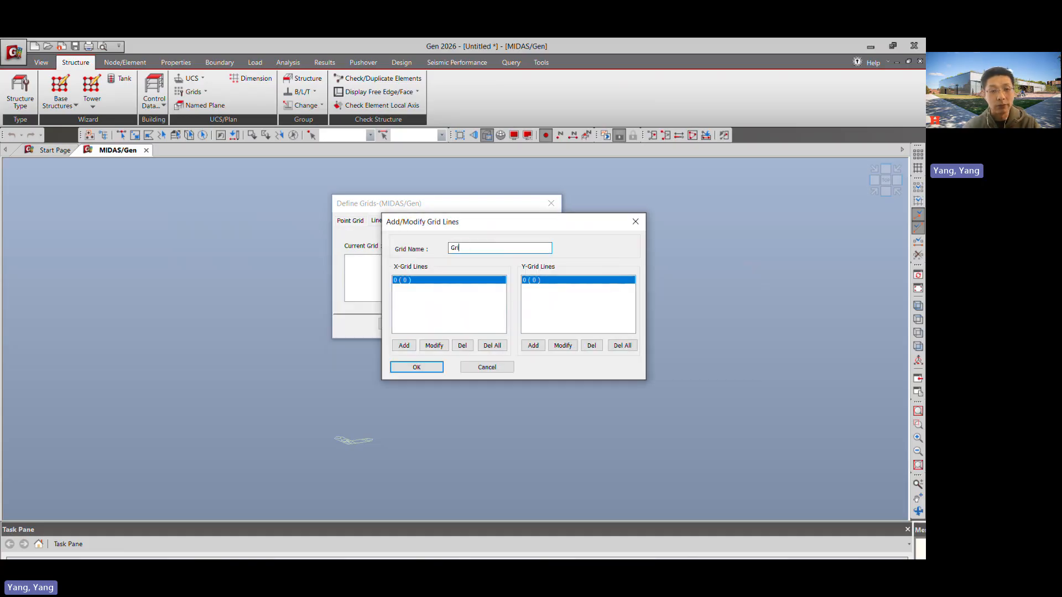
text(ds)
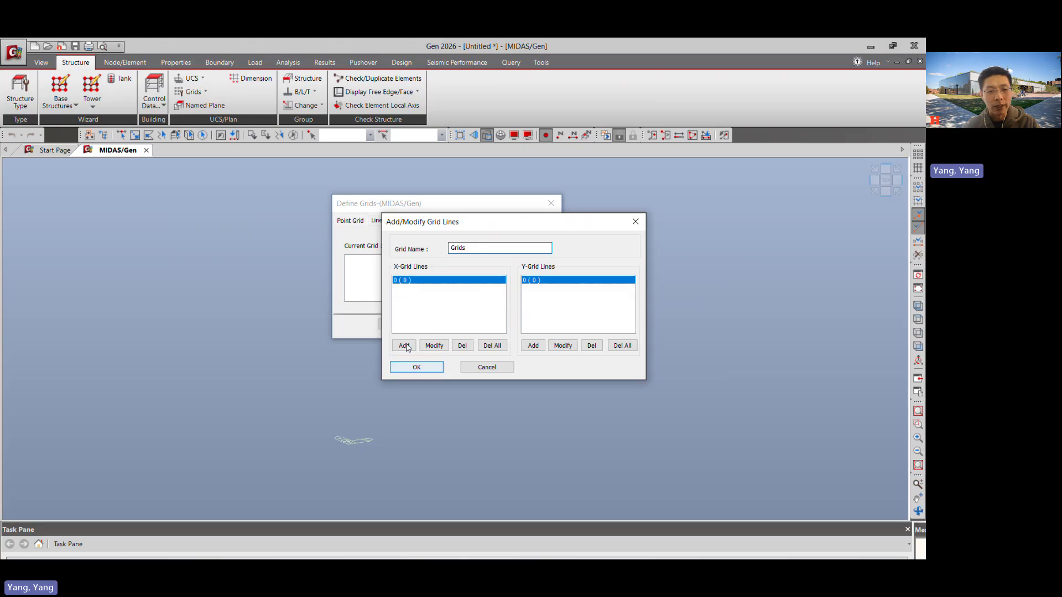
click(404, 346)
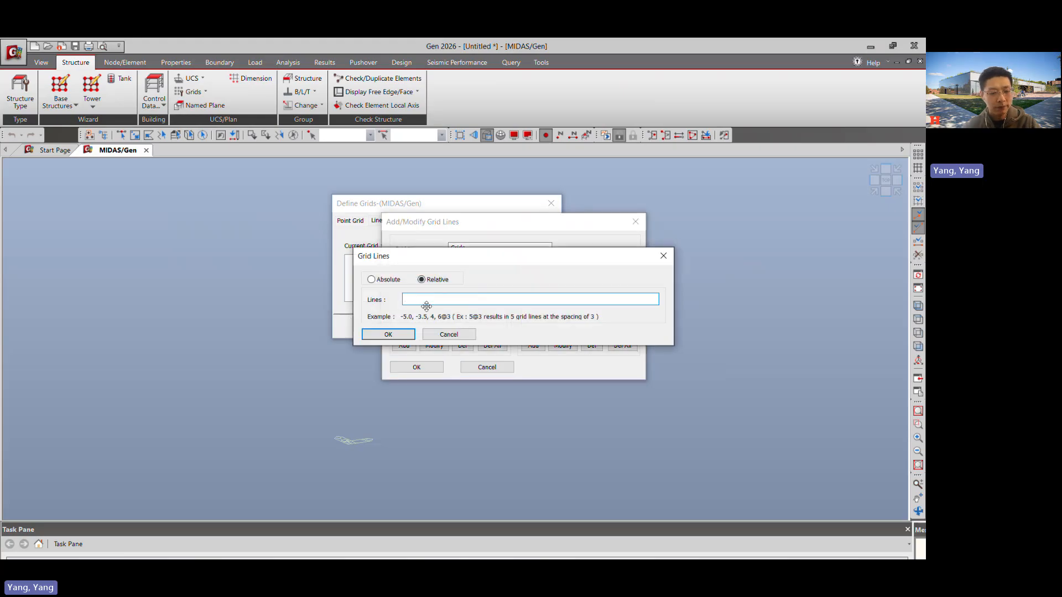
text(3@10)
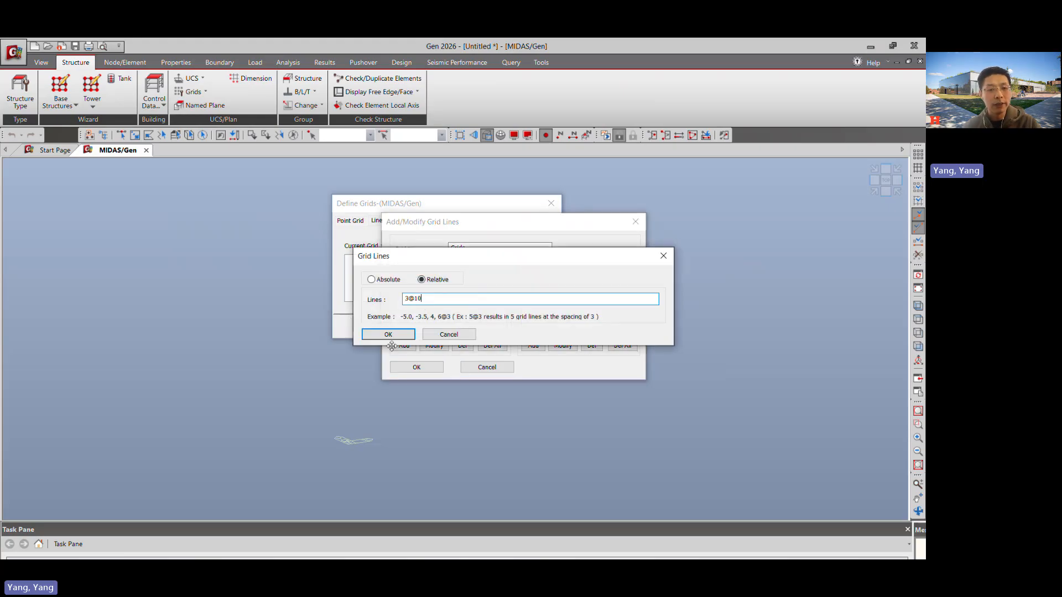
click(388, 335)
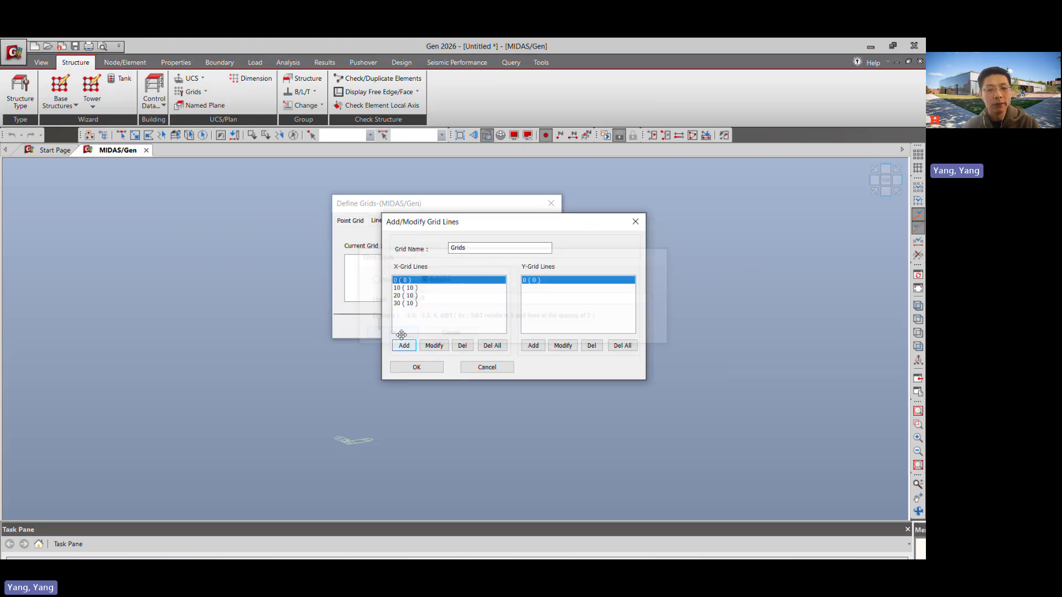
Add a relative Y-grid line as 1@3 and finish defining the line grid.
click(533, 346)
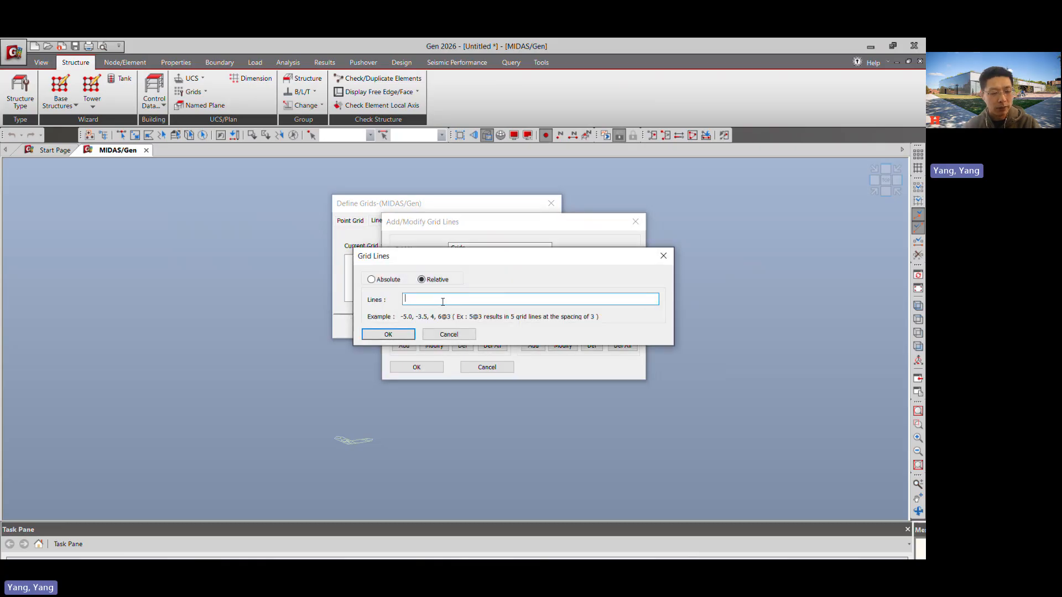
text(1@3)
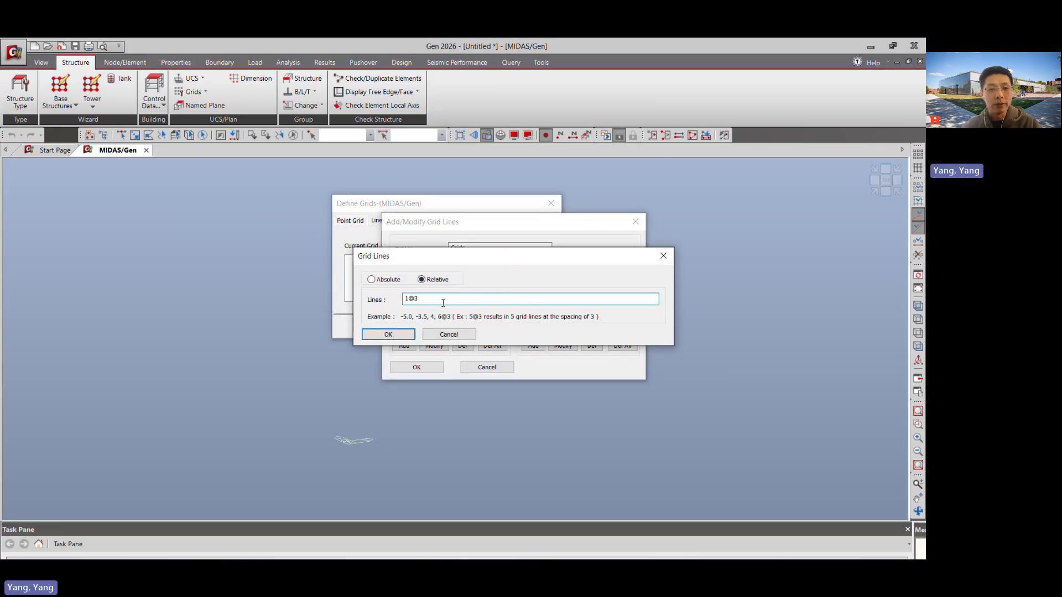
click(408, 335)
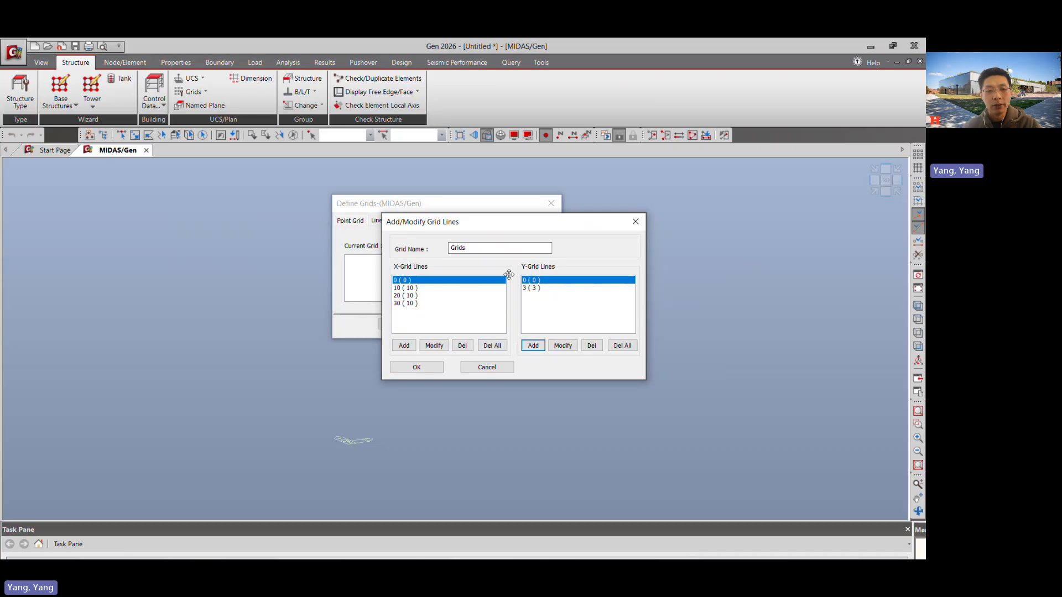
click(423, 369)
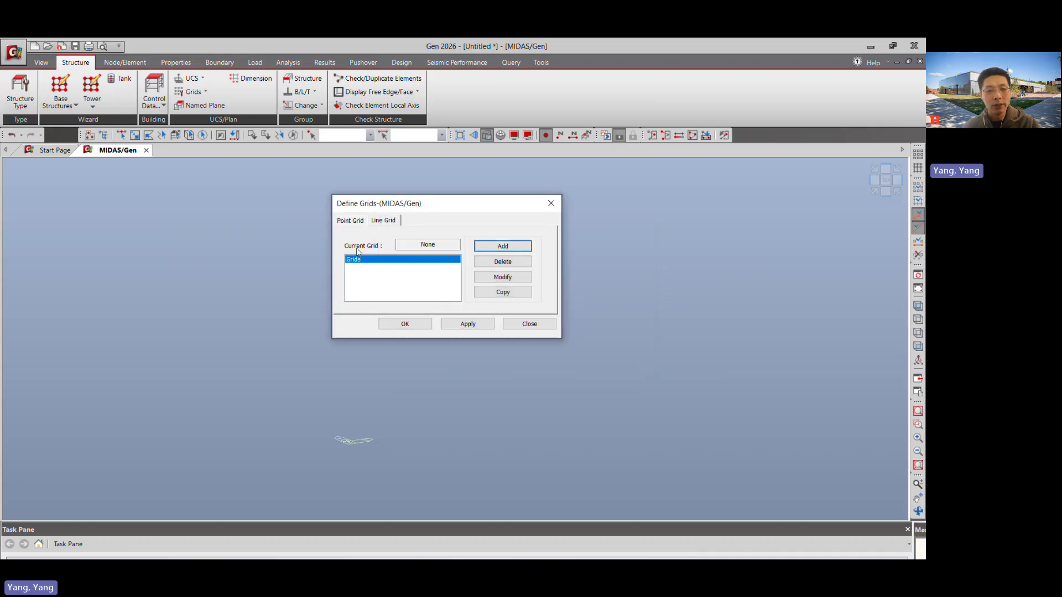
click(404, 324)
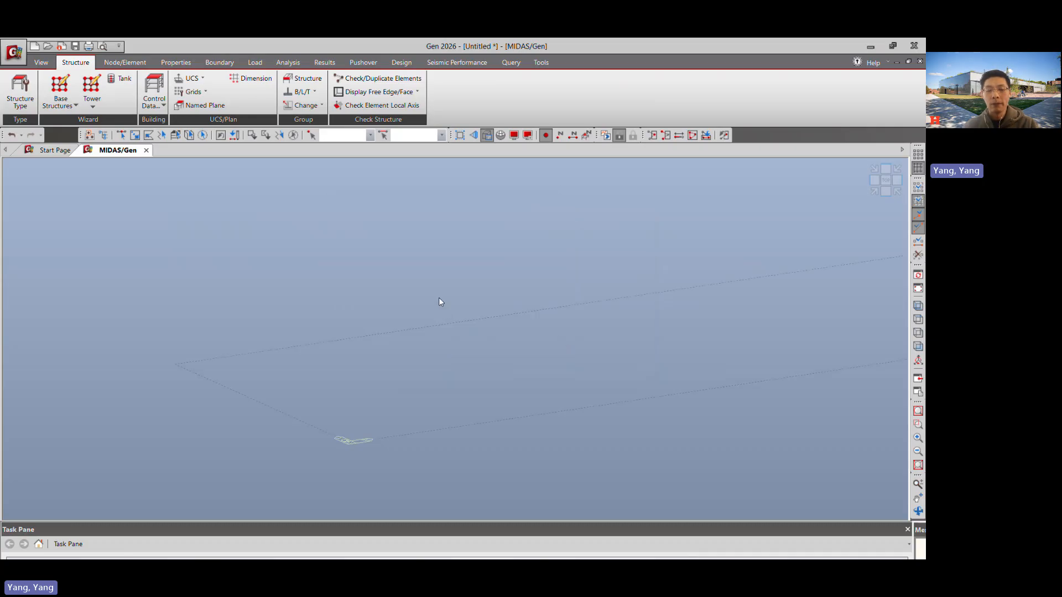
click(918, 320)
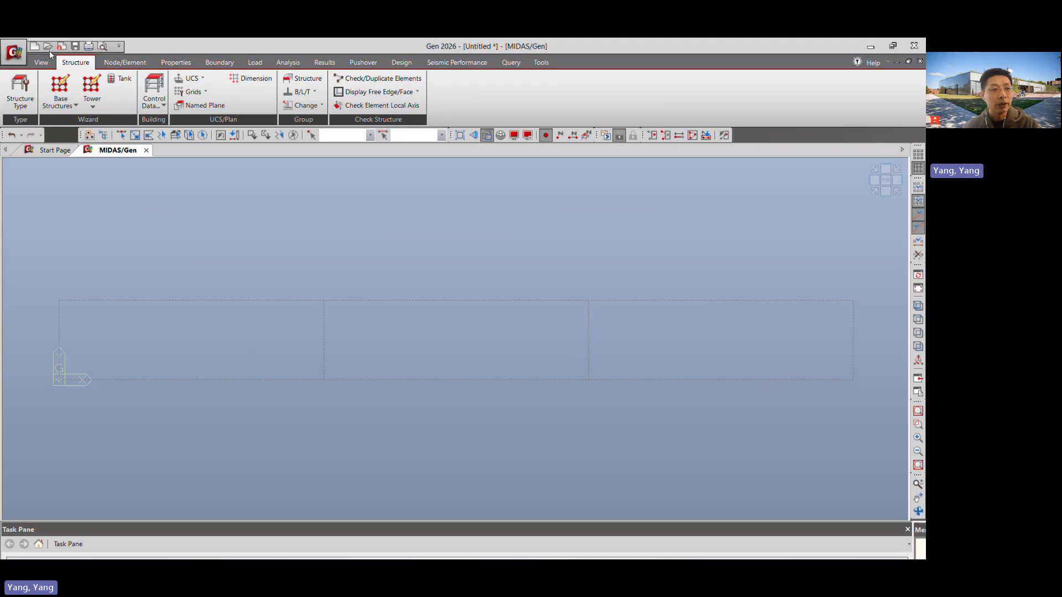
Save the model as TopChordDesign in the Beam Design folder.
click(74, 46)
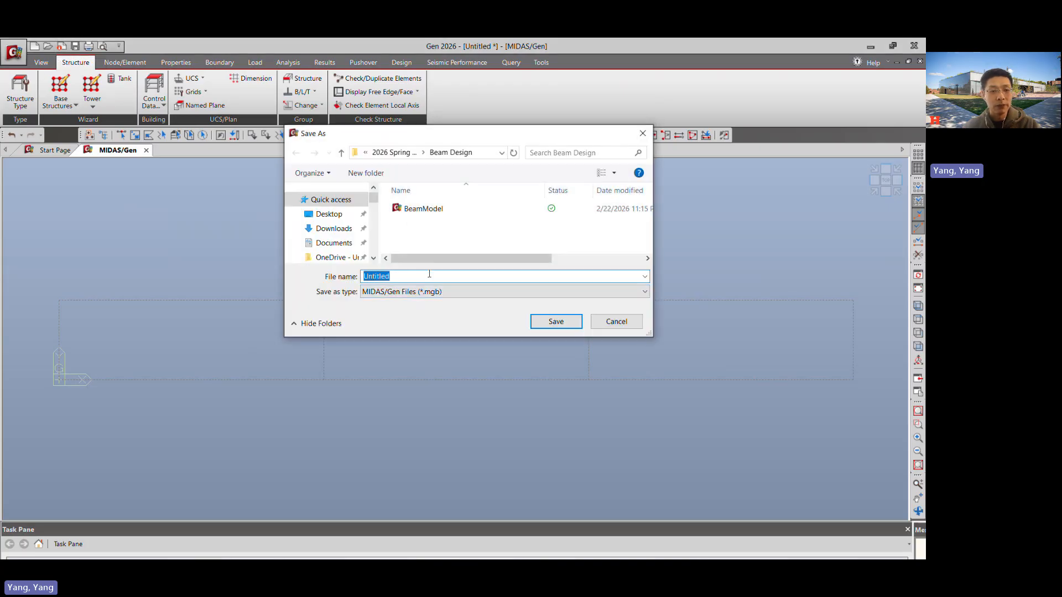
text(Design)
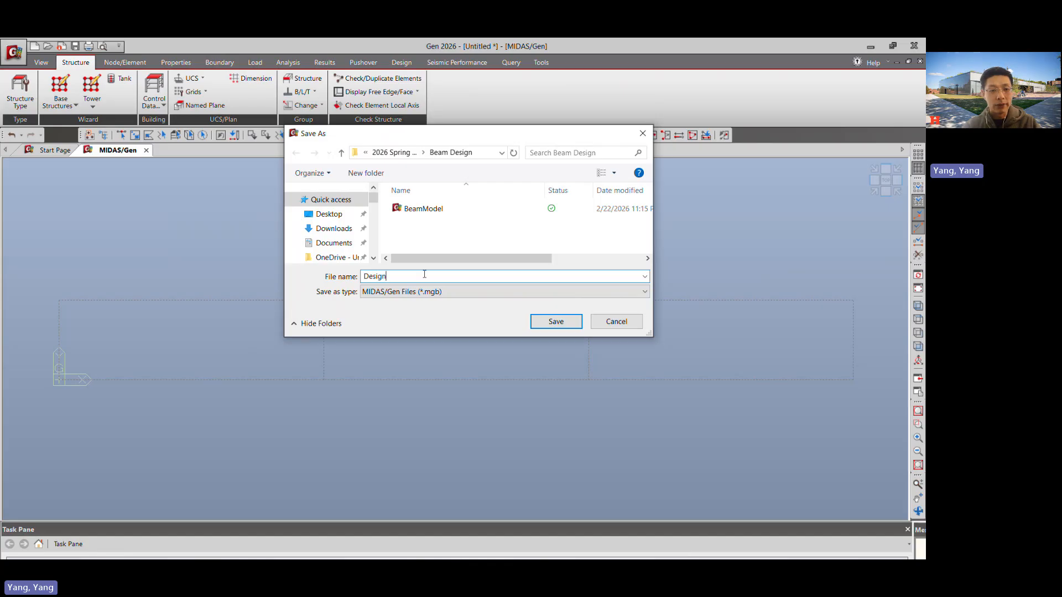
key(BackSpace)
text(T)
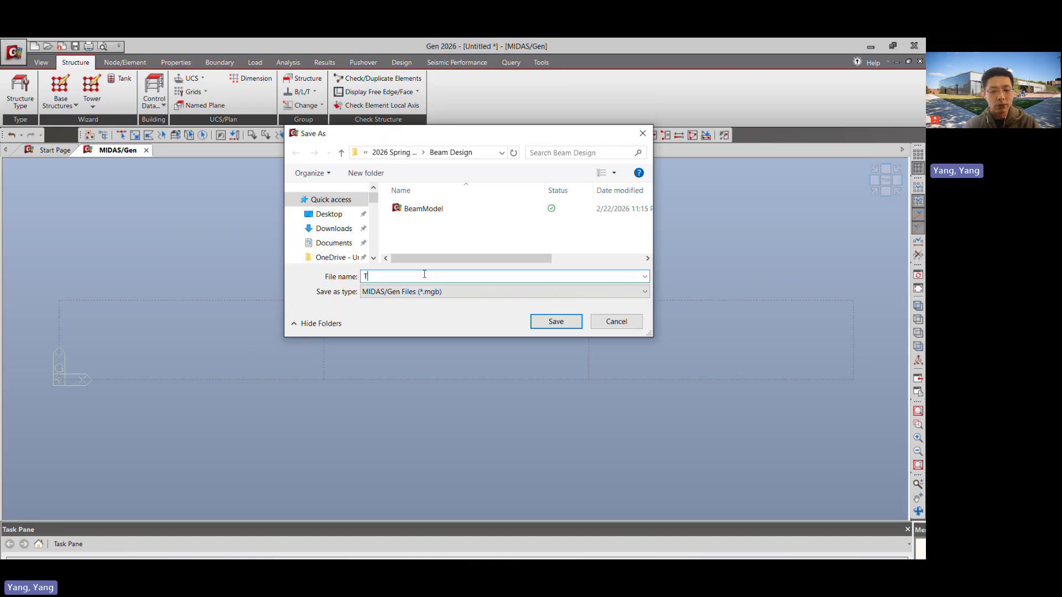
text(opChor)
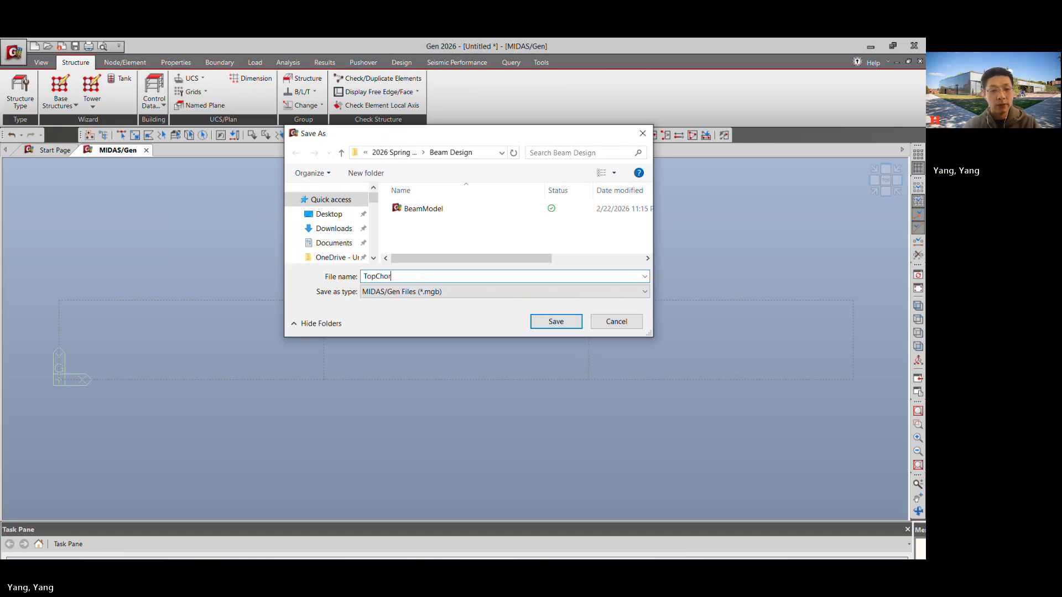
text(dDesign)
click(554, 322)
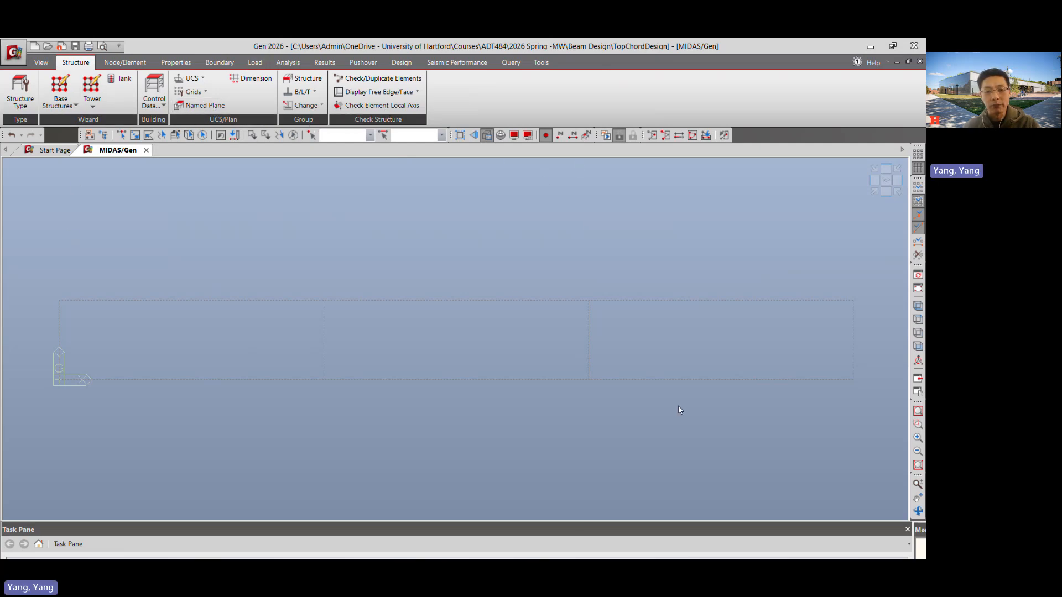
Create a vertical Truss element along the first X-grid line, from the origin to the upper Y-grid line.
click(139, 64)
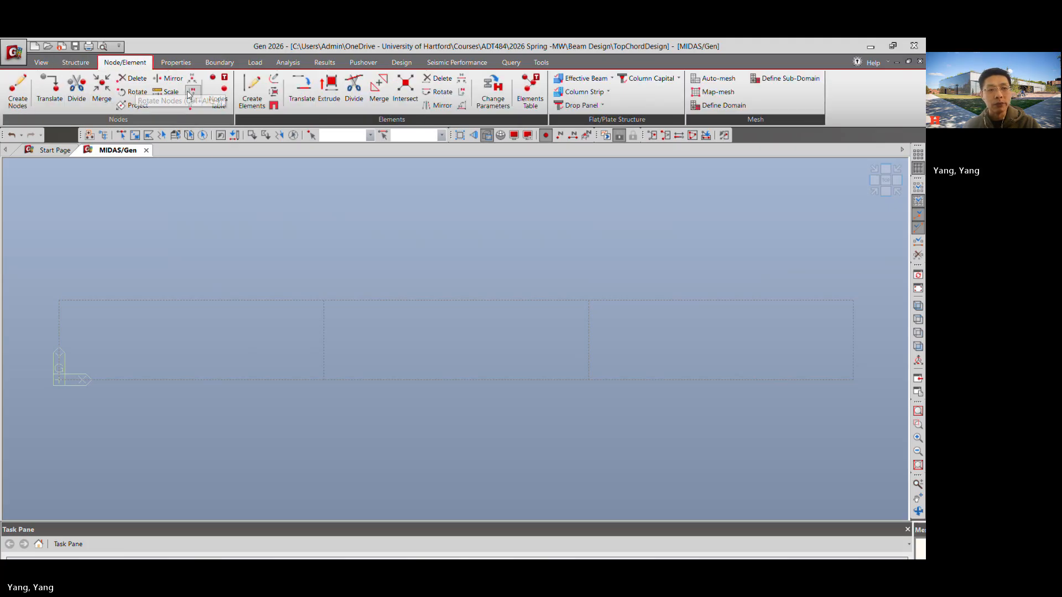
click(270, 100)
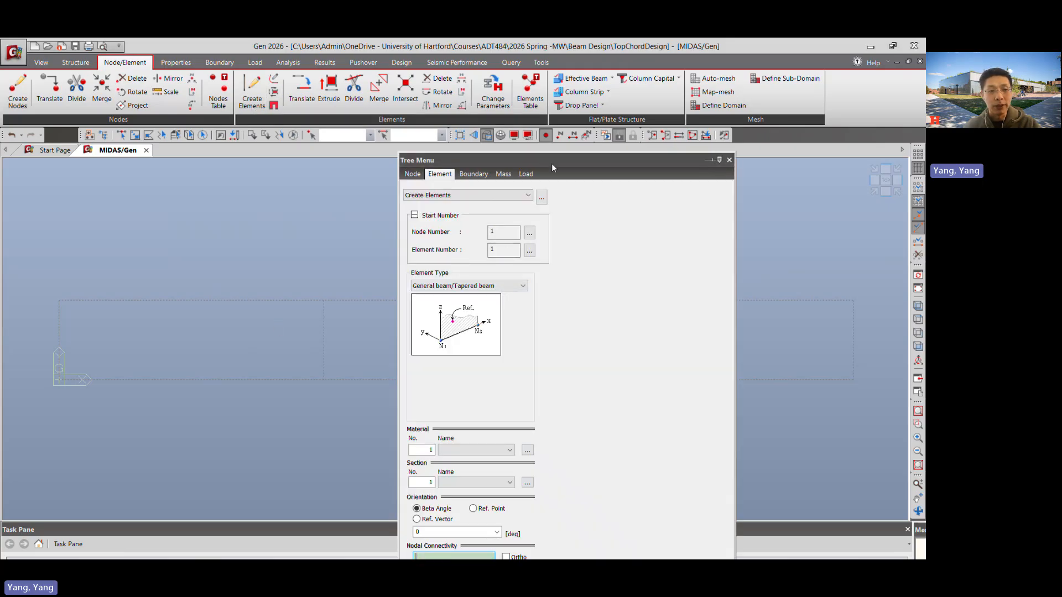
drag(552, 159, 453, 149)
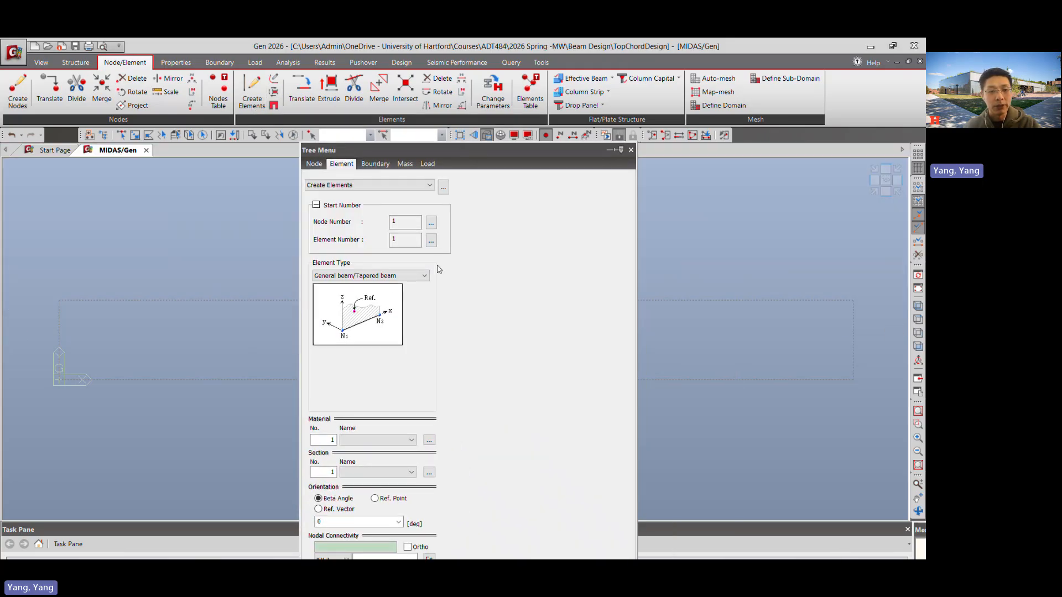
click(391, 277)
click(360, 293)
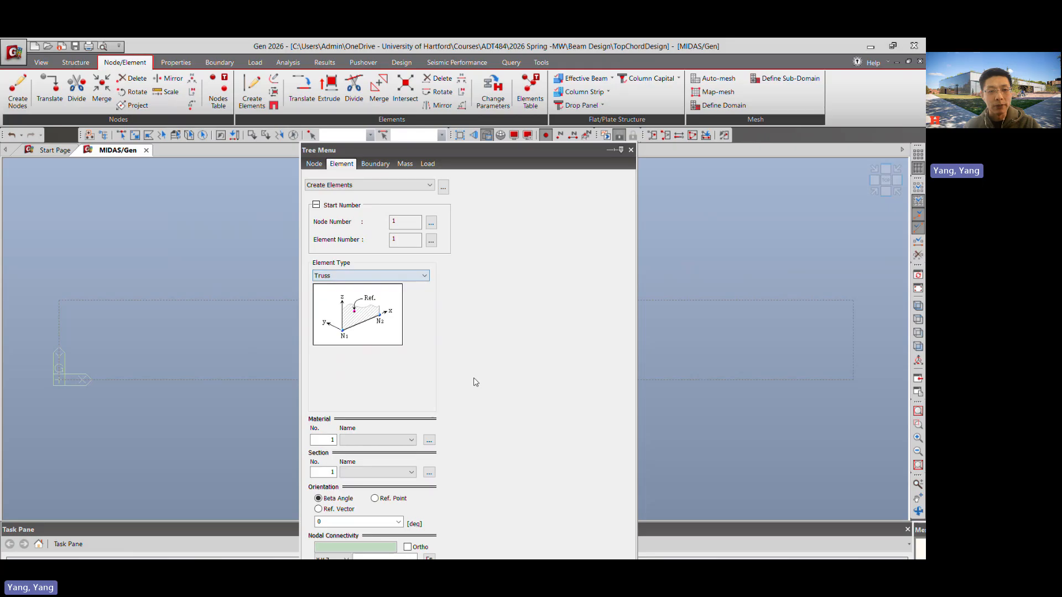
drag(460, 153, 439, 91)
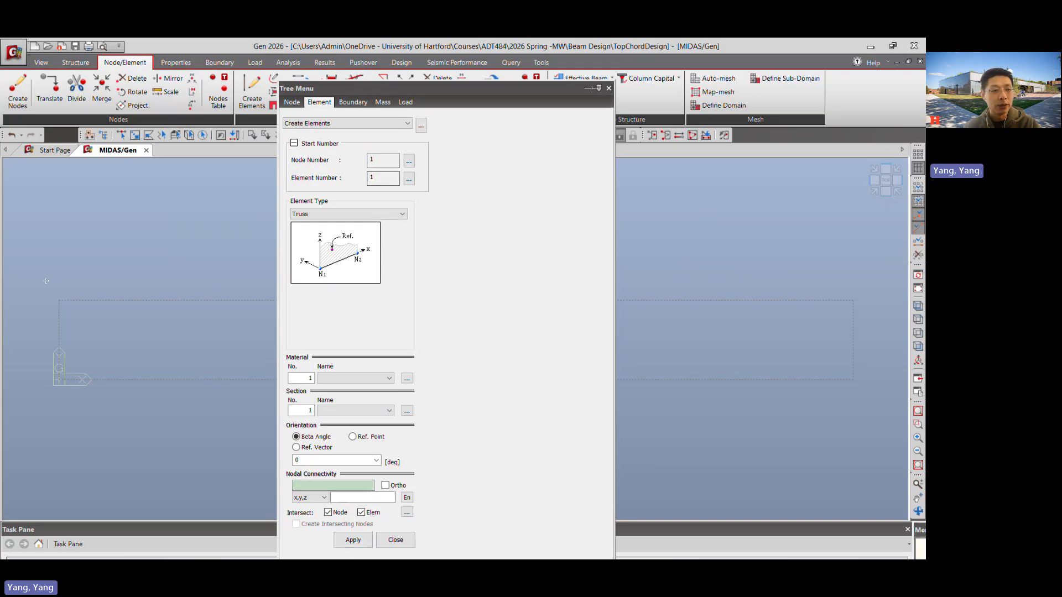
drag(447, 94, 312, 443)
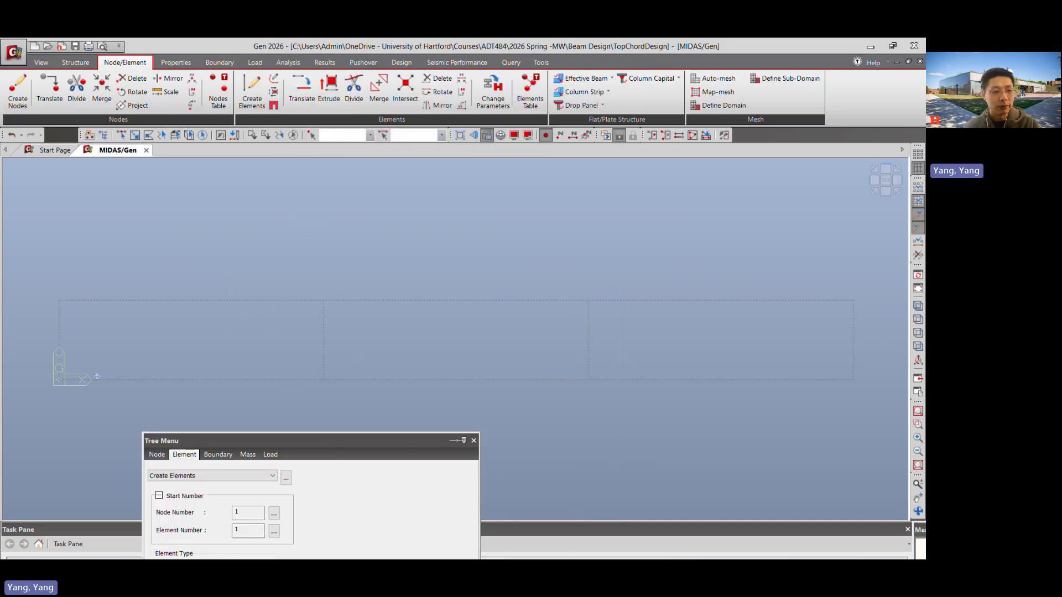
click(57, 381)
click(59, 303)
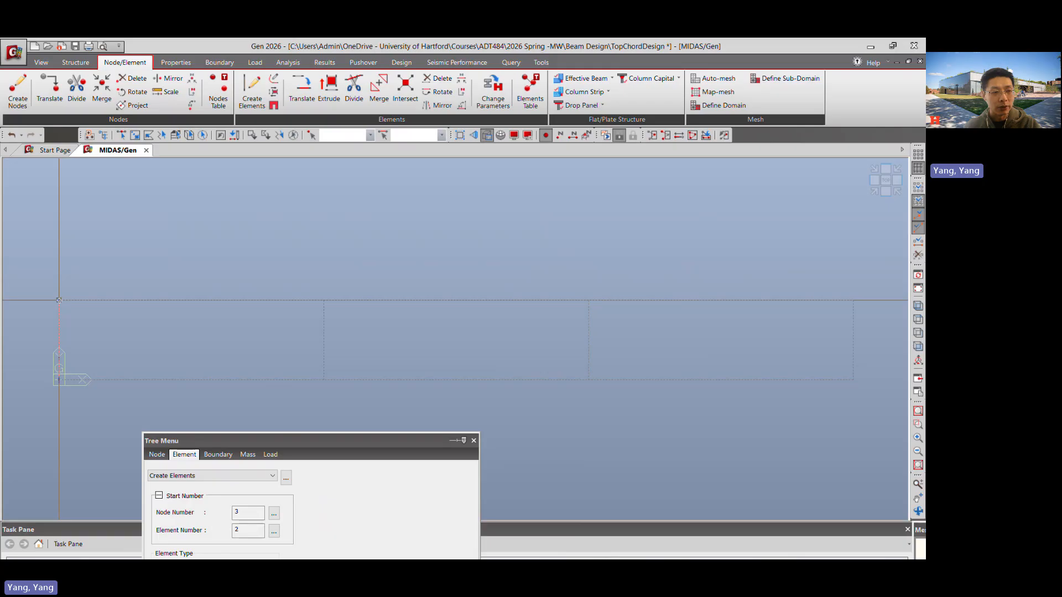
key(Escape)
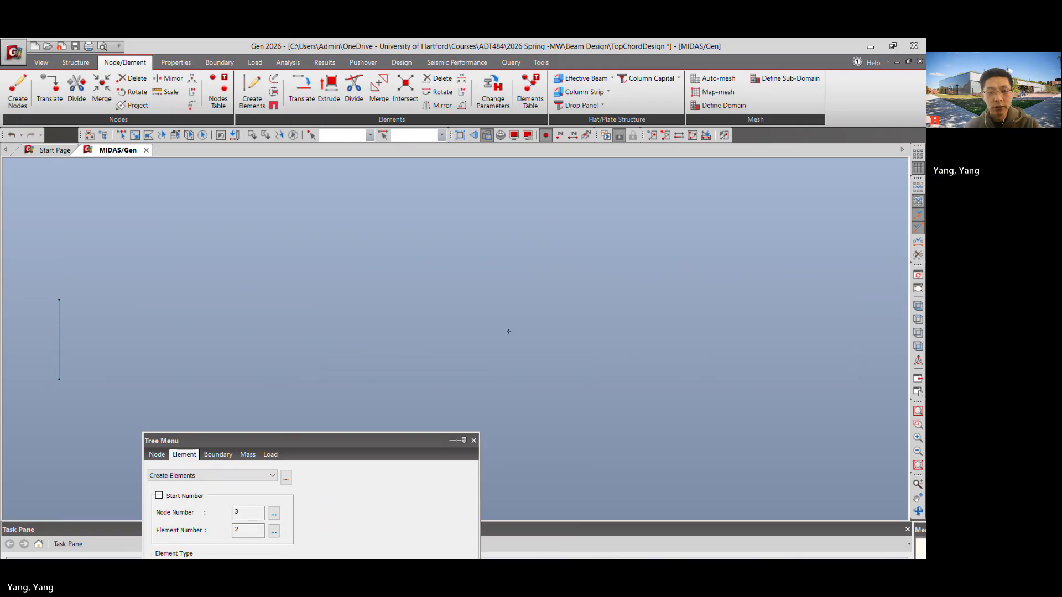
scroll(497, 330, down, 1)
scroll(548, 325, up, 2)
scroll(547, 332, down, 4)
scroll(548, 342, up, 2)
middle_drag(549, 341, 830, 319)
scroll(831, 319, down, 1)
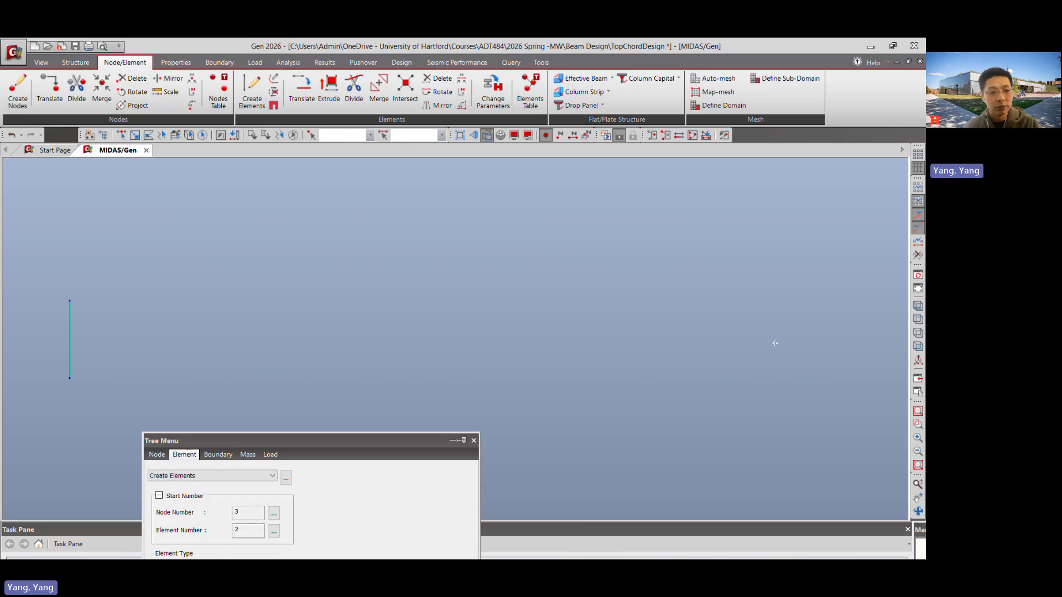
scroll(830, 321, up, 1)
scroll(303, 339, down, 1)
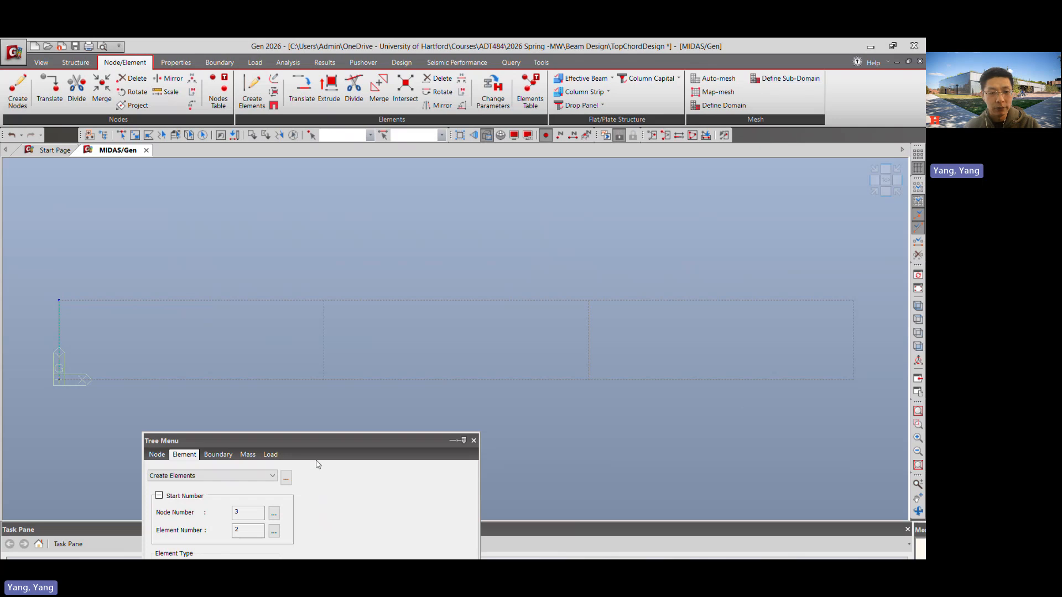
Create a sloping Truss element from the upper node on the first X-grid line to the baseline's far end, plus a baseline element back to the origin.
drag(320, 434, 243, 67)
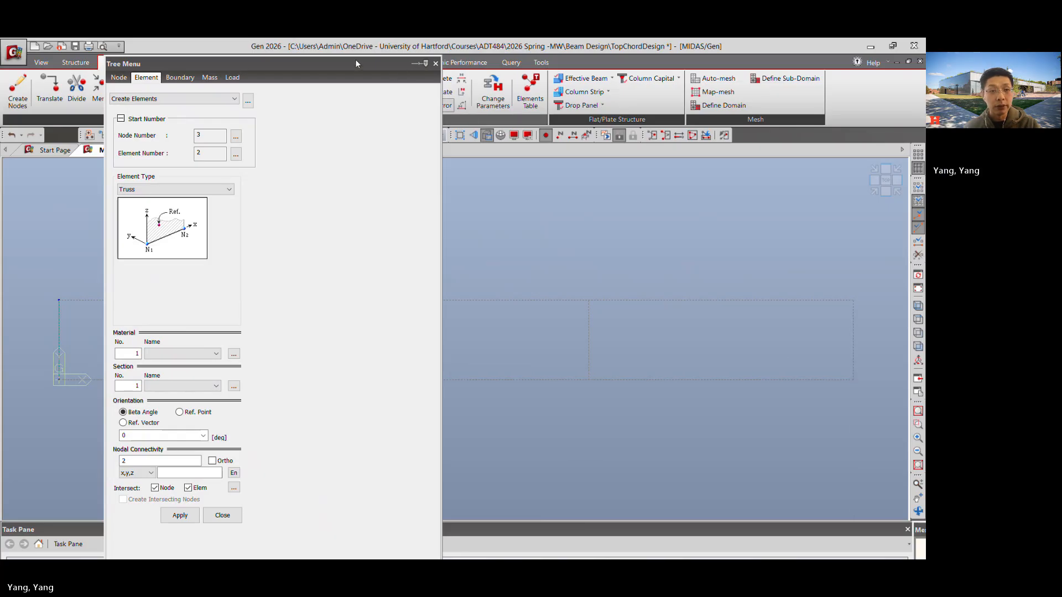
drag(356, 64, 406, 94)
click(412, 94)
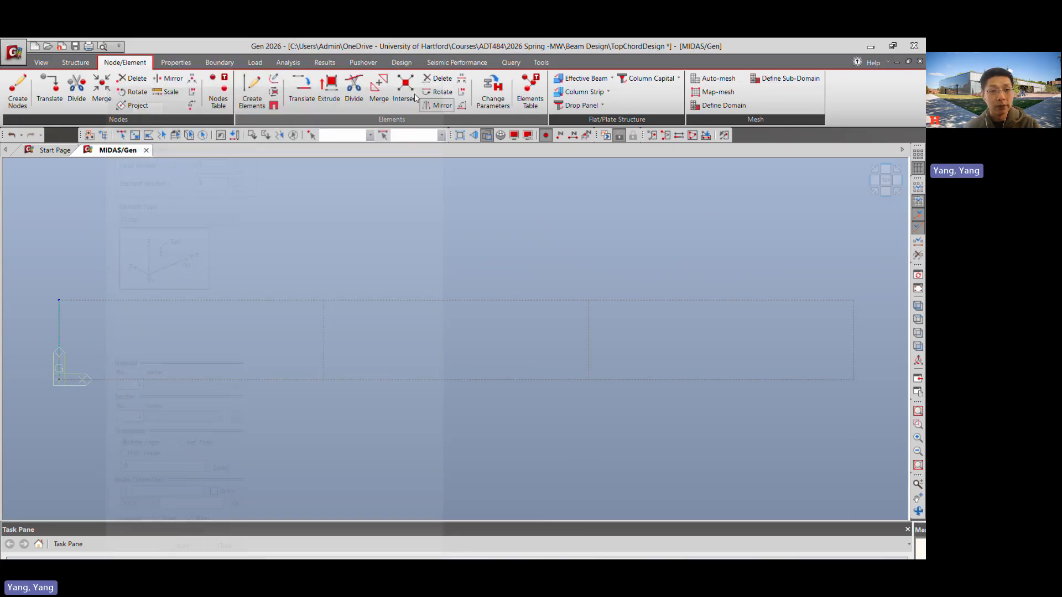
drag(384, 97, 401, 483)
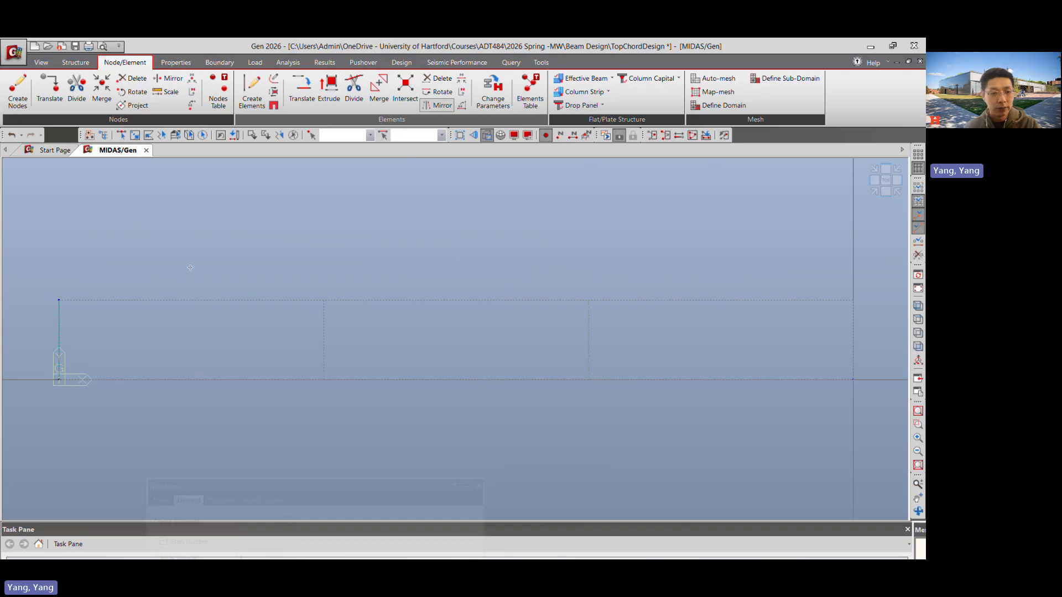
click(58, 302)
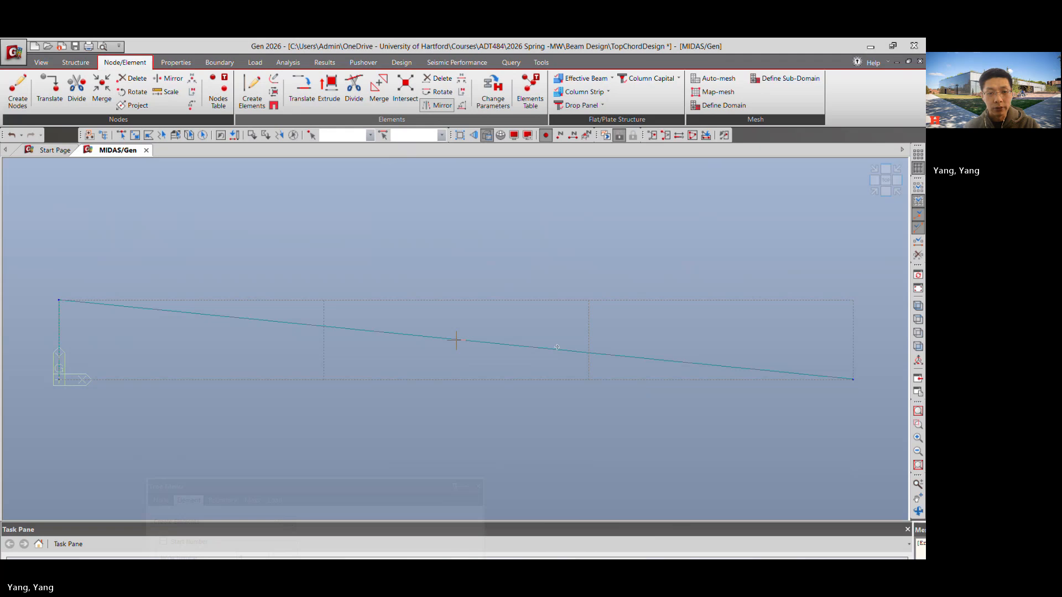
click(854, 380)
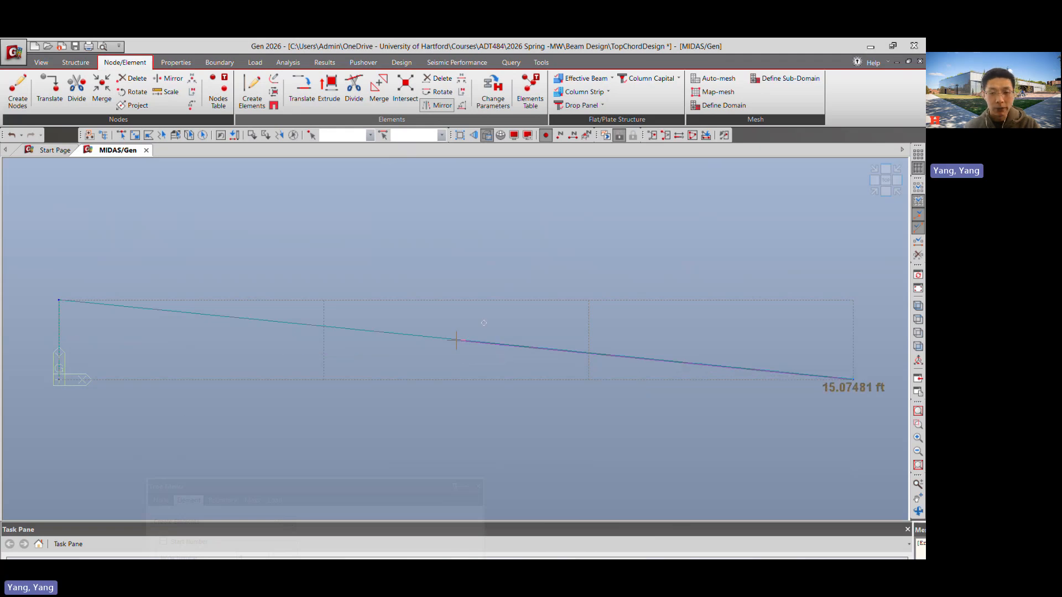
click(60, 380)
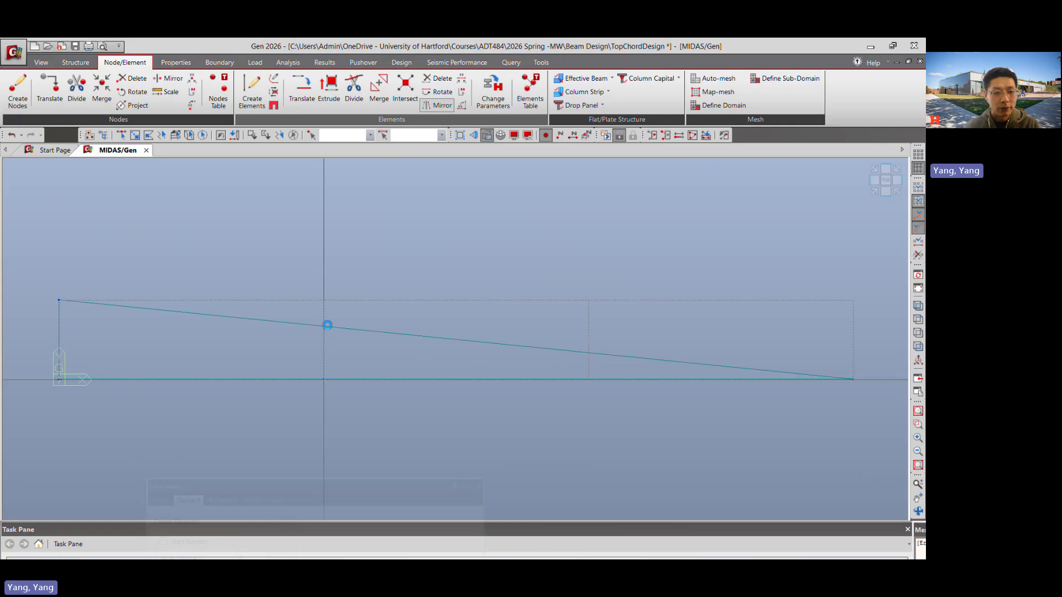
Create vertical Truss elements from the baseline to the upper Y-grid line along the second and third X-grid lines.
click(324, 379)
click(324, 300)
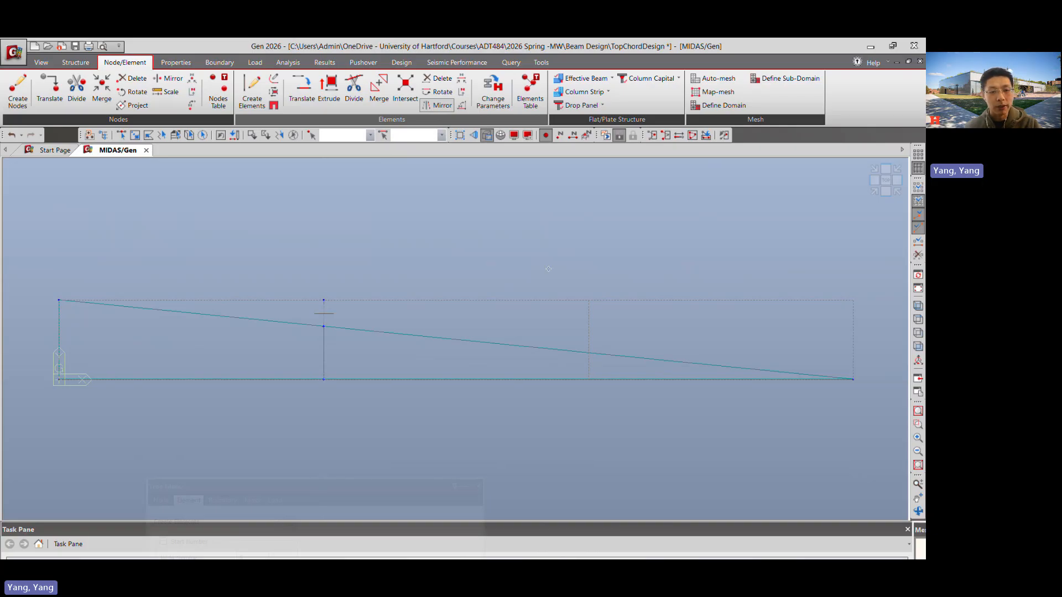
click(589, 380)
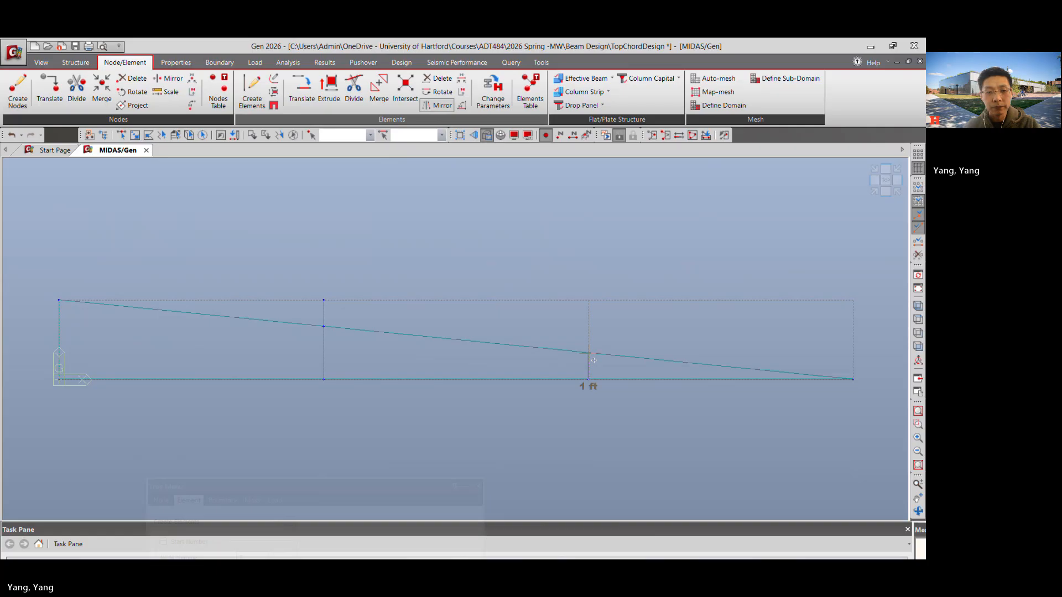
click(588, 301)
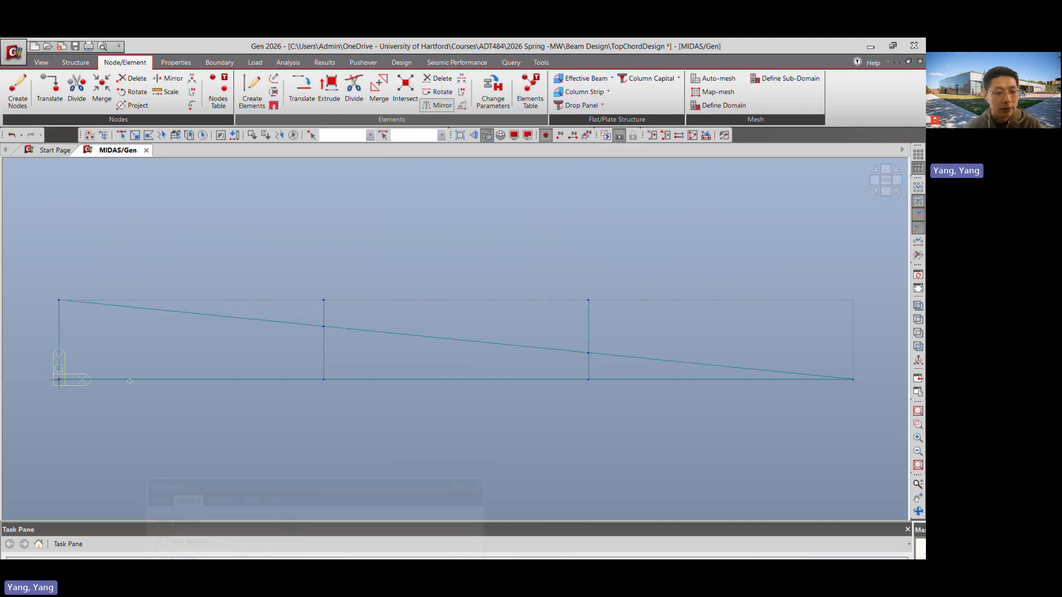
Create diagonal Truss elements from the origin to the sloping chord at the second X-grid line, and from that line's base to the chord at the third.
click(324, 326)
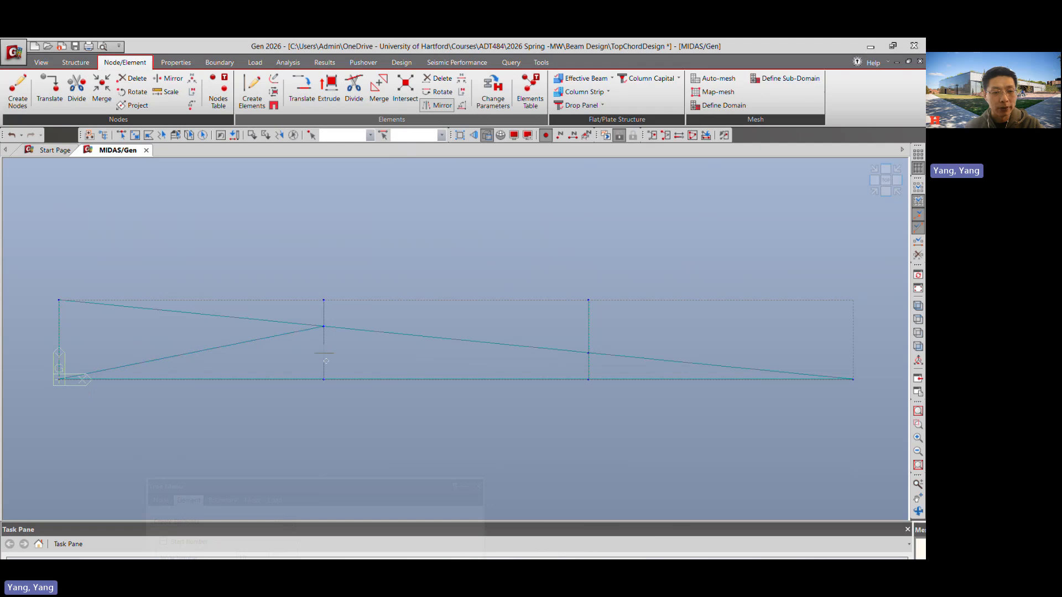
click(323, 380)
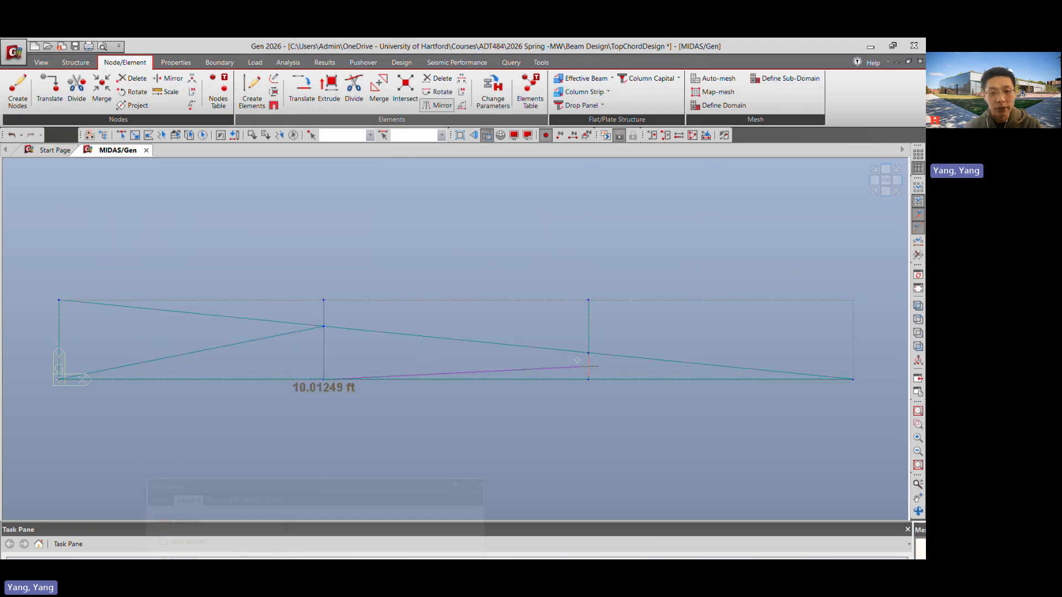
click(589, 352)
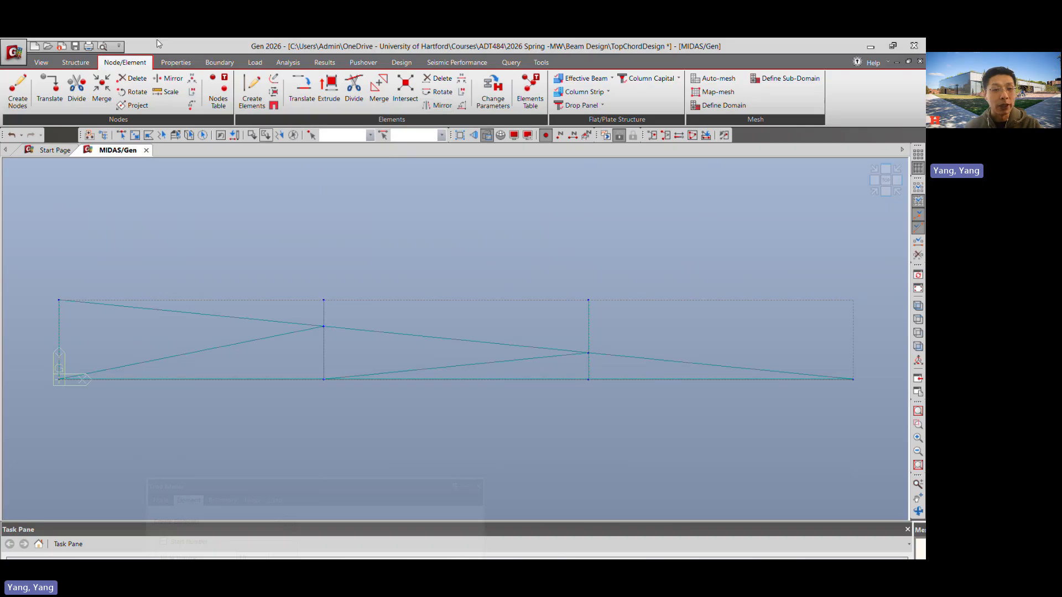
Display the element numbers and delete vertical elements 5 and 9 above the sloping chord, together with their free nodes.
click(572, 135)
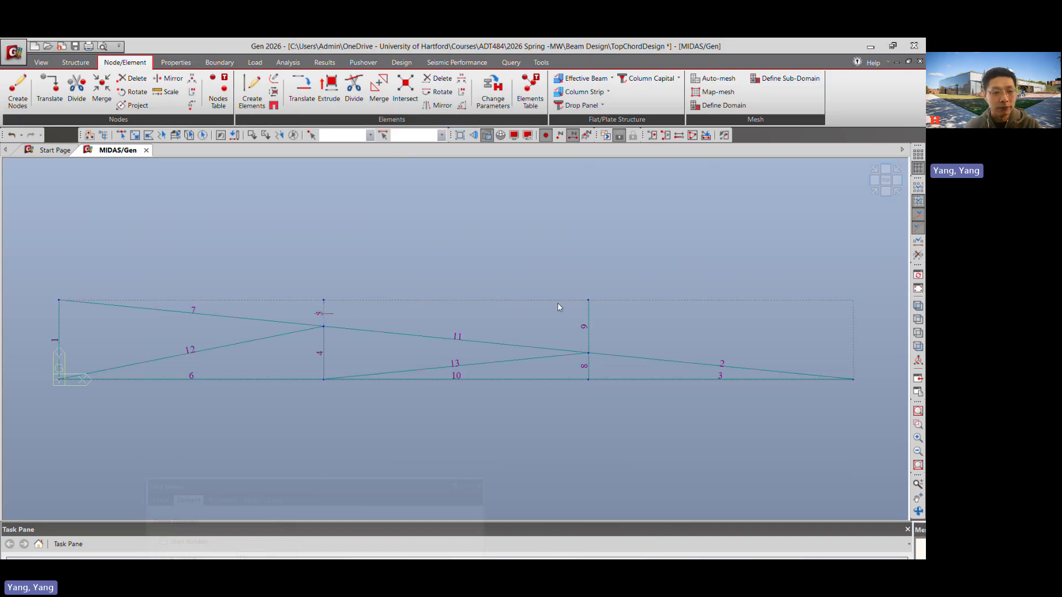
click(136, 139)
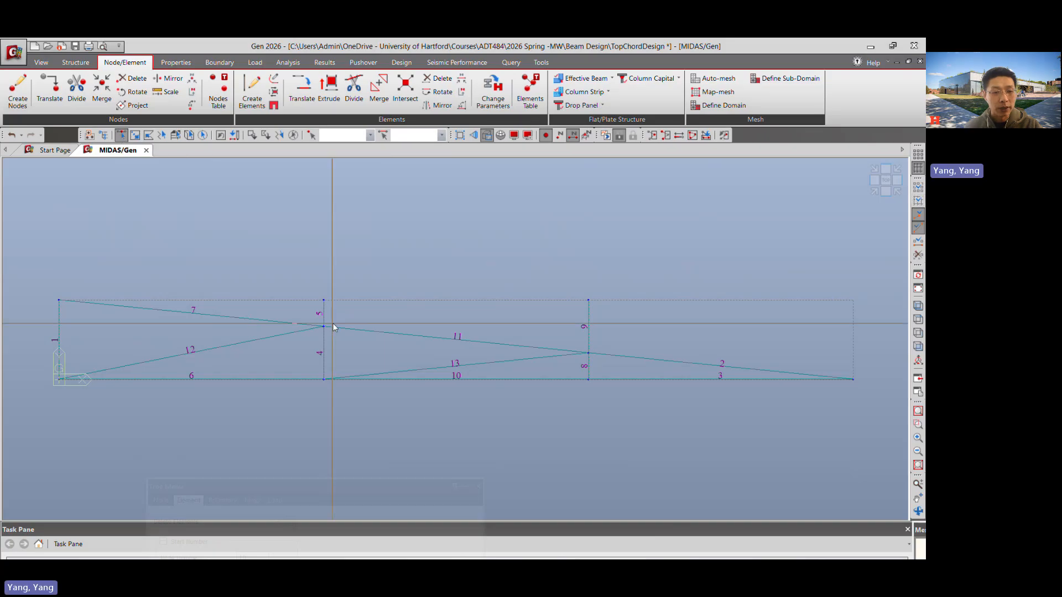
click(324, 313)
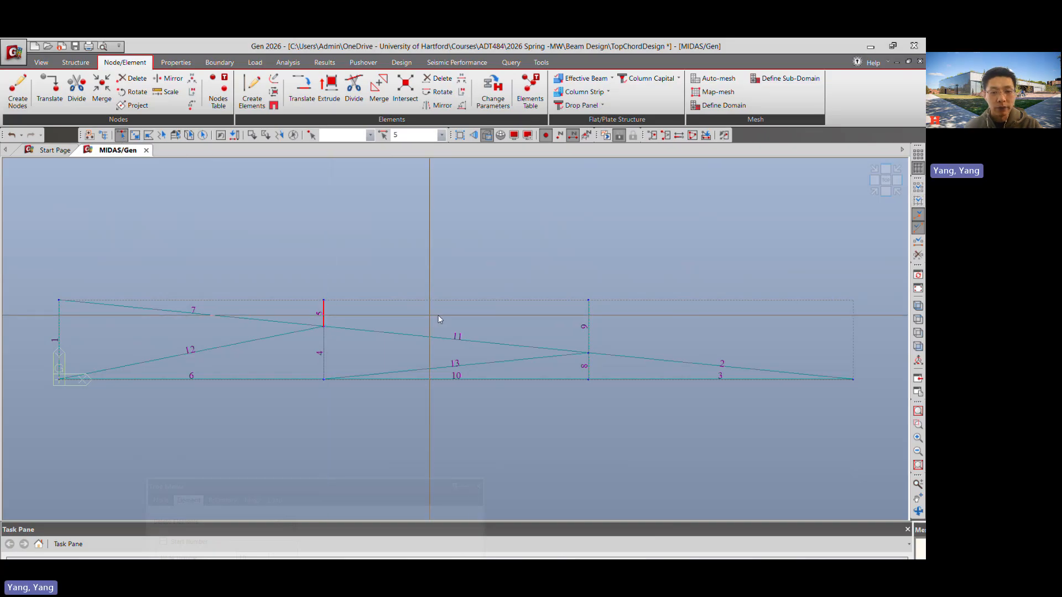
click(590, 334)
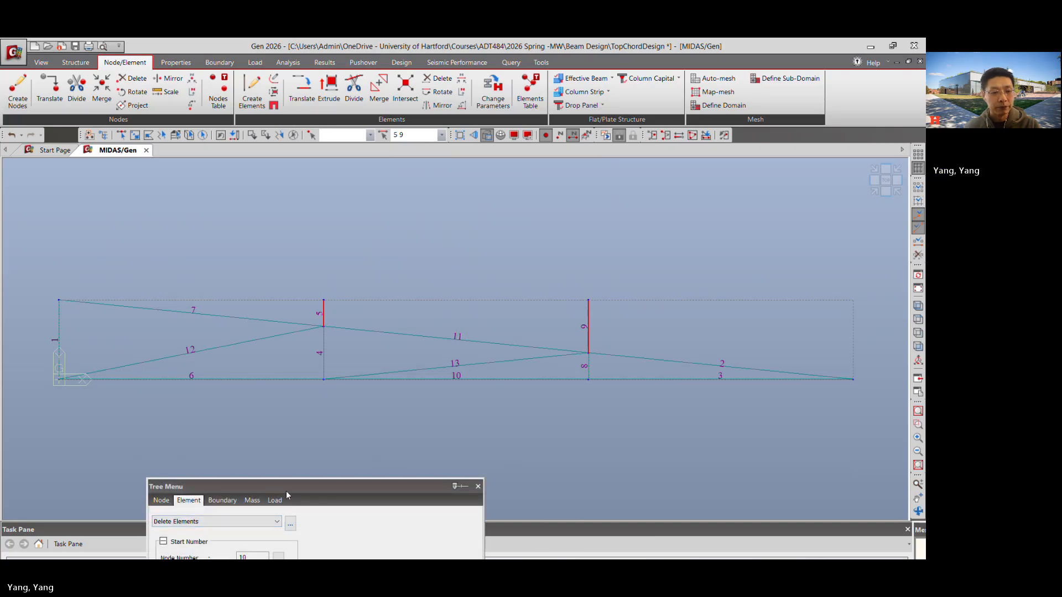
drag(282, 499, 138, 186)
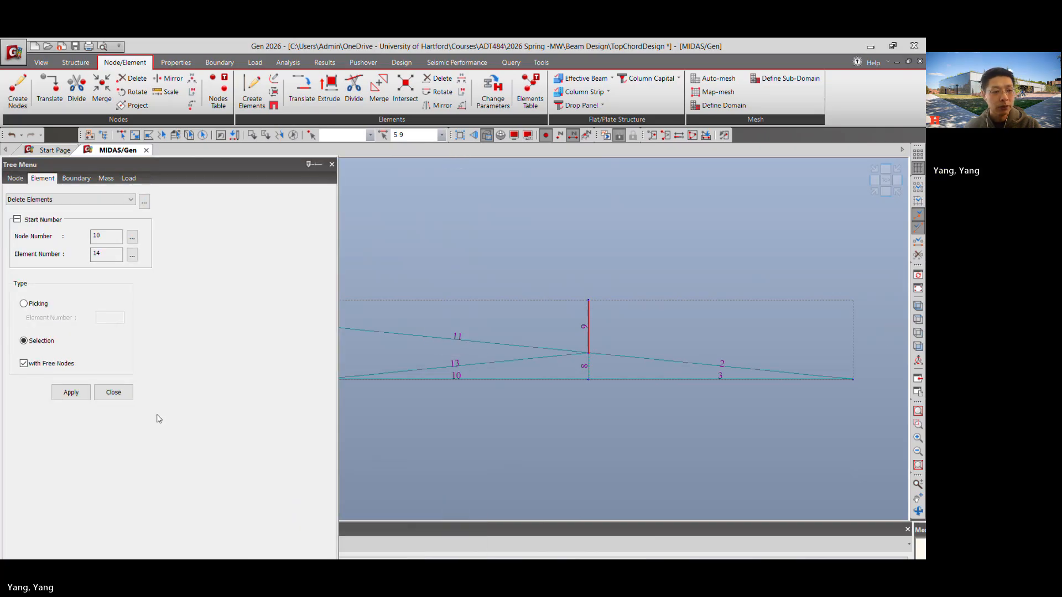
click(78, 394)
click(120, 396)
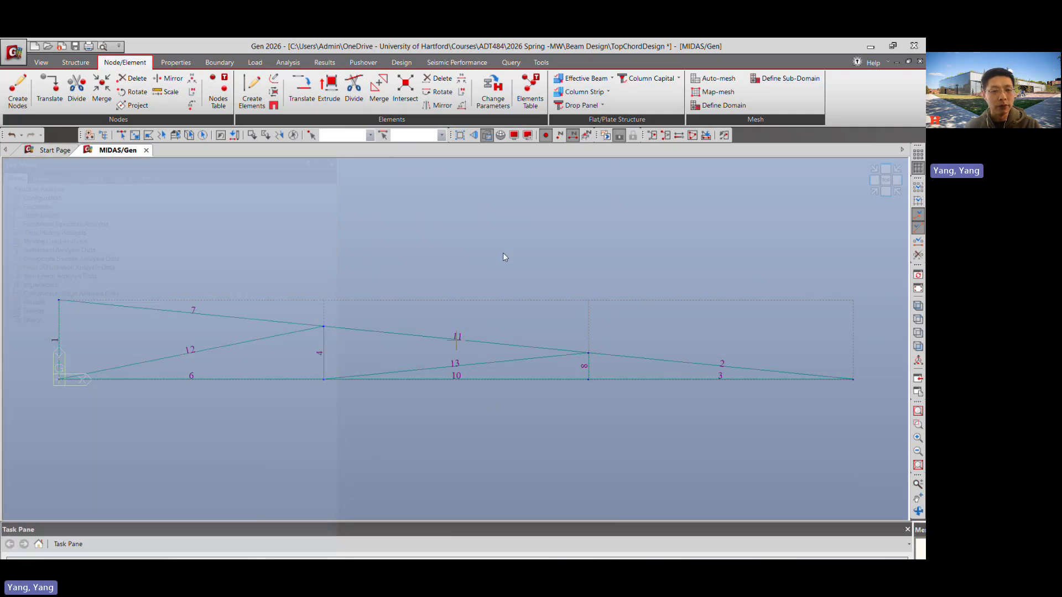
Save the model and close the Tree Menu to clear the model view.
click(75, 47)
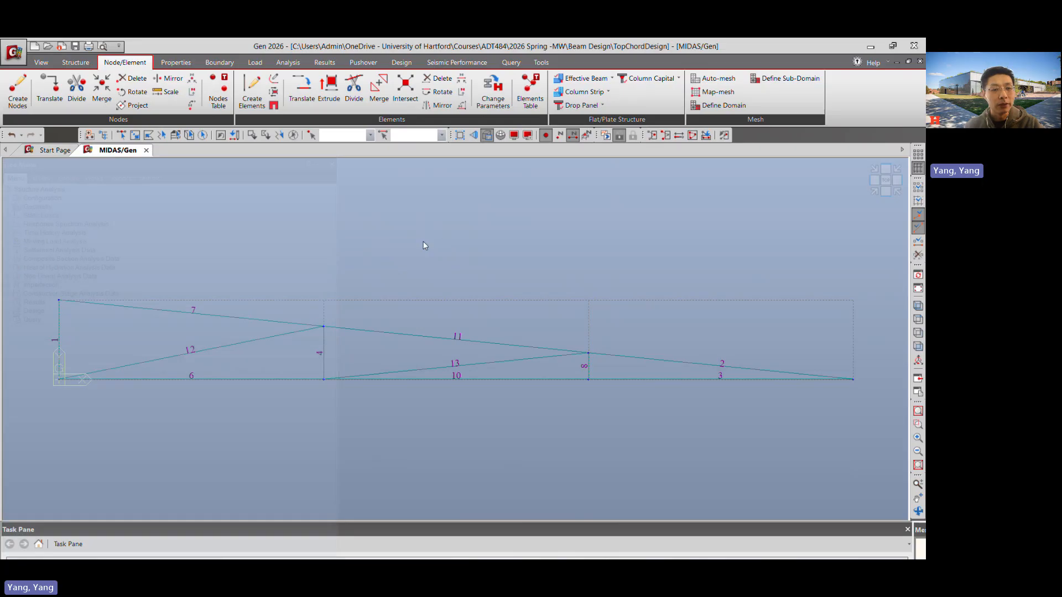
click(176, 62)
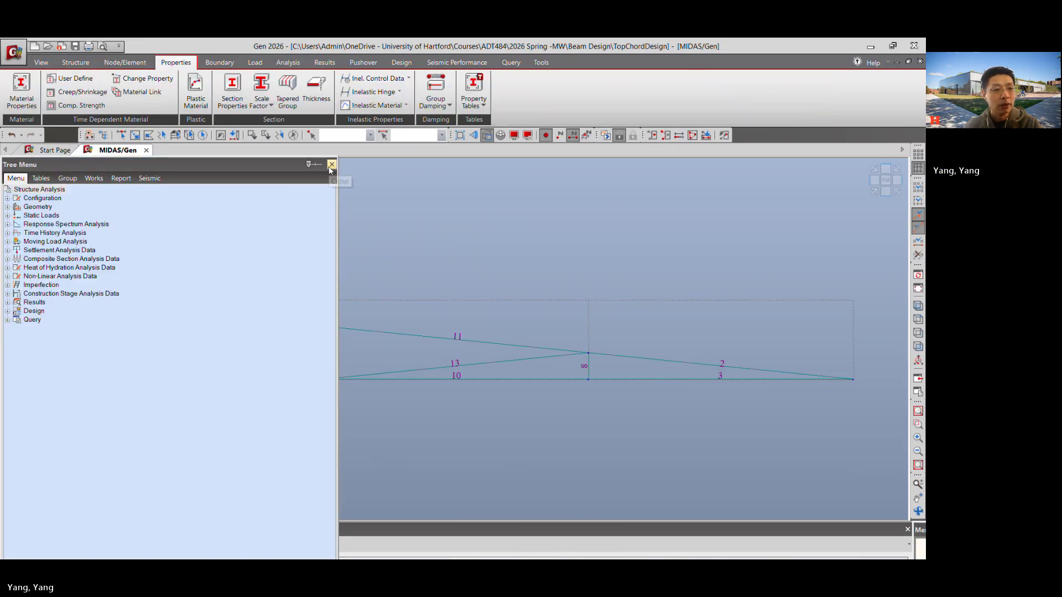
click(317, 165)
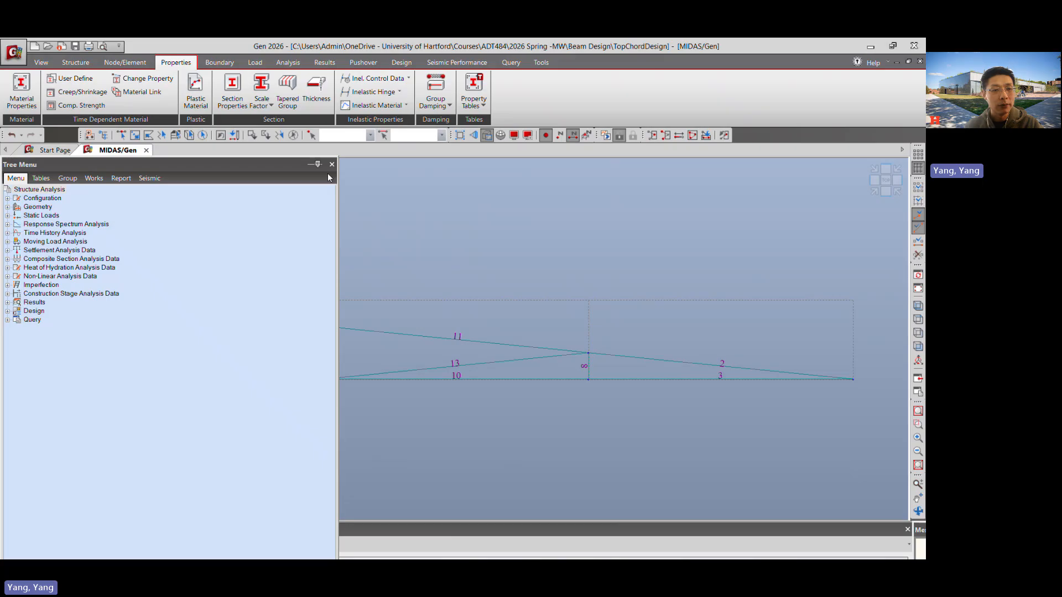
click(332, 164)
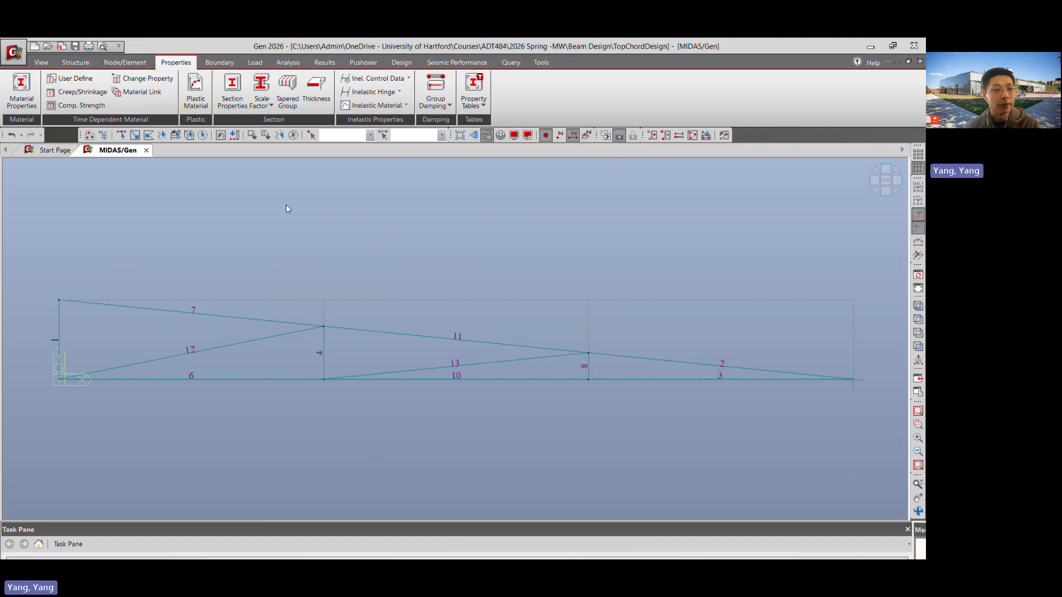
Add a steel material named A36 with the ASTM09(S) standard and the A36 database grade.
click(21, 90)
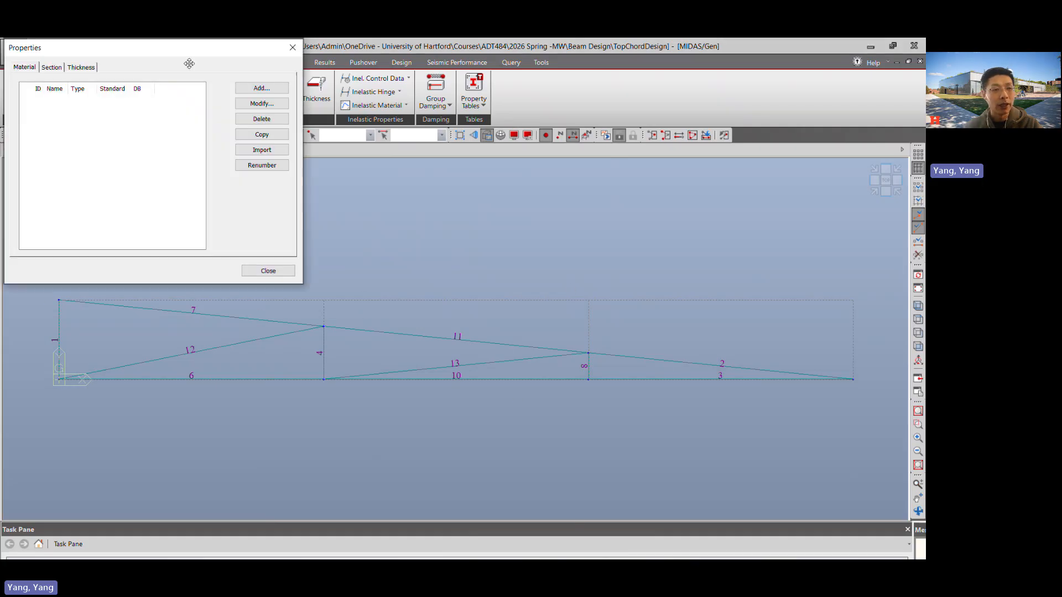
drag(188, 59, 359, 151)
click(432, 180)
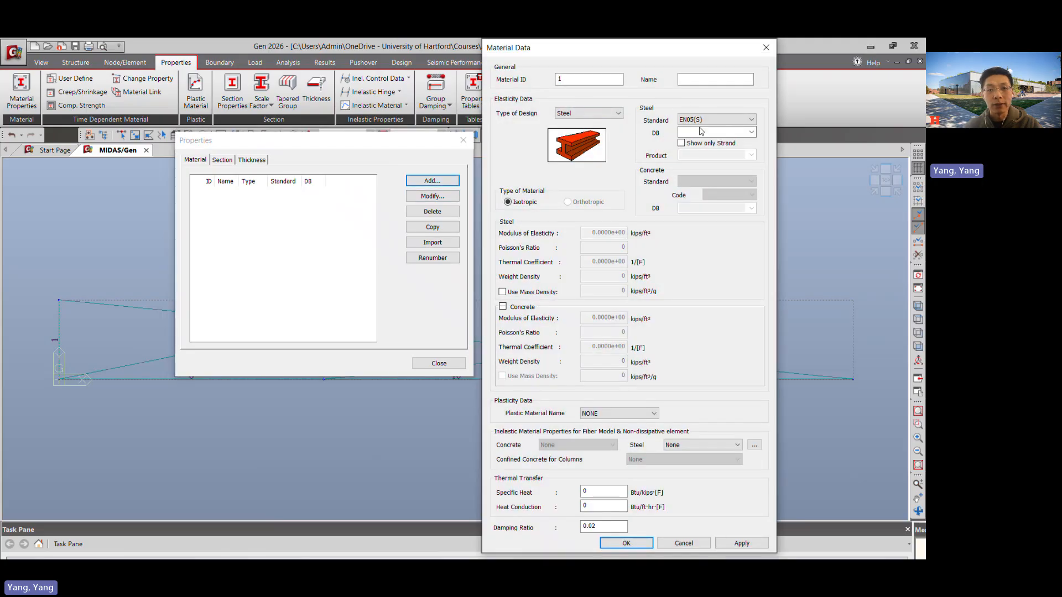
click(700, 79)
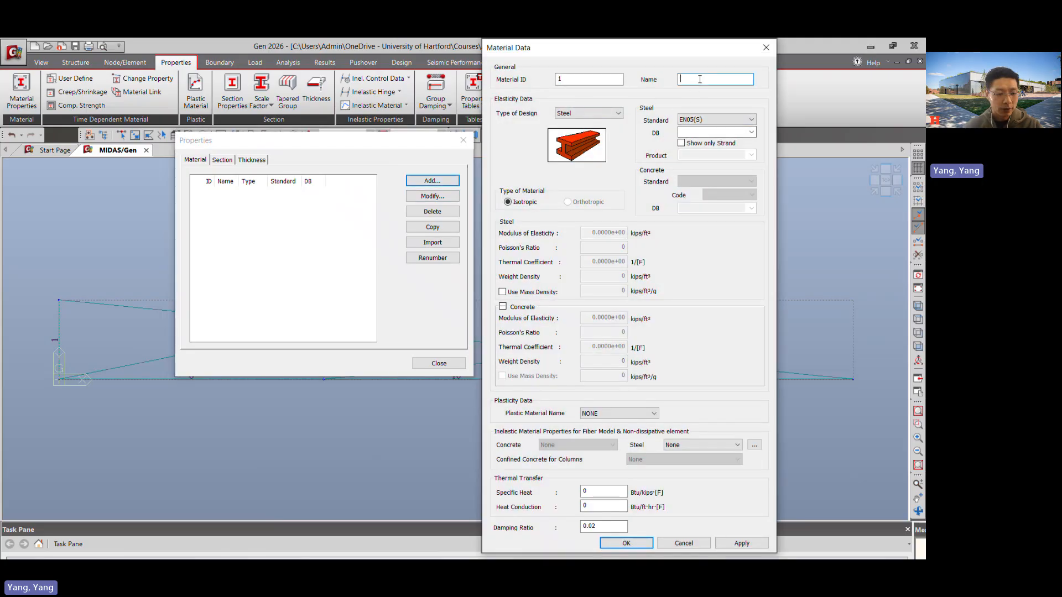
text(A36)
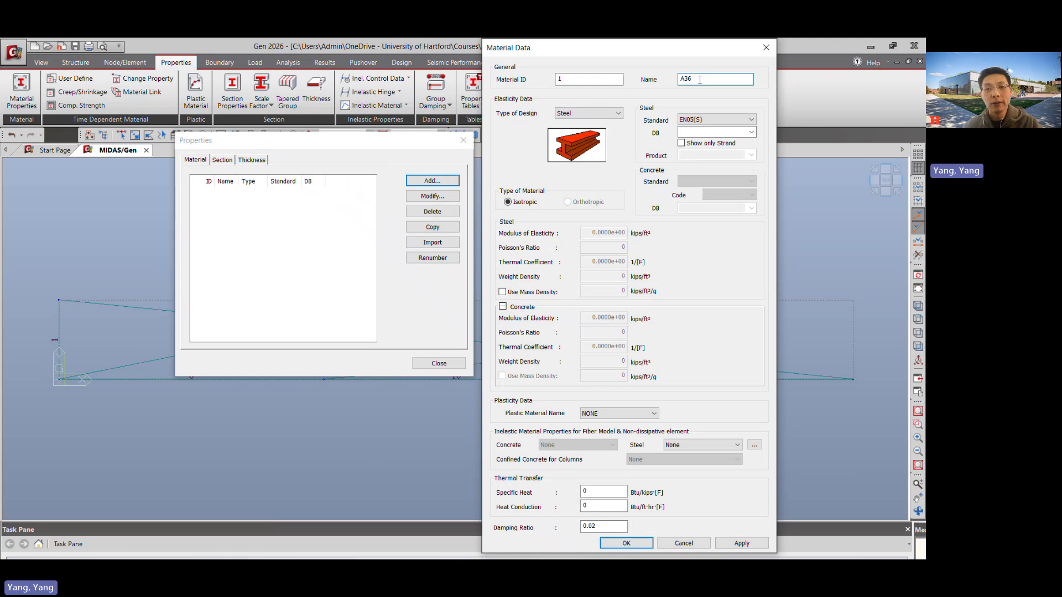
click(722, 119)
scroll(730, 160, up, 10)
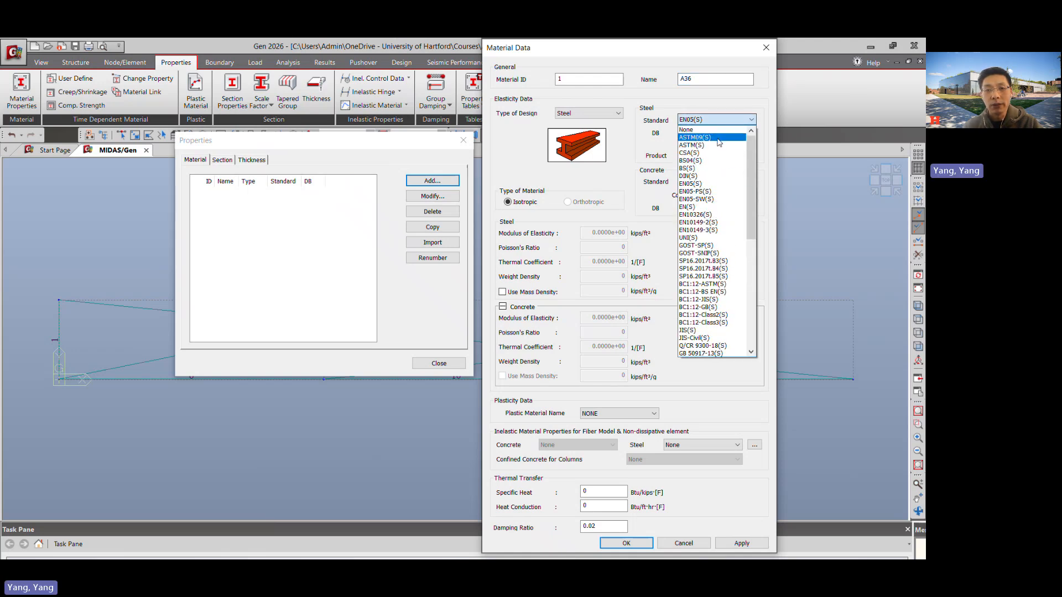
click(718, 137)
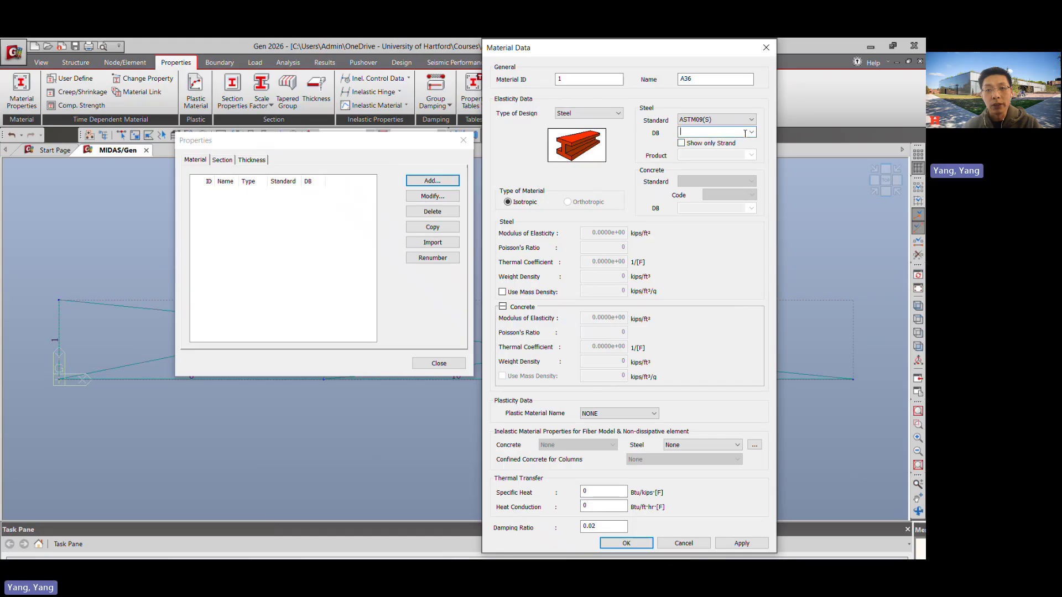
click(752, 133)
click(730, 148)
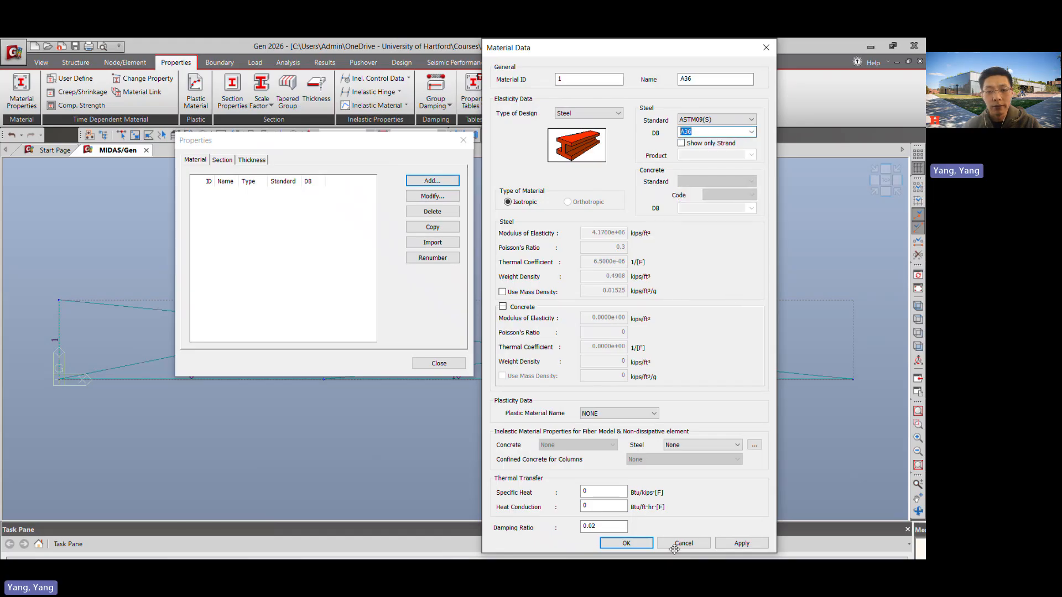
click(626, 543)
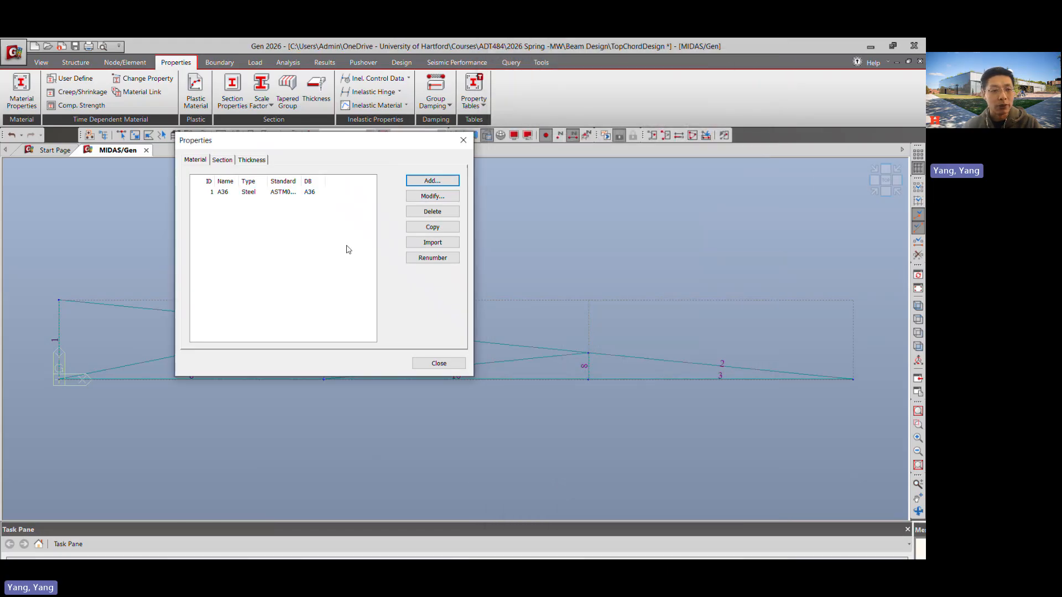
Start a new database T-Section with ID 1 and name it TopChord.
click(222, 160)
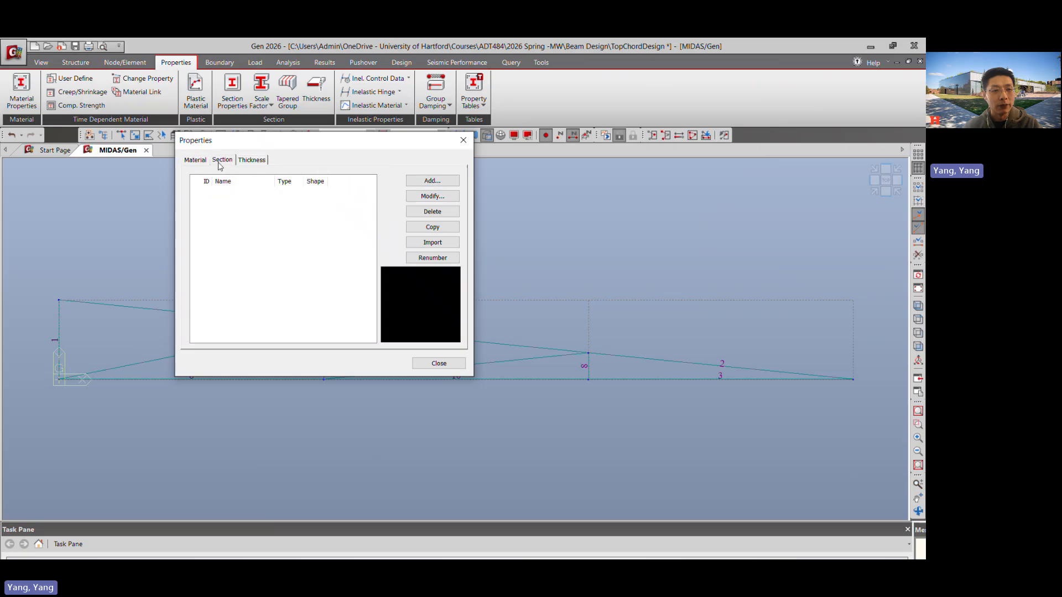
drag(300, 151, 368, 276)
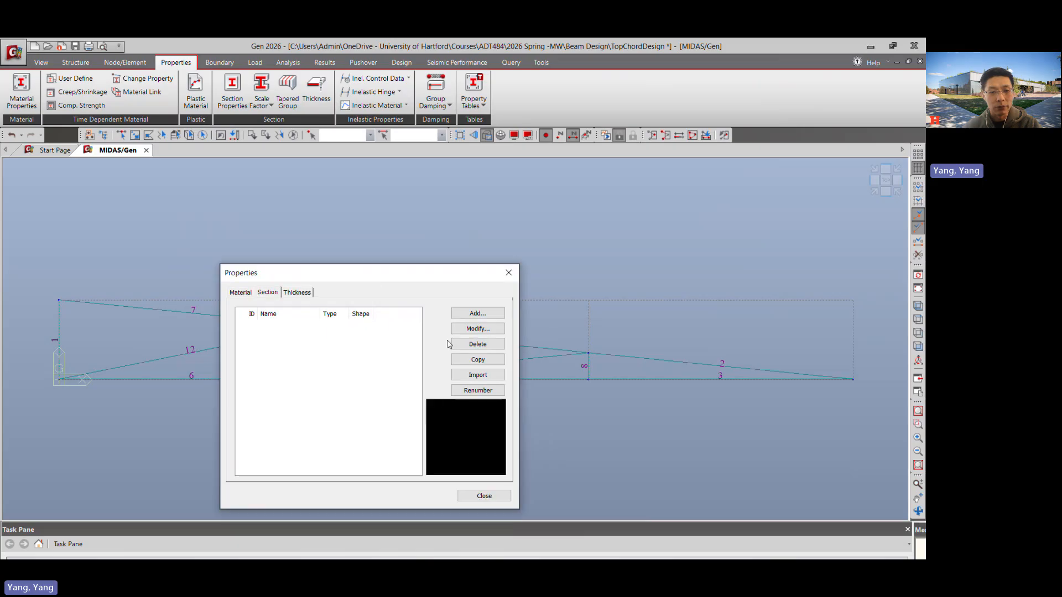
click(471, 313)
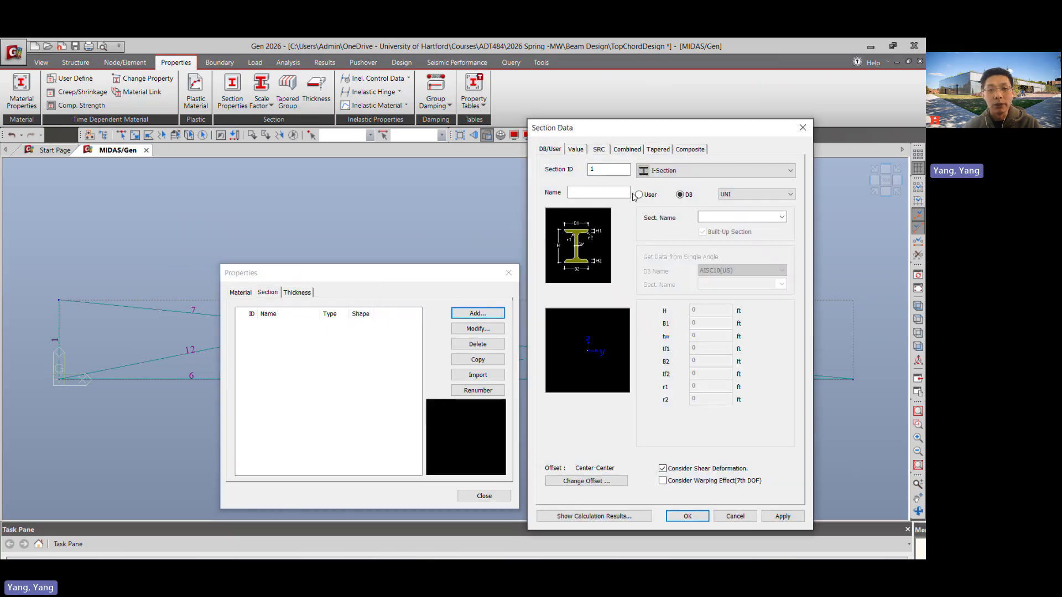
click(714, 170)
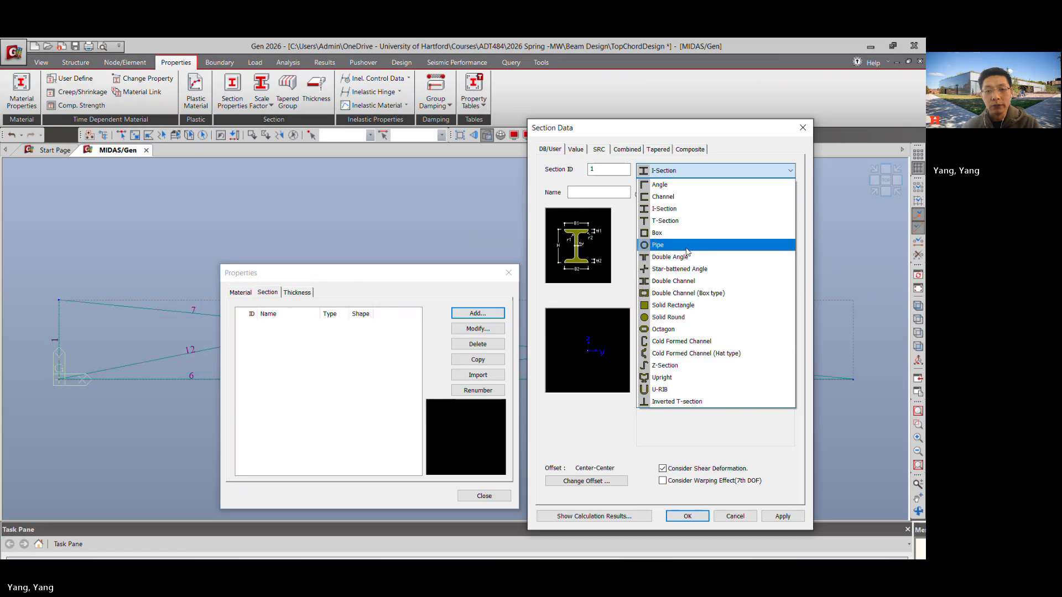
click(665, 221)
click(585, 192)
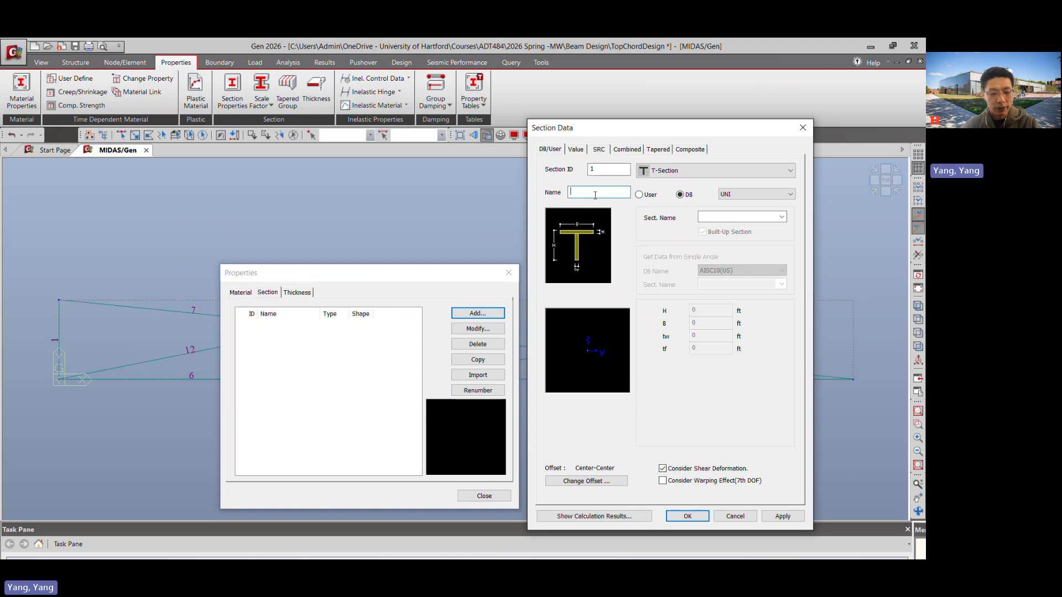
text(TopCho)
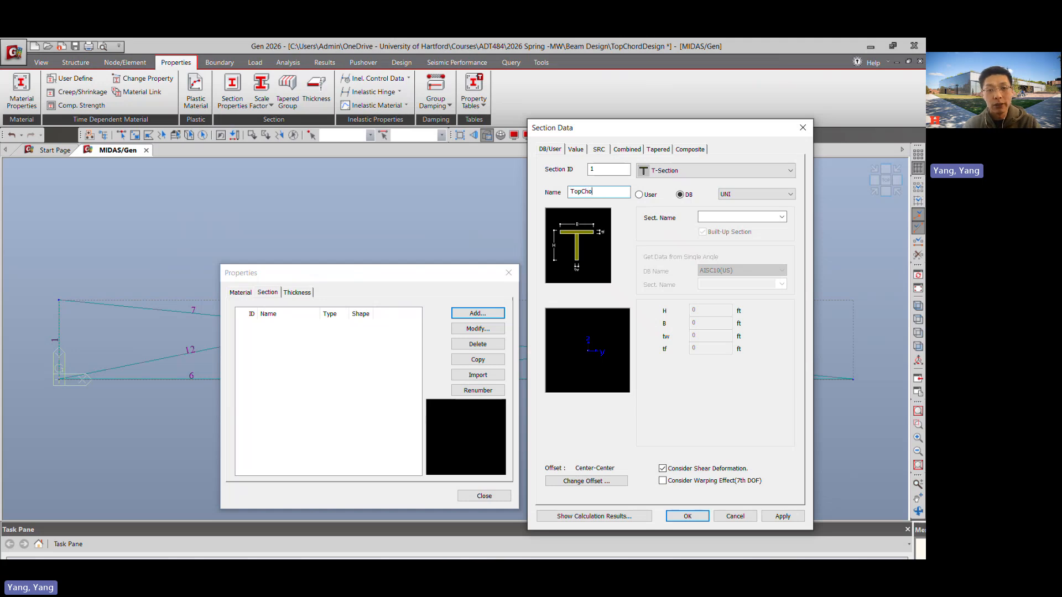
text(rd)
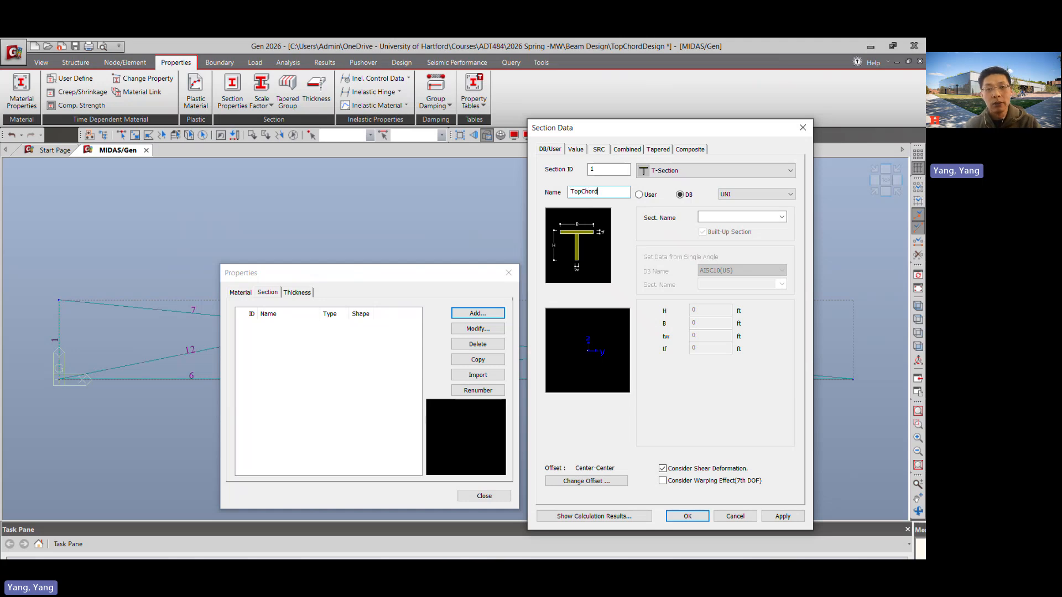
Assign the WT7X41 profile from the AISC10(US) database to the TopChord section and add it to the model.
click(782, 217)
click(782, 216)
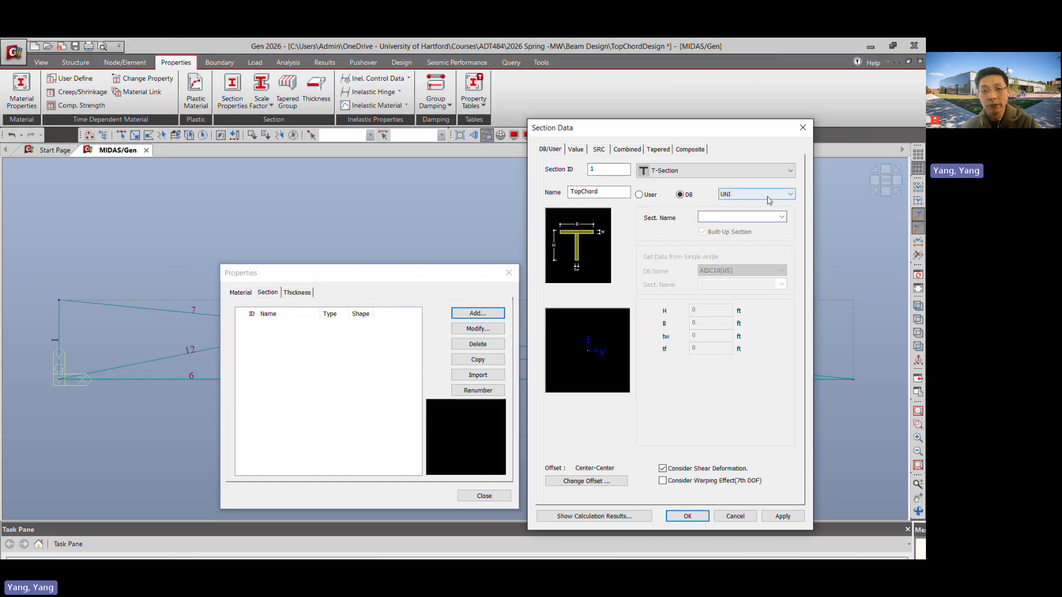
click(769, 195)
scroll(752, 221, up, 5)
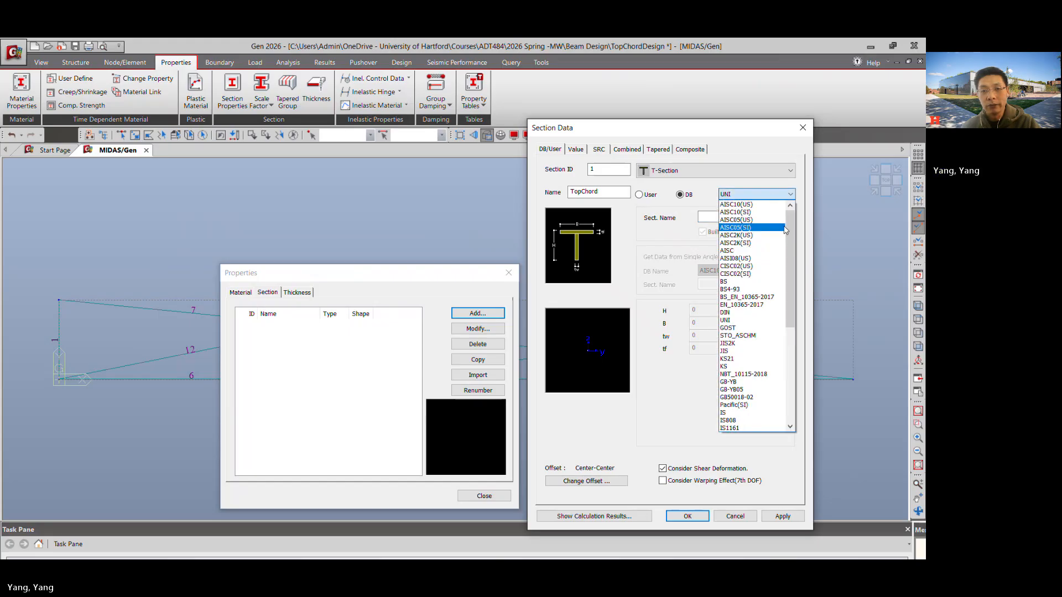
click(752, 205)
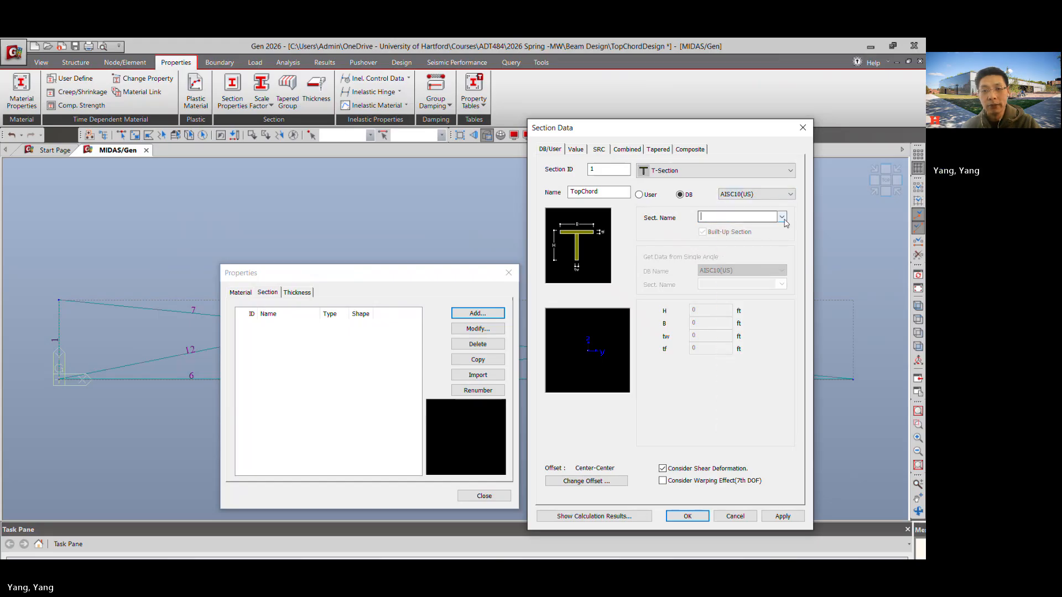
click(782, 217)
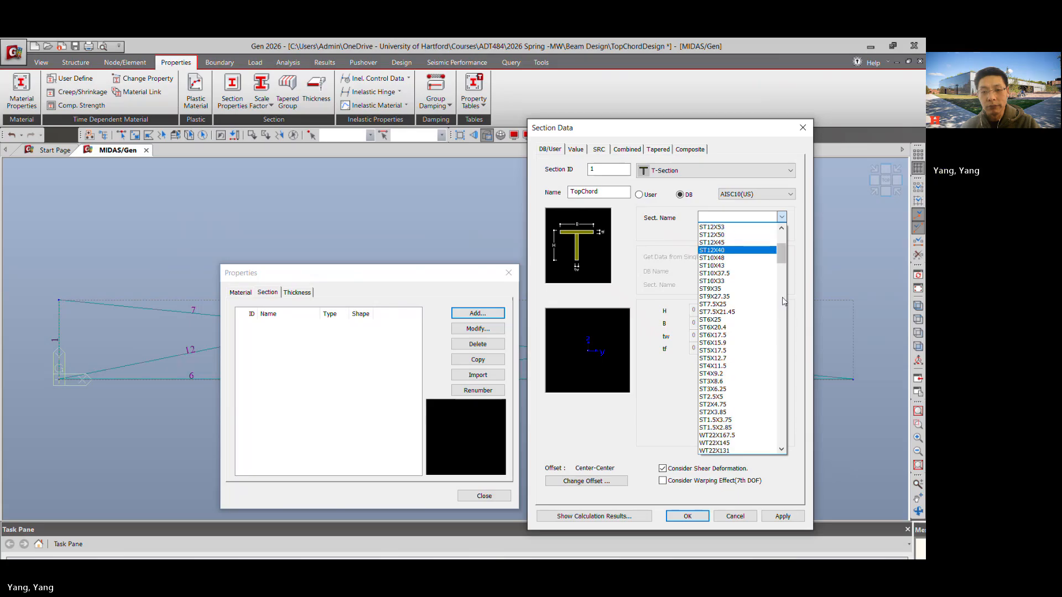
scroll(774, 304, down, 13)
scroll(791, 309, down, 2)
scroll(774, 276, down, 20)
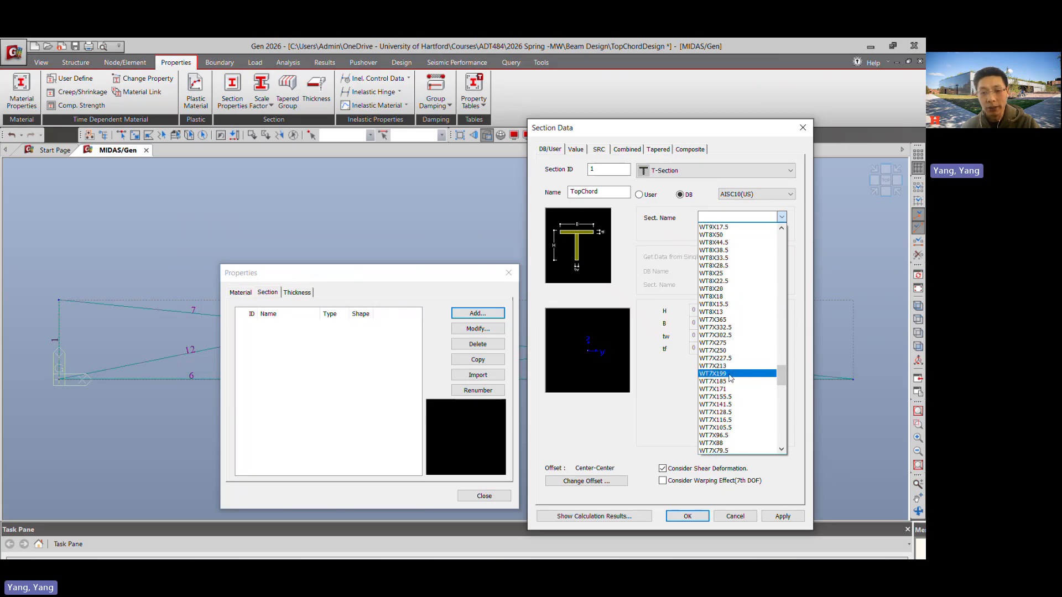
scroll(746, 394, down, 5)
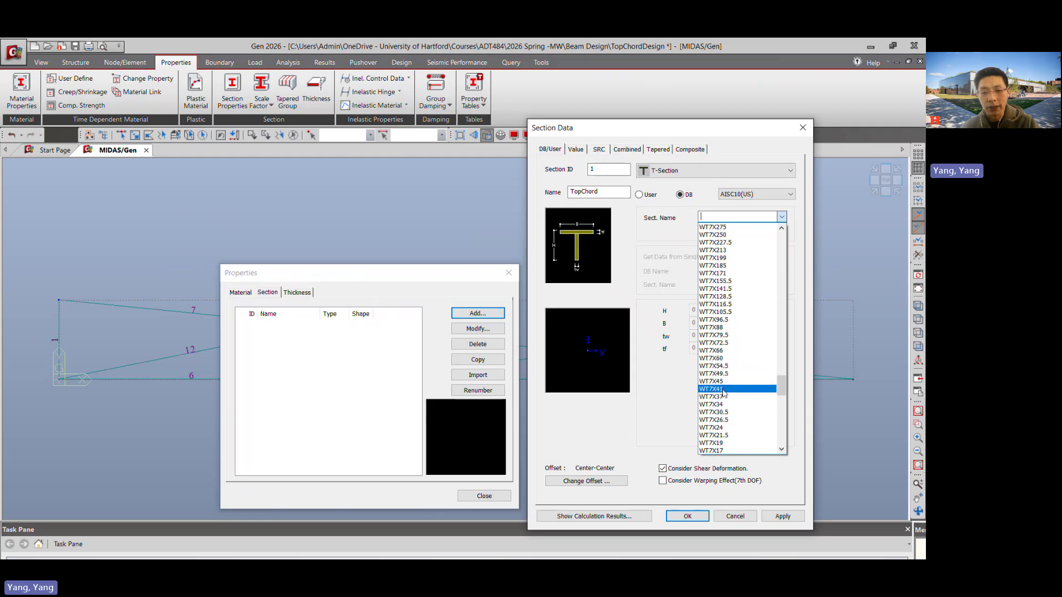
click(744, 390)
click(740, 217)
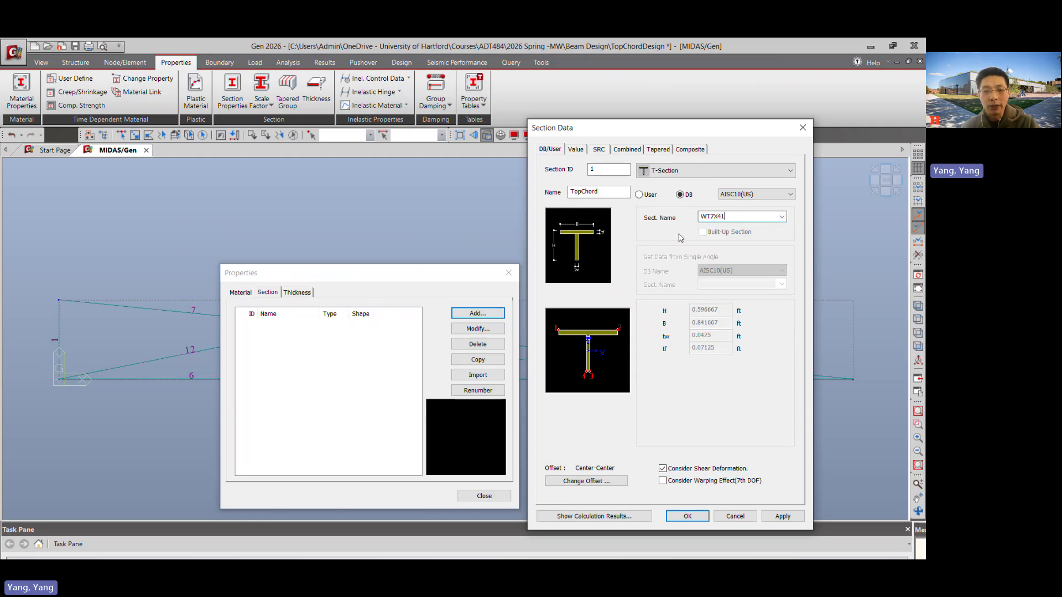
click(686, 516)
Inspect the TopChord section's shape preview and its appearance on the truss elements, then close the properties dialog.
drag(354, 274, 470, 210)
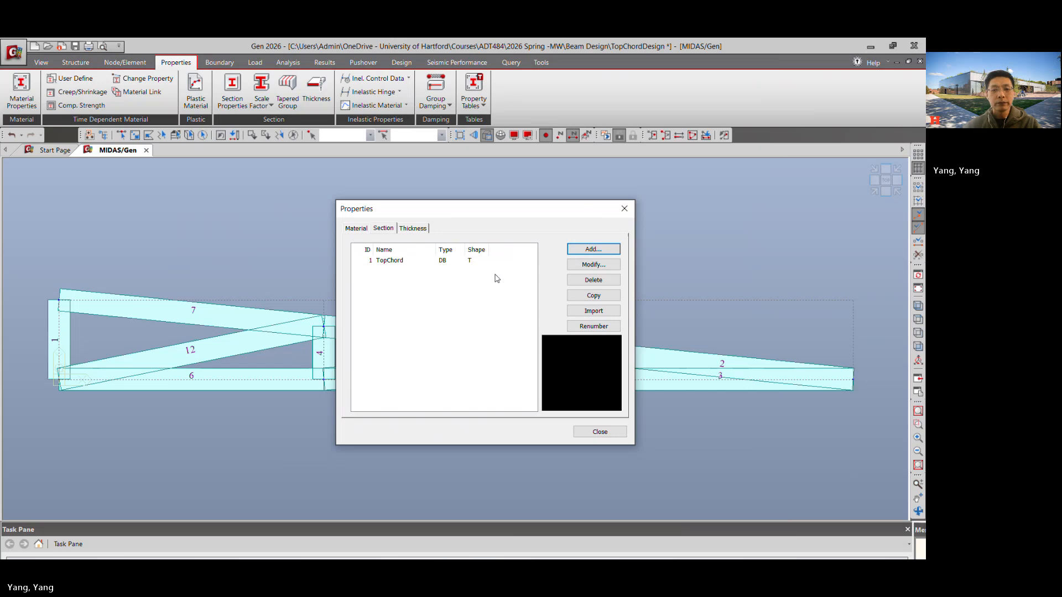
click(418, 261)
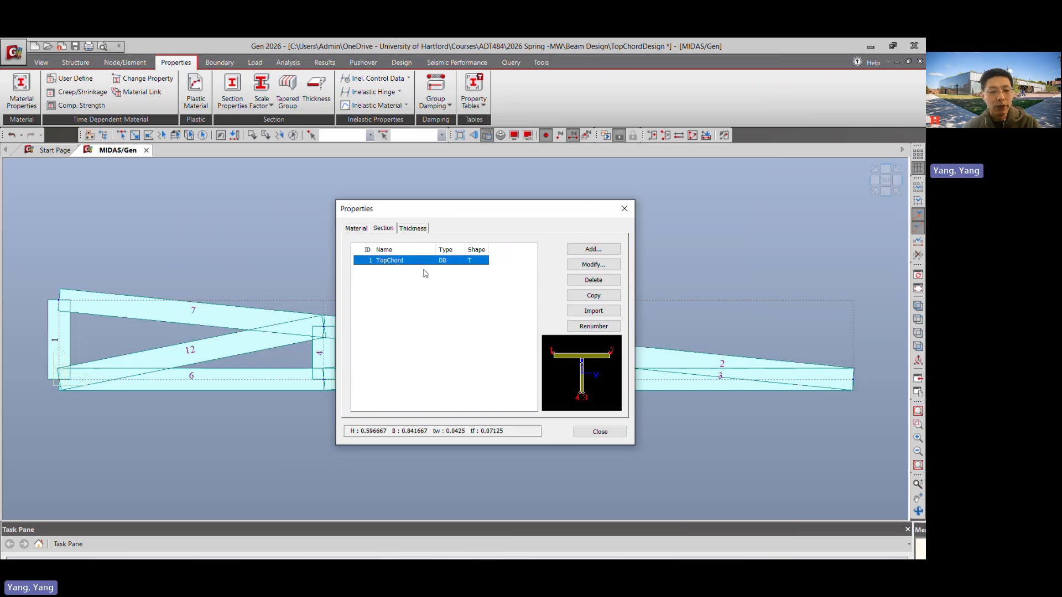
drag(479, 209, 449, 418)
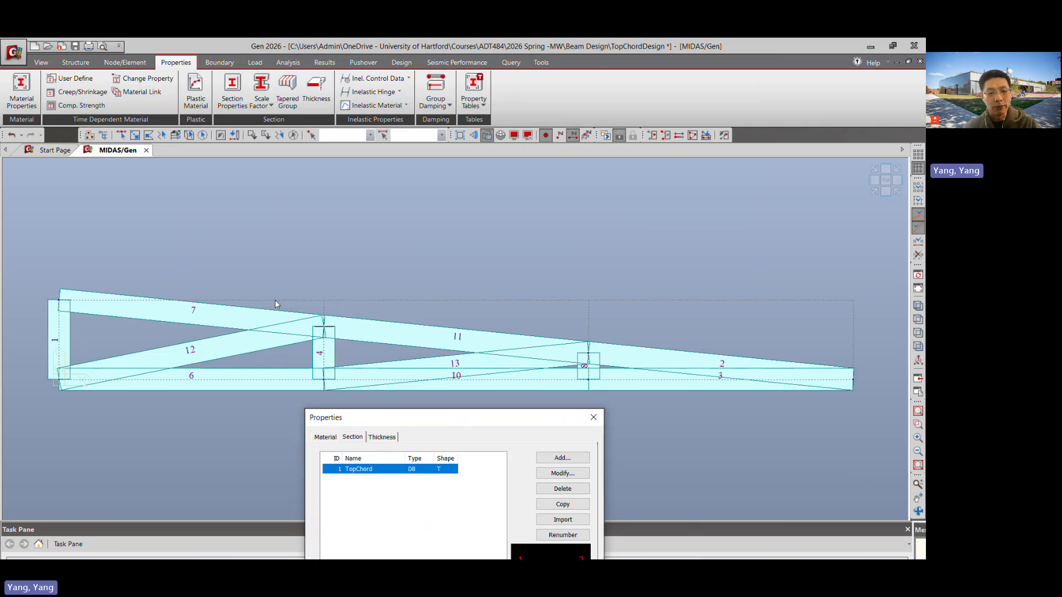
drag(527, 425, 423, 422)
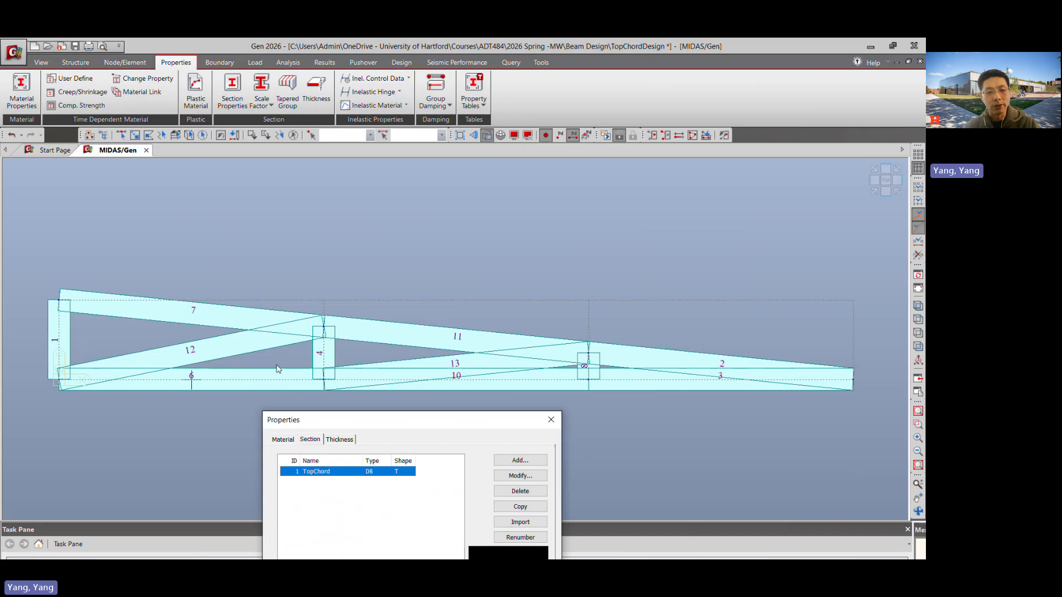
drag(461, 433, 513, 267)
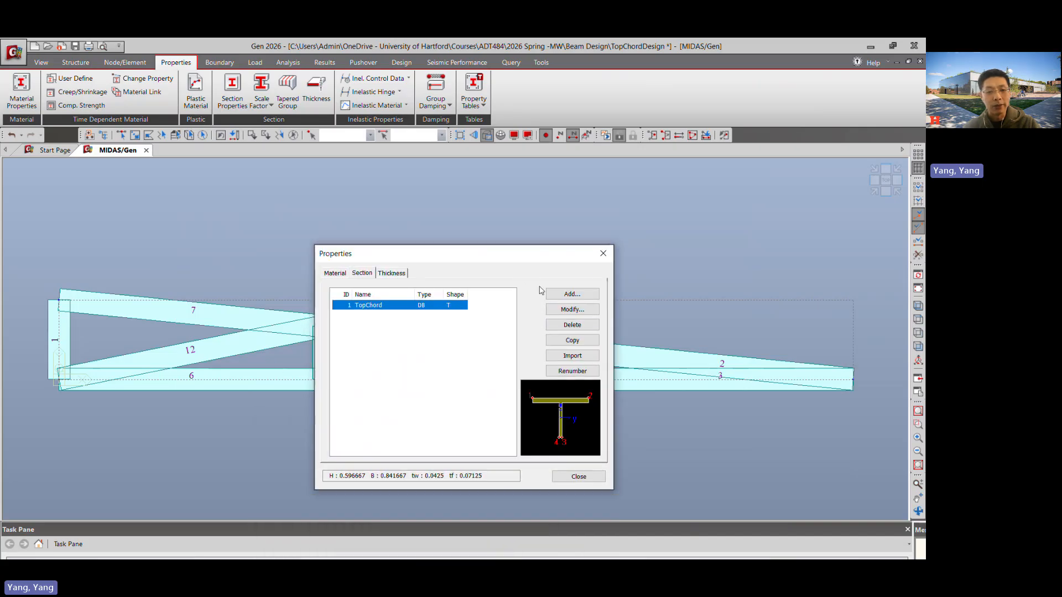
click(603, 254)
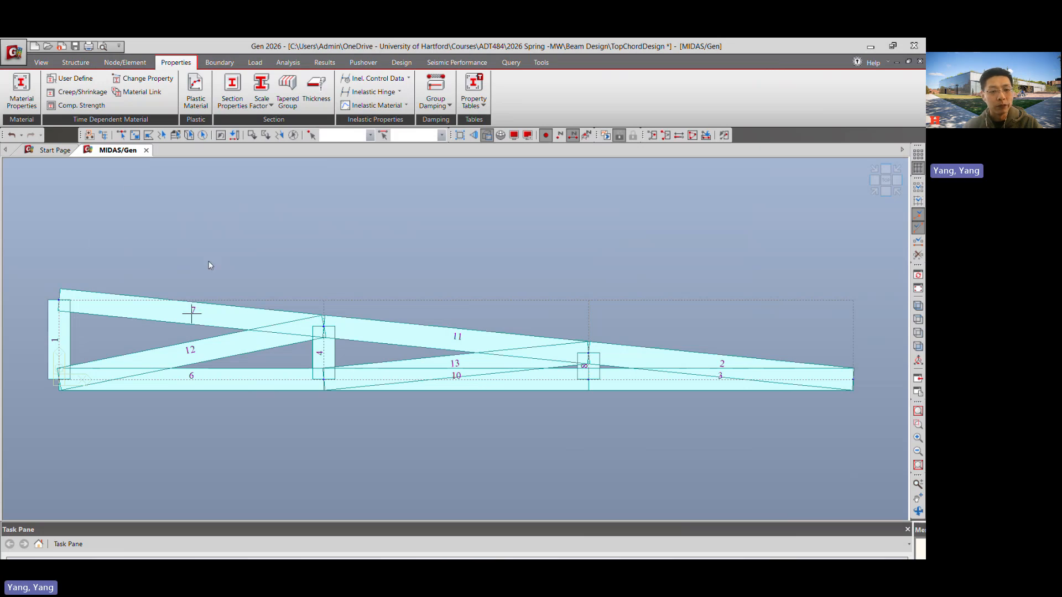
click(150, 78)
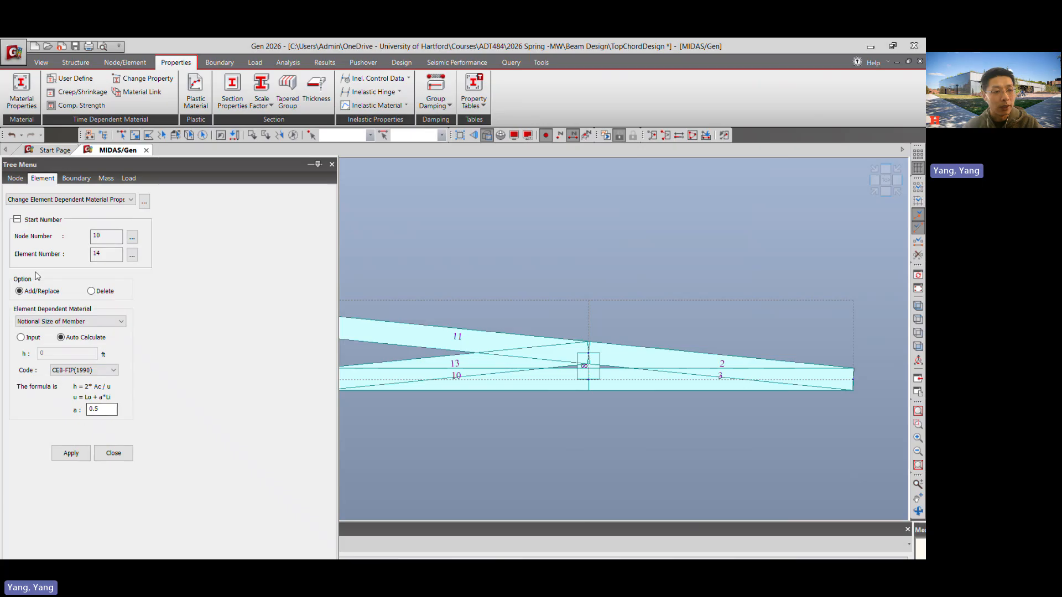
click(62, 201)
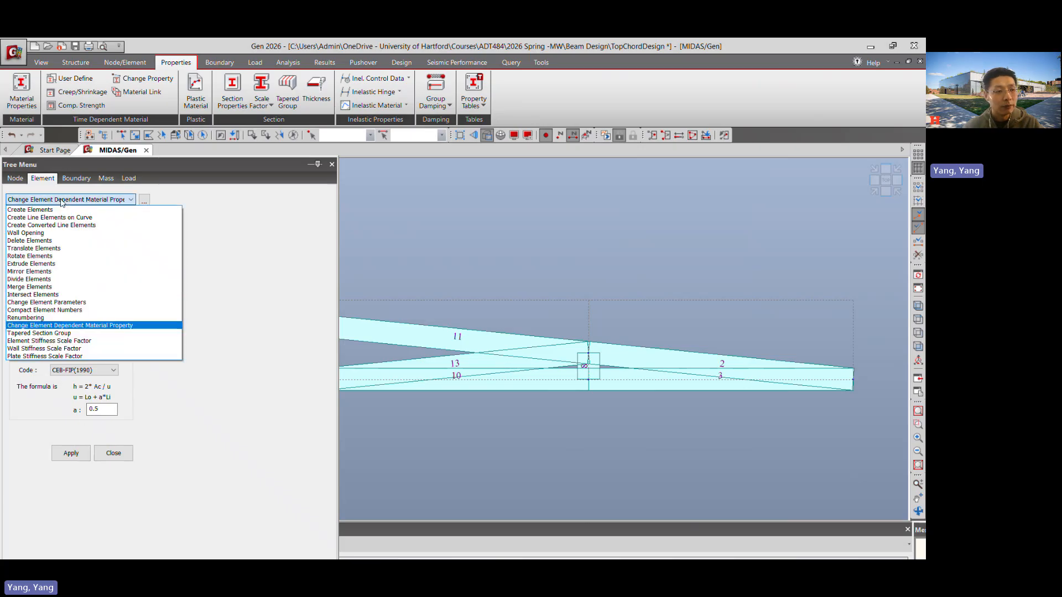
click(73, 201)
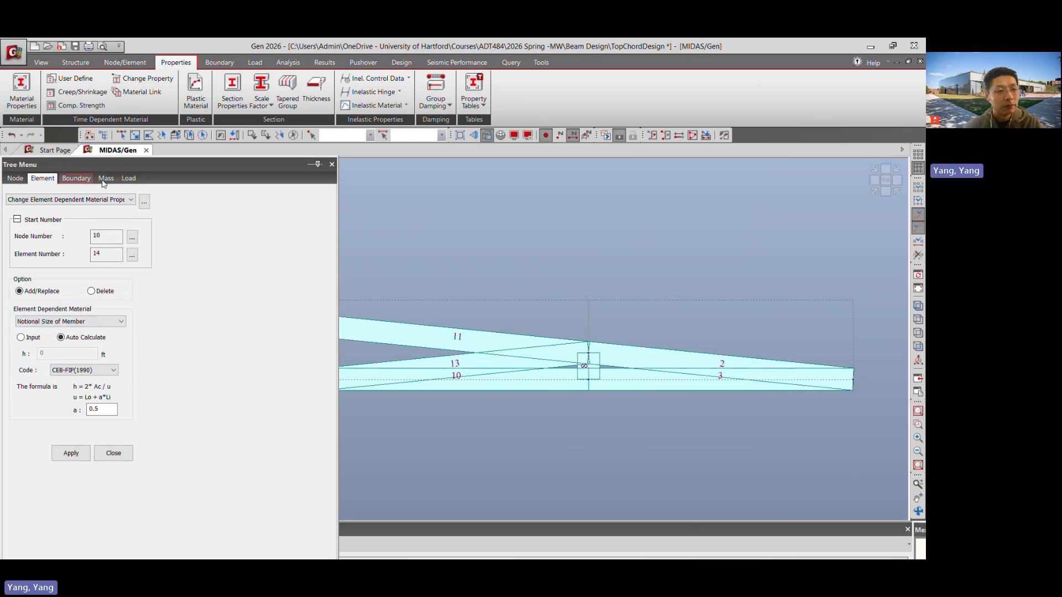
drag(122, 164, 639, 167)
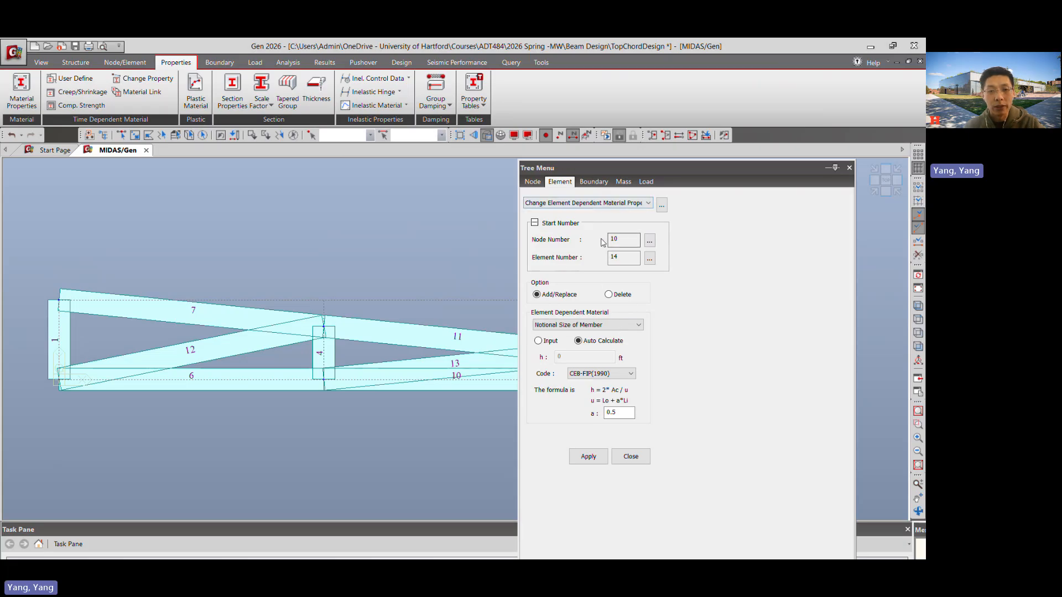
drag(722, 172, 573, 202)
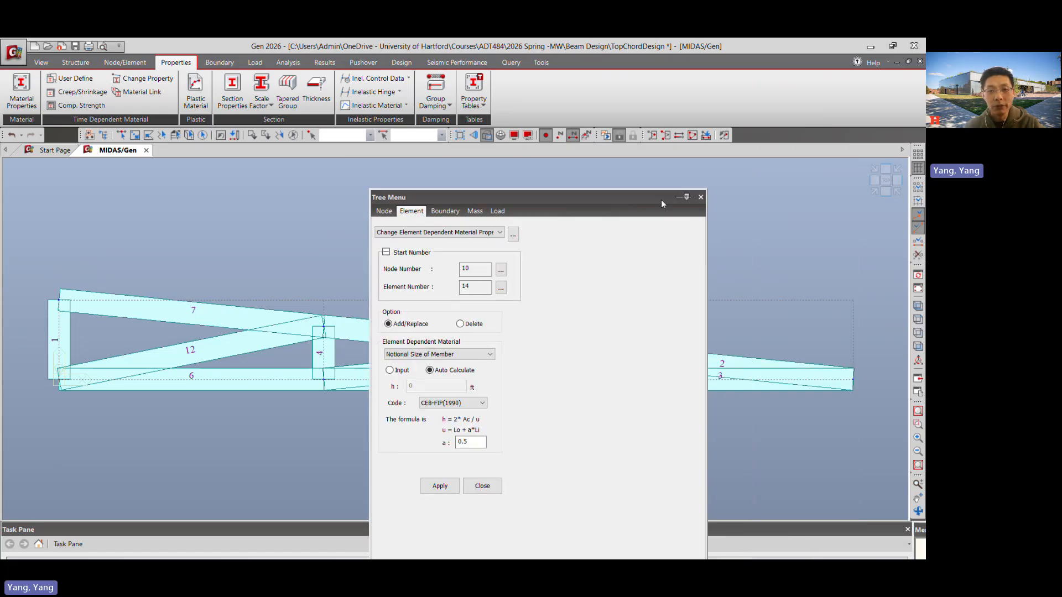
click(701, 198)
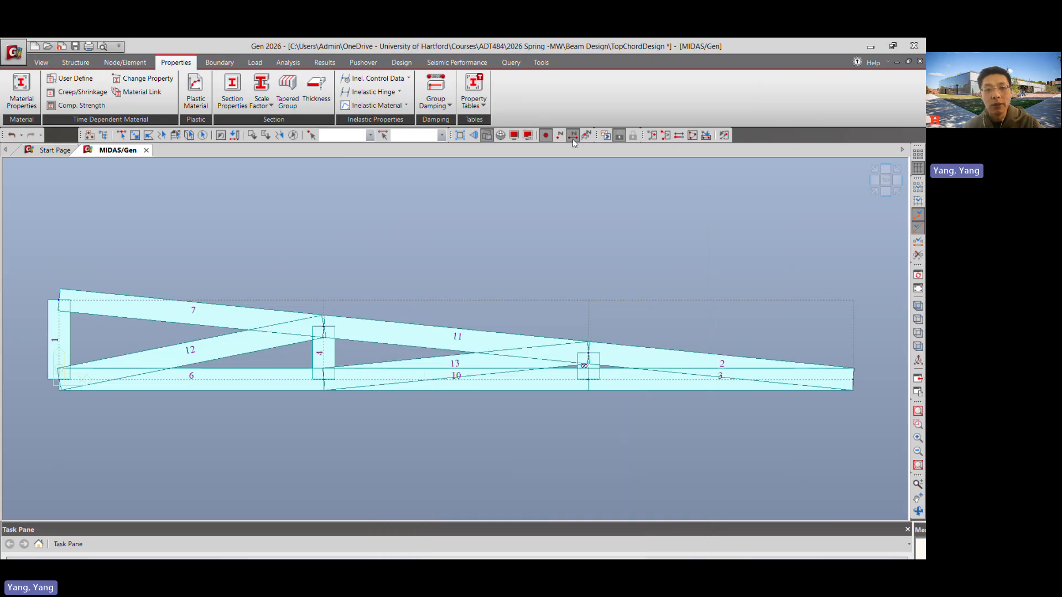
Label the truss elements with their property names and save the model.
click(525, 135)
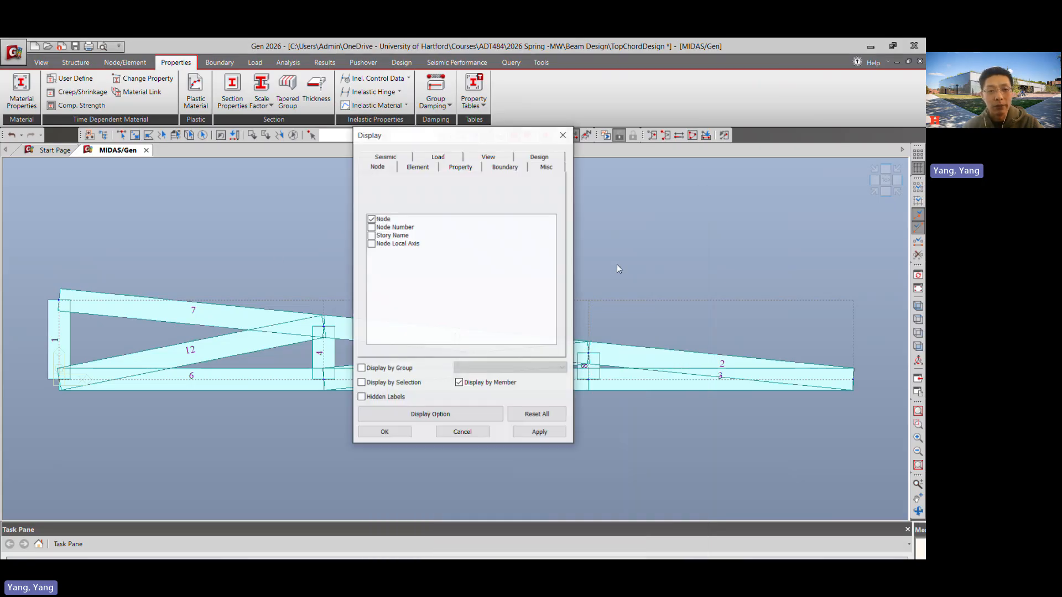
click(460, 167)
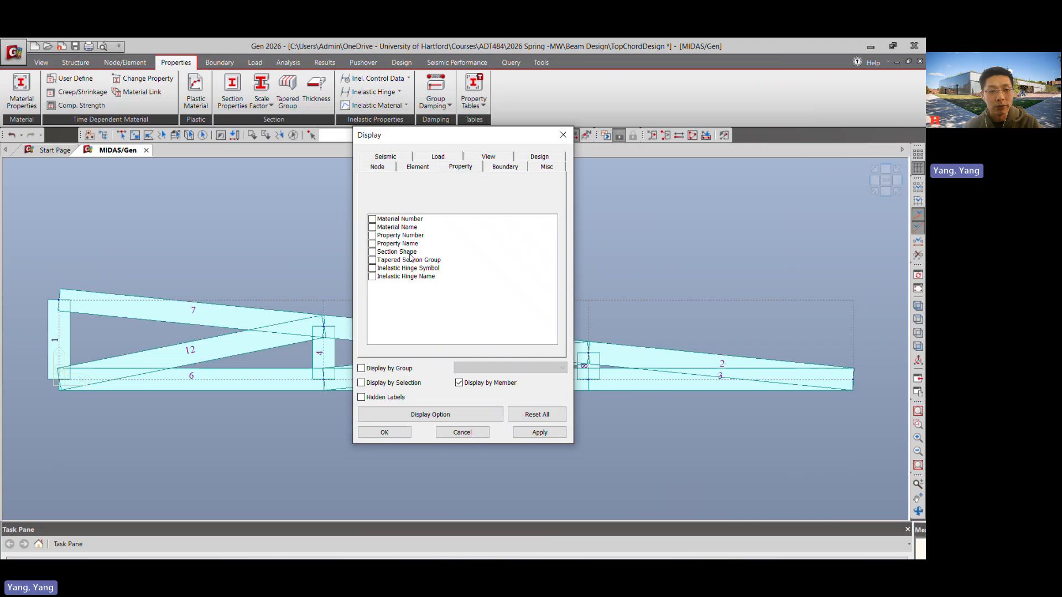
click(383, 244)
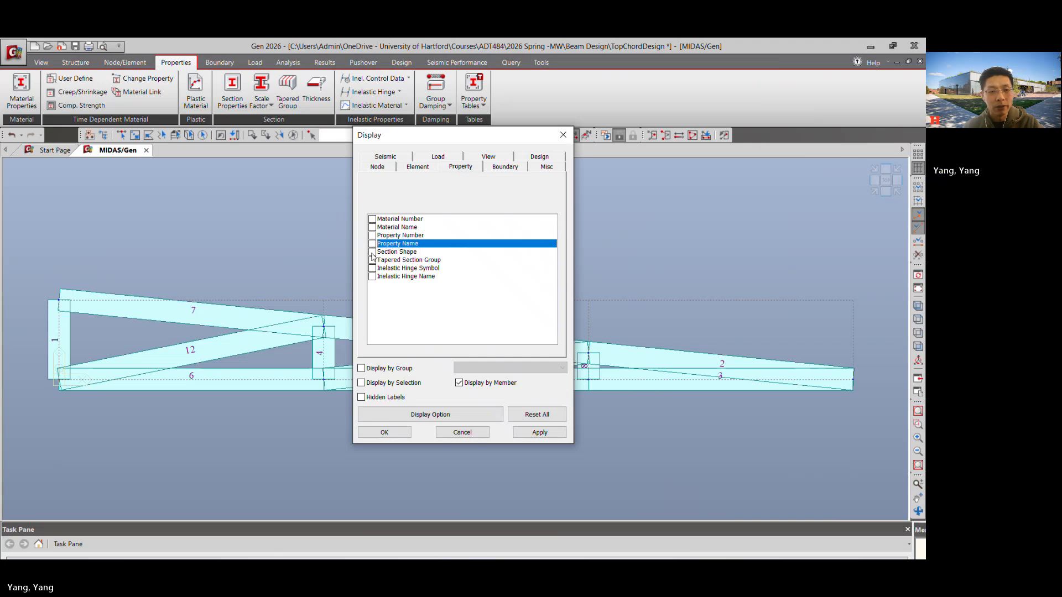
click(536, 432)
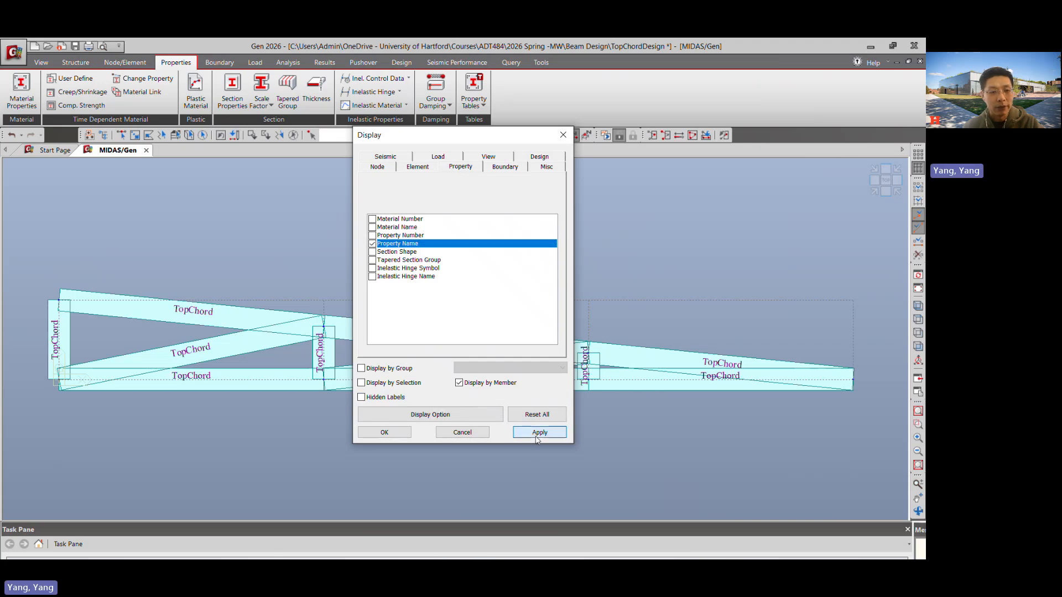
click(384, 432)
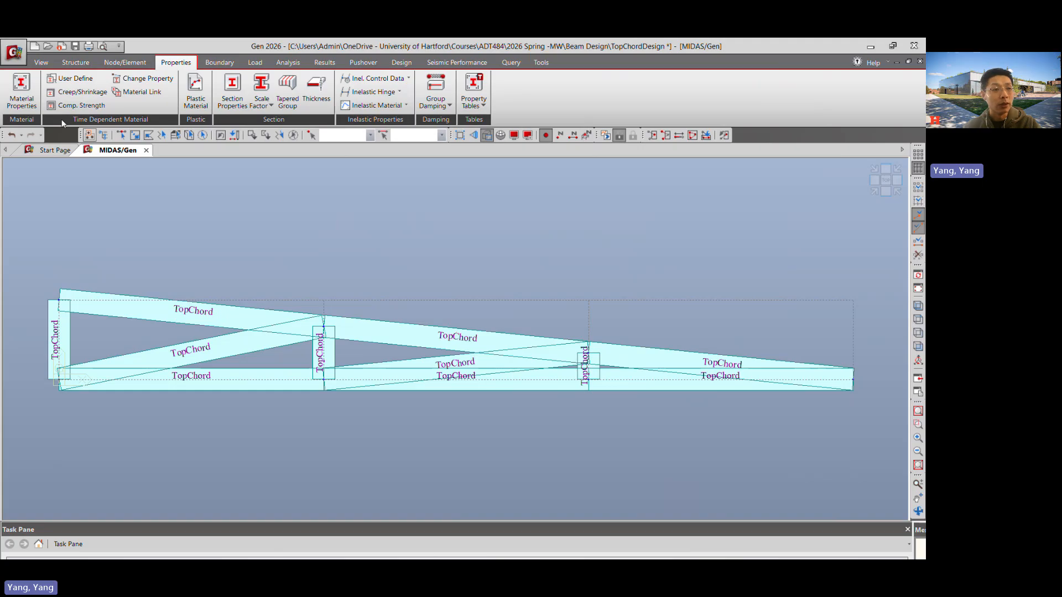
click(75, 46)
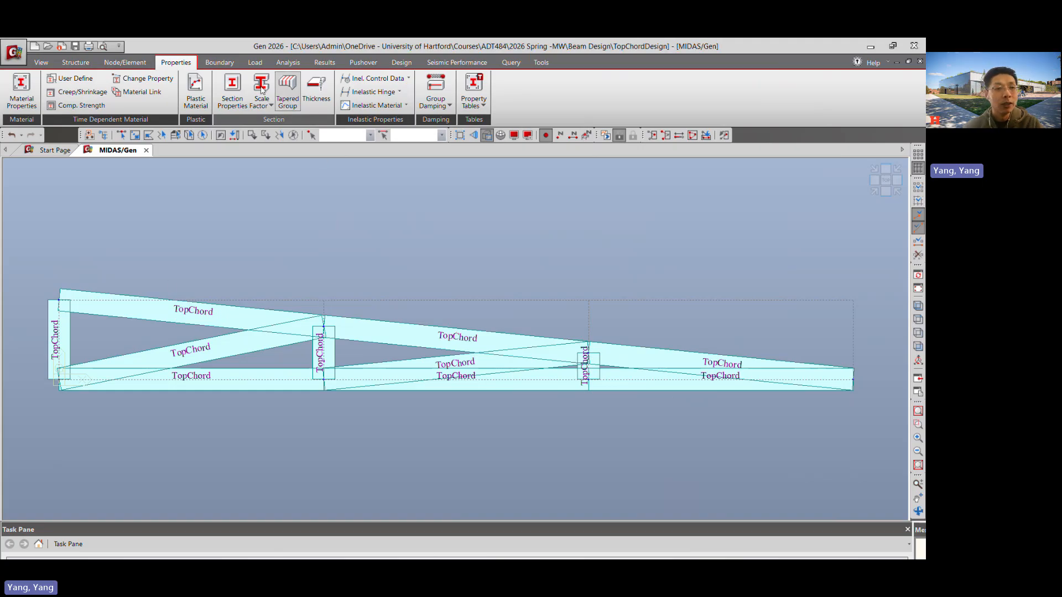
Add a support restraining Dx and Dy at the upper left end node of the truss.
click(219, 62)
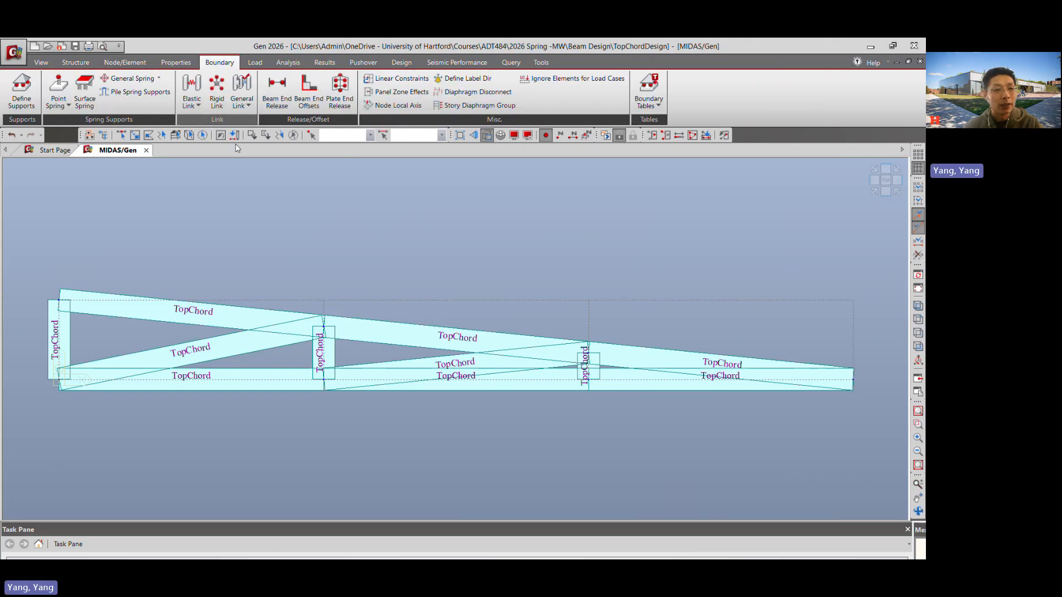
click(22, 91)
drag(515, 198, 594, 132)
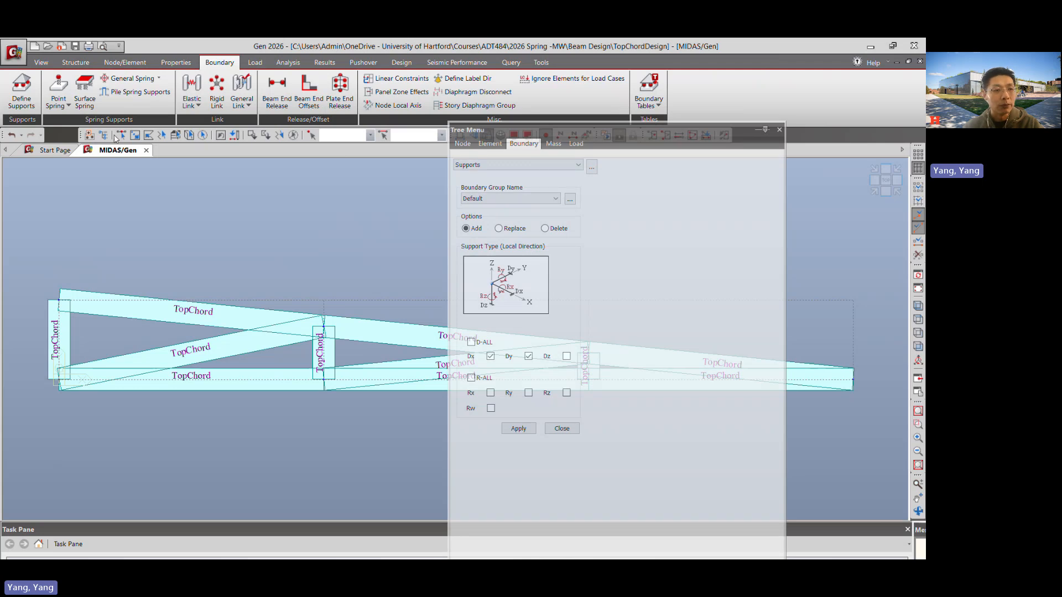
click(120, 135)
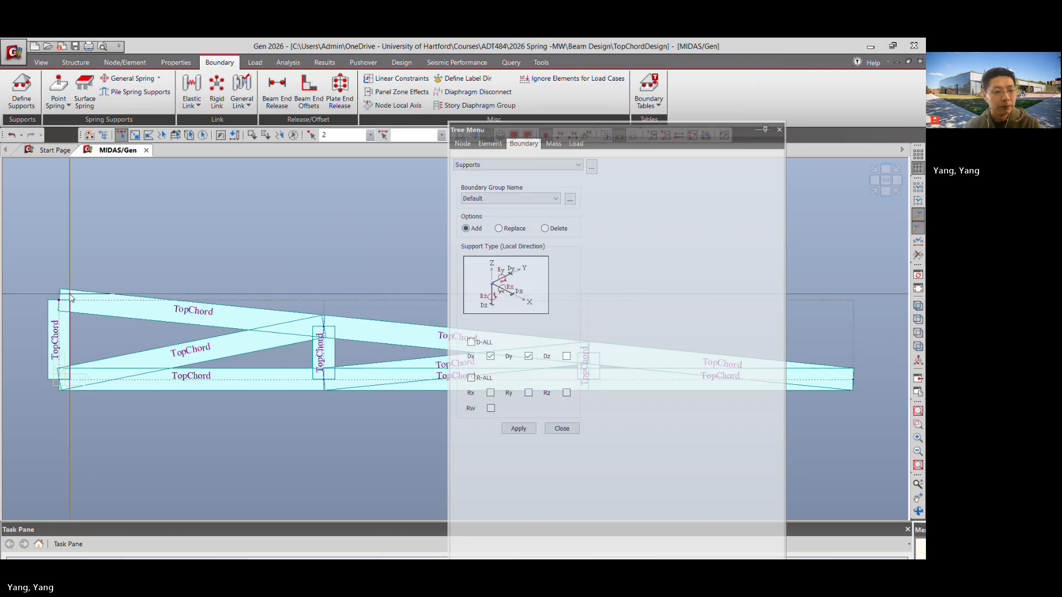
click(518, 428)
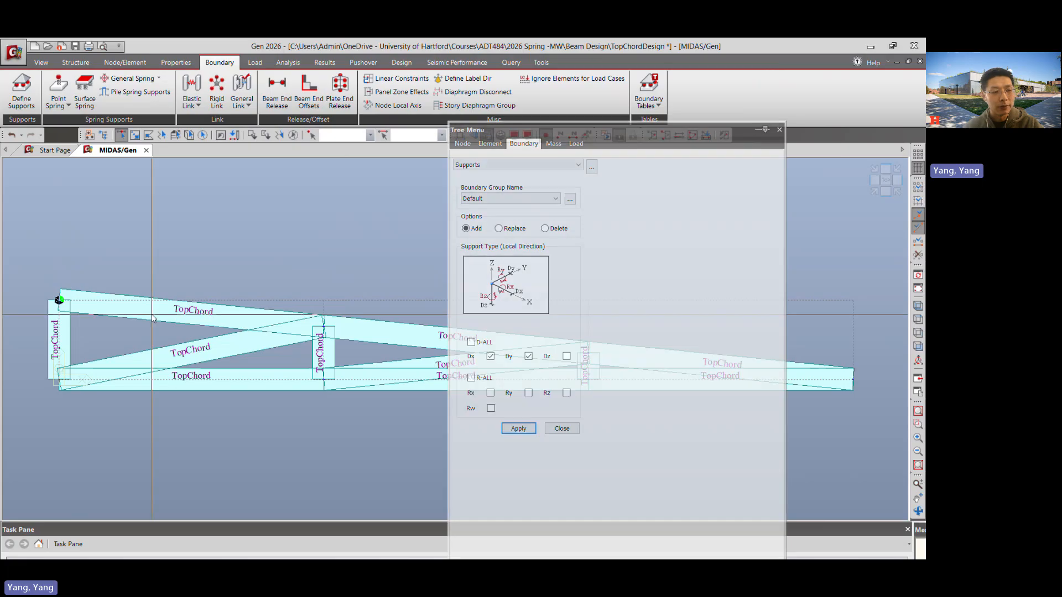
Add a support restraining only Dx at the truss's lower left node, close the supports settings and save the model.
click(528, 357)
click(59, 381)
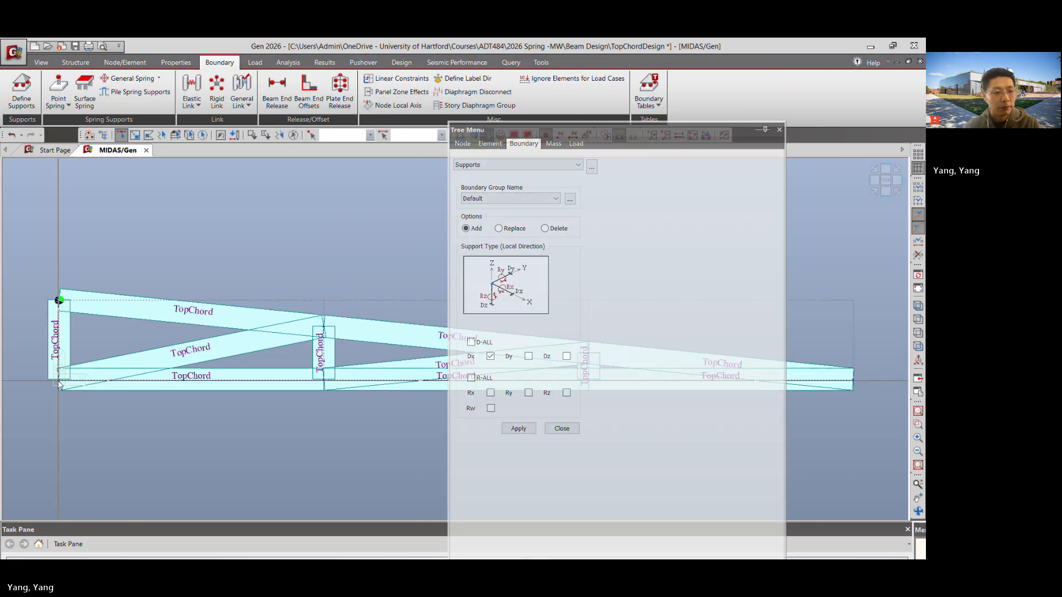
click(517, 429)
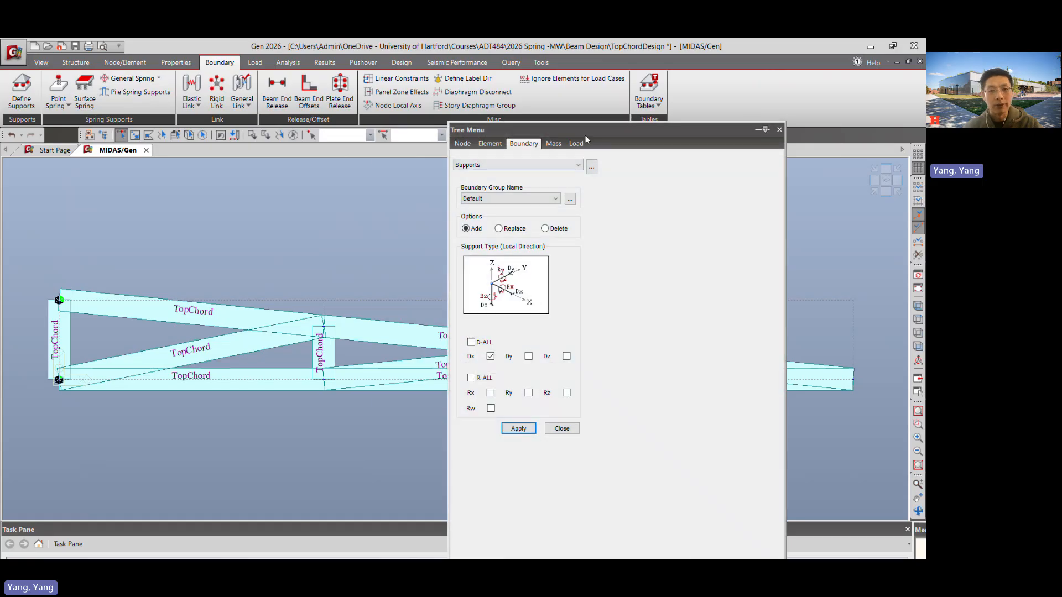
drag(589, 135, 412, 85)
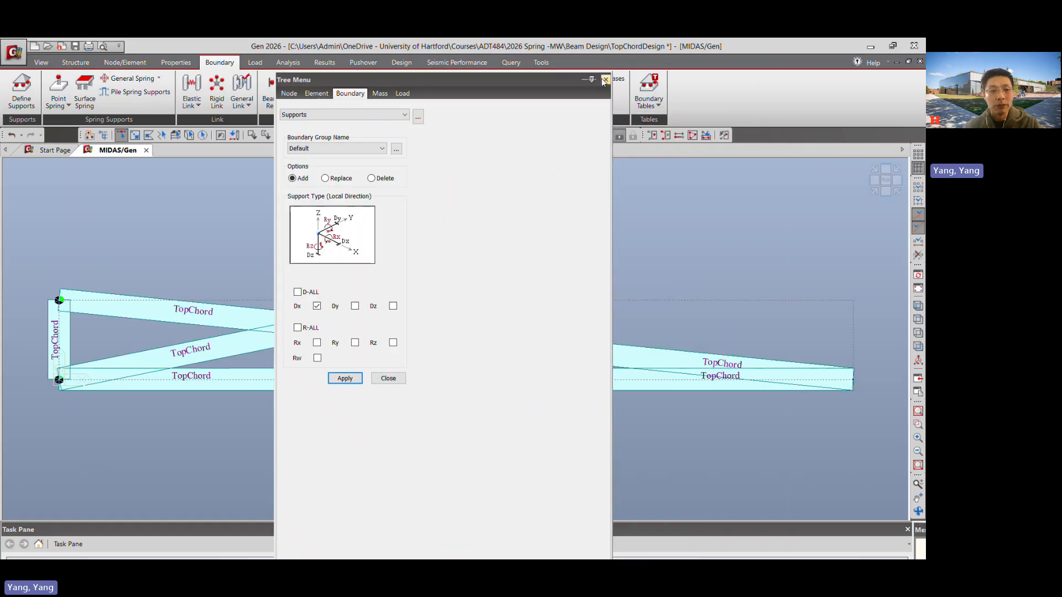
click(605, 80)
key(ctrl+s)
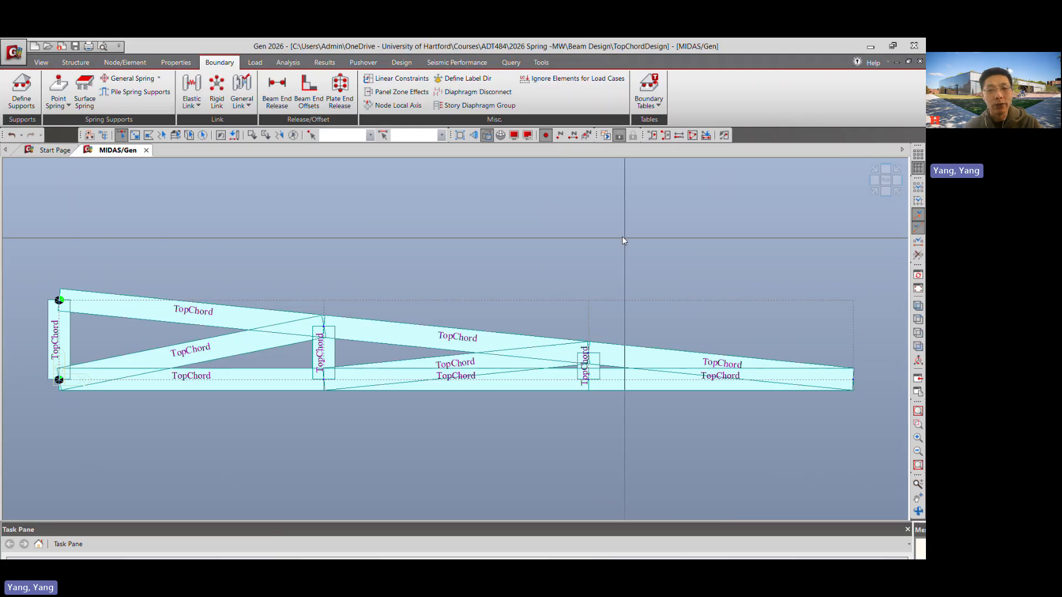
Display the supports by direction to check the restraints at the two left nodes.
click(527, 135)
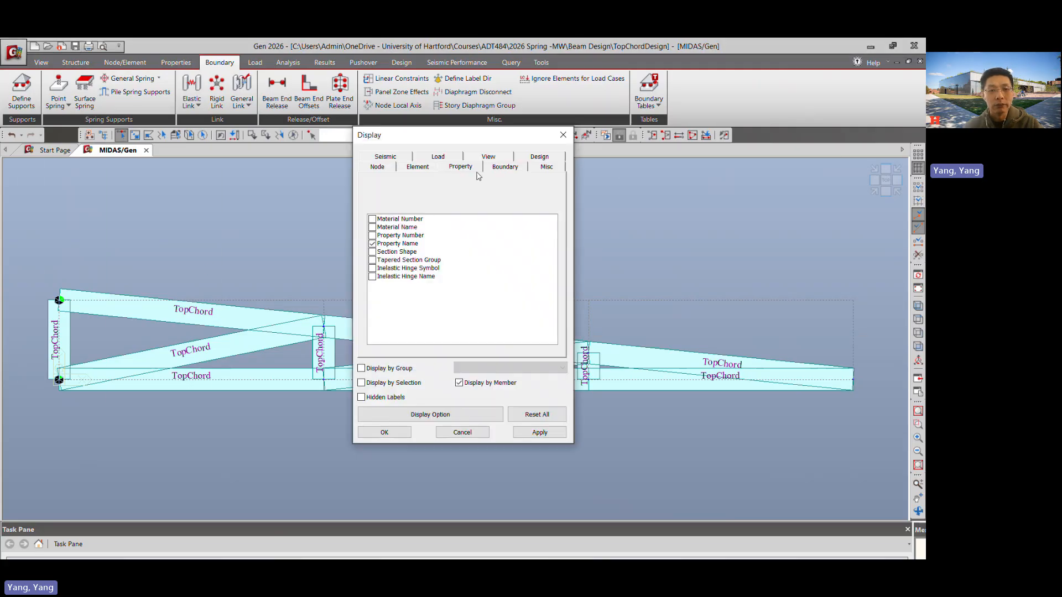
click(505, 167)
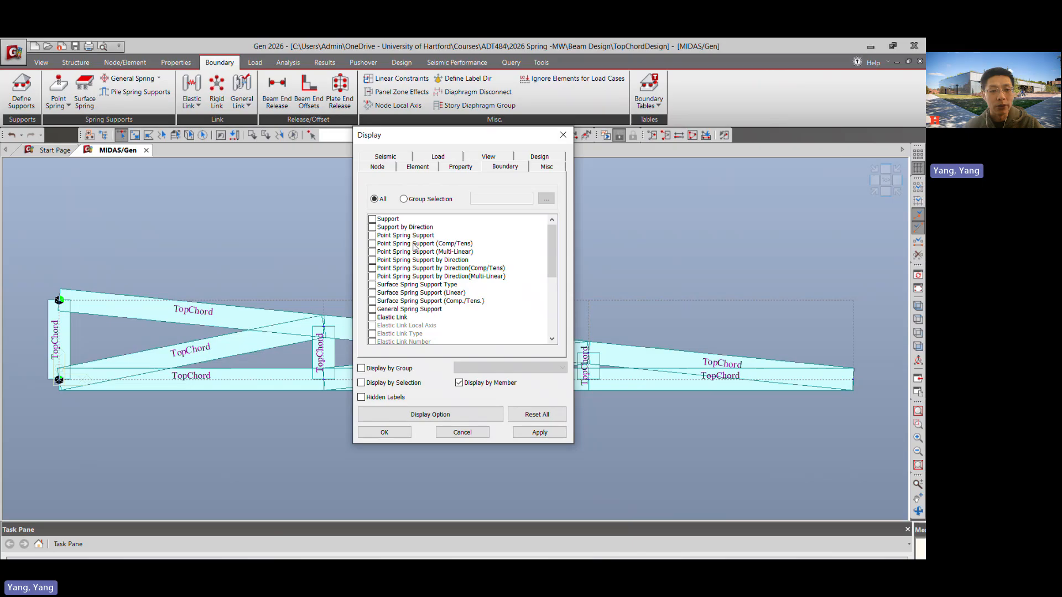
click(378, 229)
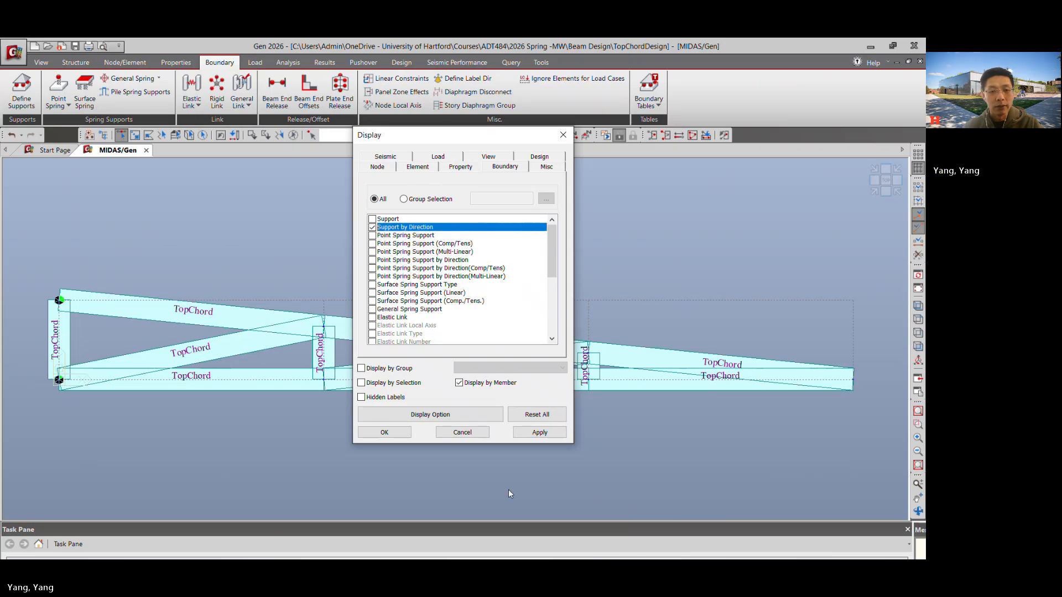
click(539, 432)
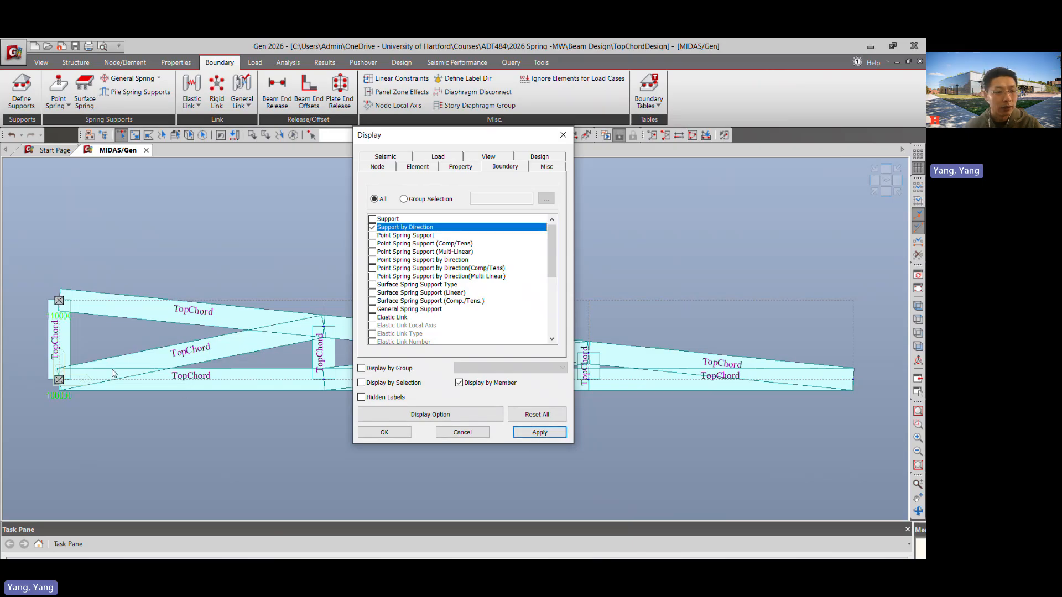
click(390, 432)
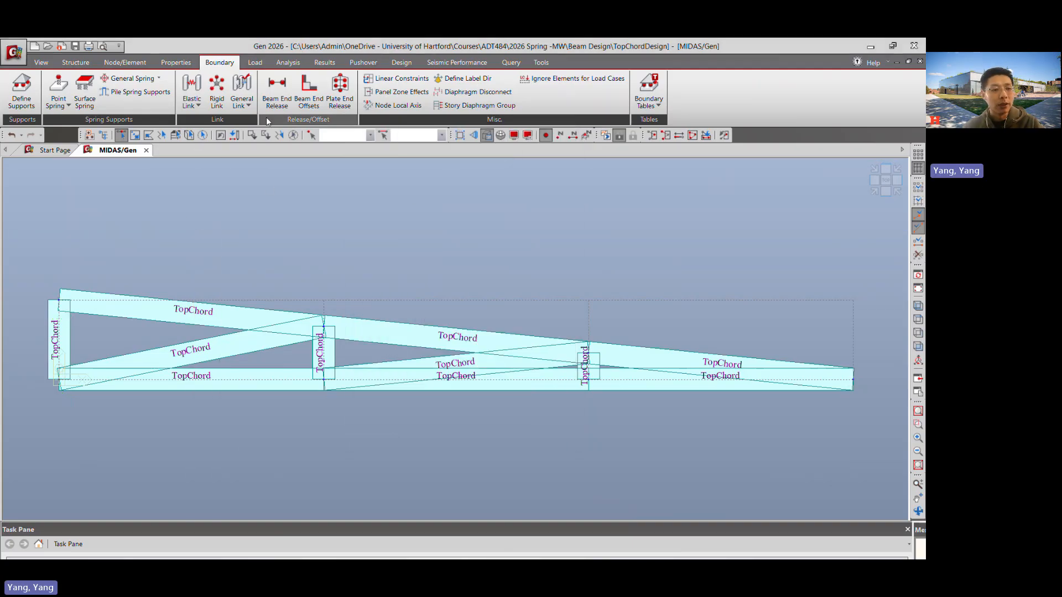
Create a static load case named DL of type Dead Load (D).
click(251, 65)
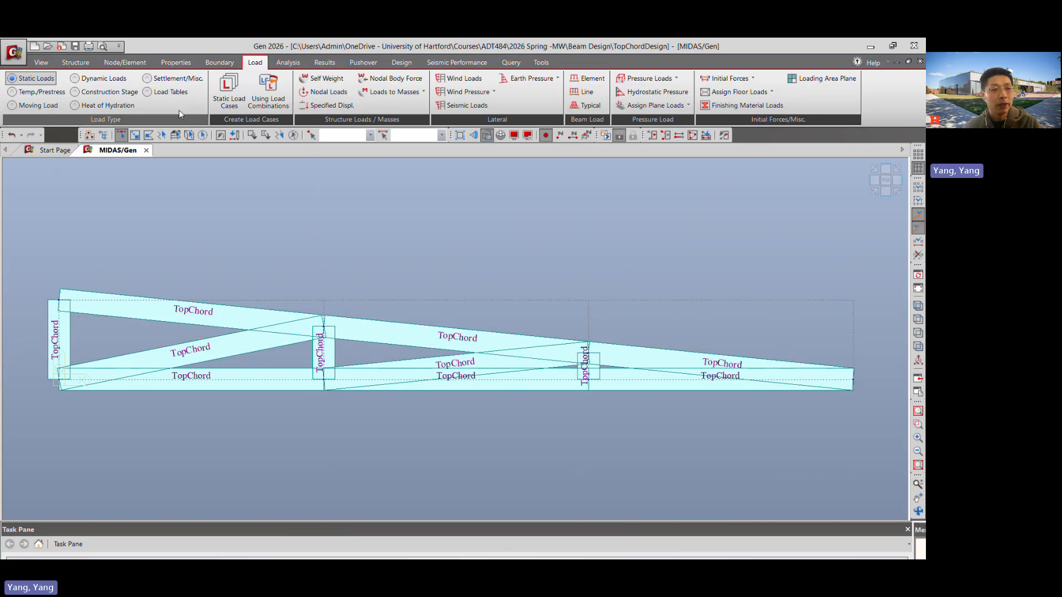
click(229, 90)
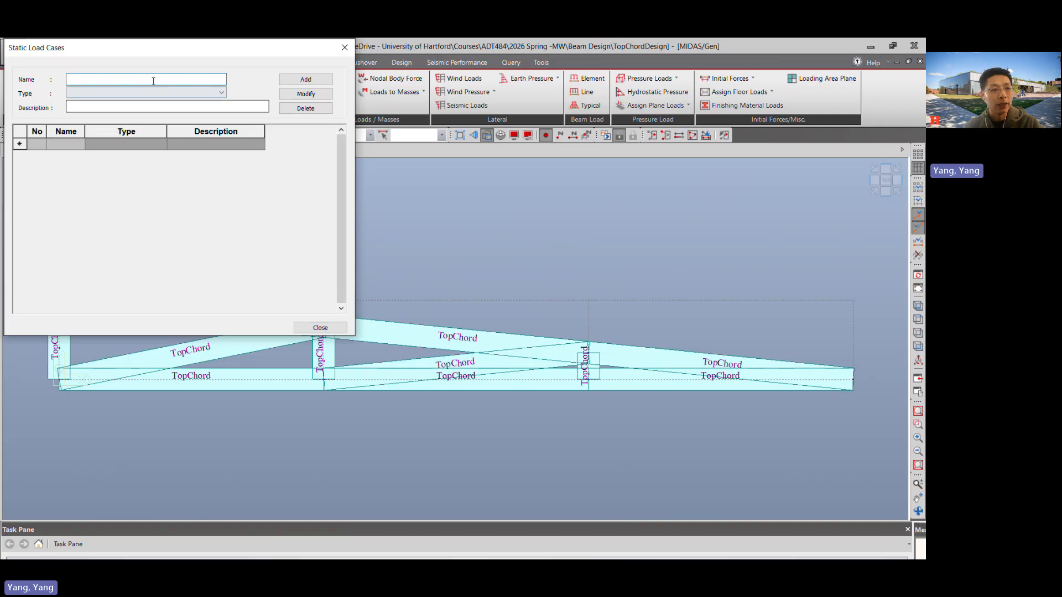
drag(153, 48, 428, 103)
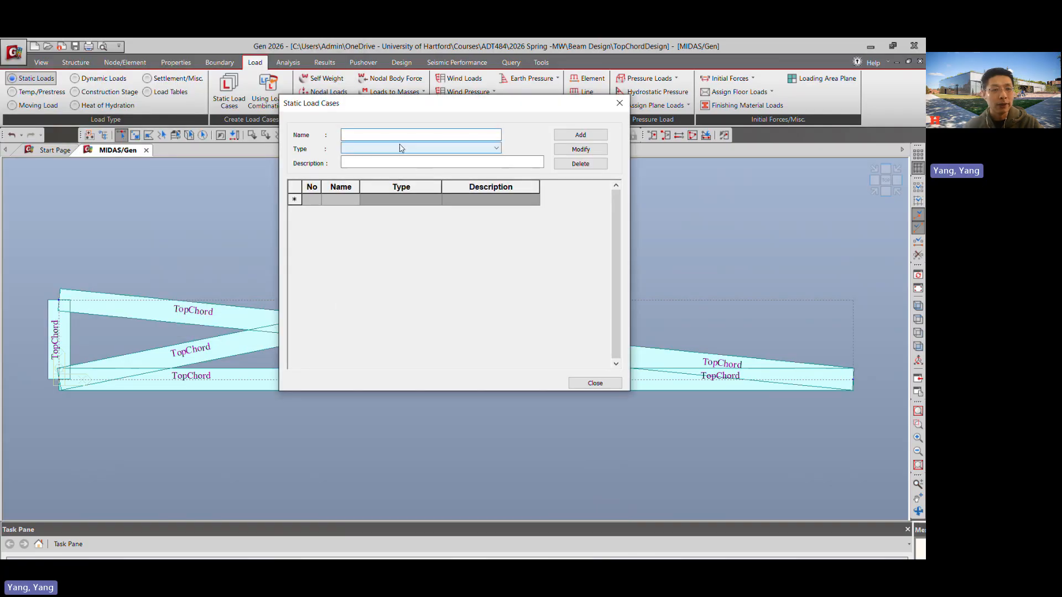
text(D)
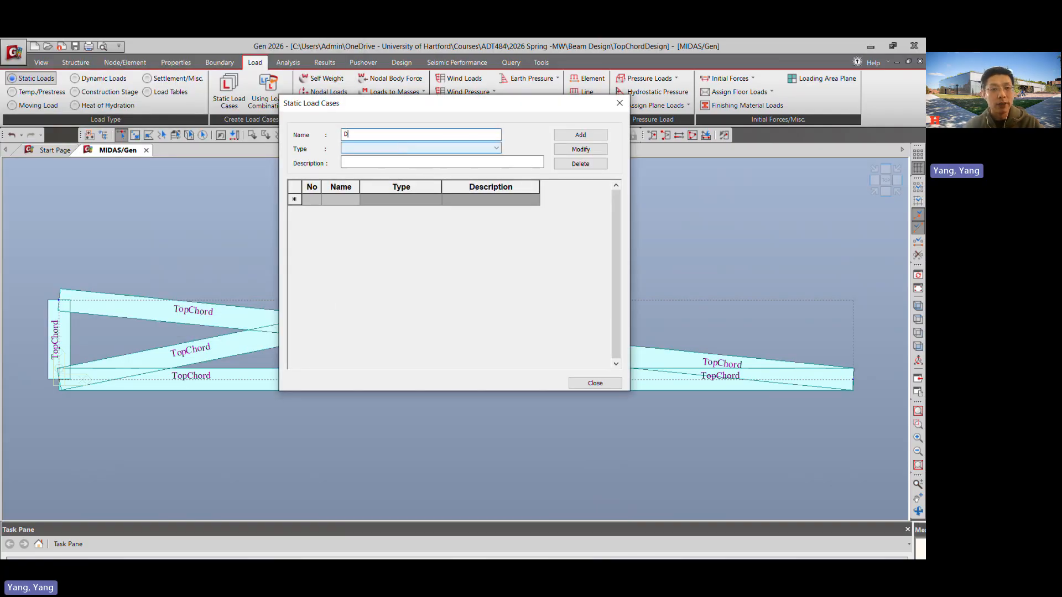
text(L)
click(445, 150)
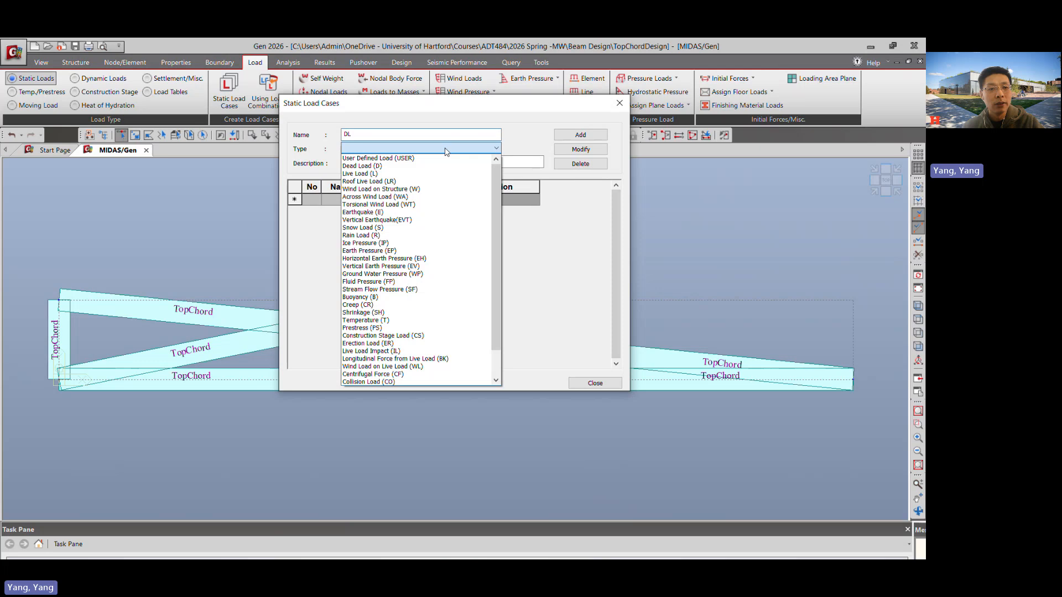
click(406, 167)
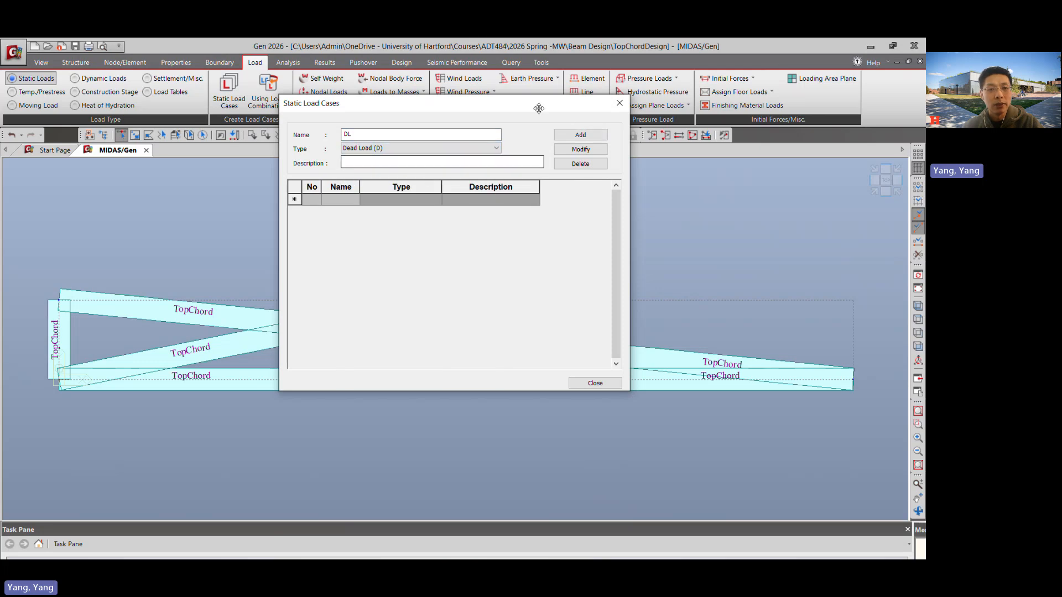
drag(538, 107, 576, 136)
click(617, 163)
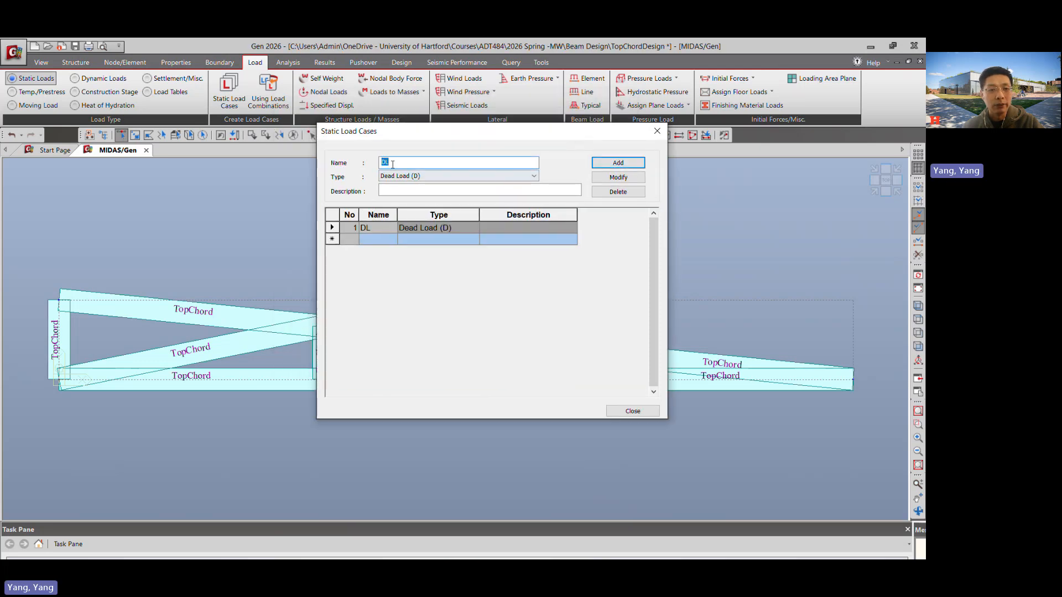
Add a second static load case named SL of type Snow Load (S), then close the load case list.
text(S)
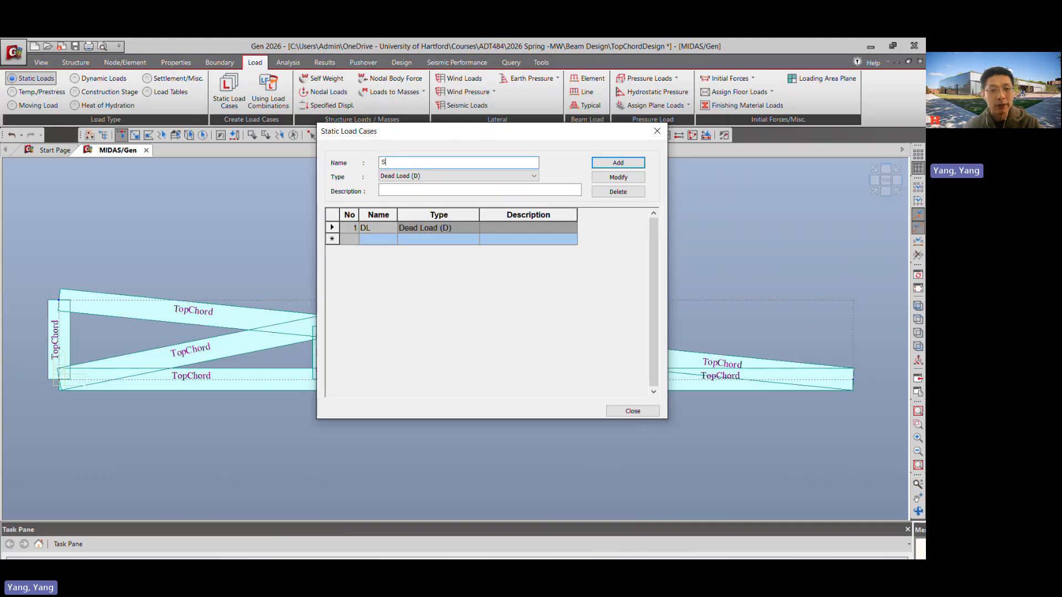
text(L)
click(453, 176)
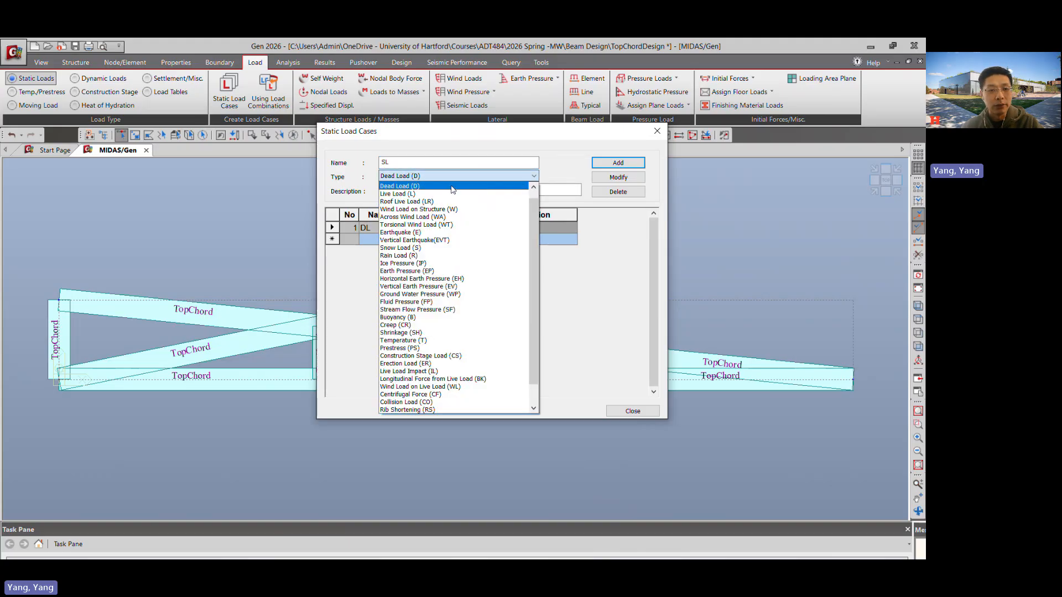
click(421, 248)
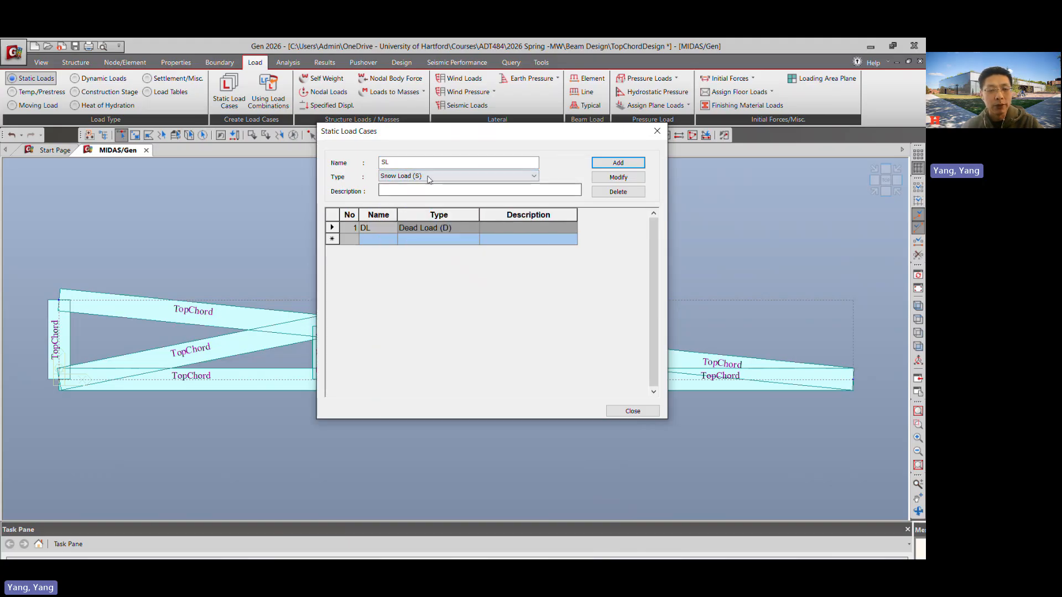
drag(321, 138, 394, 250)
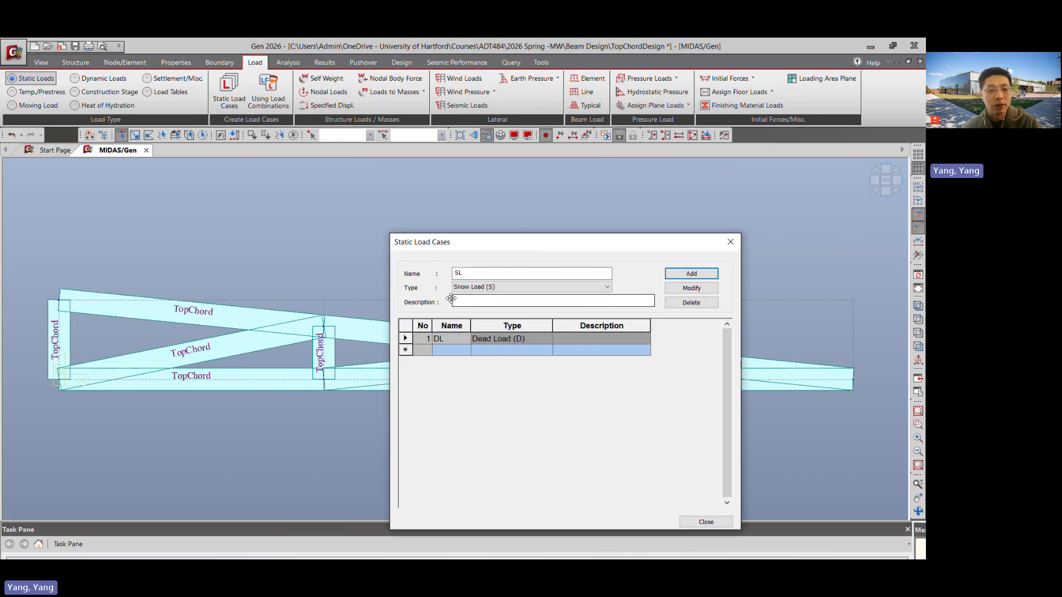
click(691, 273)
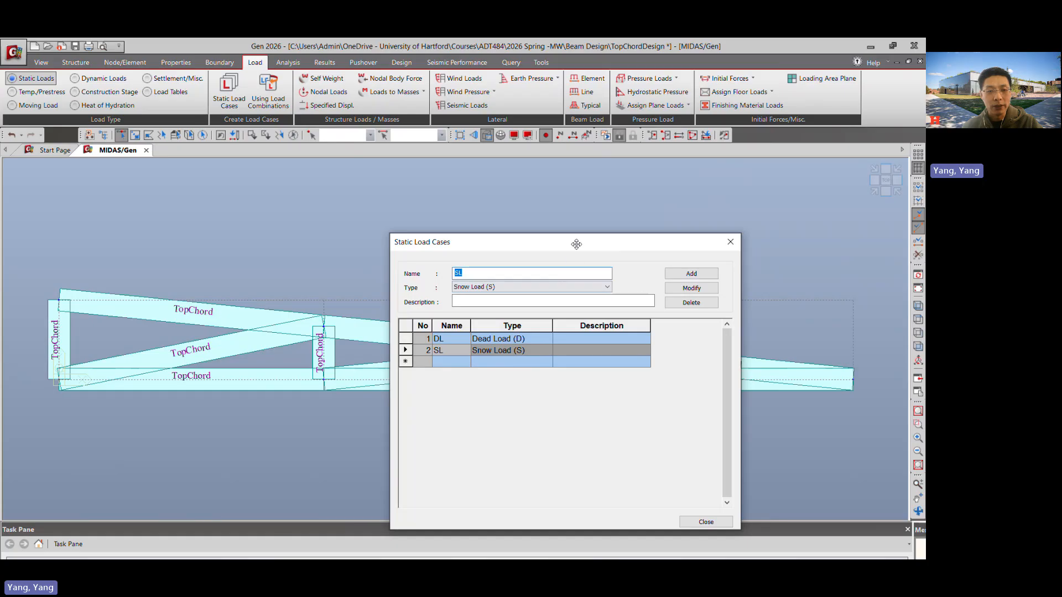
drag(573, 244, 488, 204)
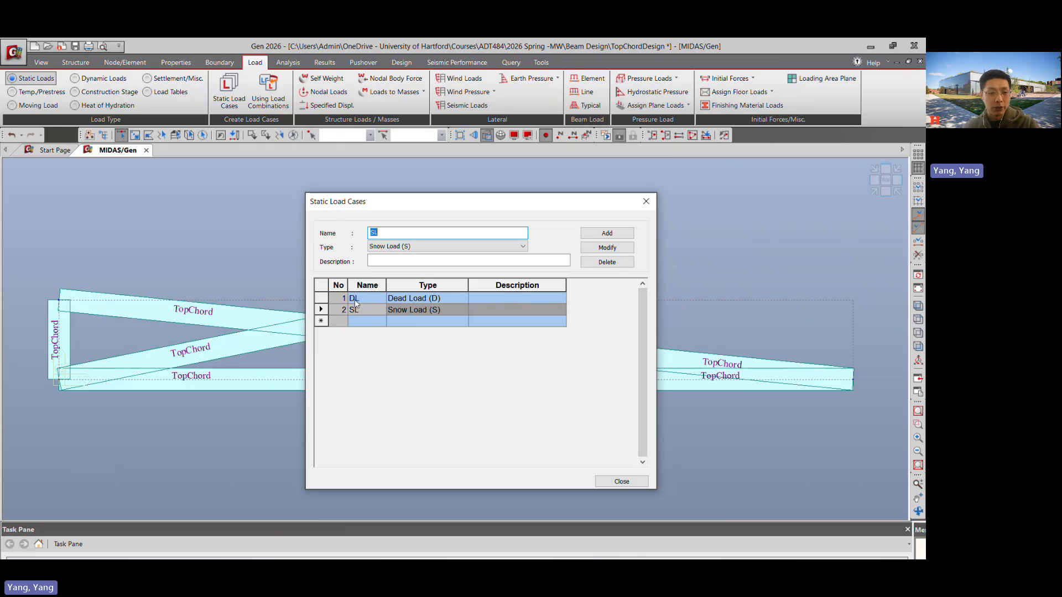
click(623, 482)
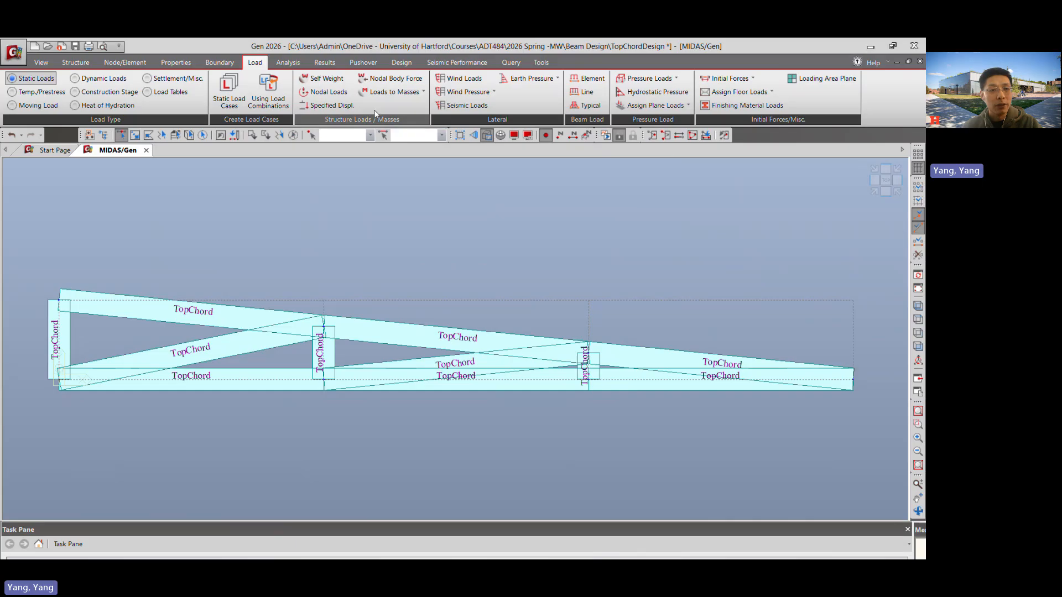
Switch to the Lecture 06 presentation in PowerPoint and review the truss joint loads on slides 7 and 8.
click(869, 45)
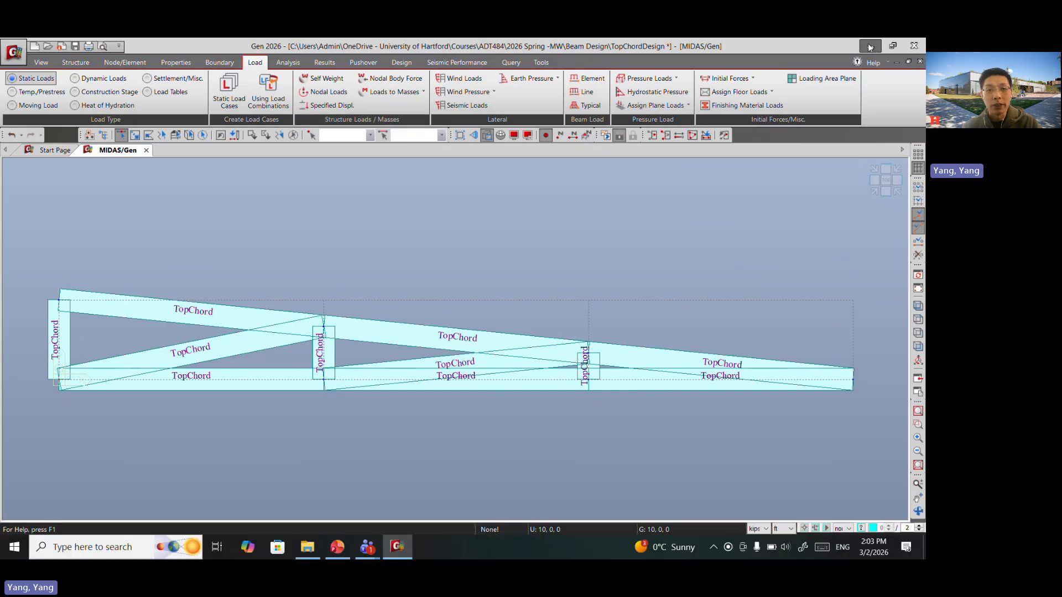
click(870, 48)
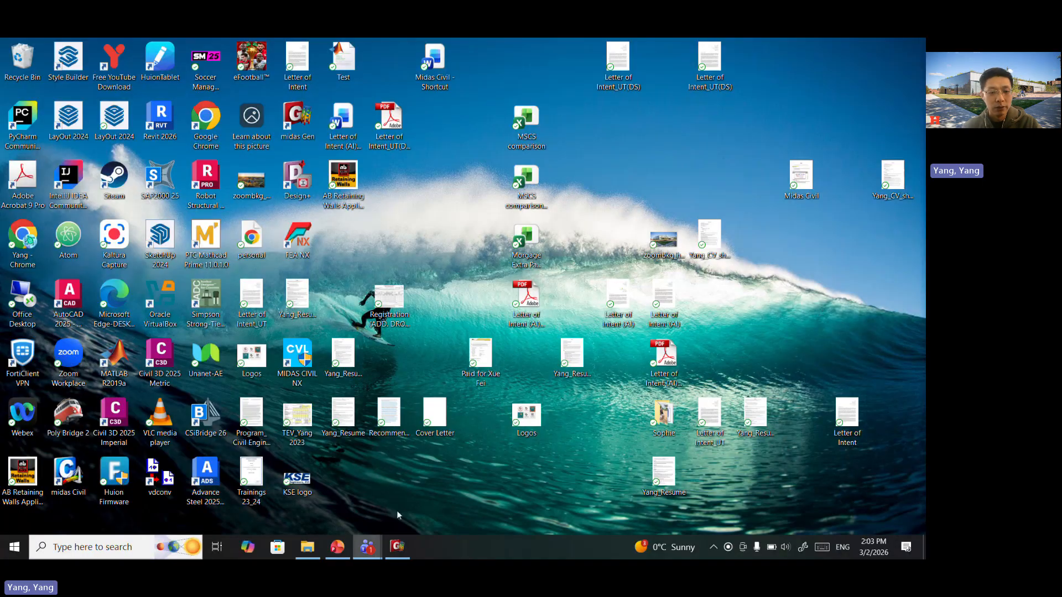
click(338, 549)
click(92, 356)
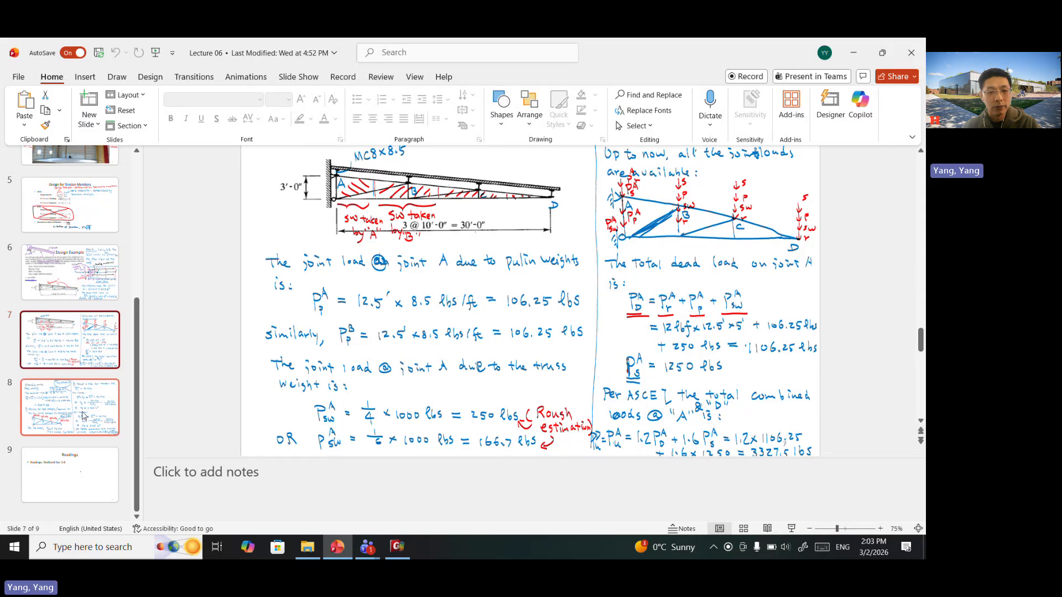
click(99, 407)
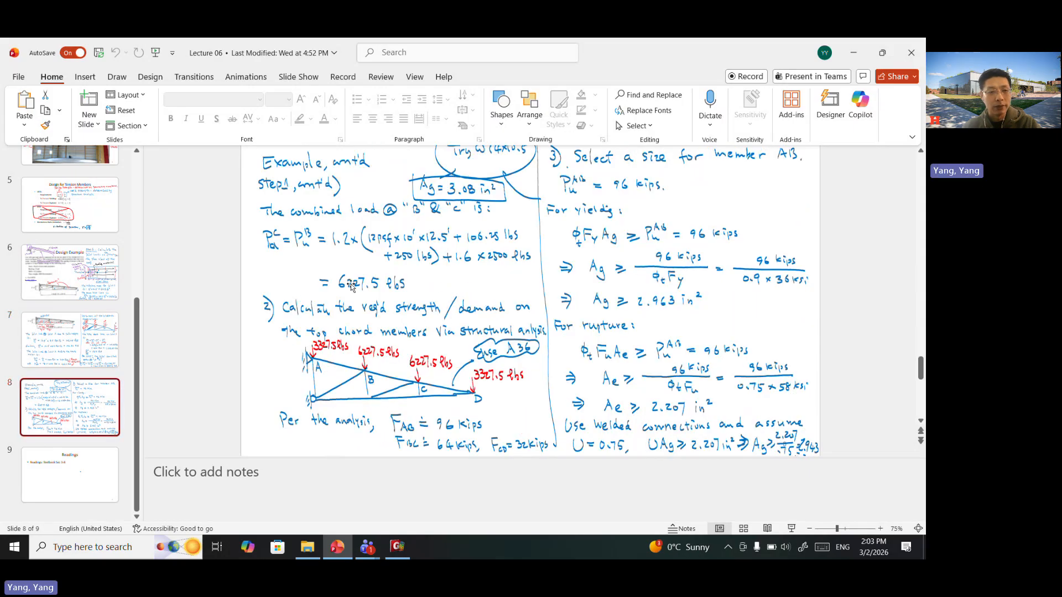
click(118, 336)
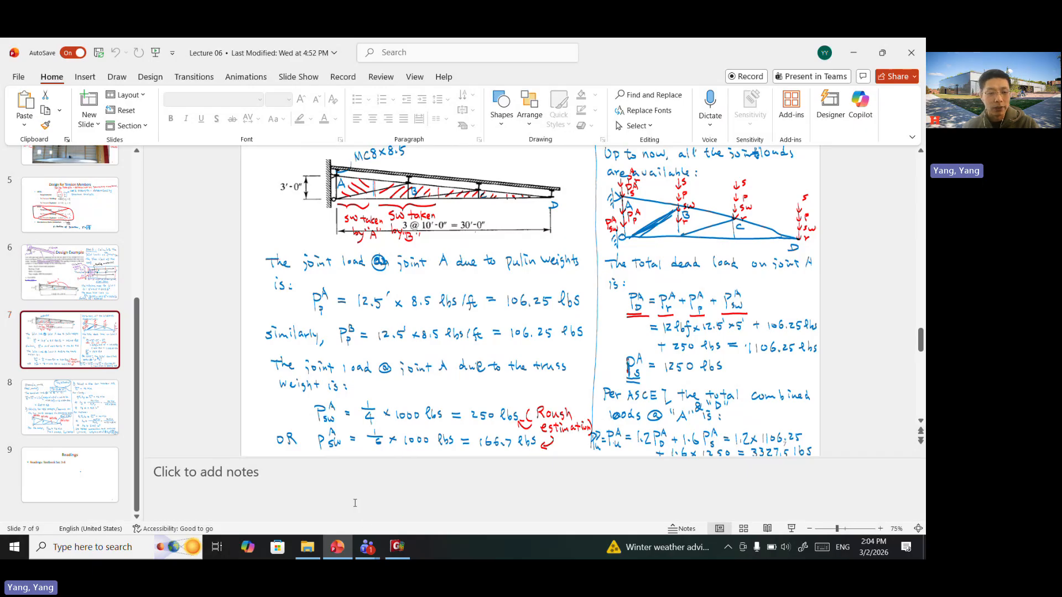
Return to the truss model in midas Gen, review the unit system's length and force units and accept the settings.
click(407, 547)
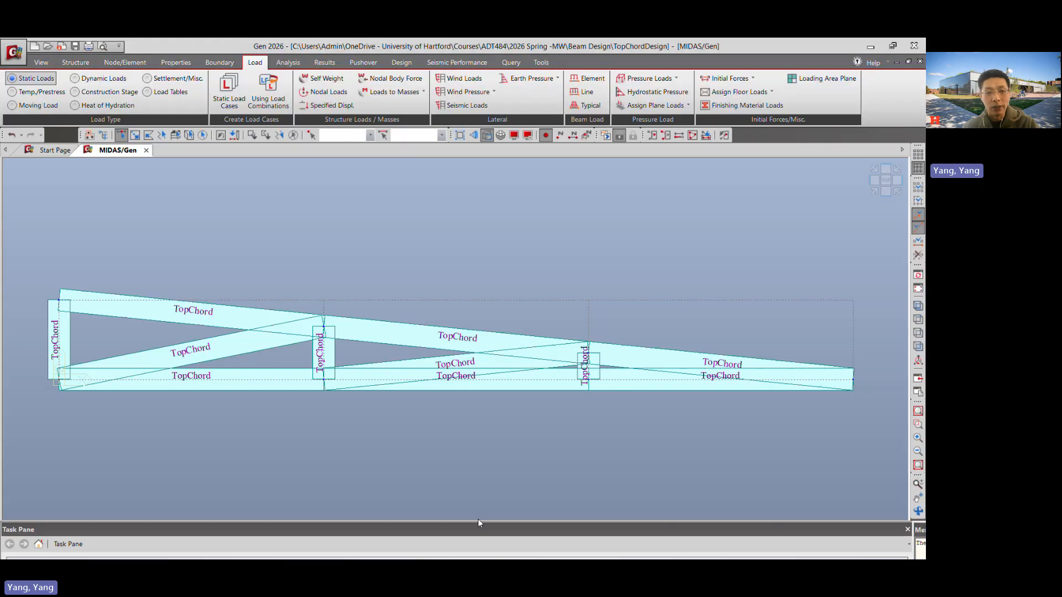
click(540, 62)
click(18, 91)
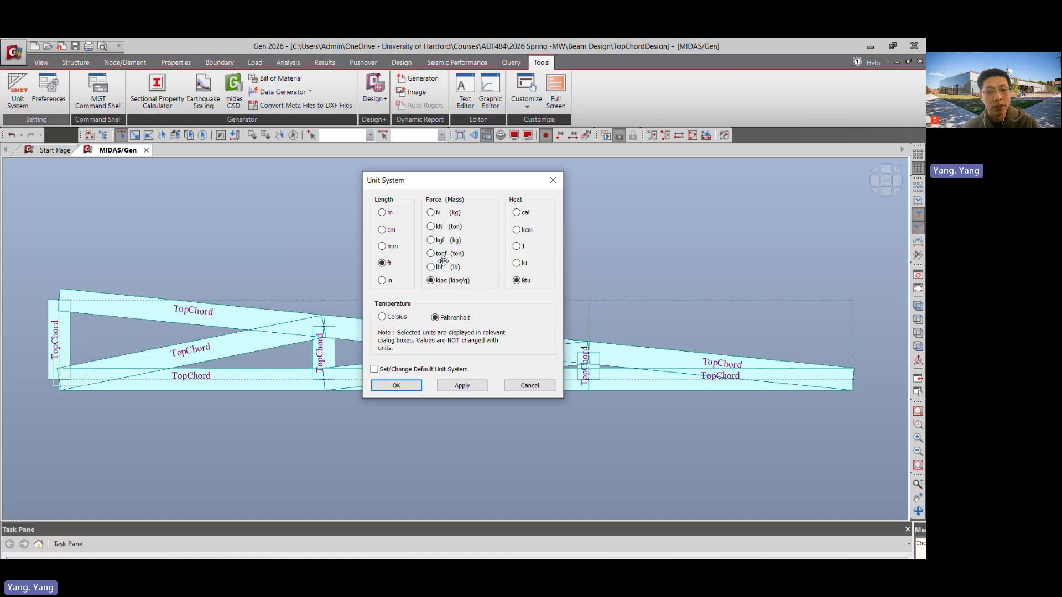
click(397, 386)
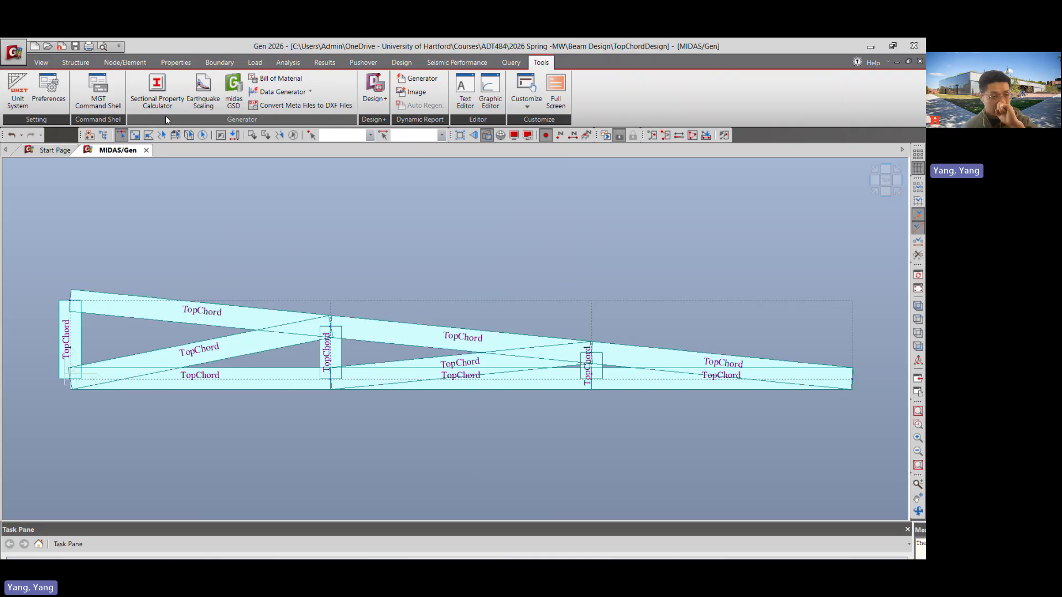
Add nodal loads with FY set to -1106.5 lbf for load case DL at the truss's two outer top chord nodes.
click(256, 63)
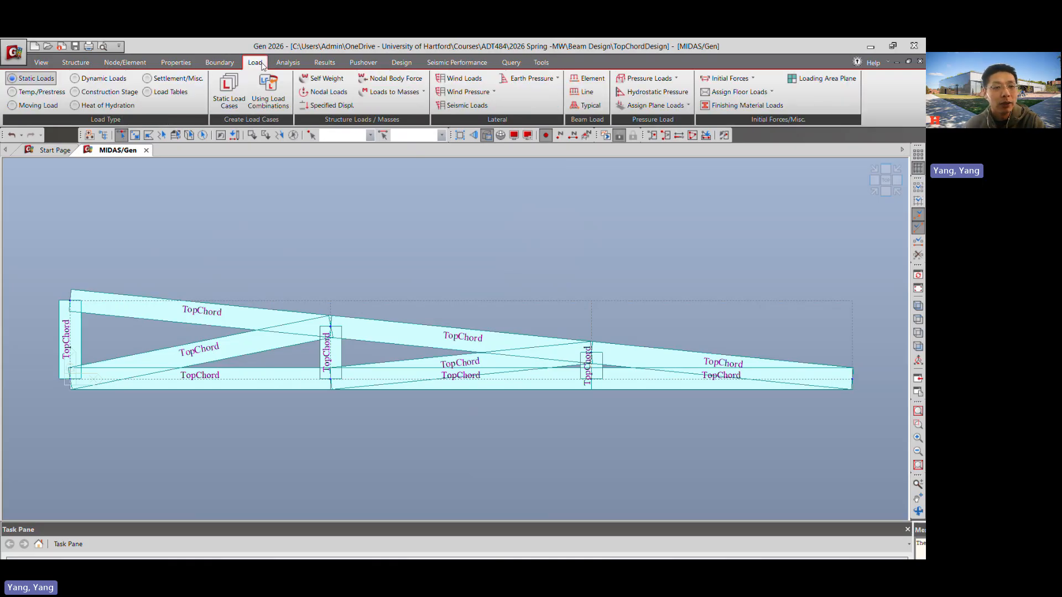
click(344, 92)
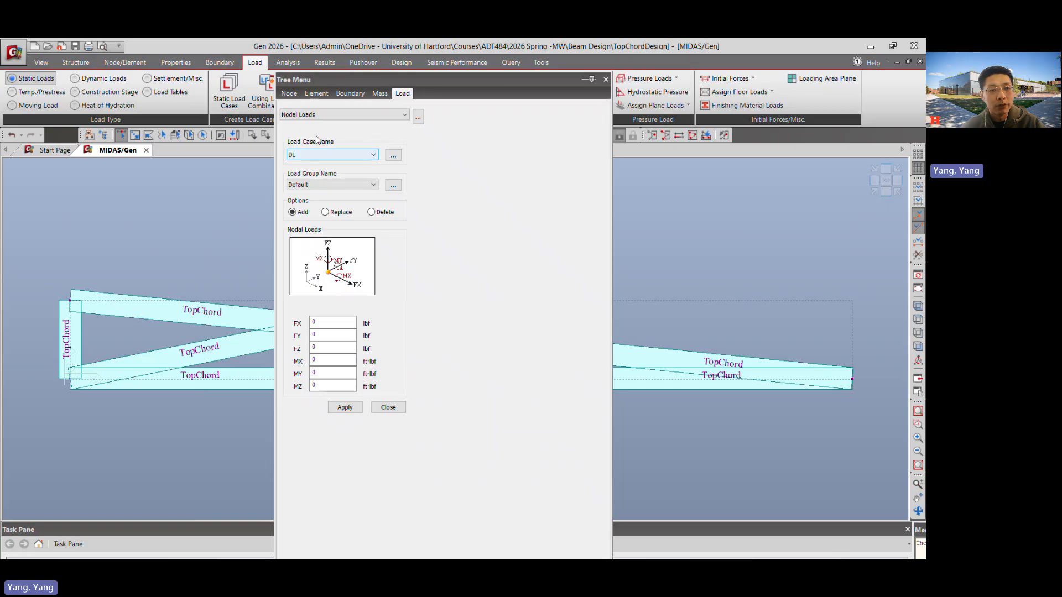
click(341, 158)
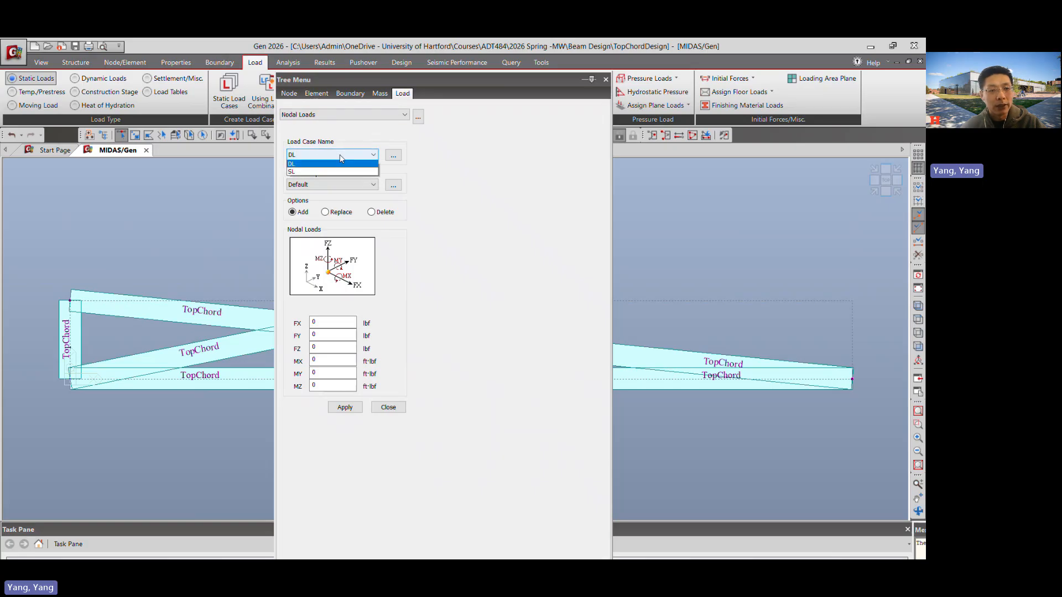
click(340, 160)
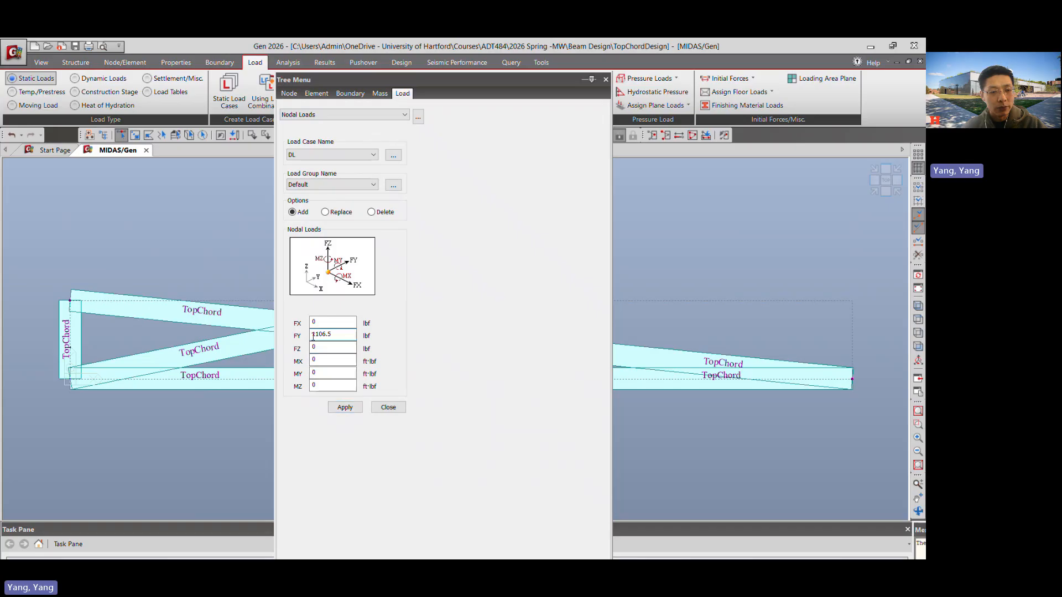
text(-)
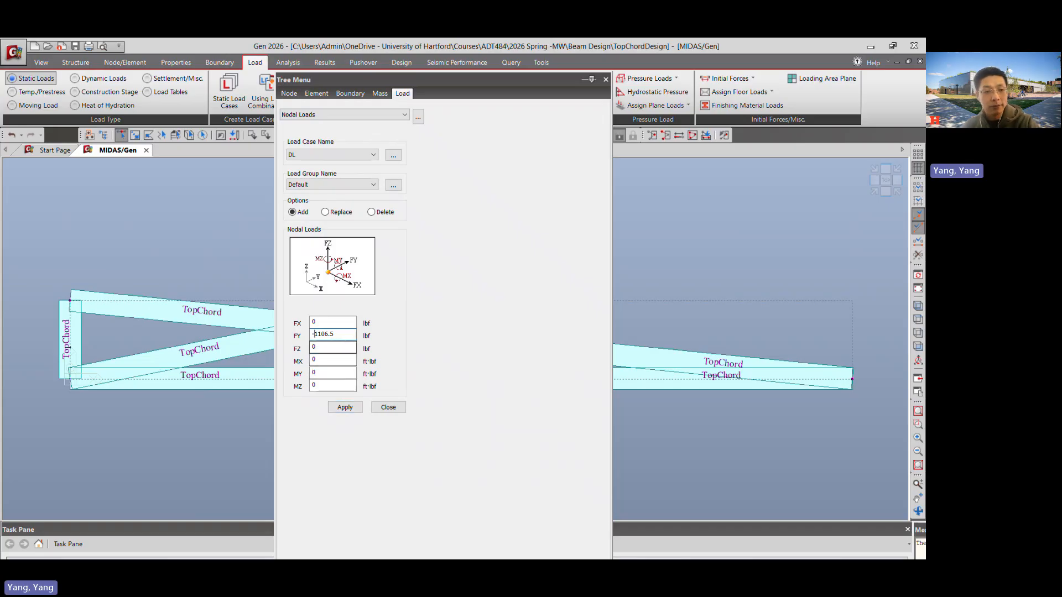
click(345, 407)
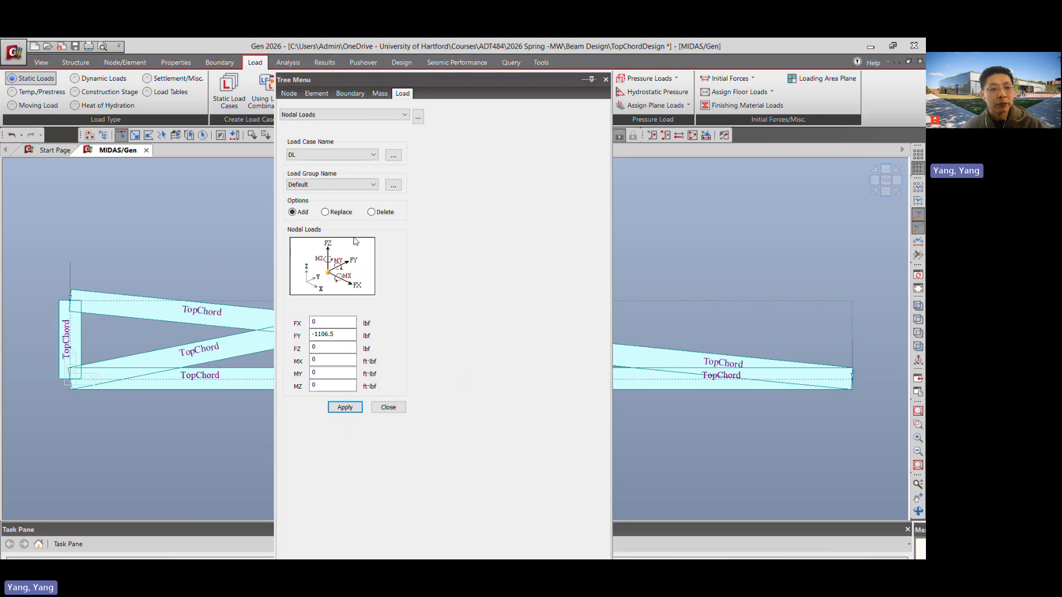
Add nodal loads with FY set to -1250 lbf for load case SL at both outer top chord nodes, then close the nodal load settings.
drag(459, 81, 656, 117)
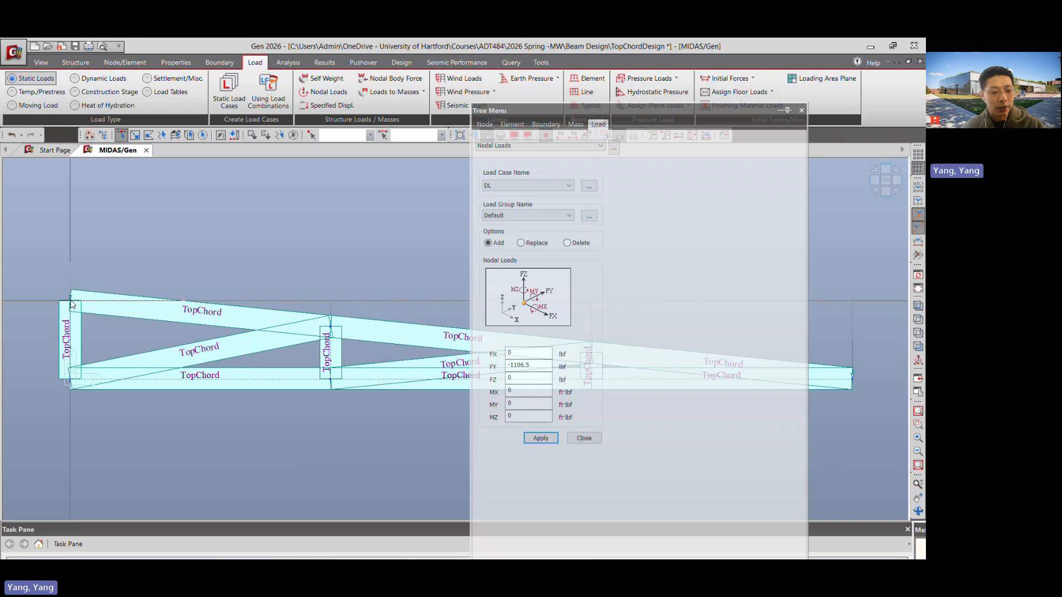
click(512, 187)
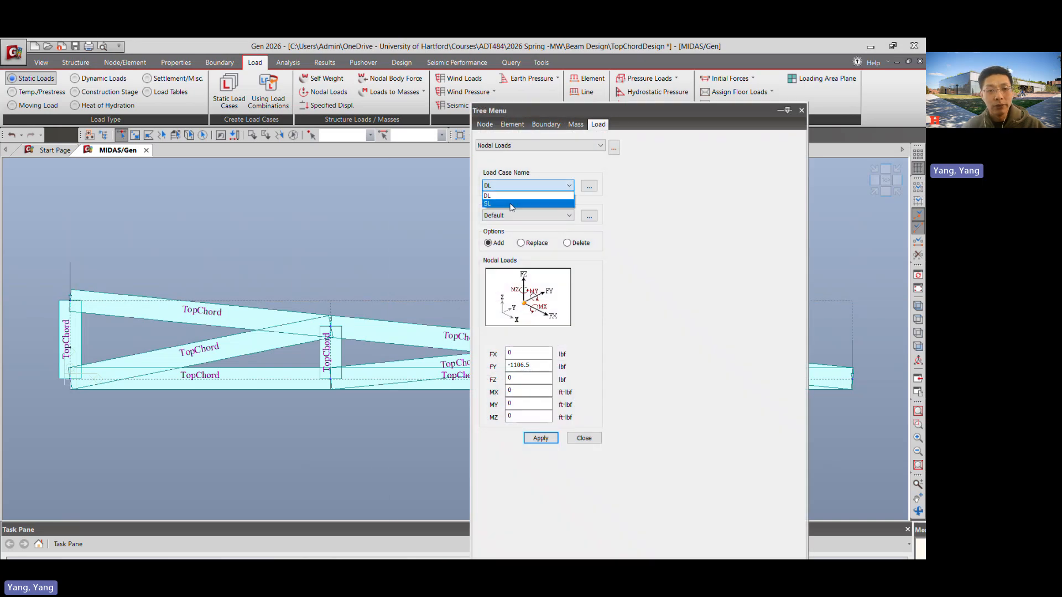
click(496, 205)
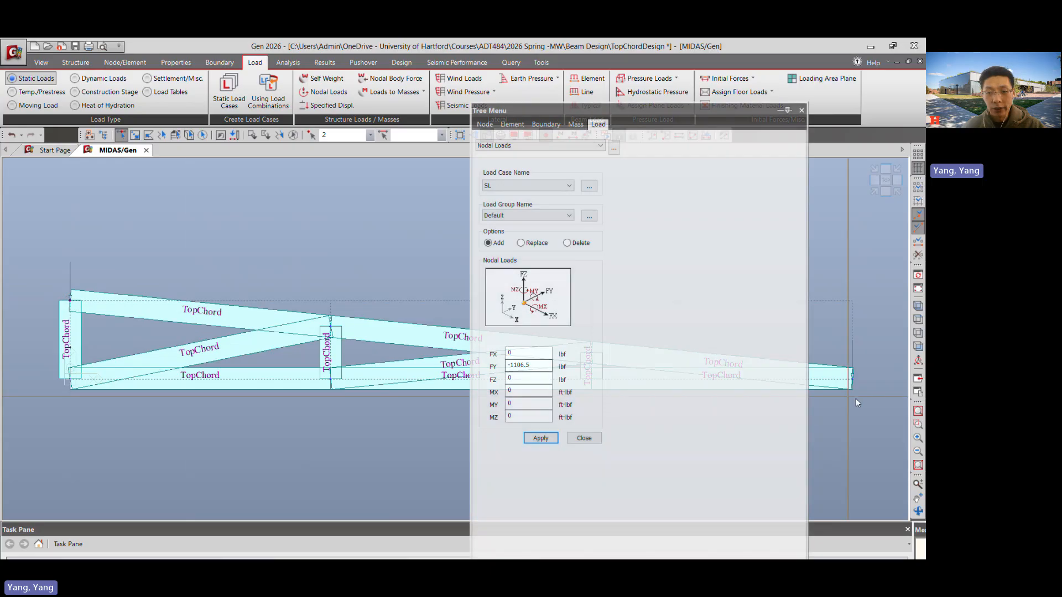
click(852, 384)
click(852, 380)
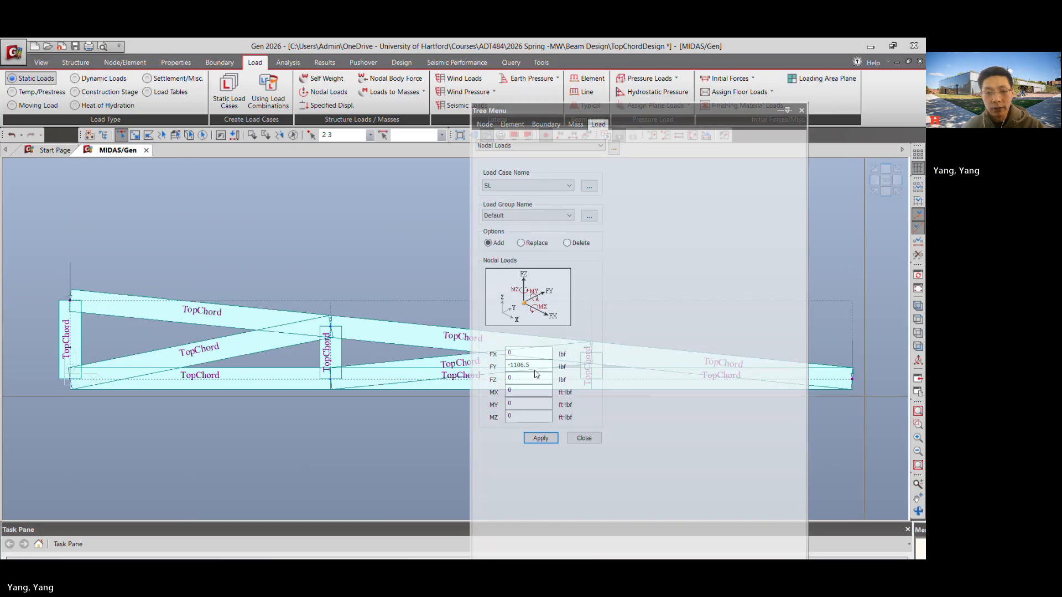
drag(531, 364, 506, 363)
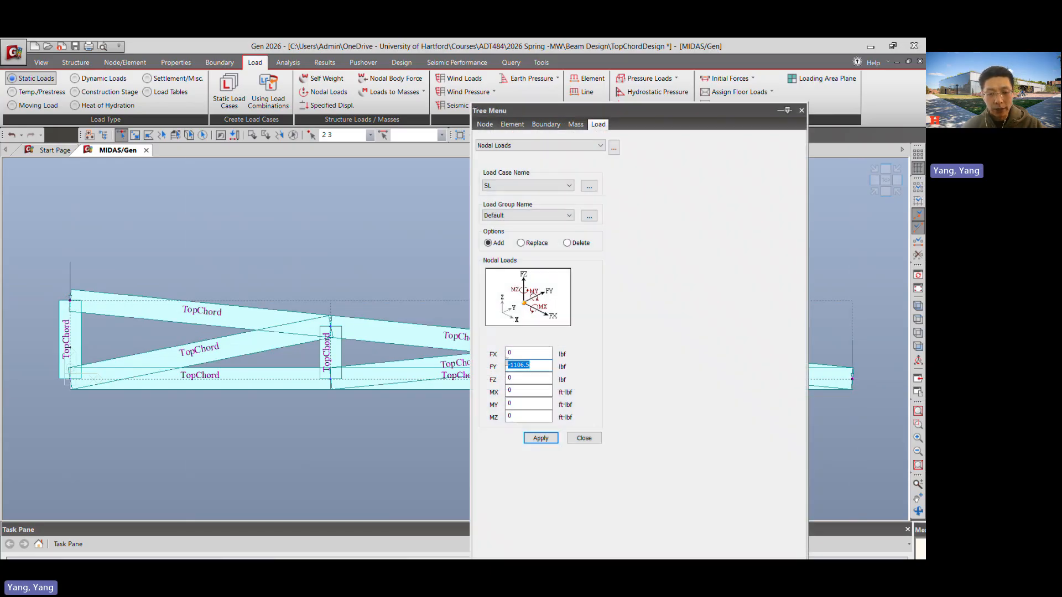
text(-1250)
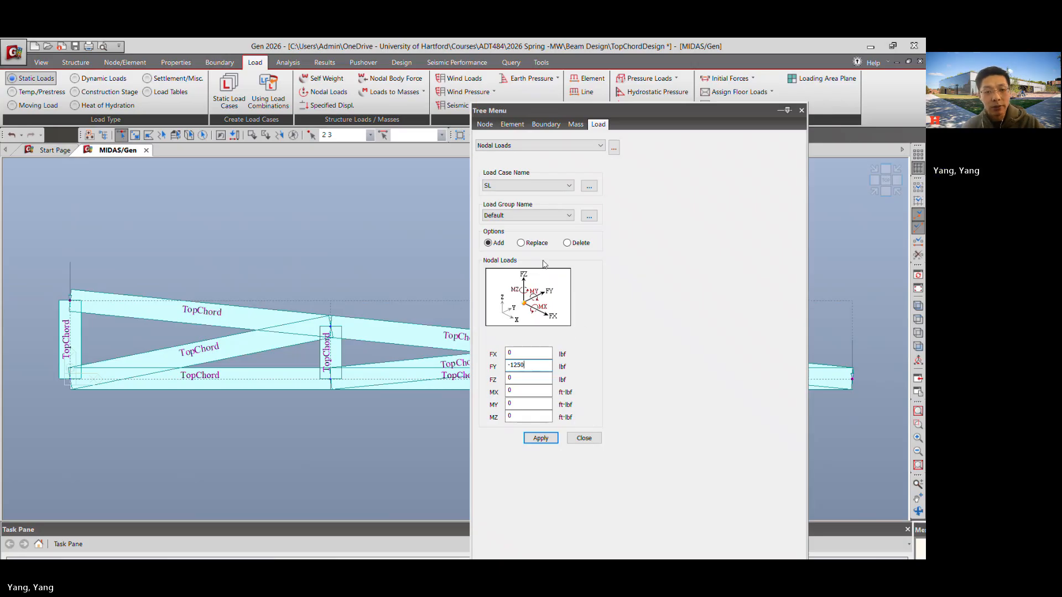
click(541, 440)
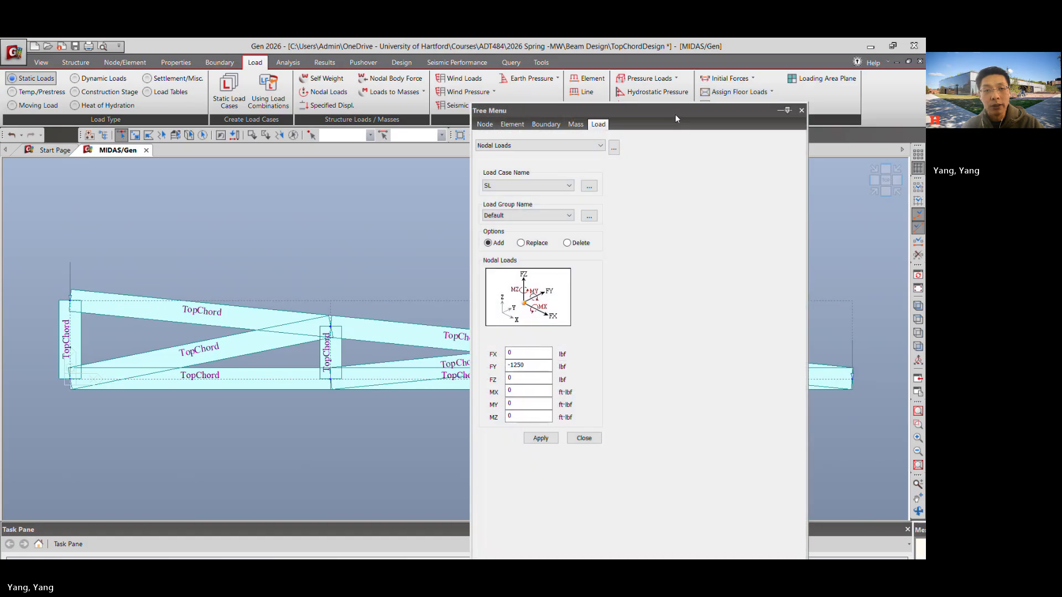
drag(675, 115, 537, 133)
click(663, 129)
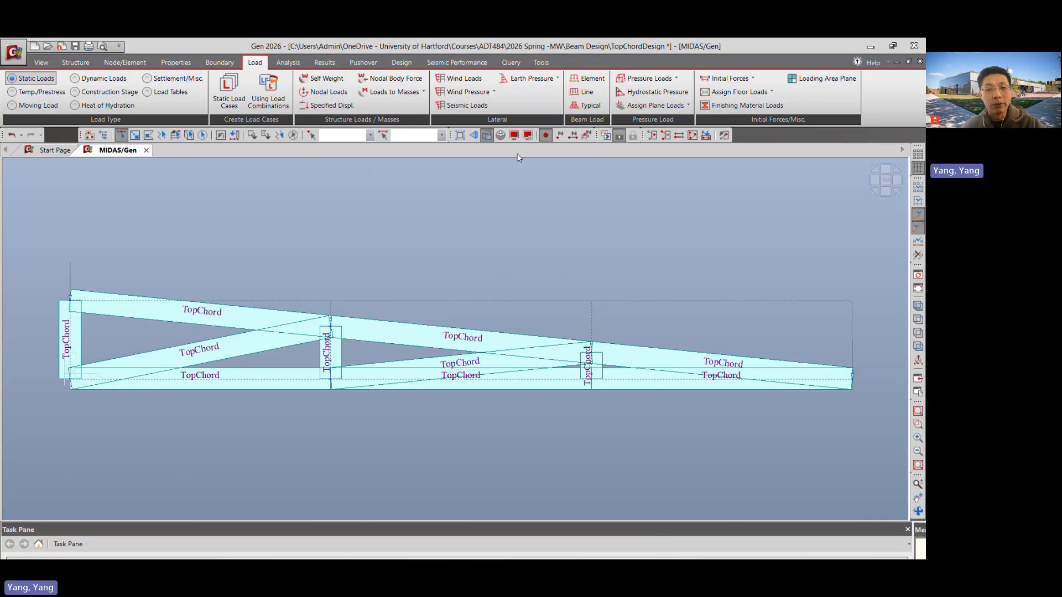
Restrict the model's load display to a selected load case and apply DL.
key(ctrl+e)
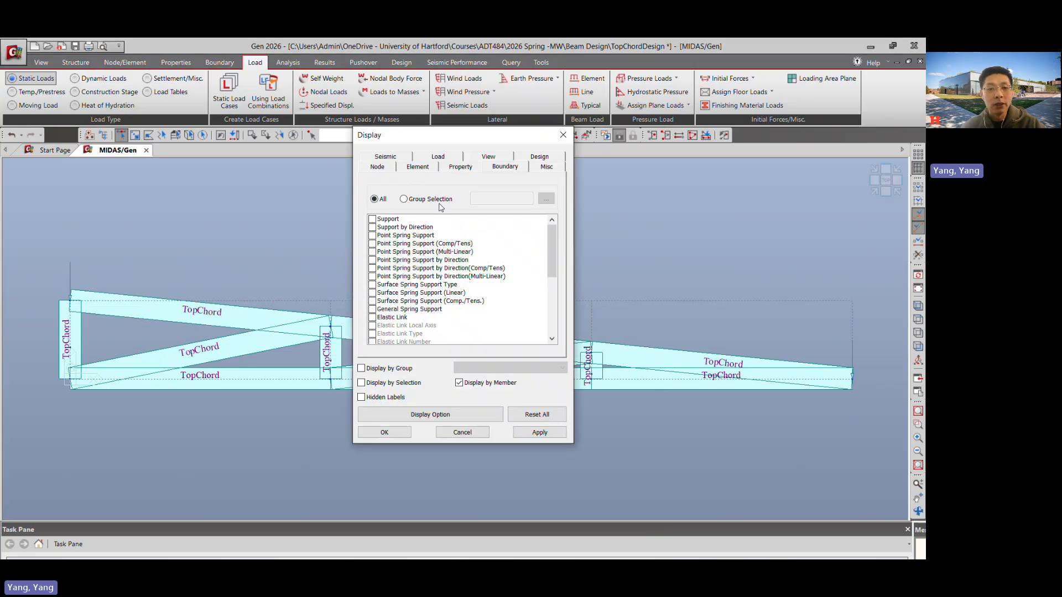
click(438, 157)
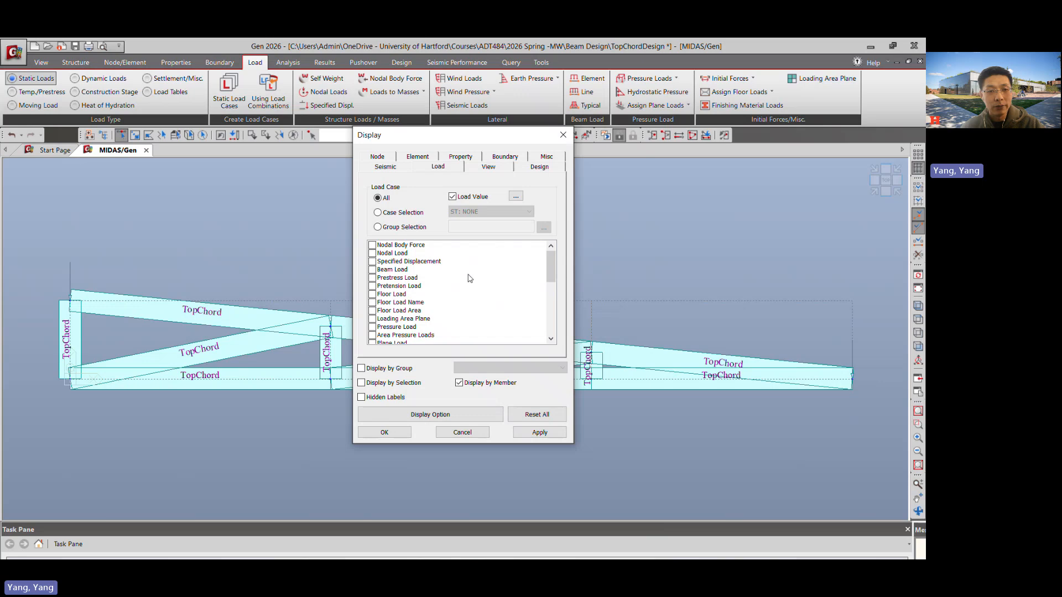
click(387, 213)
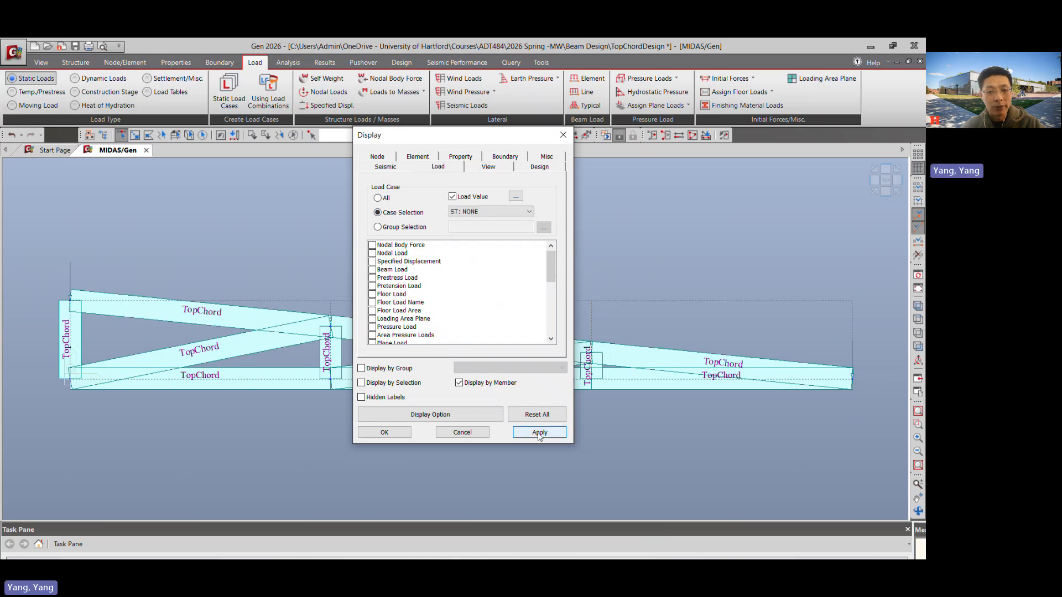
click(520, 212)
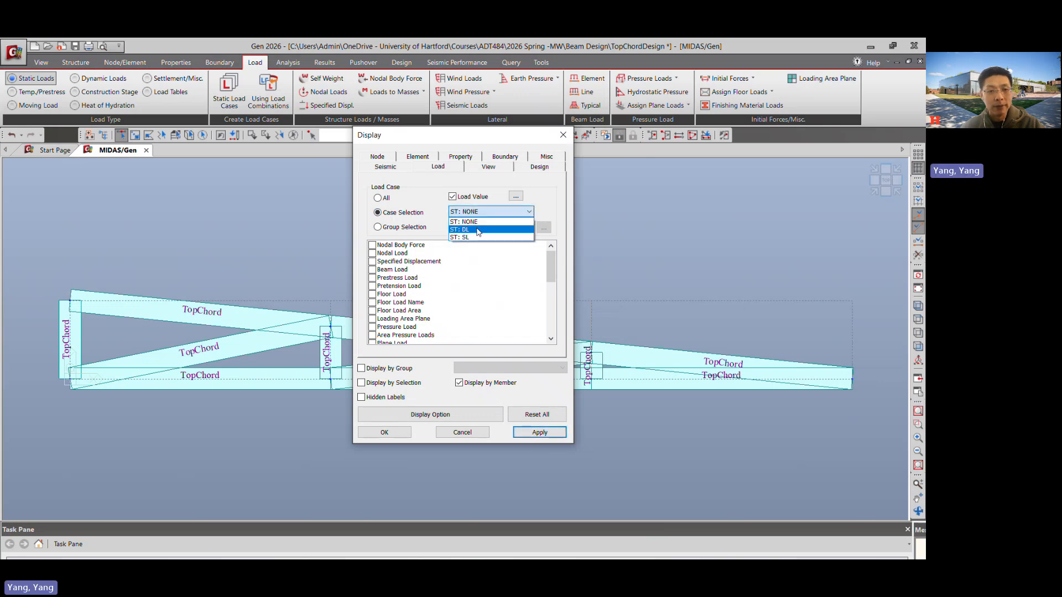
click(486, 228)
click(539, 431)
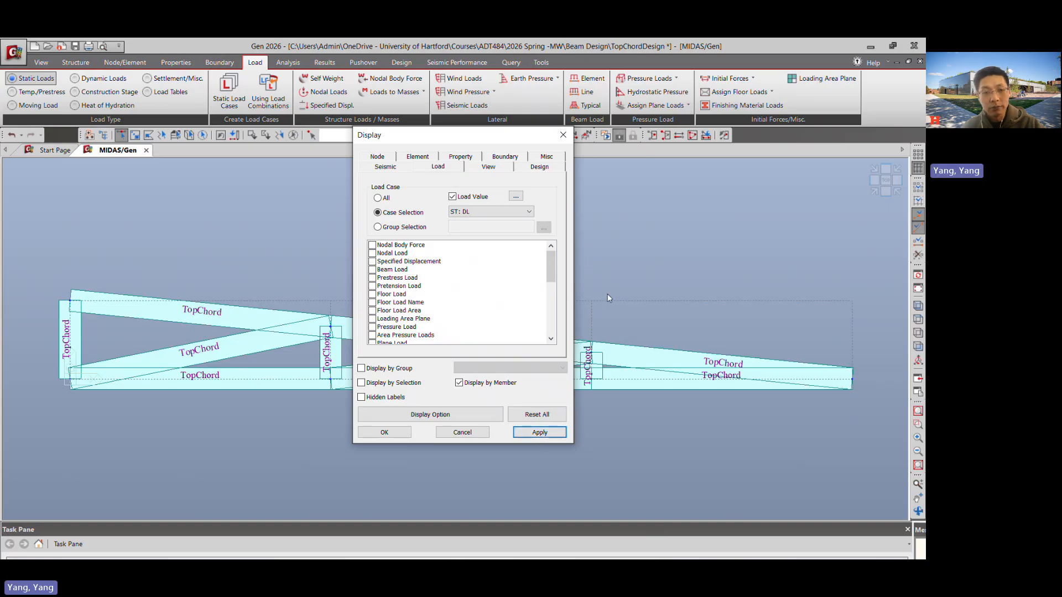
drag(512, 138, 318, 146)
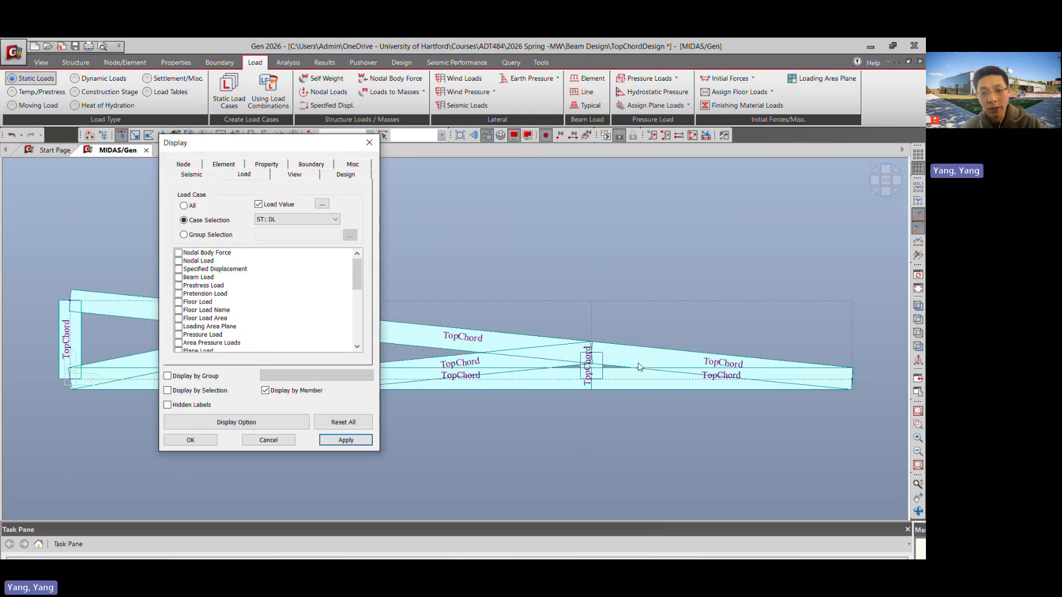
Switch the displayed load case to SL and accept the display settings.
click(265, 220)
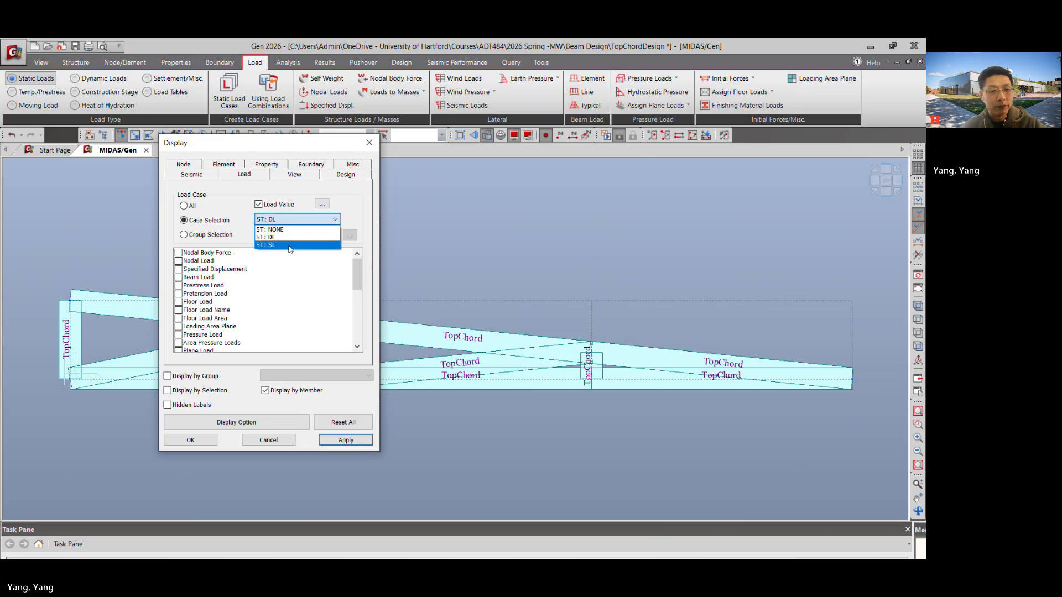
click(291, 249)
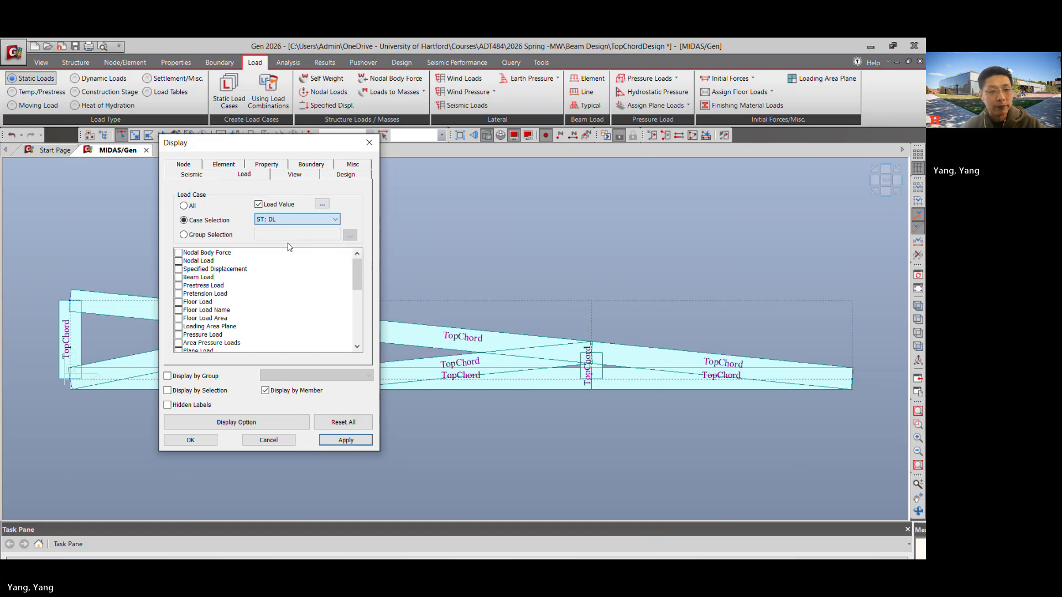
click(191, 440)
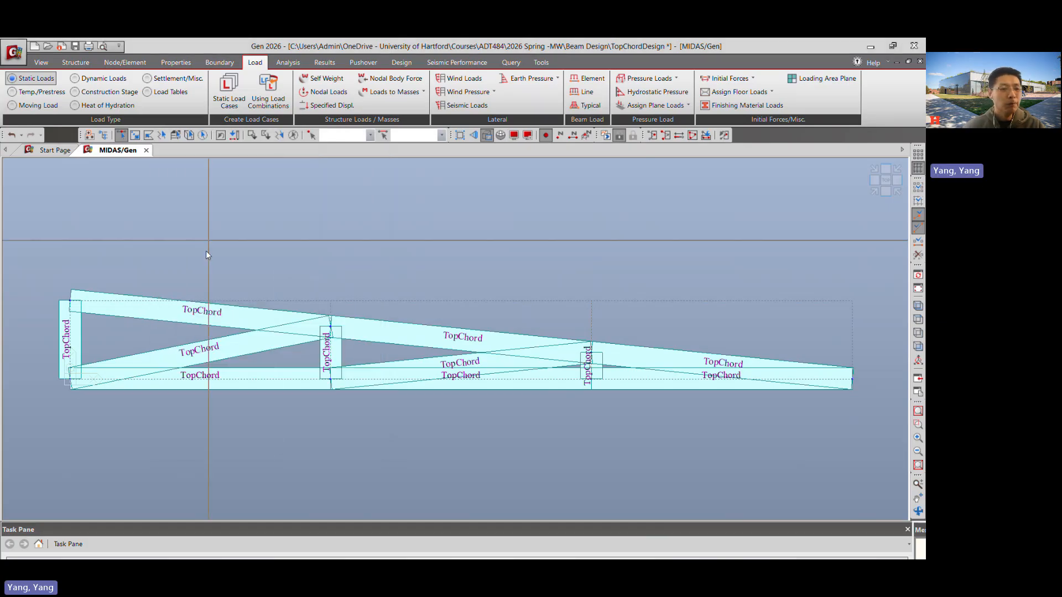
Apply the -1250 lbf FY load for case SL once more to both outer top chord nodes using the Add option.
click(331, 92)
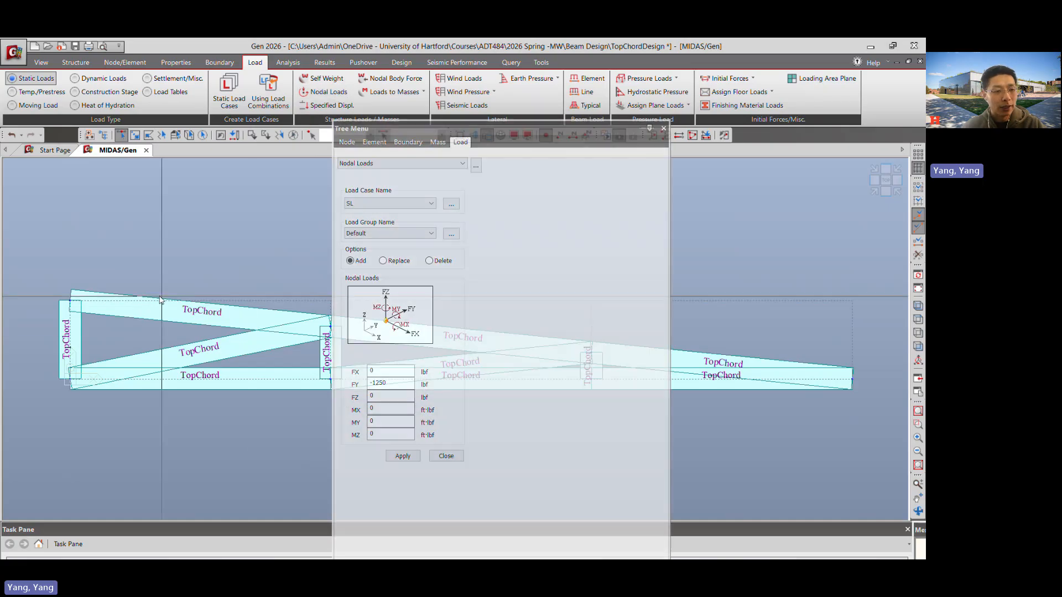
click(69, 301)
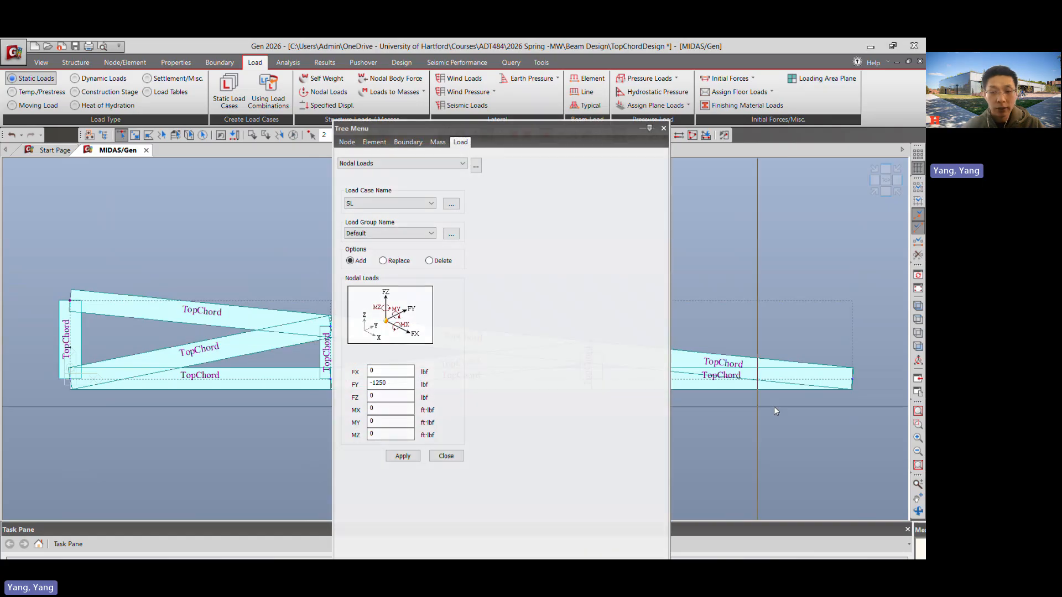
click(852, 380)
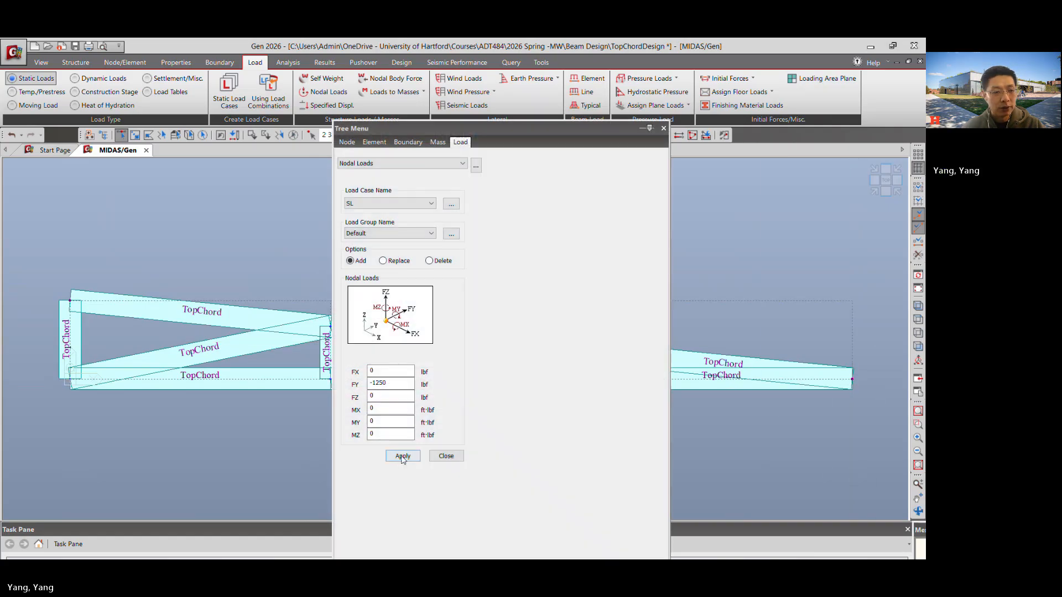
click(403, 457)
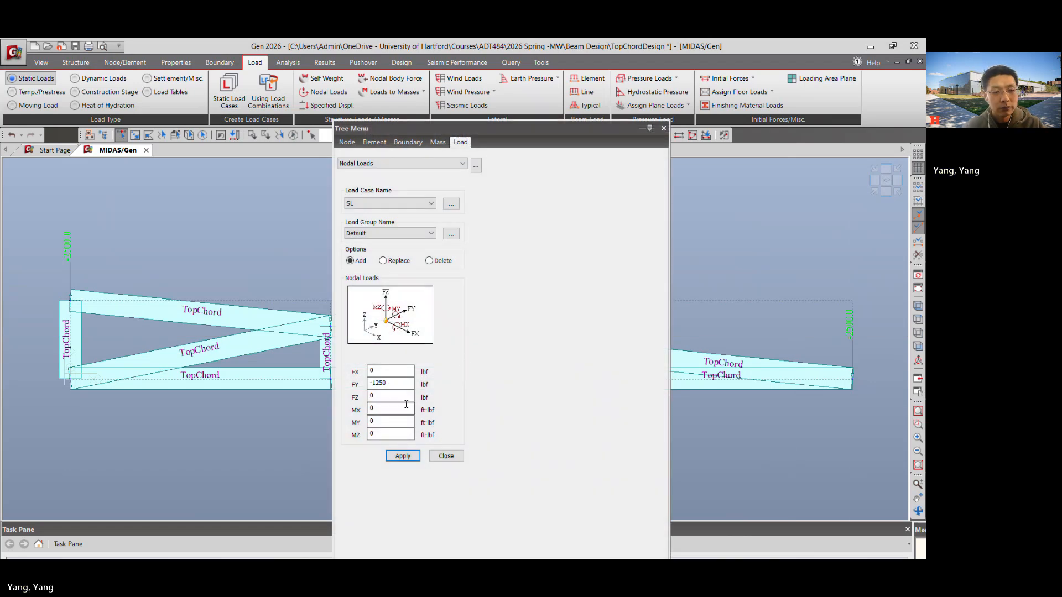
Replace the SL nodal loads at both outer top chord nodes with FY -1250 lbf, then close the nodal load settings.
click(402, 456)
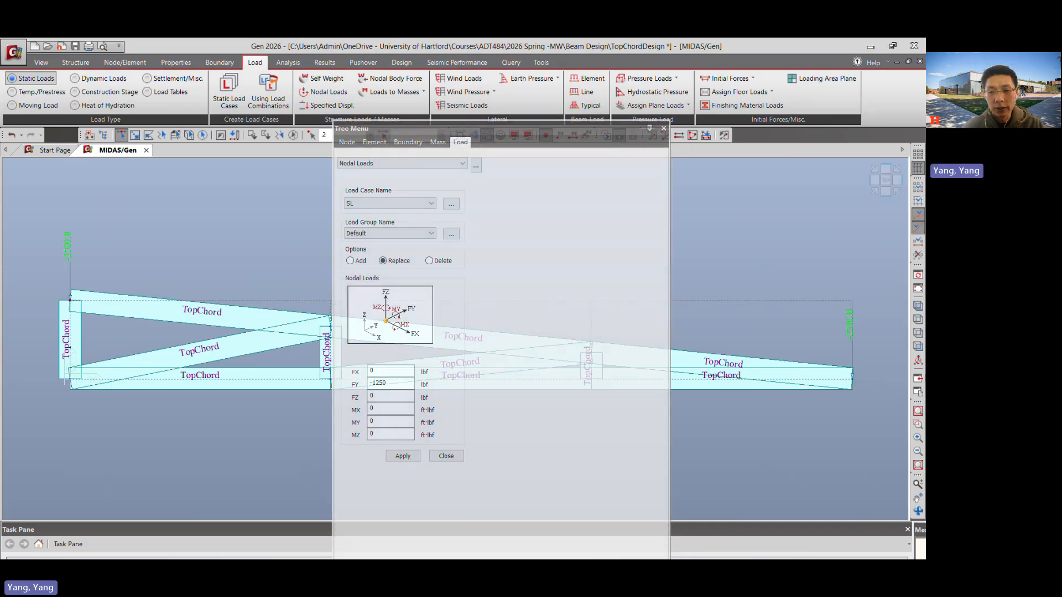
click(856, 381)
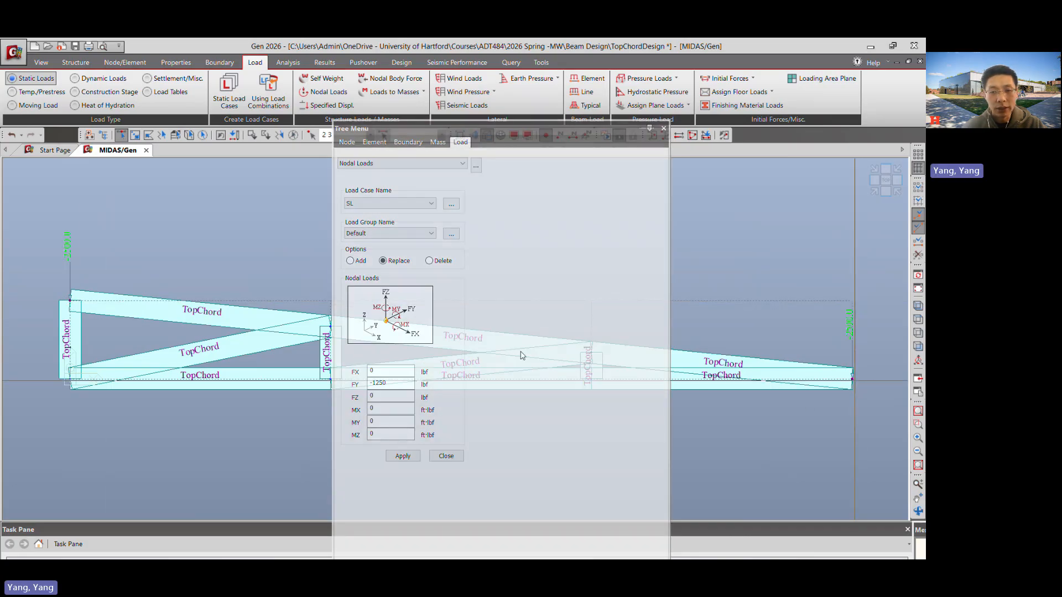
click(406, 456)
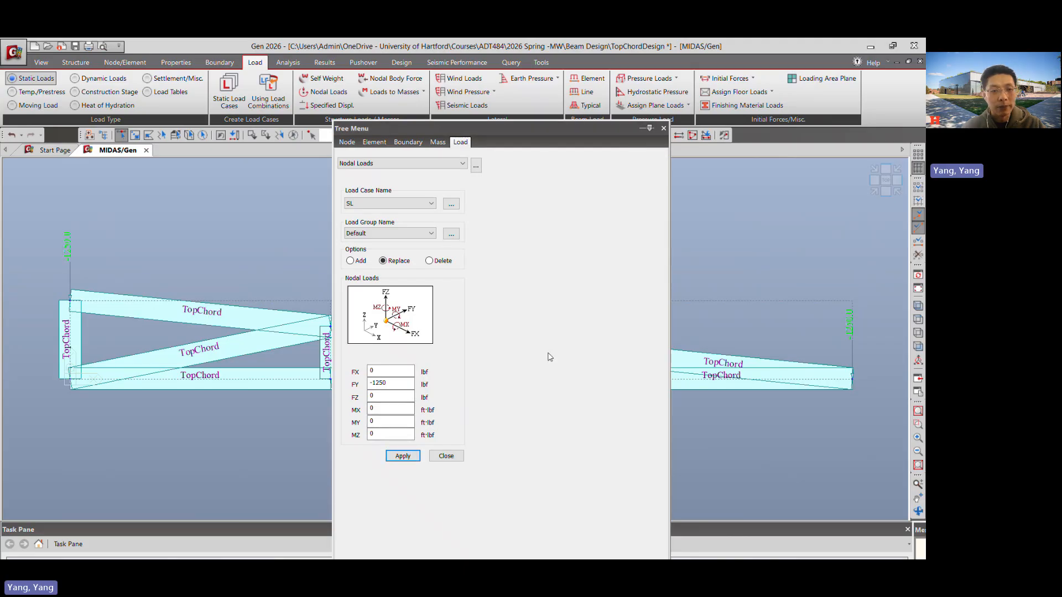
click(663, 128)
Set the load display to case DL, enable Nodal Load, and apply the display settings.
click(512, 136)
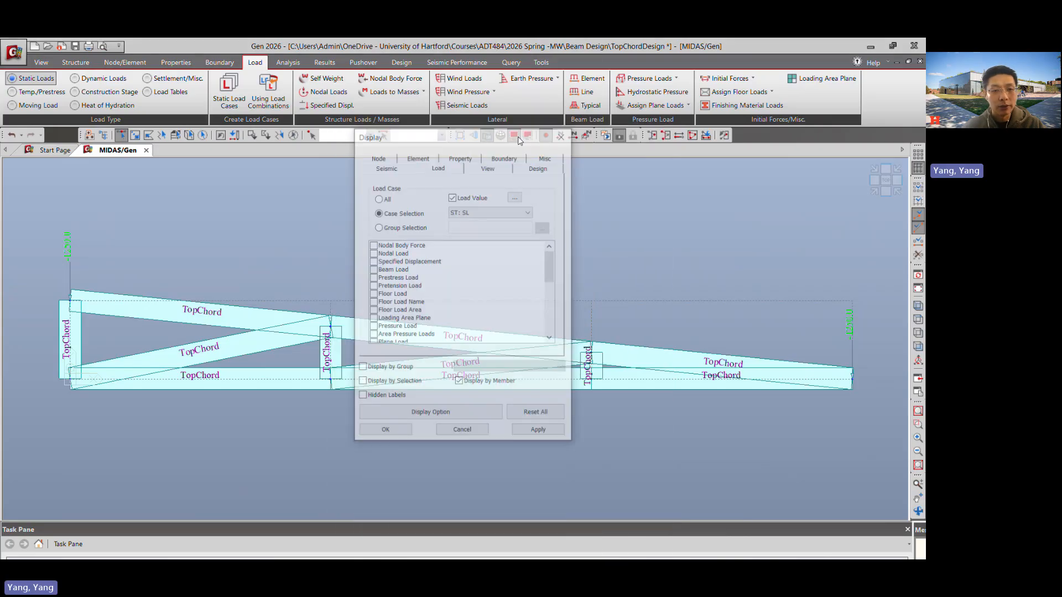
click(467, 213)
click(468, 221)
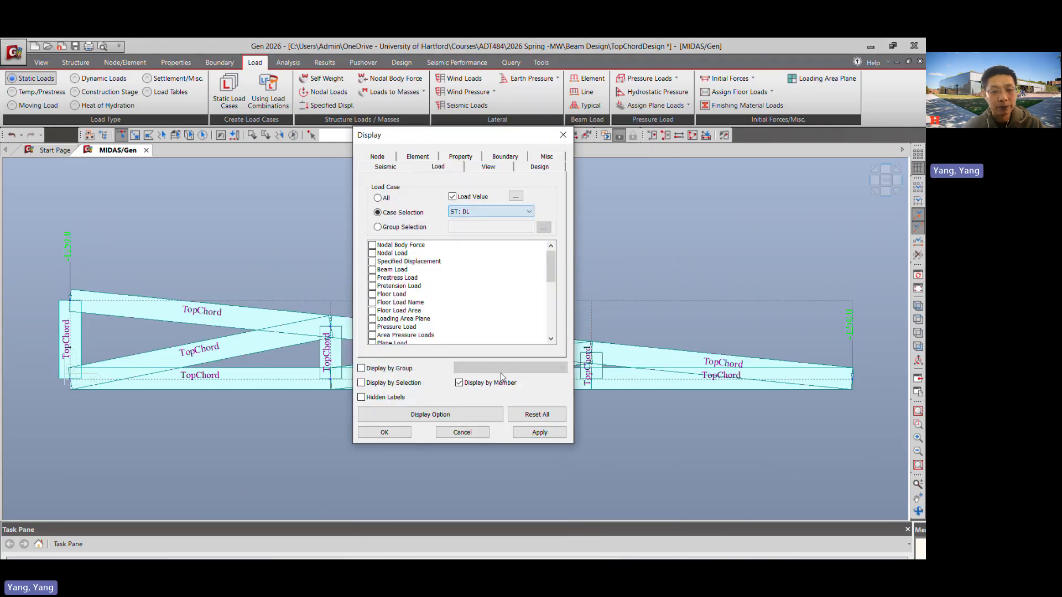
click(535, 434)
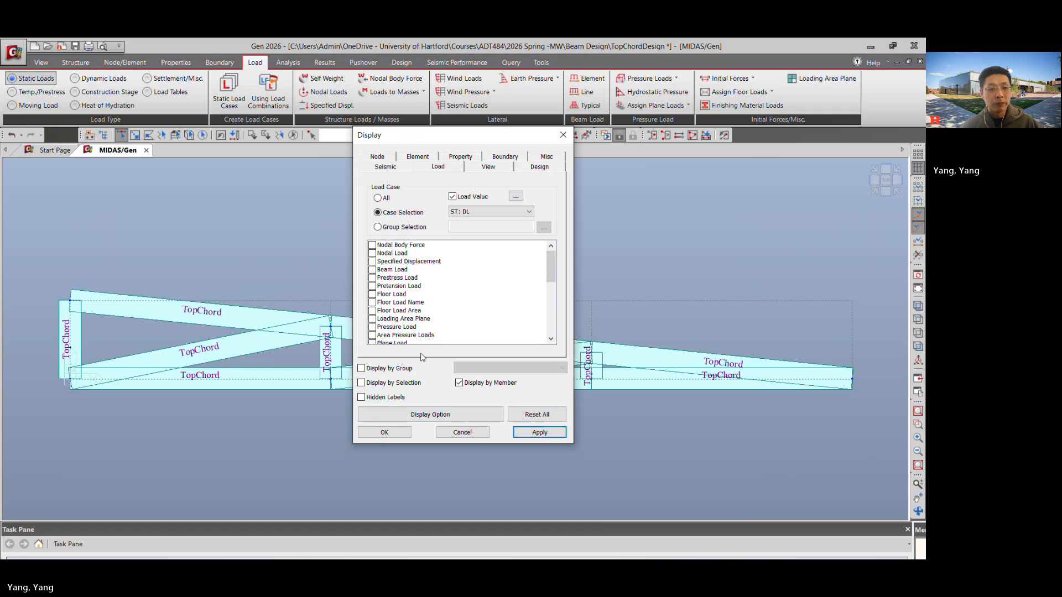
click(372, 253)
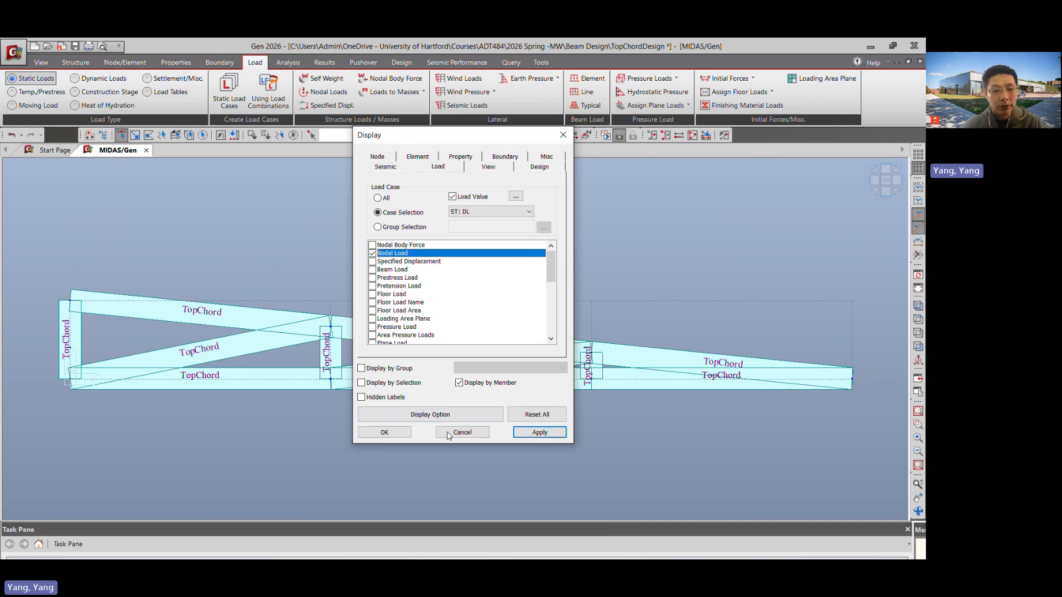
click(539, 432)
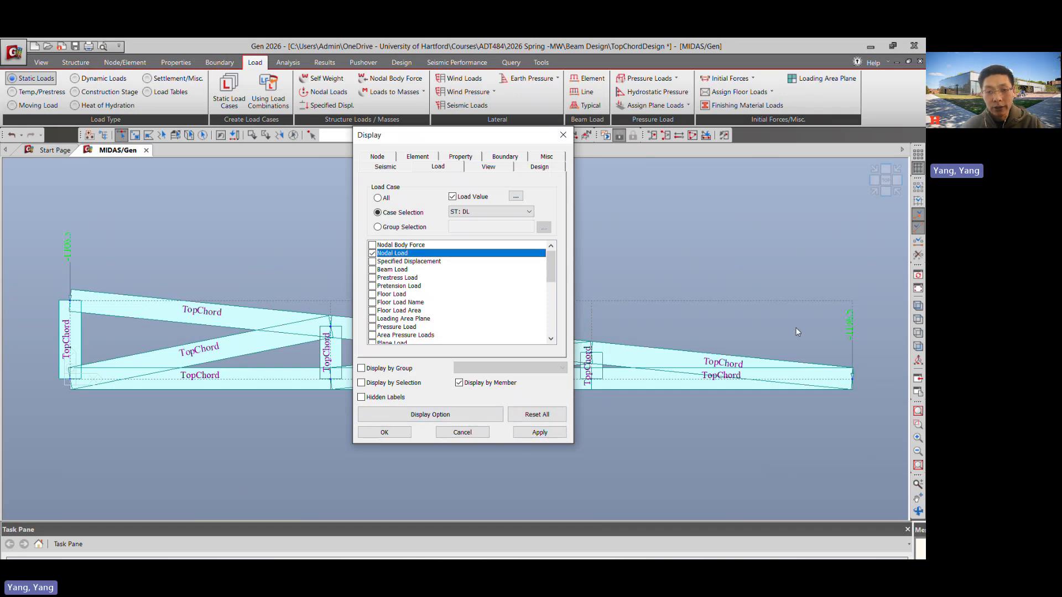
Switch the displayed nodal loads to load case SL and close the display settings.
click(481, 212)
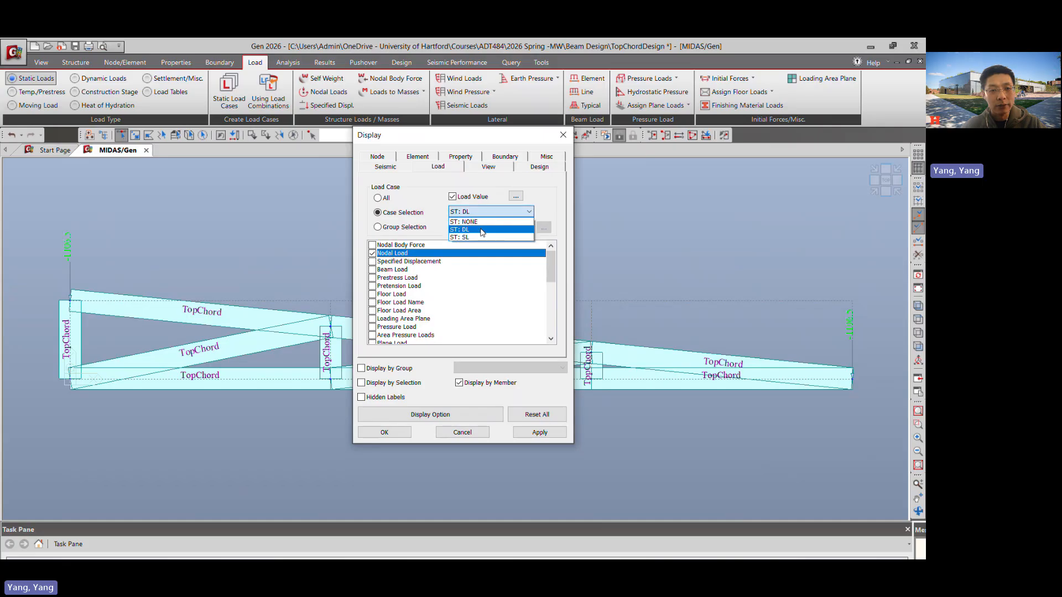
click(477, 228)
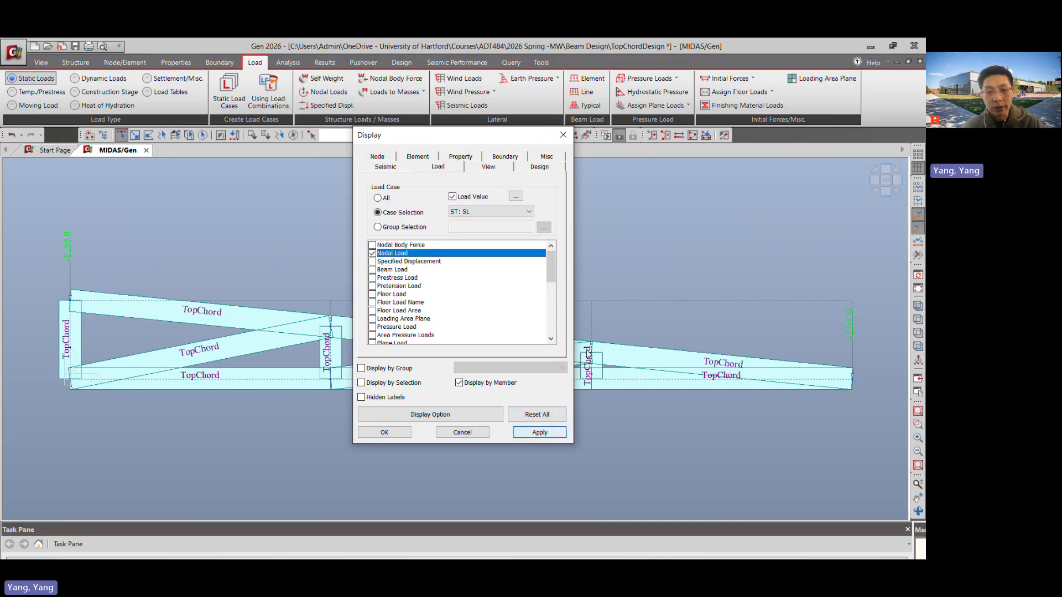
click(403, 431)
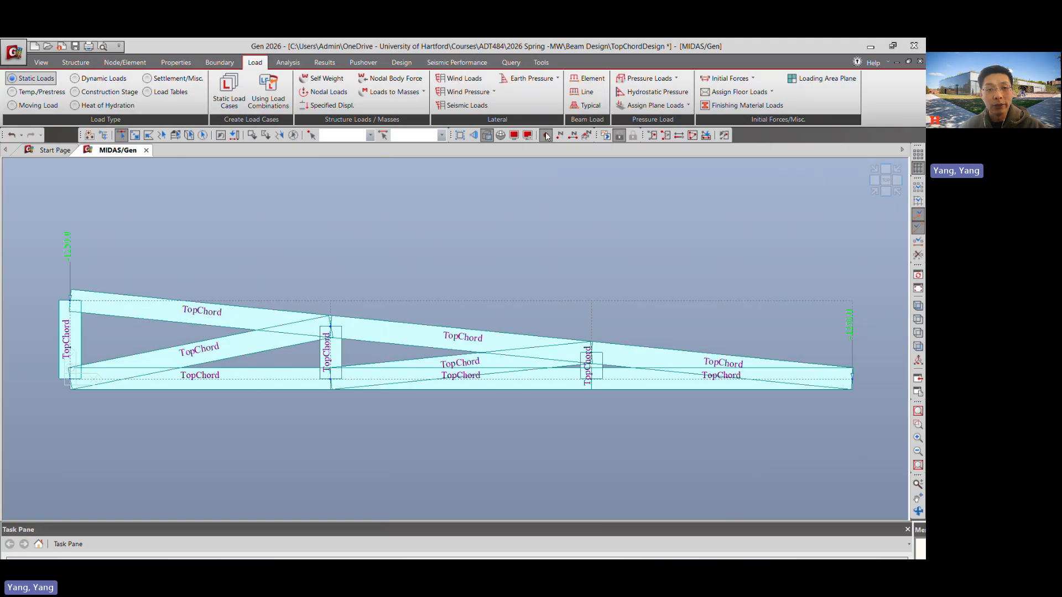
Examine the property and miscellaneous display settings and the font options for element labels, then leave without changes.
click(515, 136)
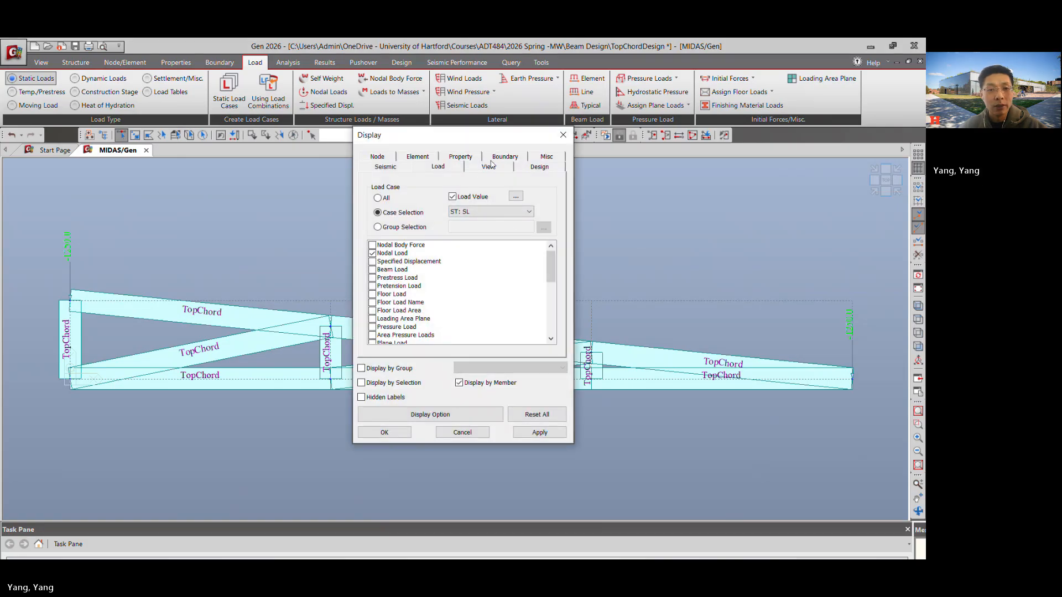
click(418, 158)
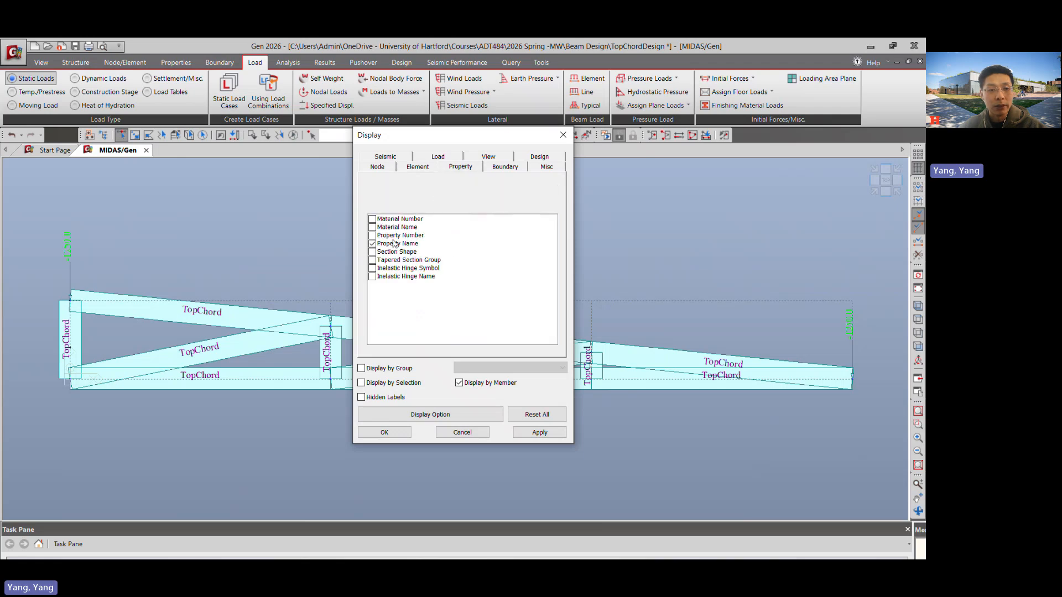
click(546, 167)
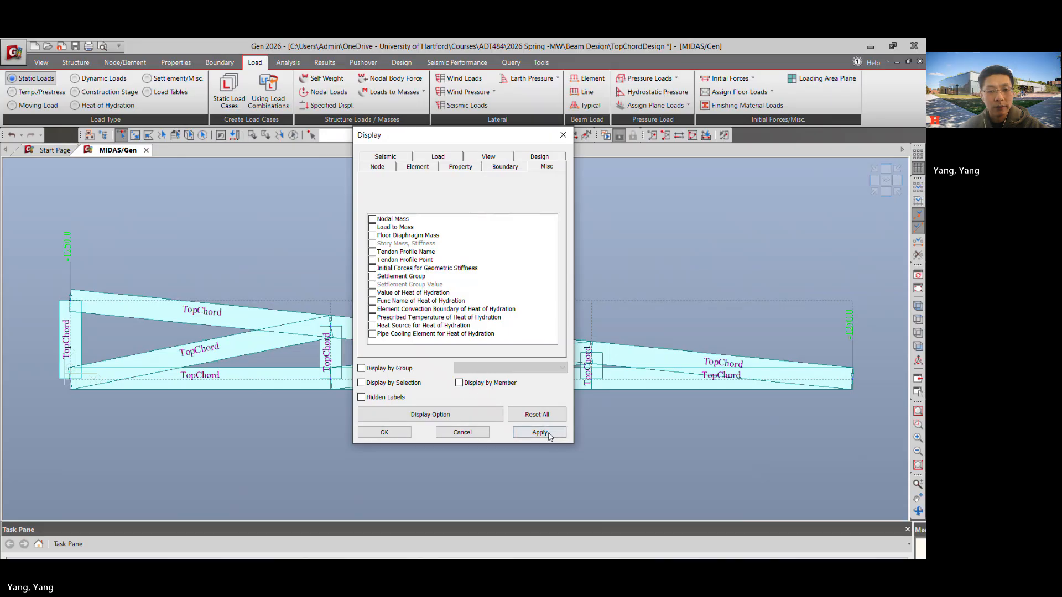
click(467, 383)
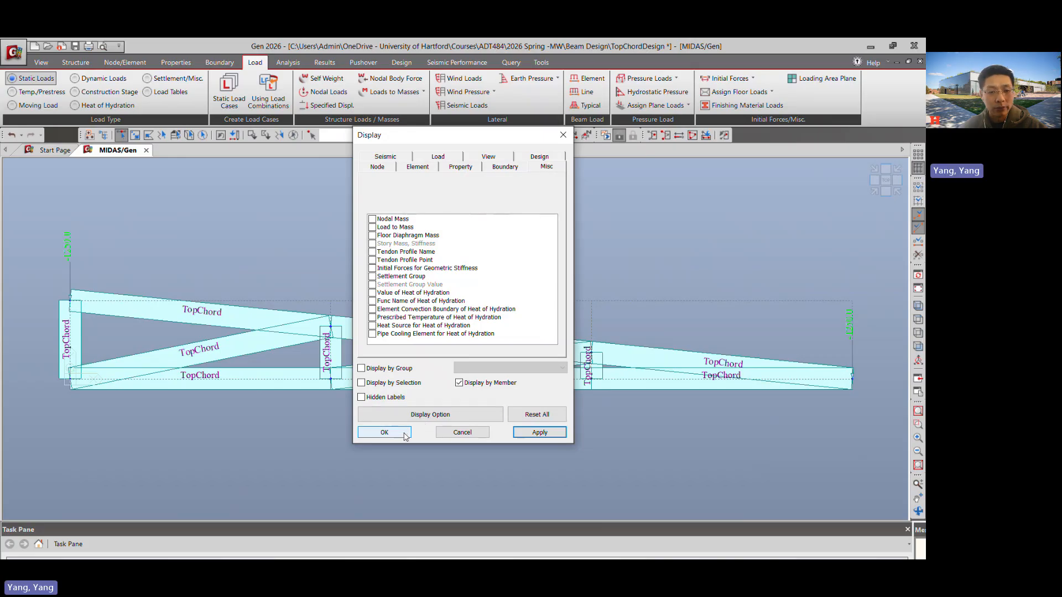
click(433, 415)
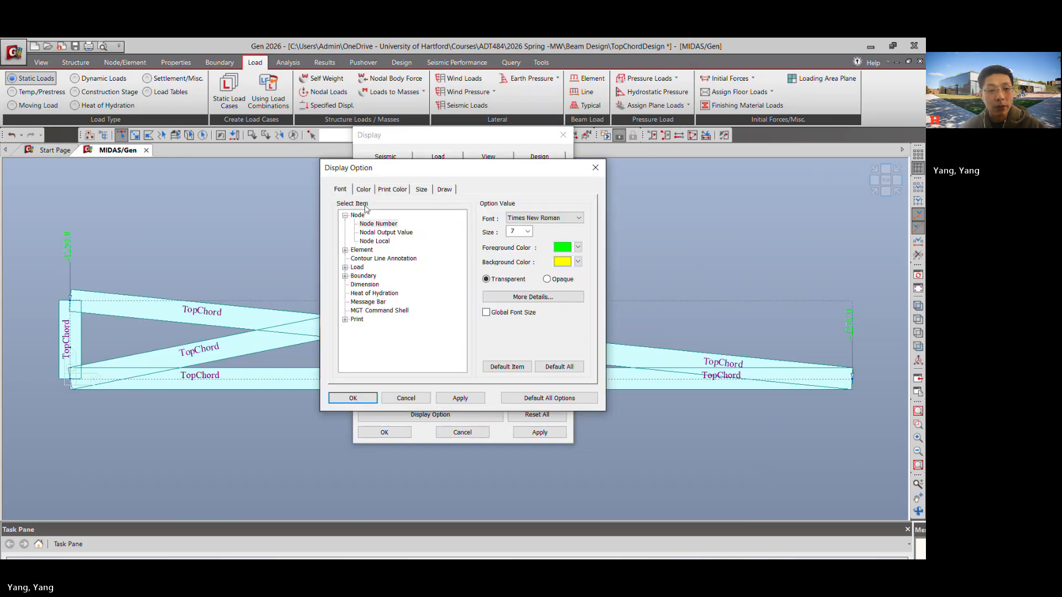
click(360, 250)
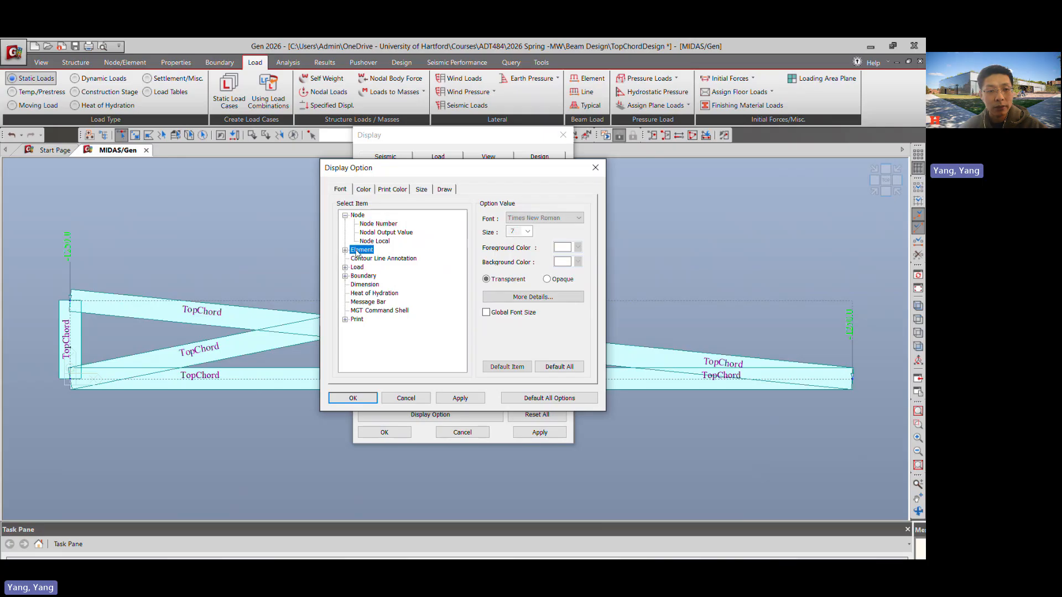
click(345, 250)
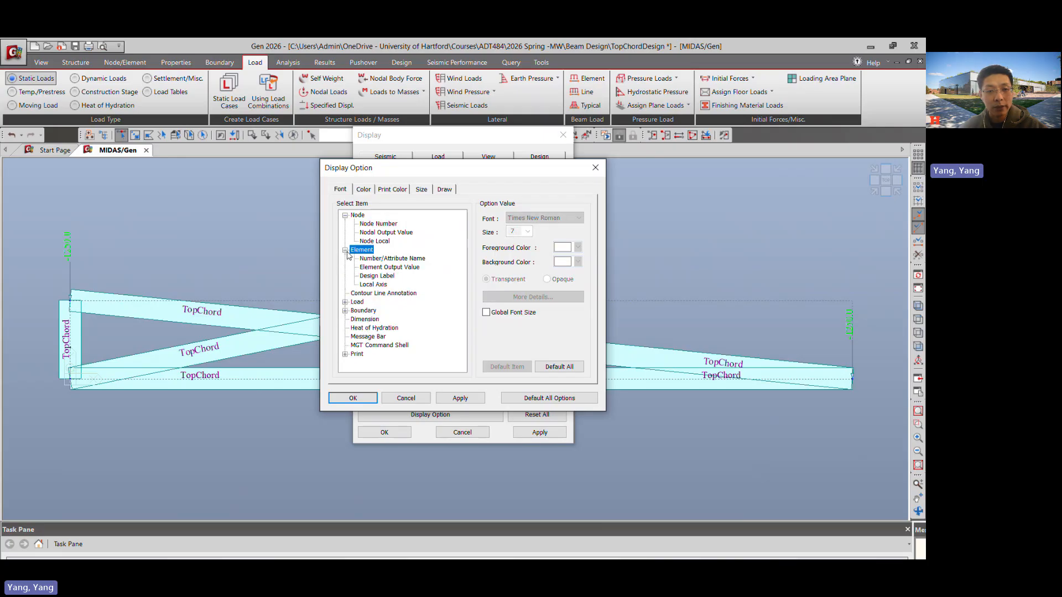
click(407, 269)
click(392, 278)
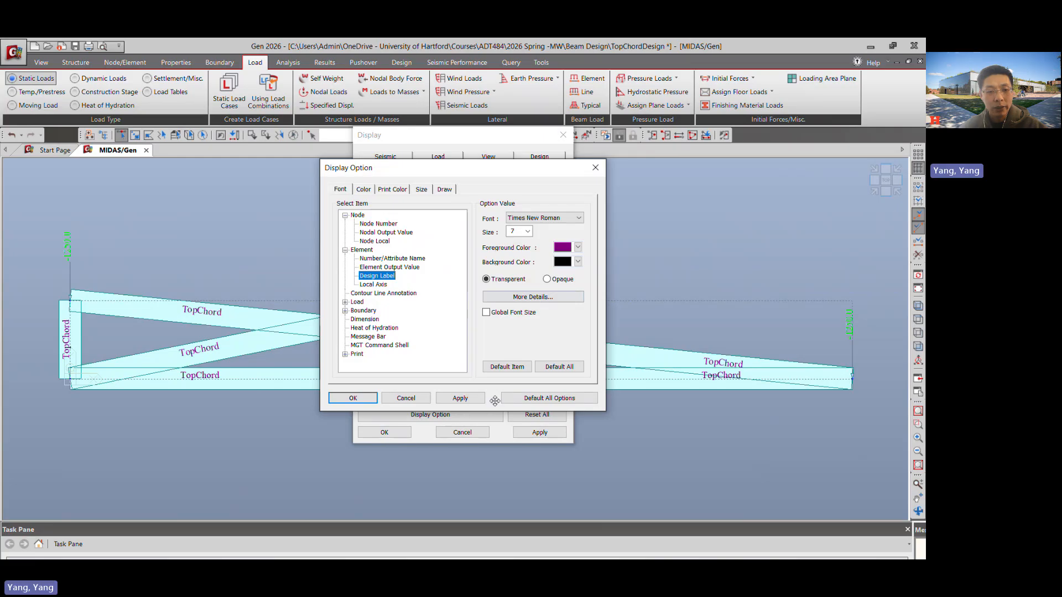
click(408, 399)
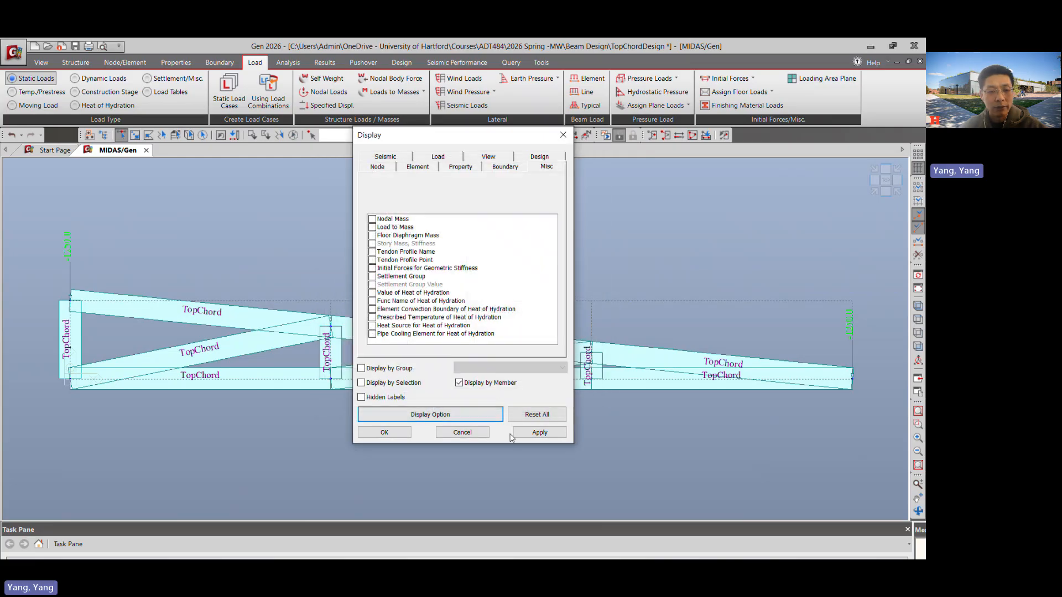
click(474, 433)
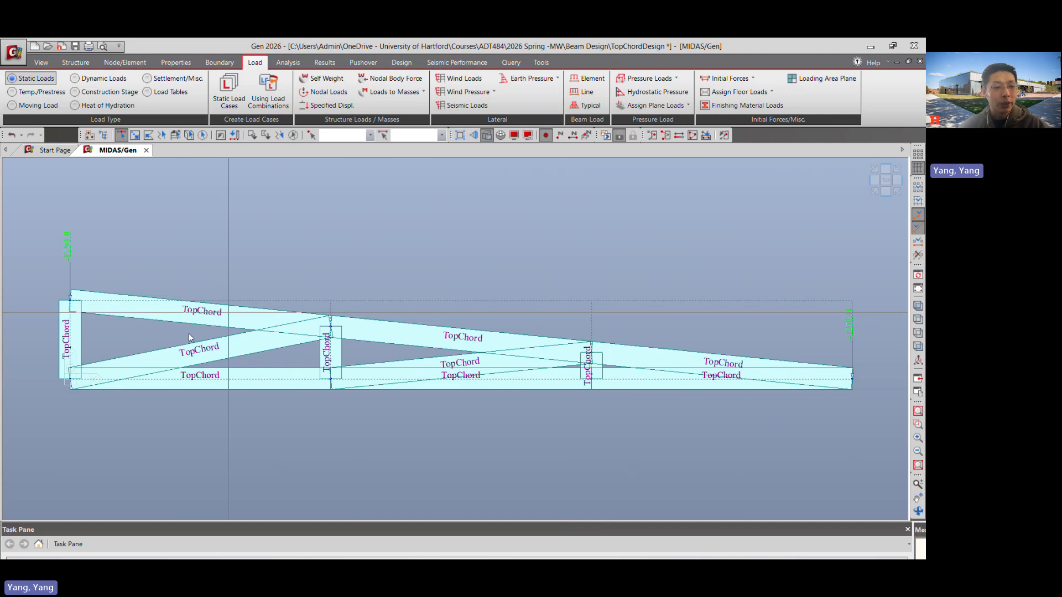
Apply an FY nodal load of -2500 lbf for case SL to both interior top chord nodes using the Replace option.
click(330, 92)
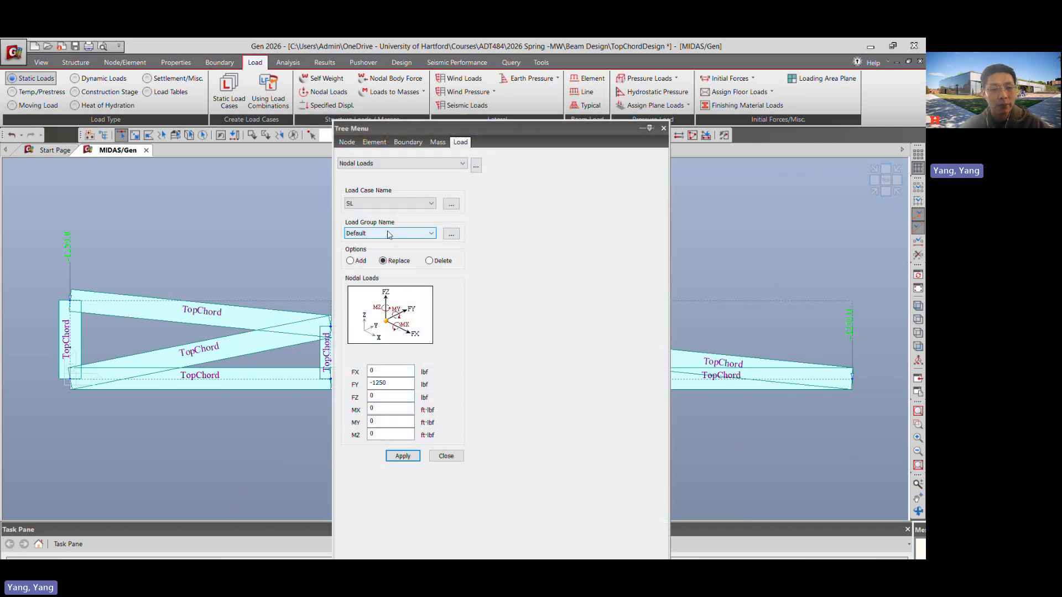
drag(393, 379, 373, 383)
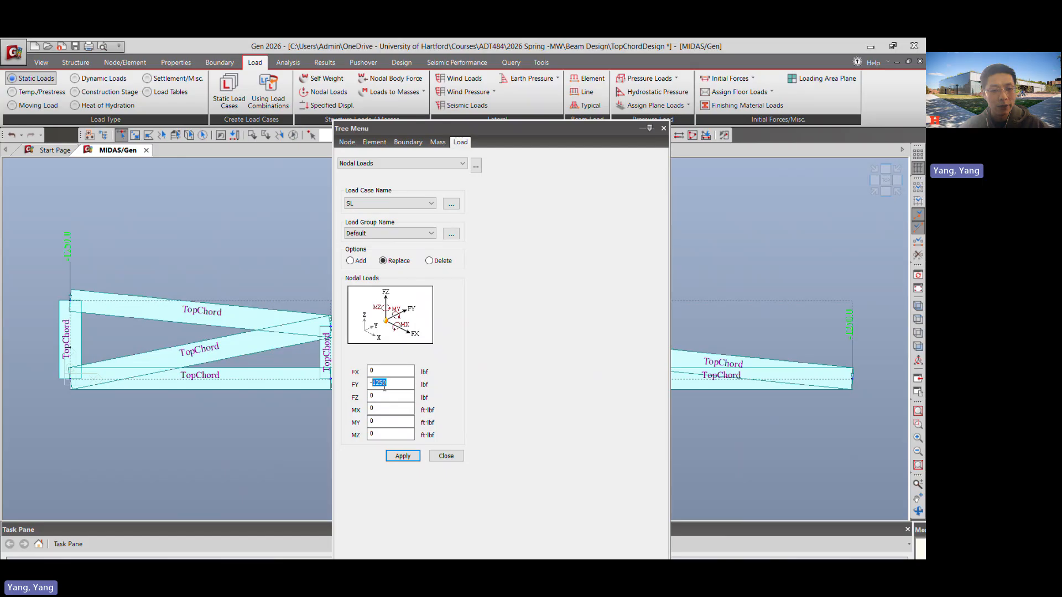
text(2500)
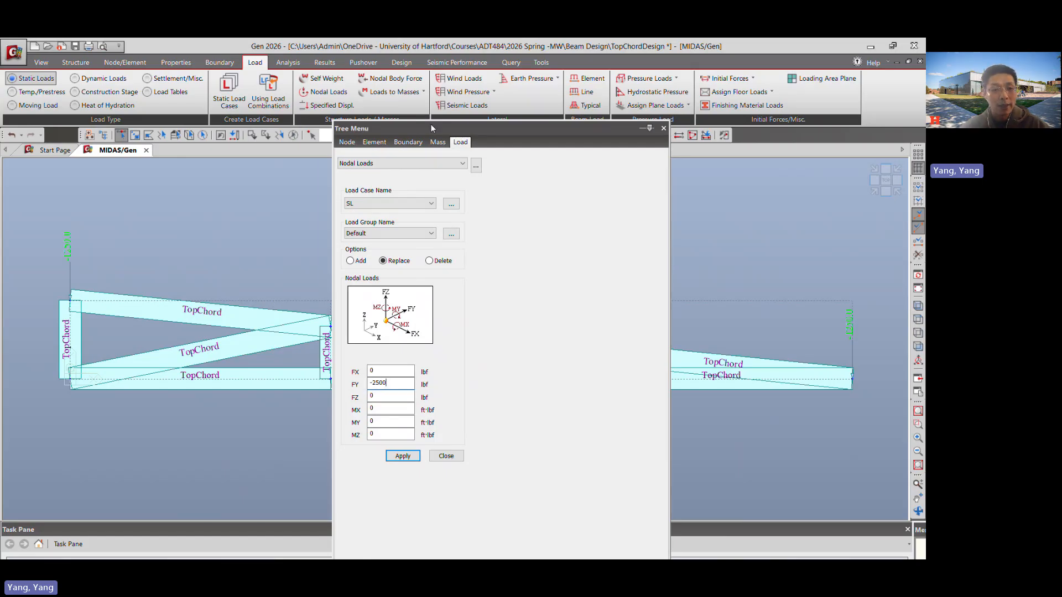
drag(430, 124, 630, 192)
click(330, 325)
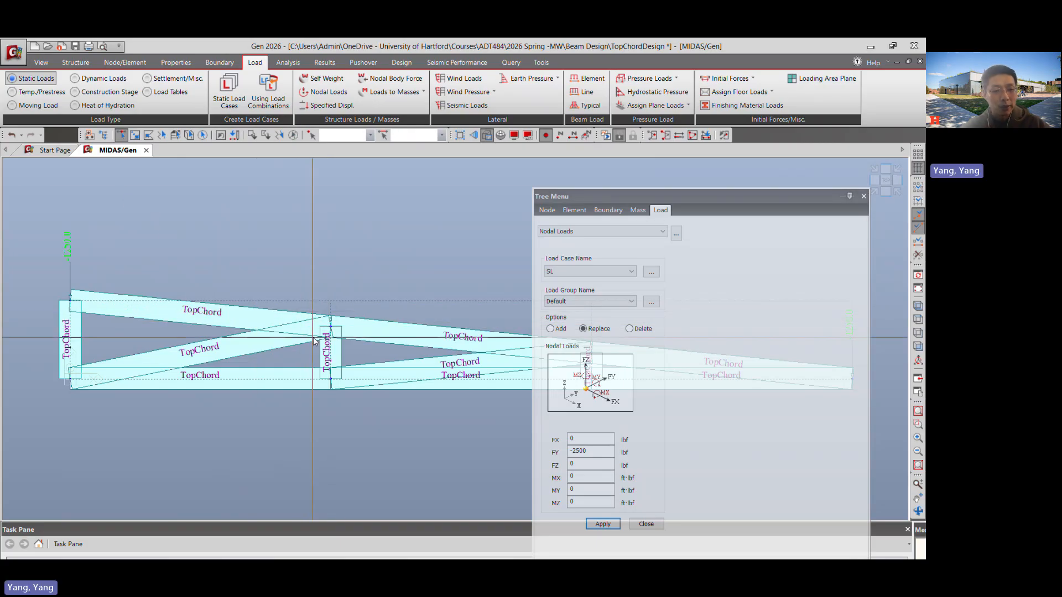
click(331, 332)
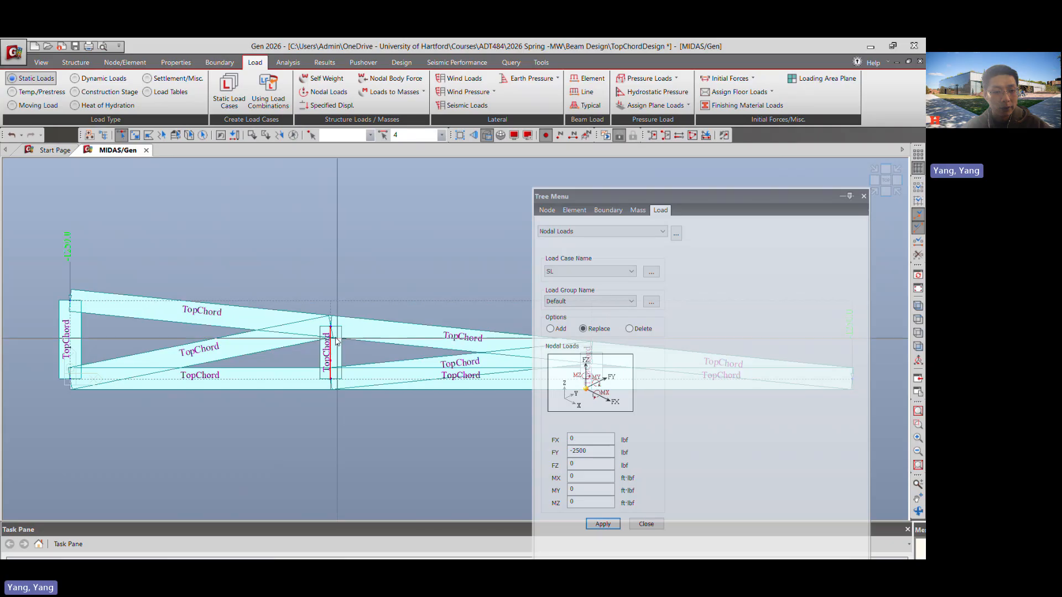
click(332, 335)
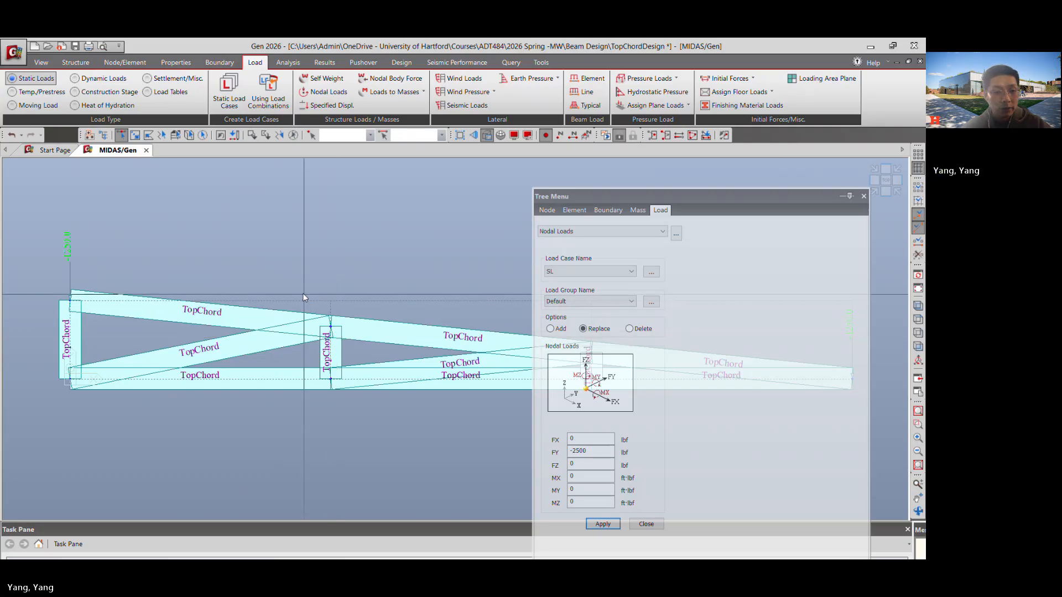
drag(295, 280, 356, 349)
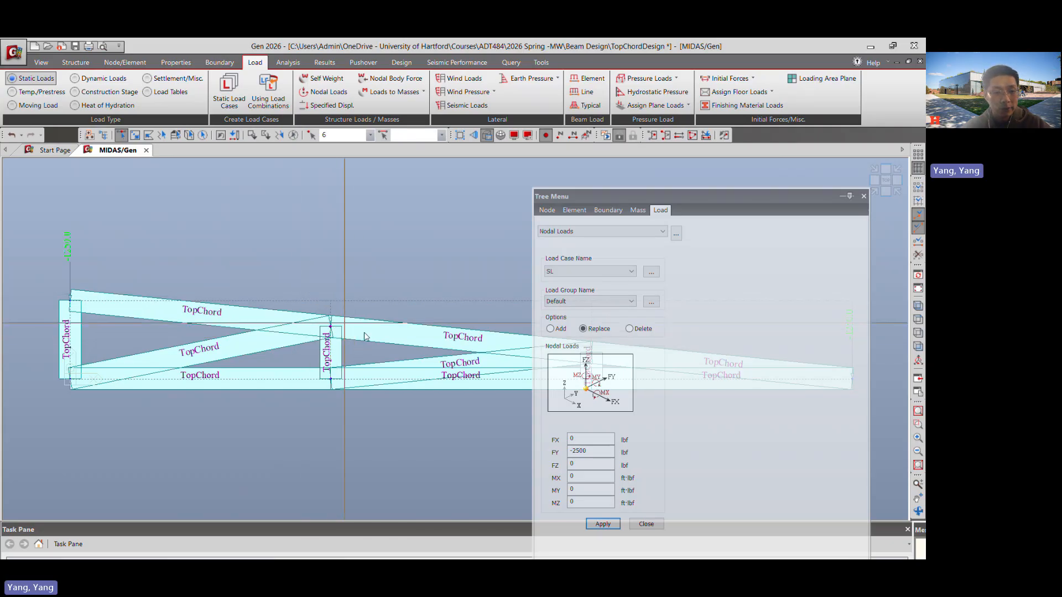
drag(748, 194, 662, 413)
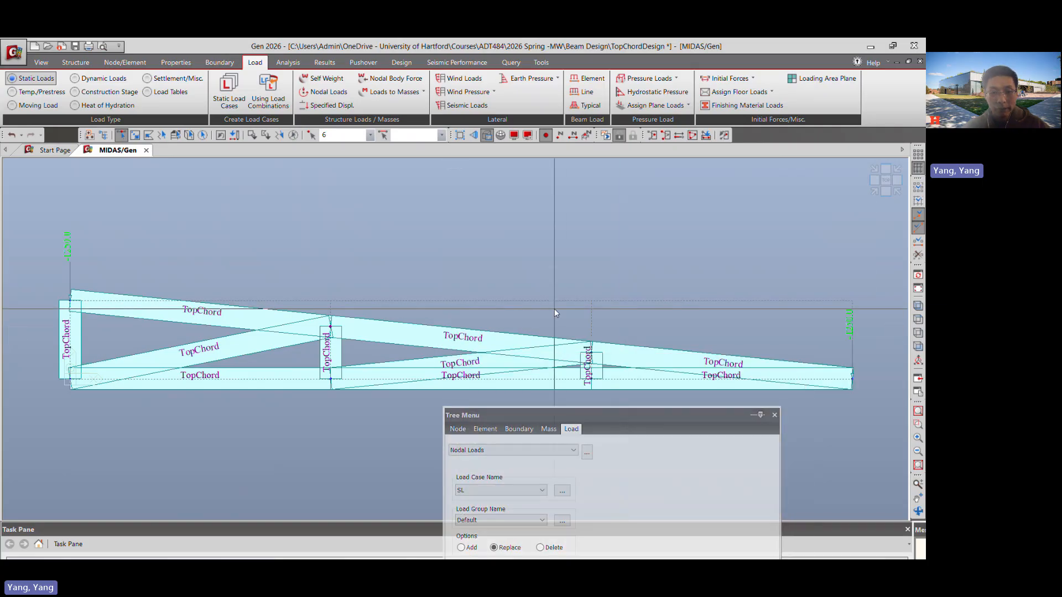
drag(554, 309, 629, 364)
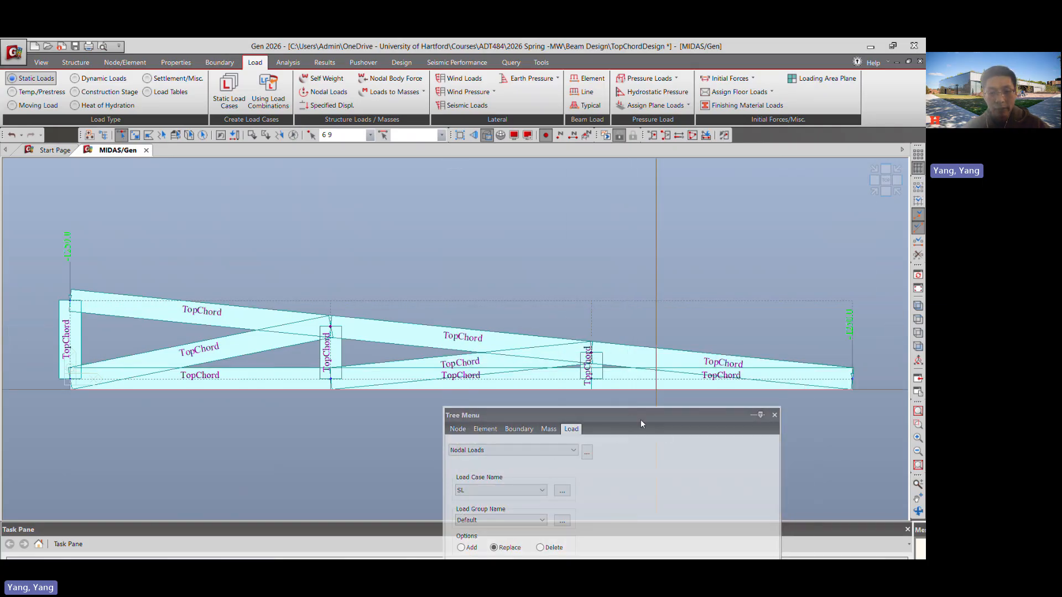
drag(640, 416, 547, 196)
click(419, 521)
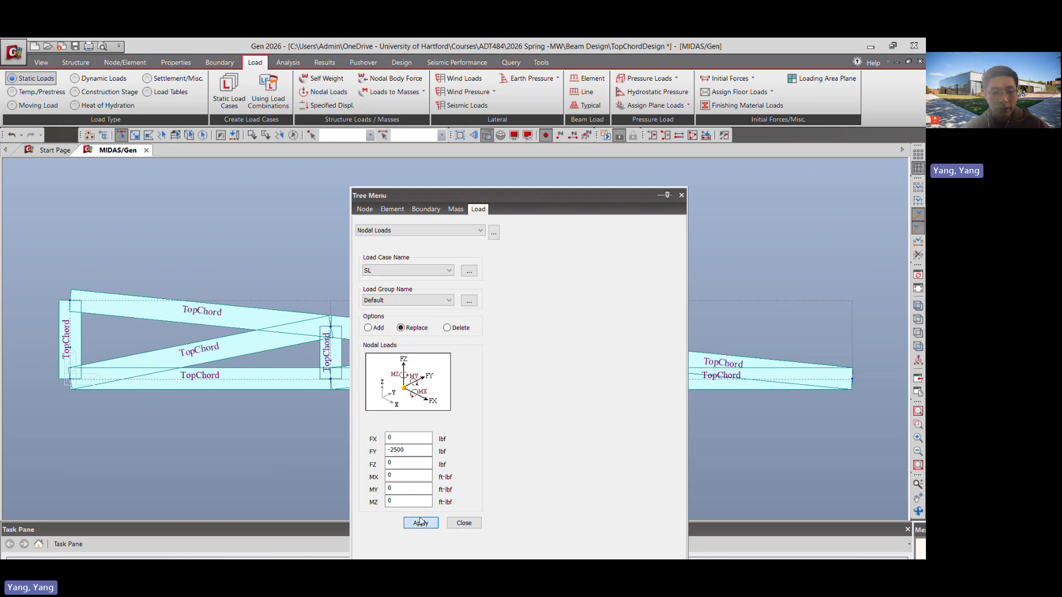
Apply FY -2213 lbf for case DL to both interior top chord nodes with Replace, then close the nodal load settings.
drag(543, 197, 661, 218)
click(558, 293)
click(523, 302)
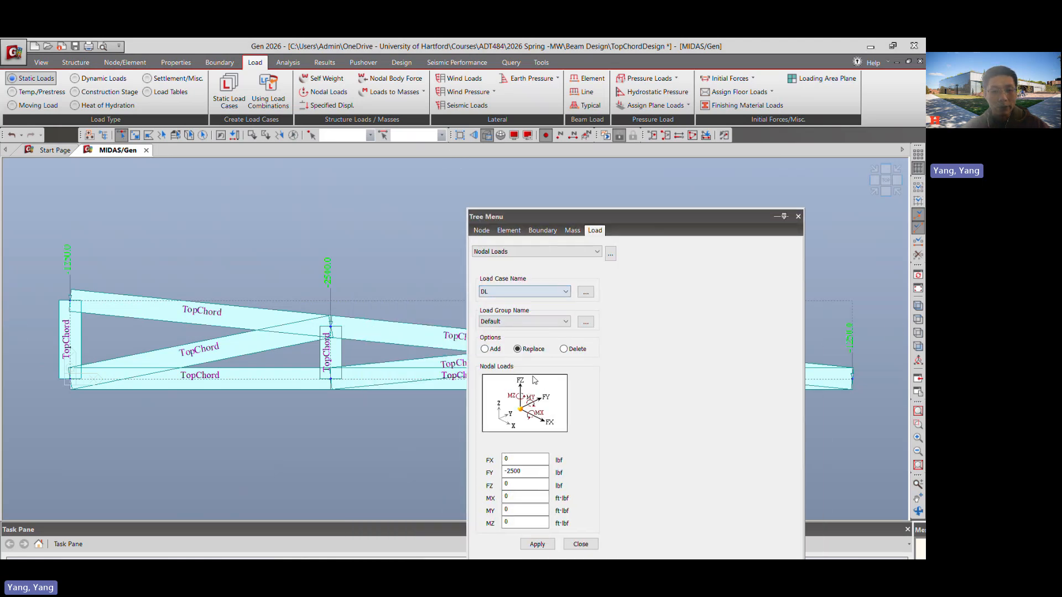
drag(528, 472, 507, 472)
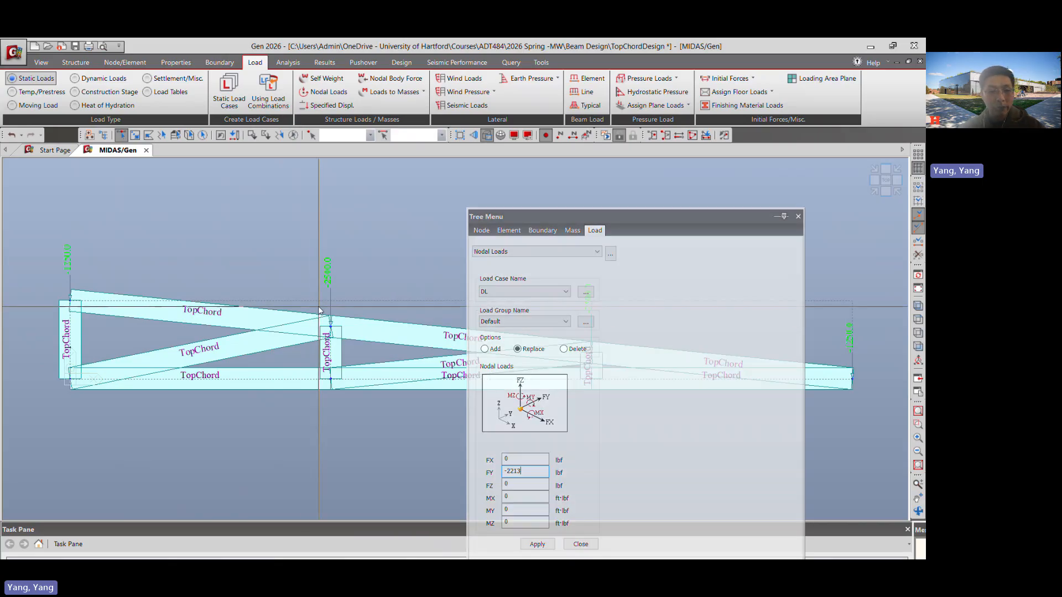
drag(308, 289, 359, 343)
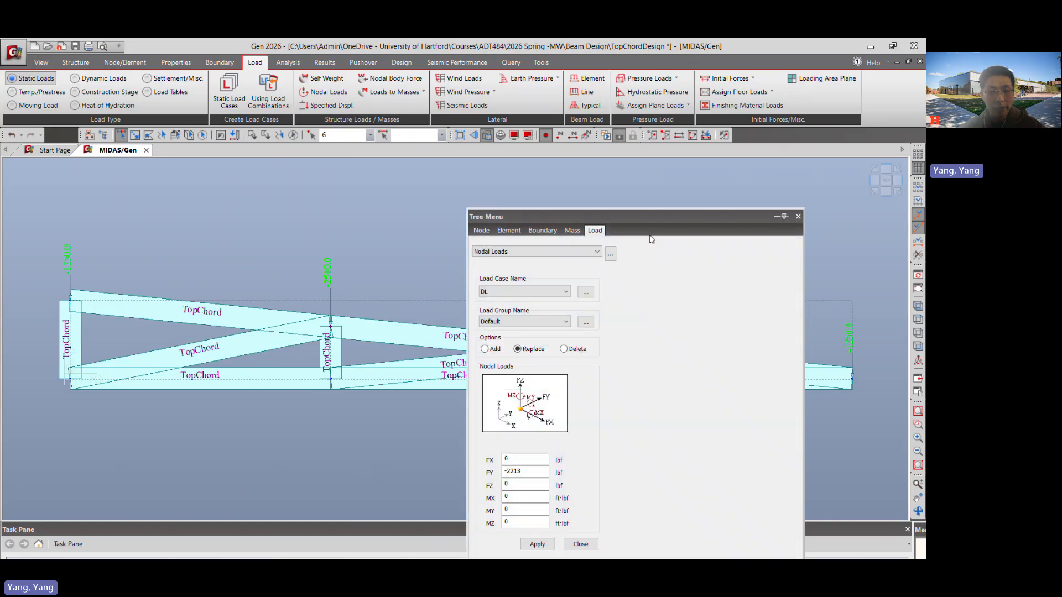
drag(659, 219, 792, 433)
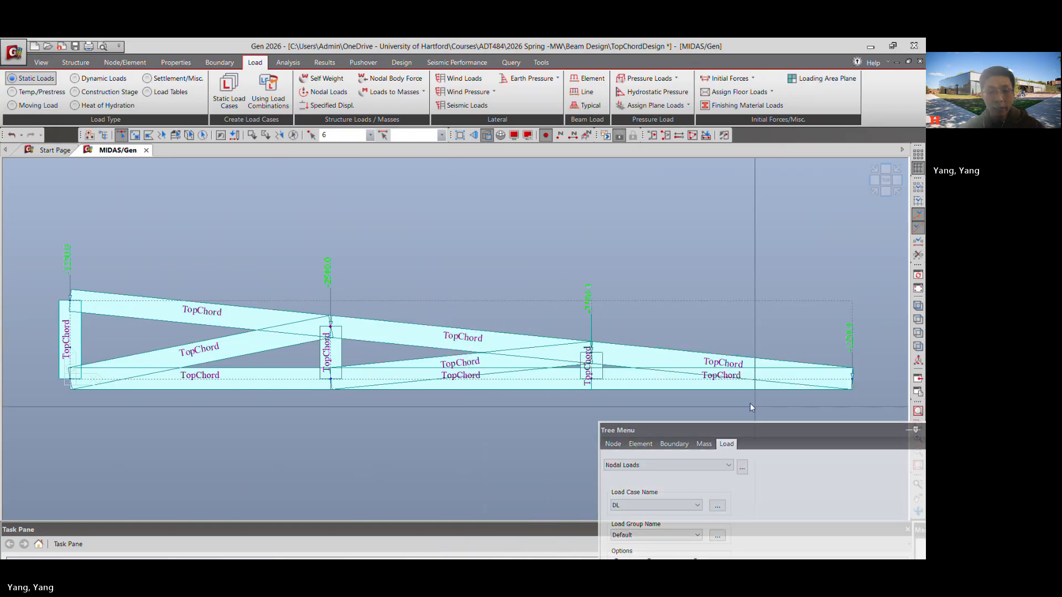
drag(576, 326, 632, 381)
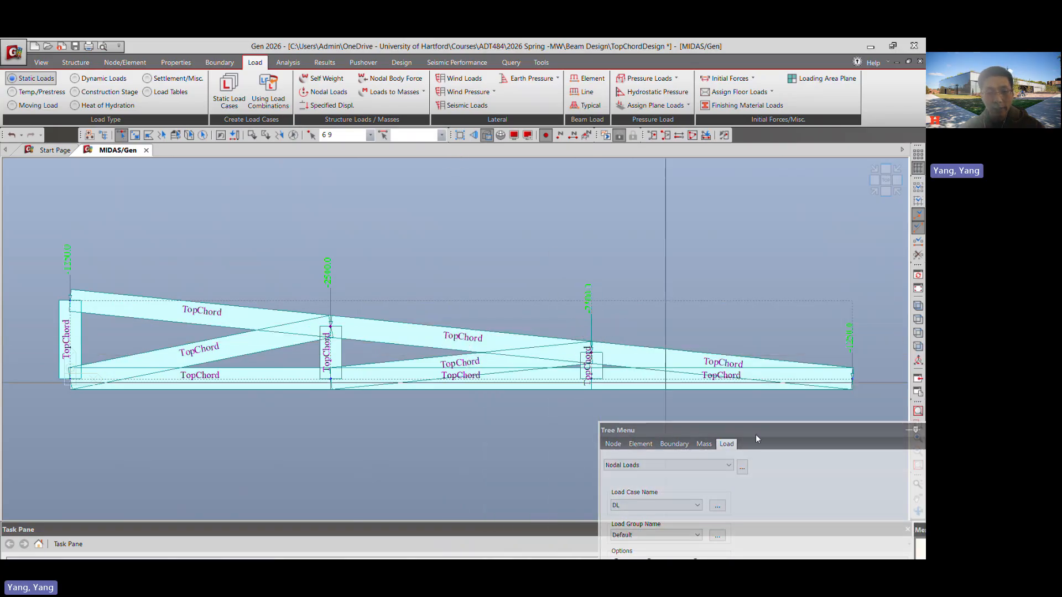
drag(764, 431, 581, 247)
click(393, 457)
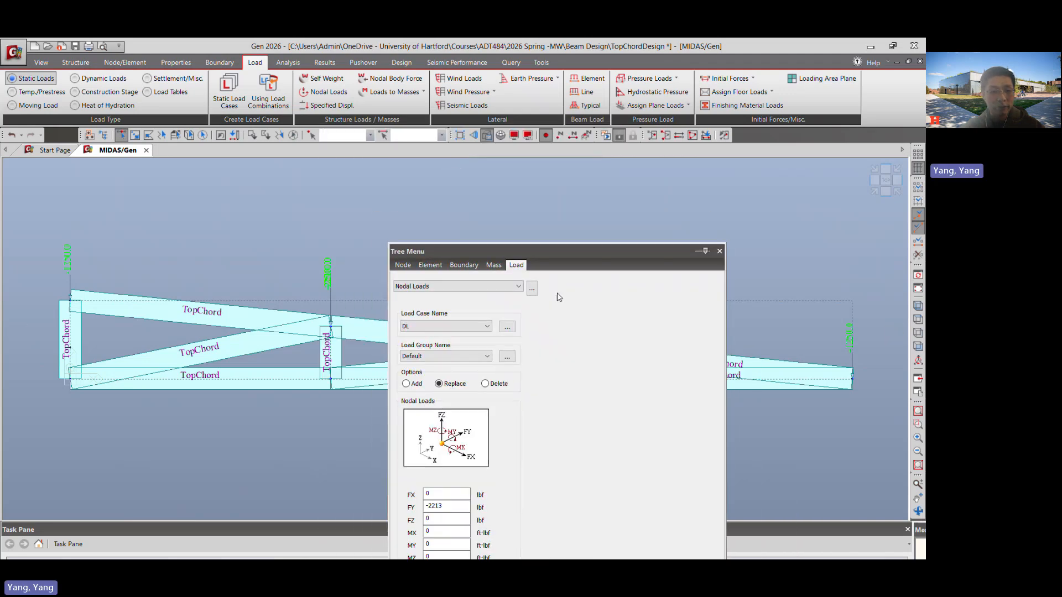
click(718, 251)
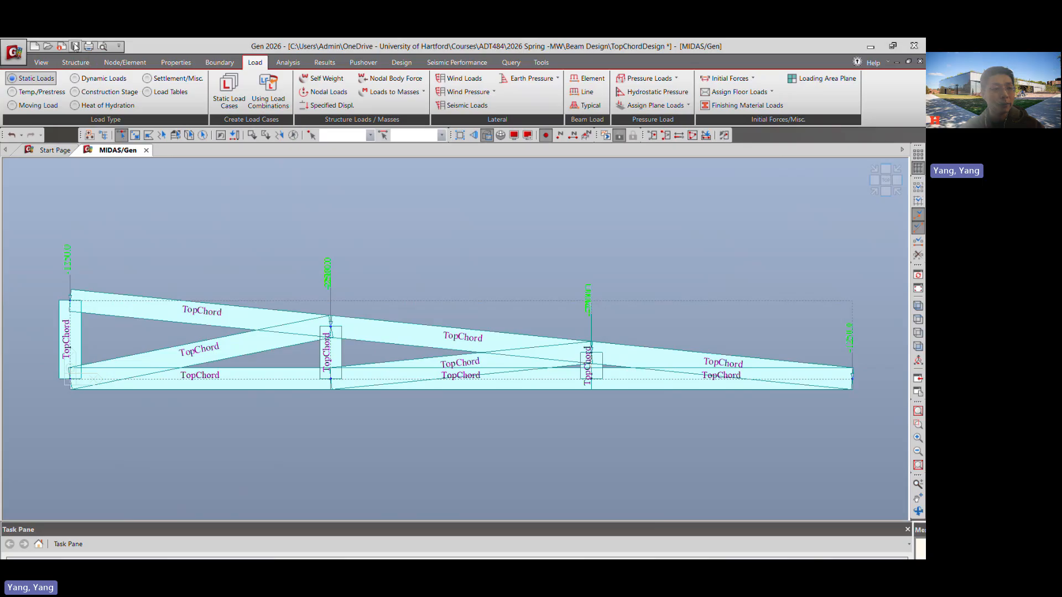
Display the nodal loads of case DL and uncover the truss to check the dead load at each top chord node.
click(513, 136)
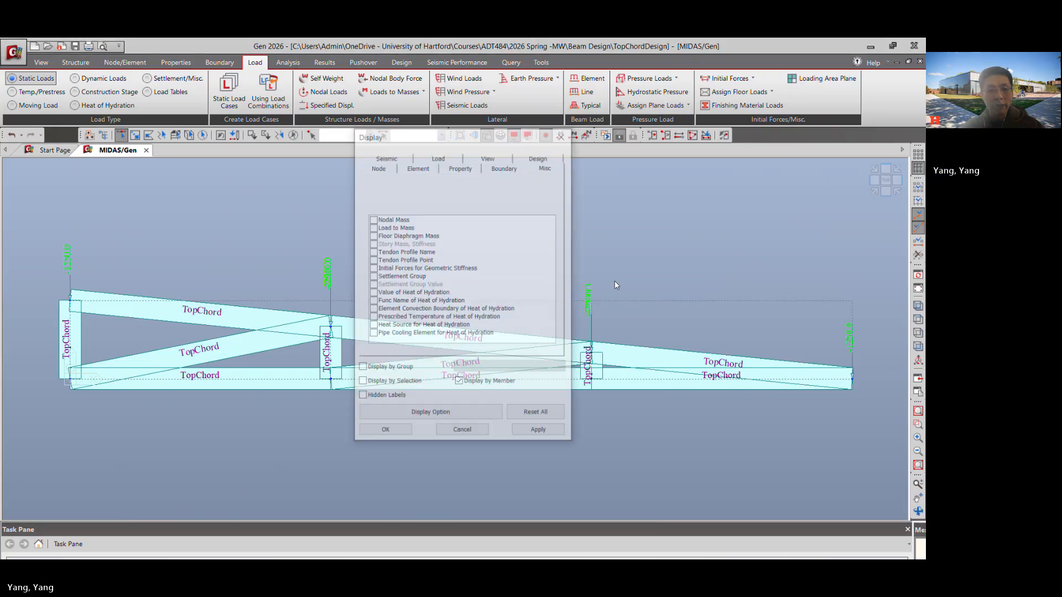
click(437, 157)
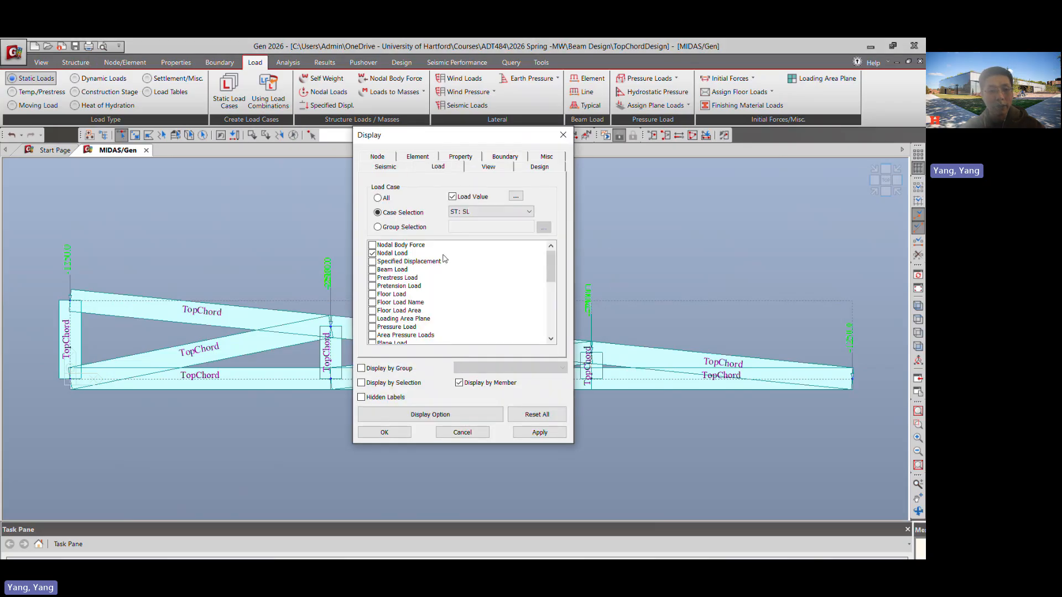
click(497, 213)
click(497, 215)
click(495, 214)
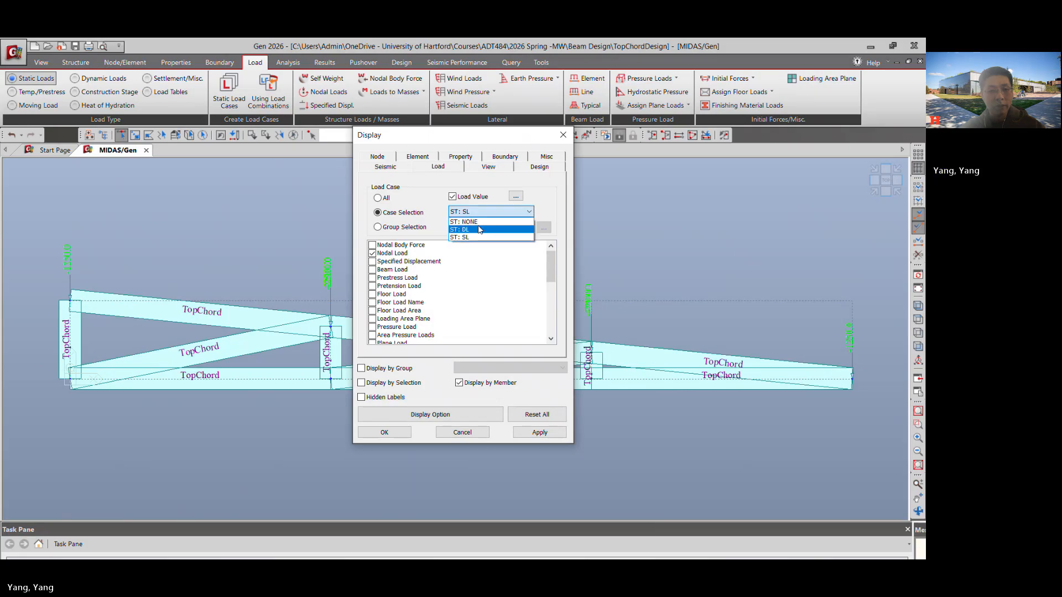
click(479, 229)
click(539, 433)
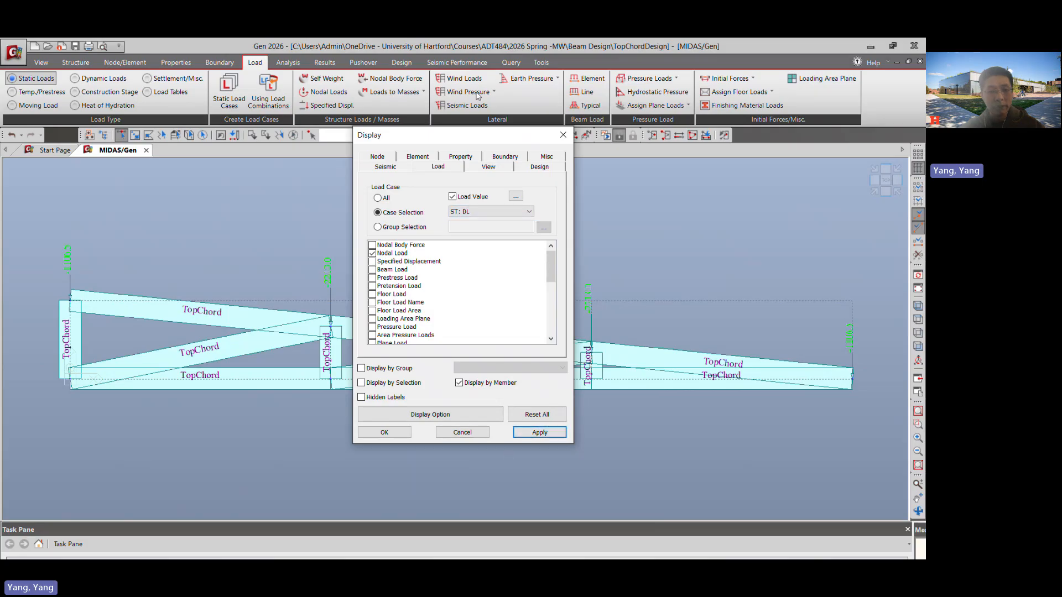
drag(485, 148, 494, 396)
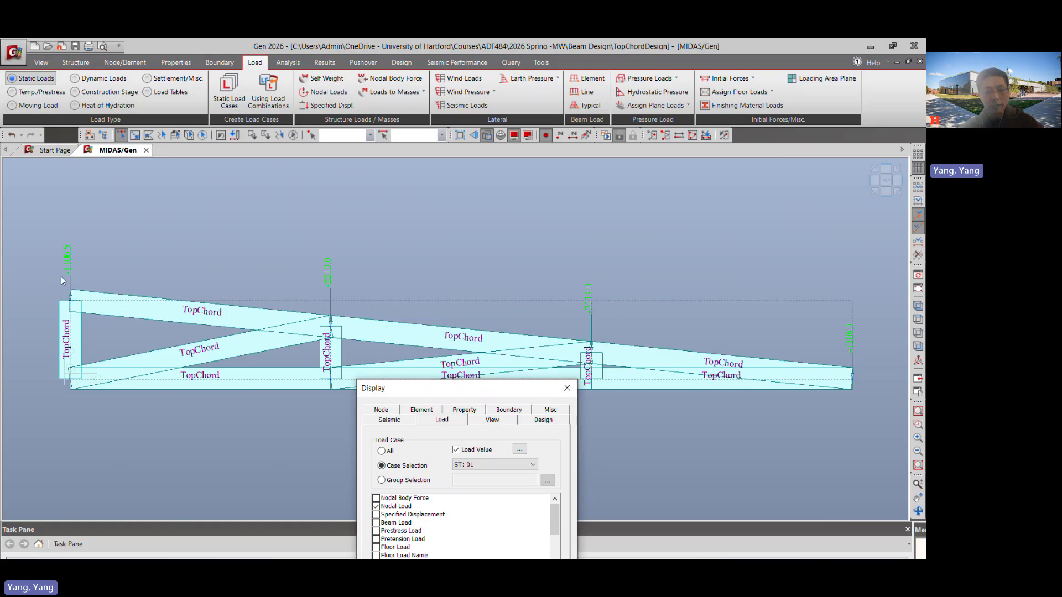
Set the load display back to case SL and apply it to check the snow loads.
drag(427, 393, 360, 125)
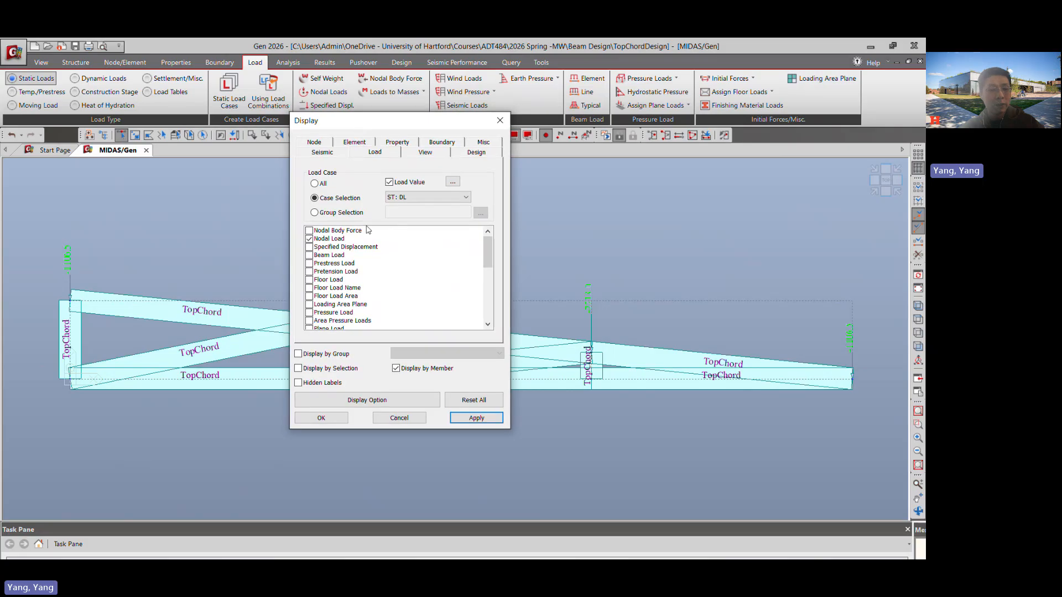
click(410, 198)
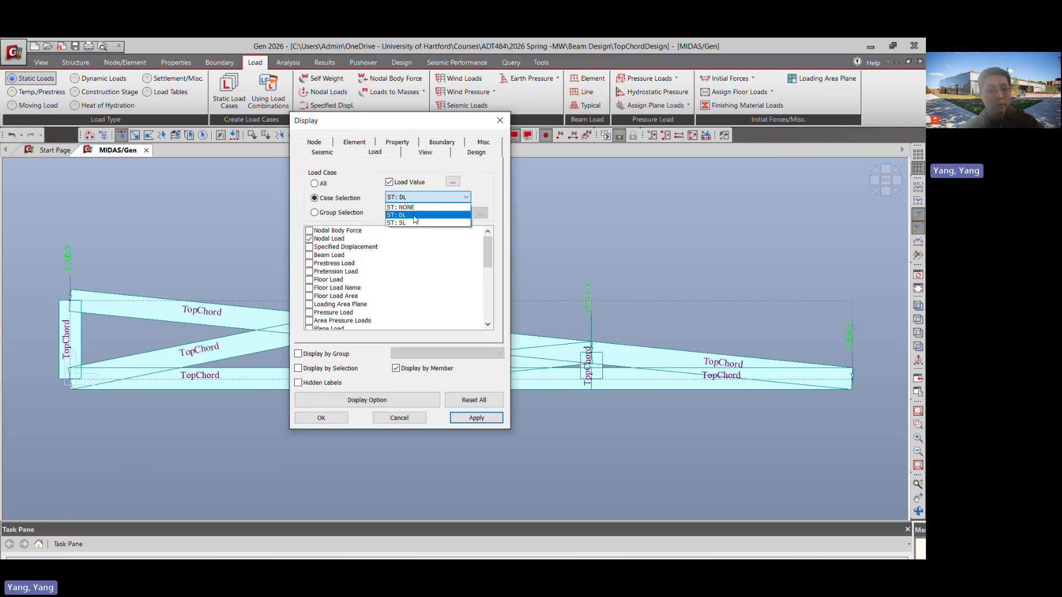
click(415, 223)
click(479, 416)
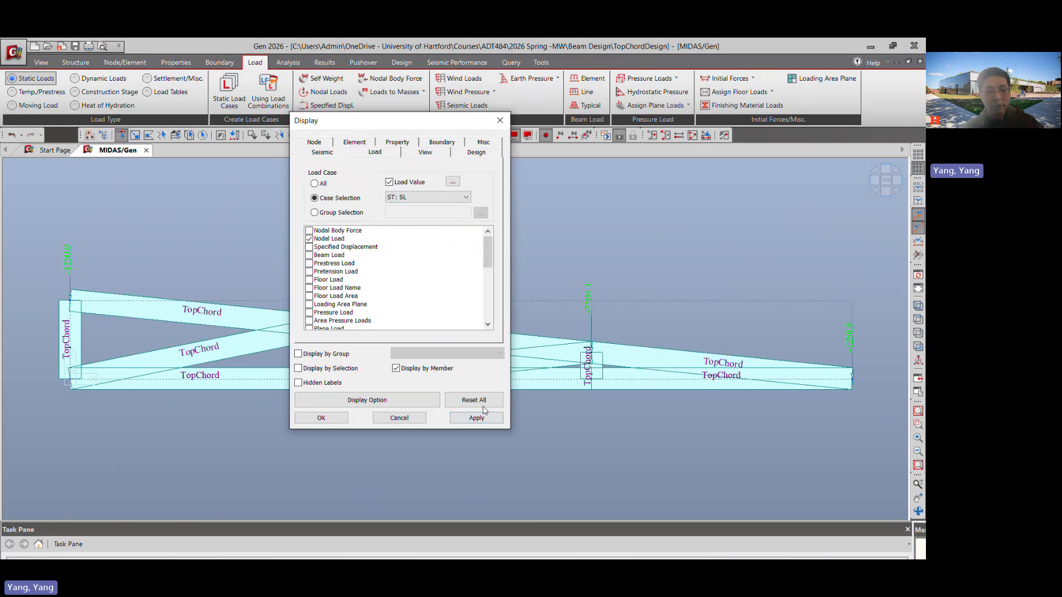
Dismiss the display settings after checking the nodal loads, and run the structural analysis of the truss.
drag(359, 120, 361, 443)
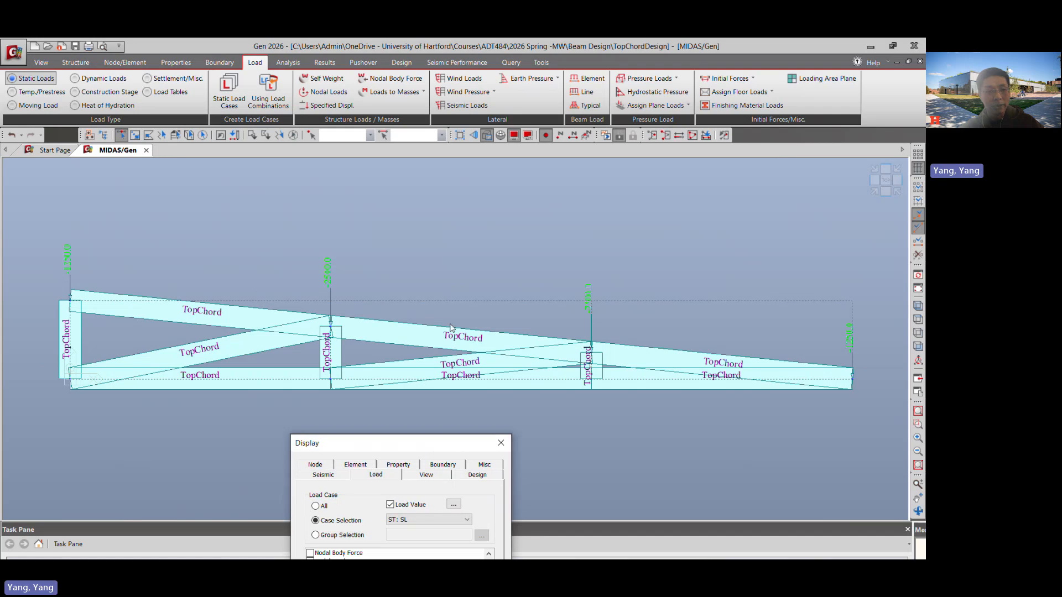
click(509, 442)
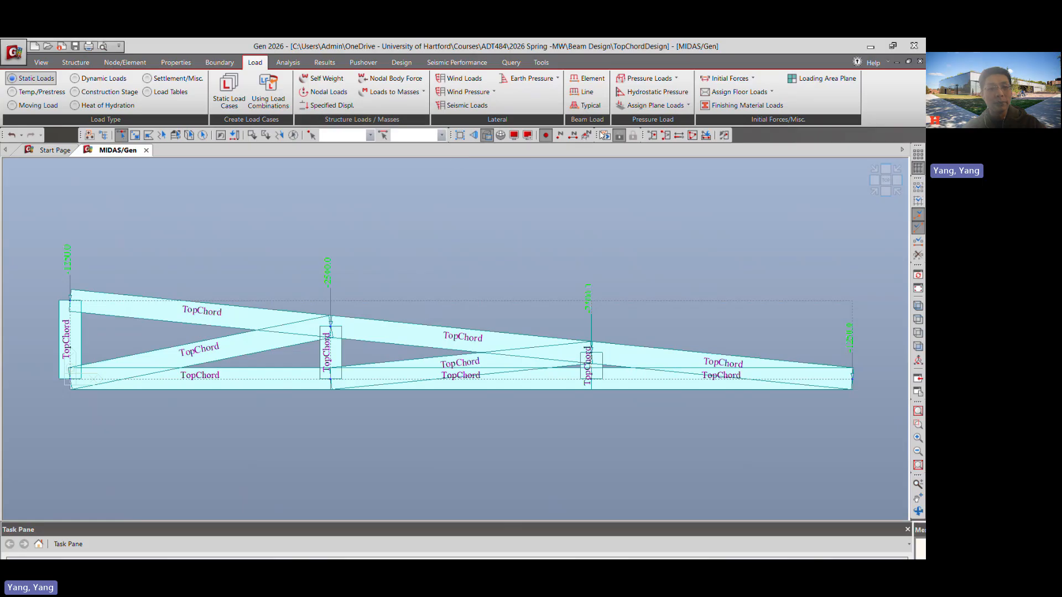
click(294, 63)
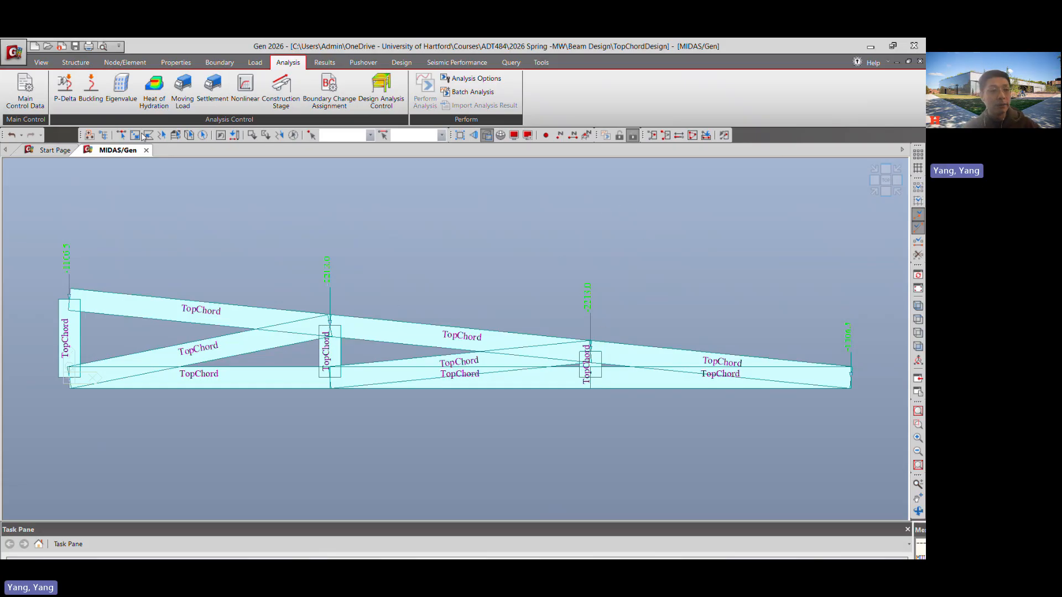
Display the truss forces for load case DL as values at the Max output location, with the contour turned off.
click(325, 62)
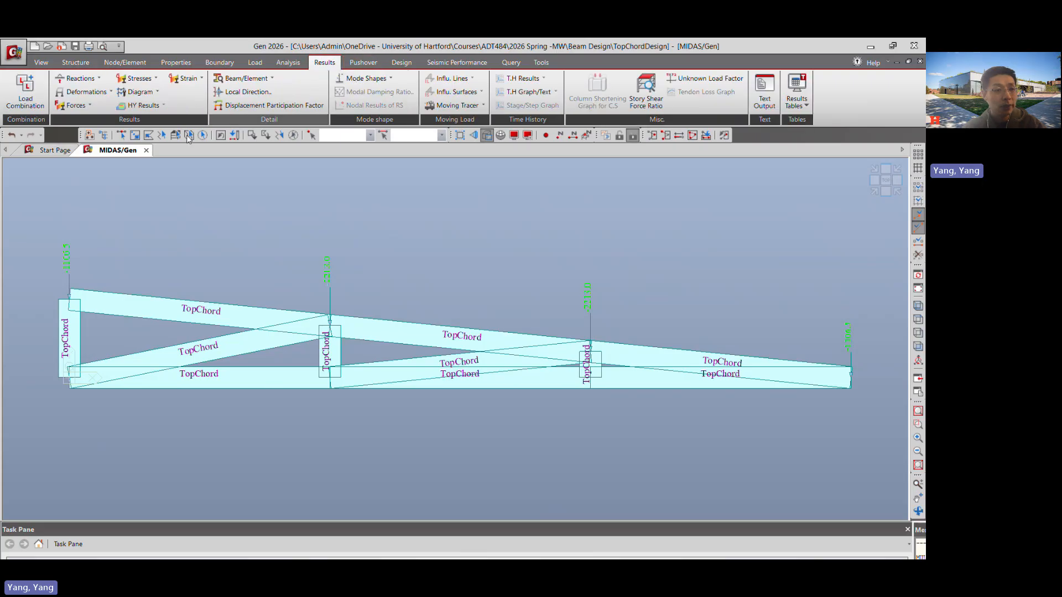
click(86, 107)
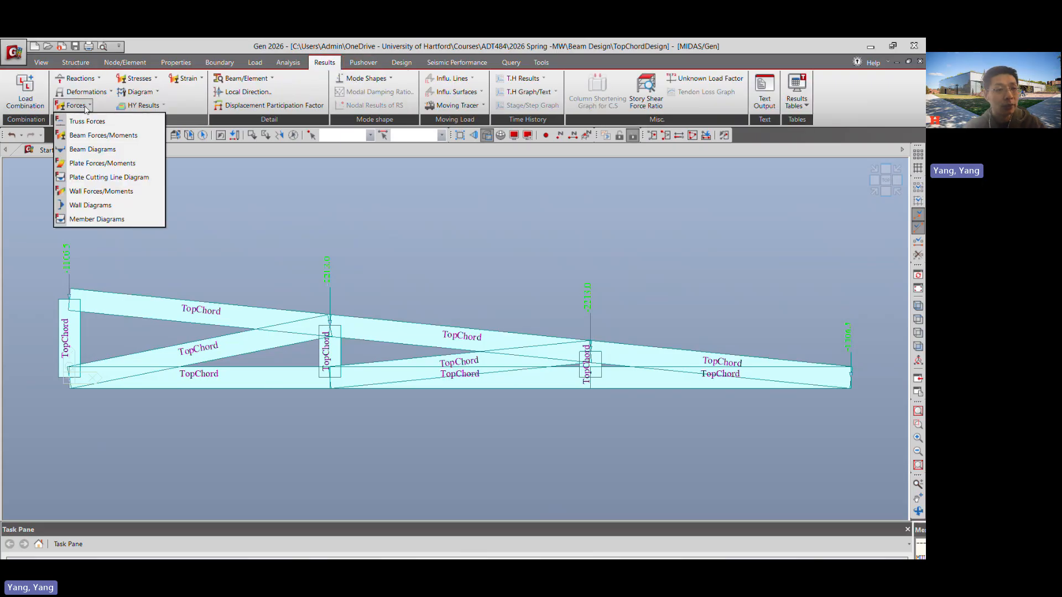
click(88, 121)
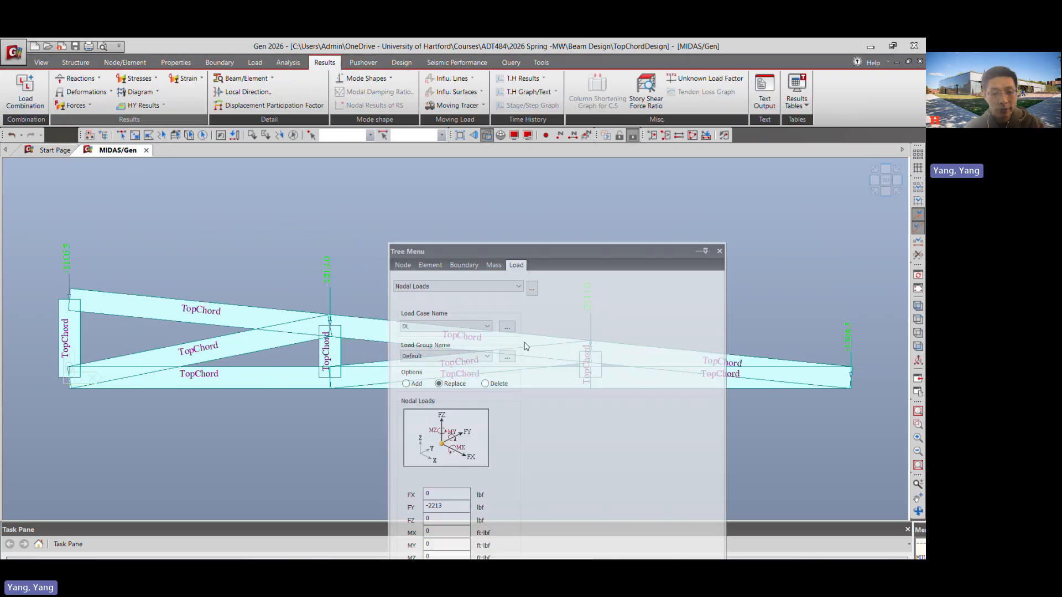
drag(582, 252, 632, 182)
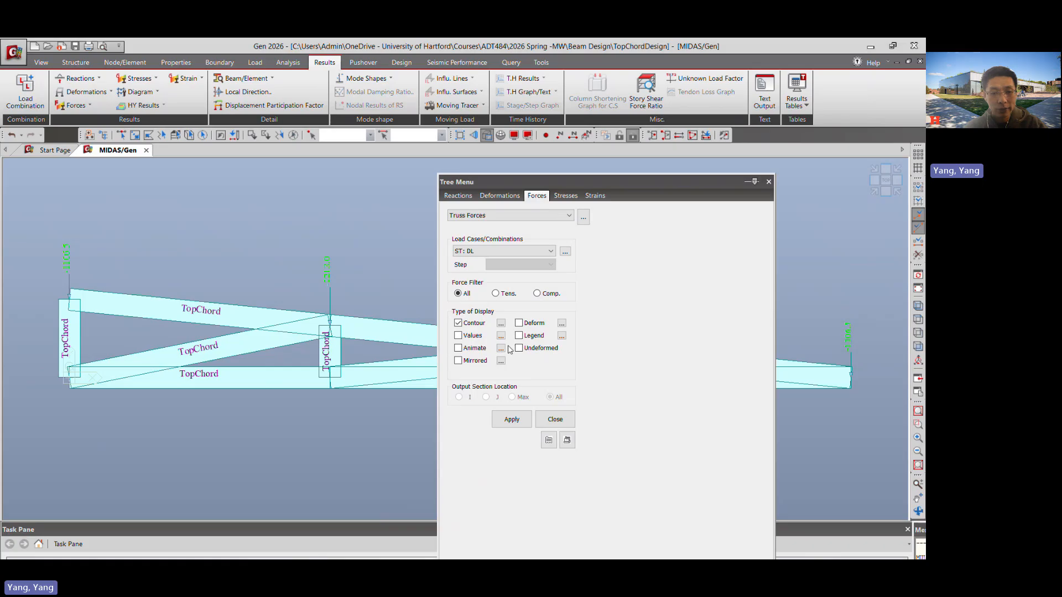
click(458, 323)
click(520, 397)
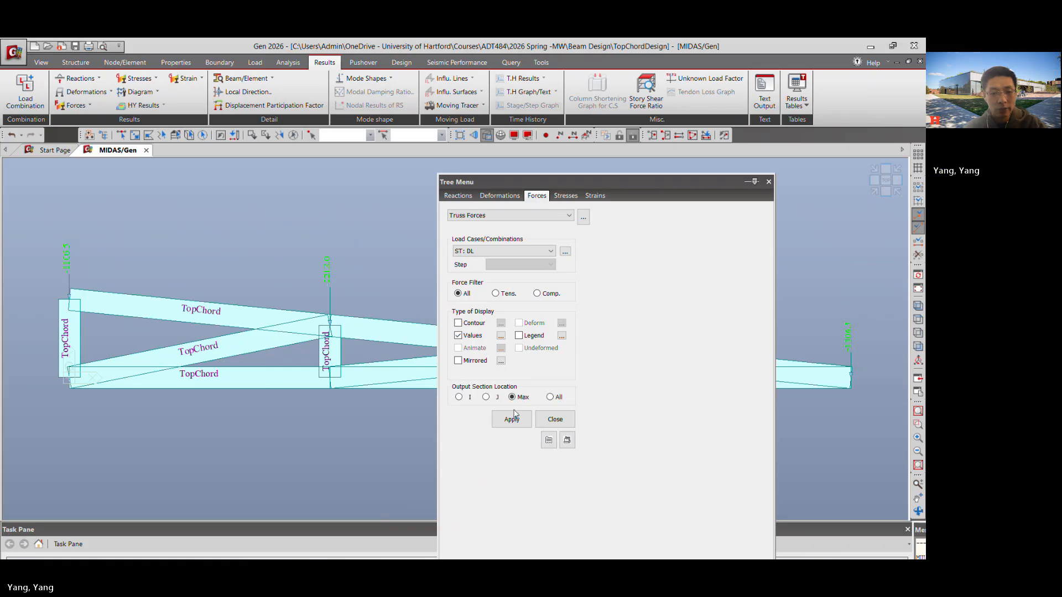
click(510, 419)
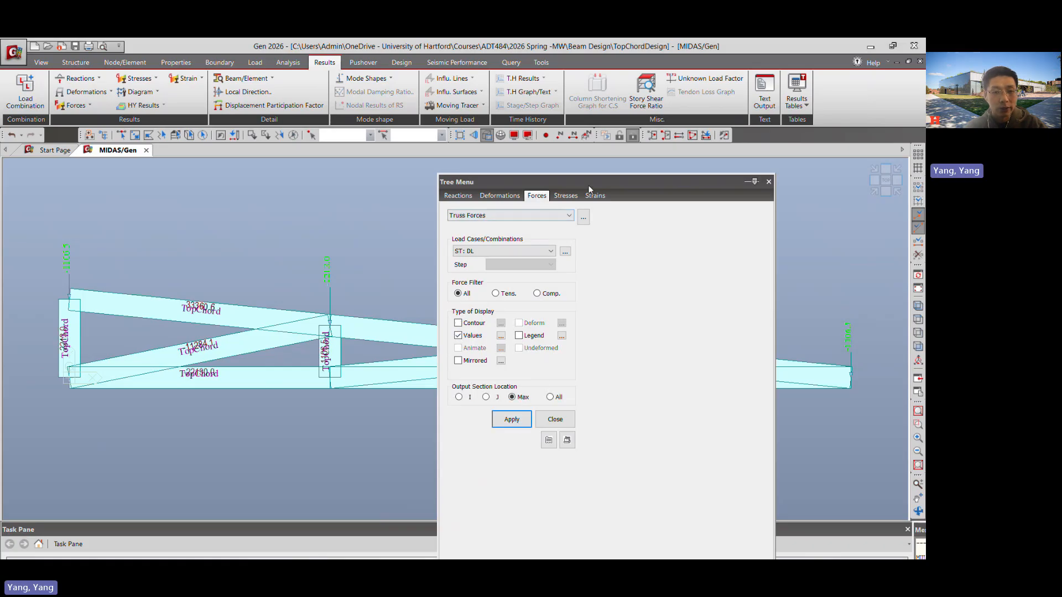
drag(588, 185, 612, 409)
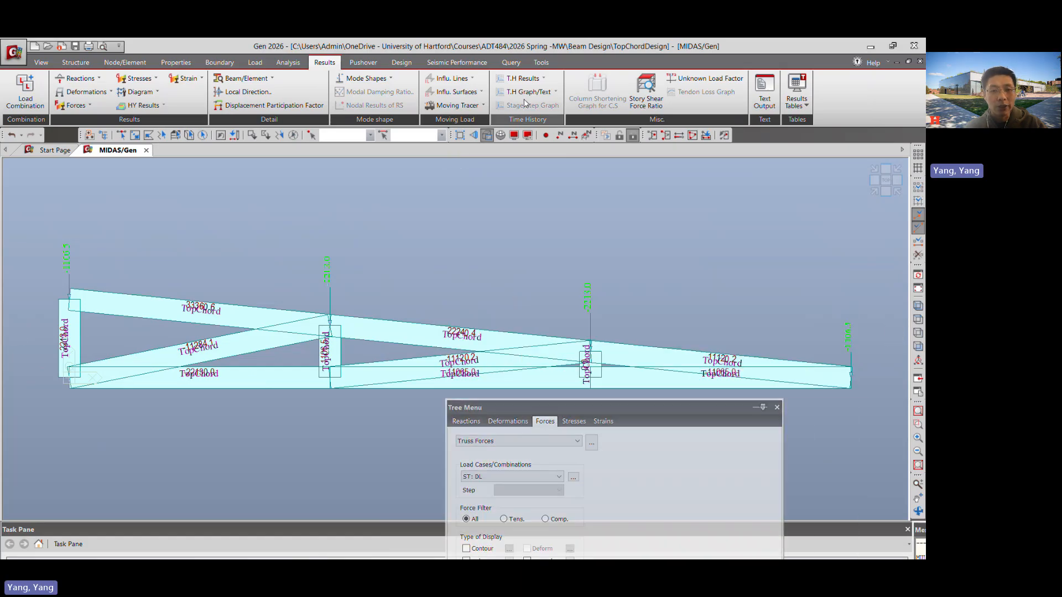
Hide the property name labels on the truss members.
click(515, 136)
click(455, 173)
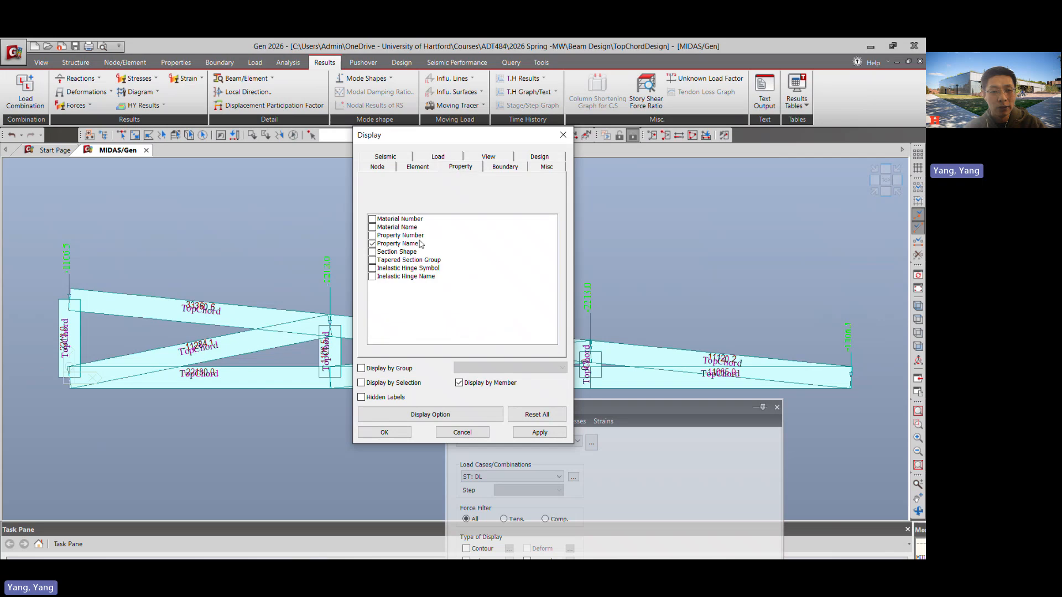
click(400, 243)
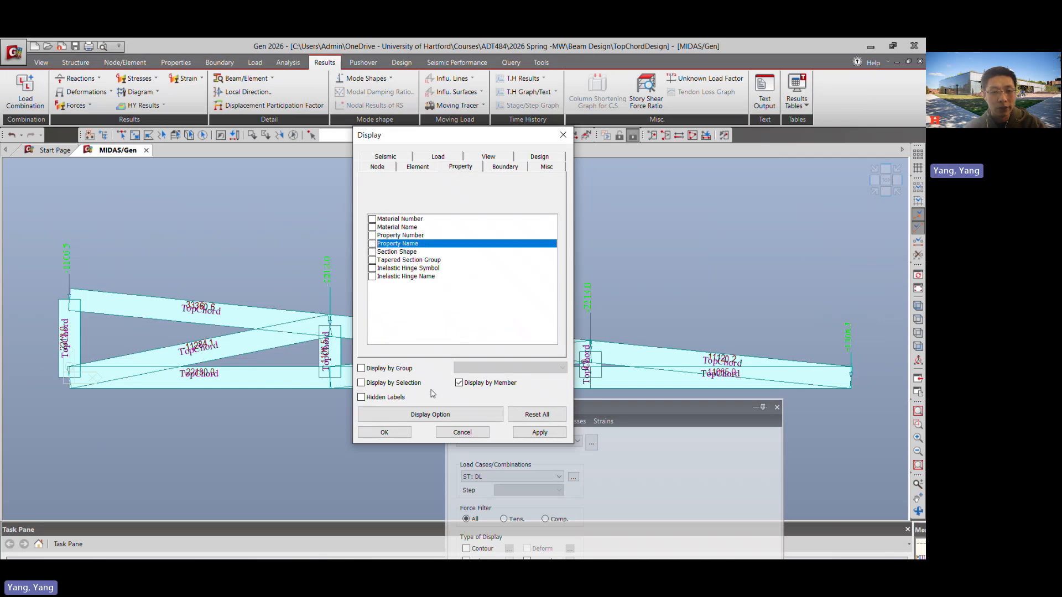
click(382, 432)
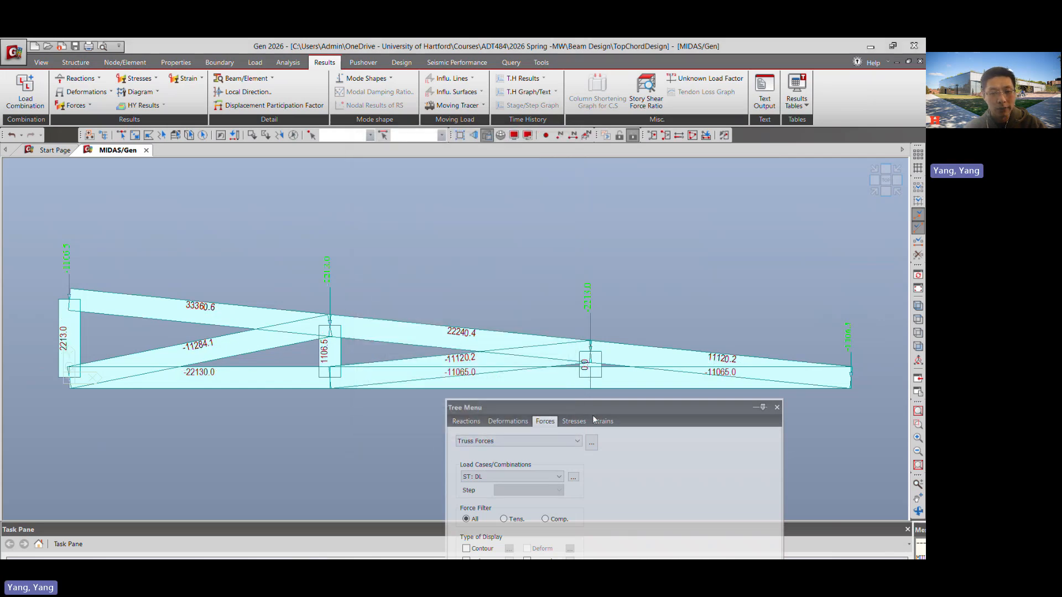
Display the truss force values for load case SL, and close the force results settings.
drag(598, 418, 656, 253)
click(616, 311)
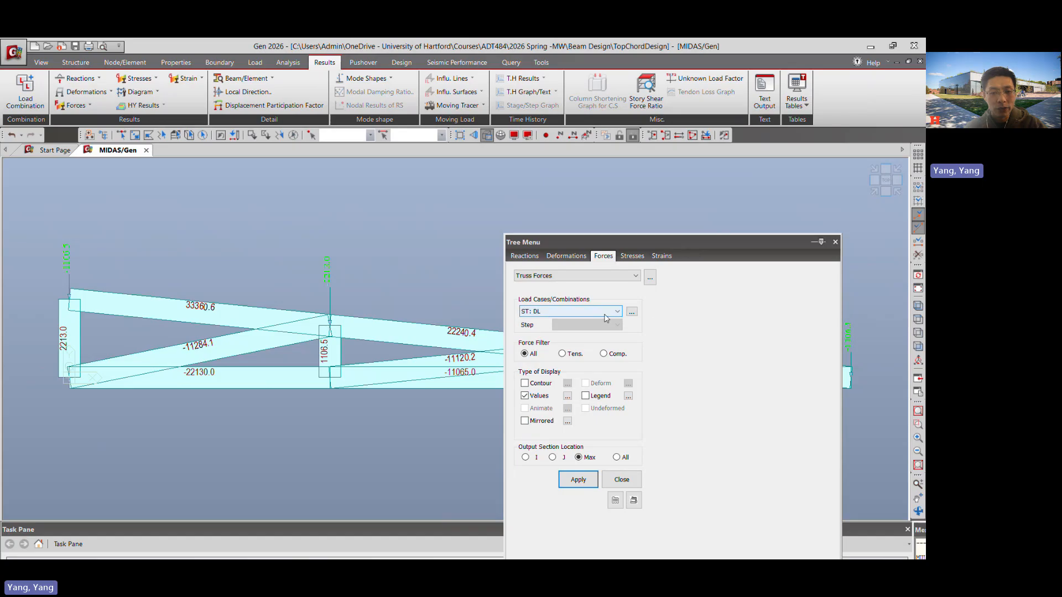
click(579, 330)
click(578, 479)
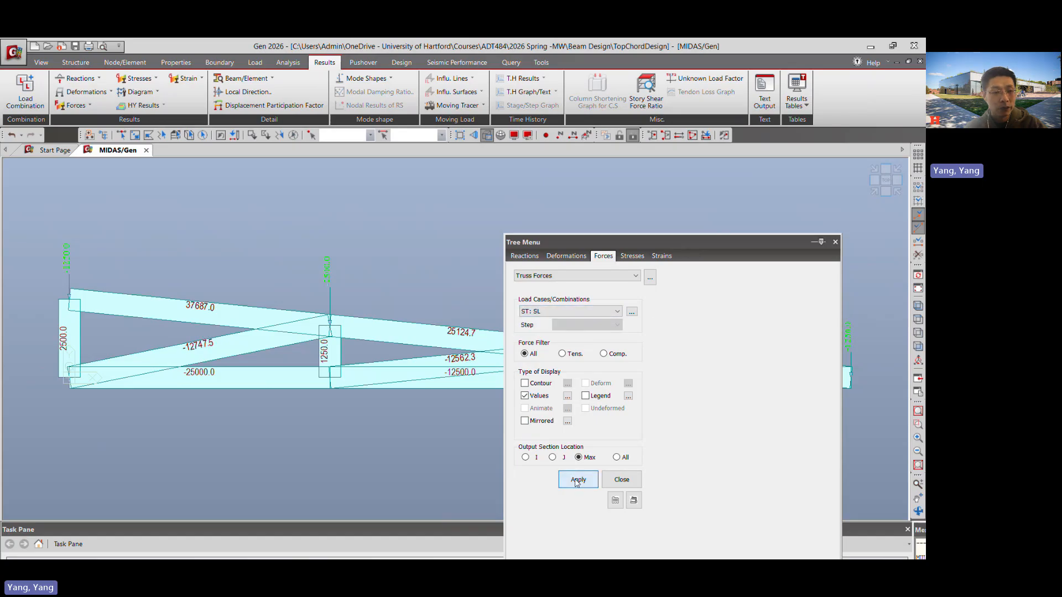
drag(685, 242, 575, 435)
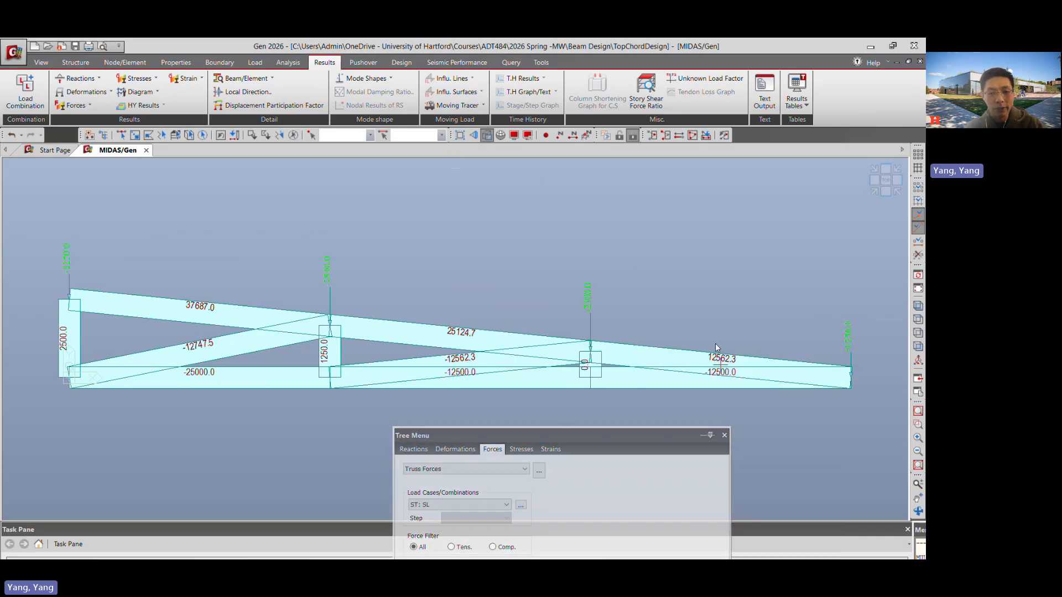
click(724, 435)
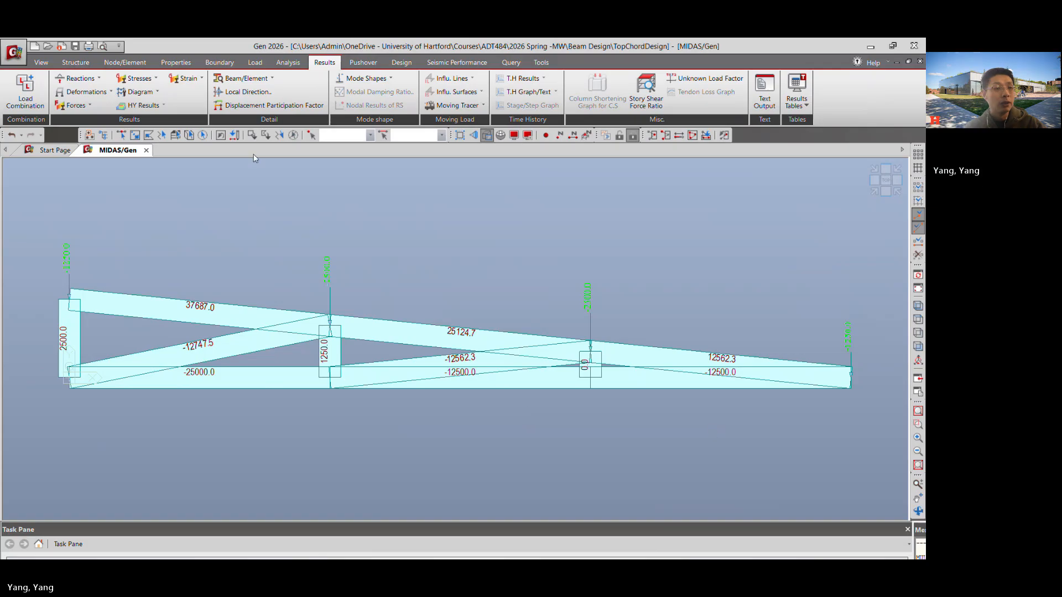
click(88, 45)
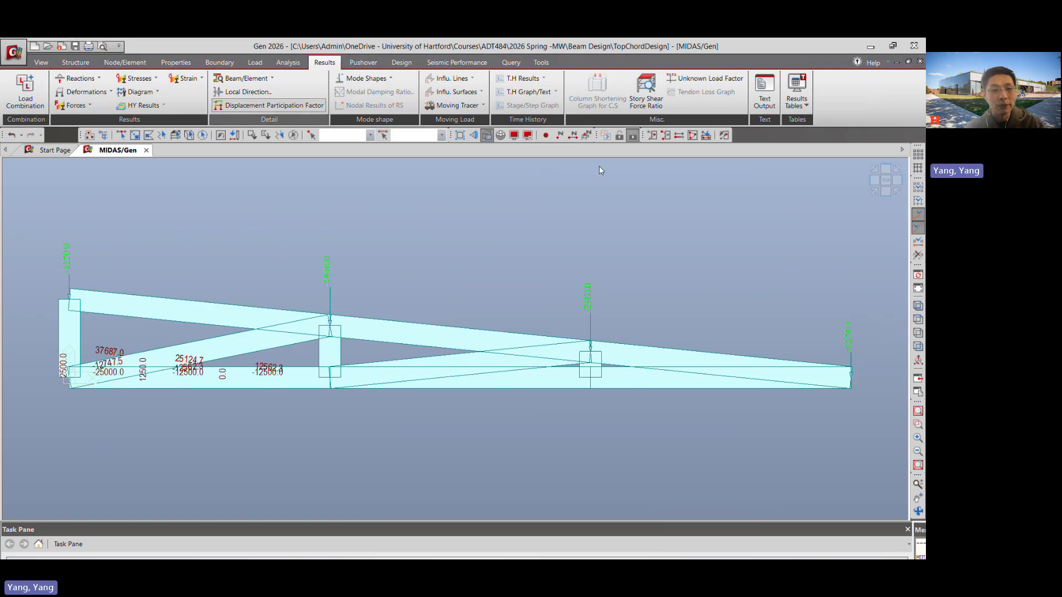
scroll(441, 304, up, 3)
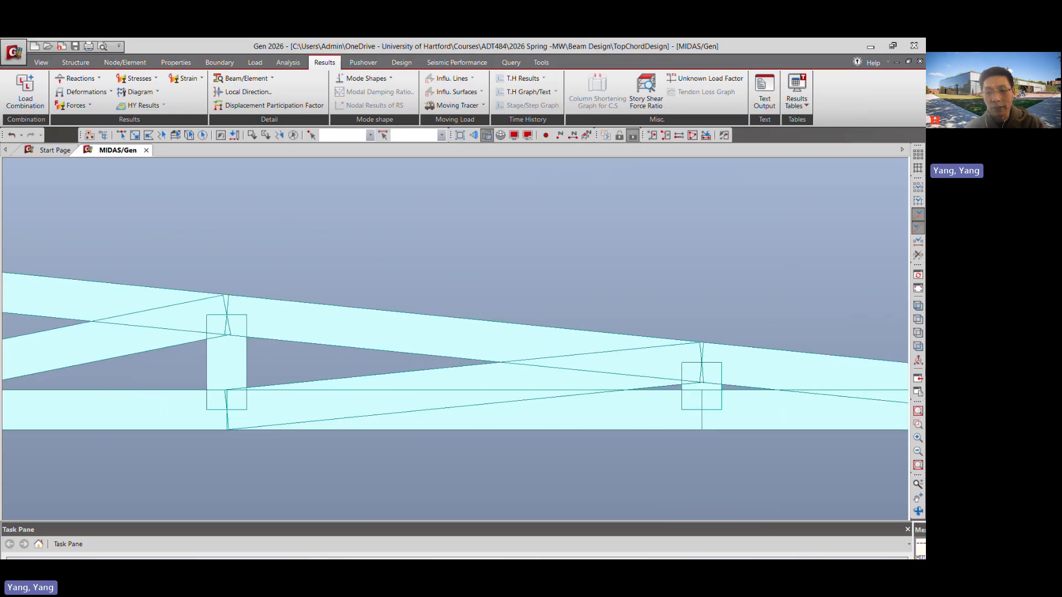
scroll(442, 305, down, 1)
click(918, 412)
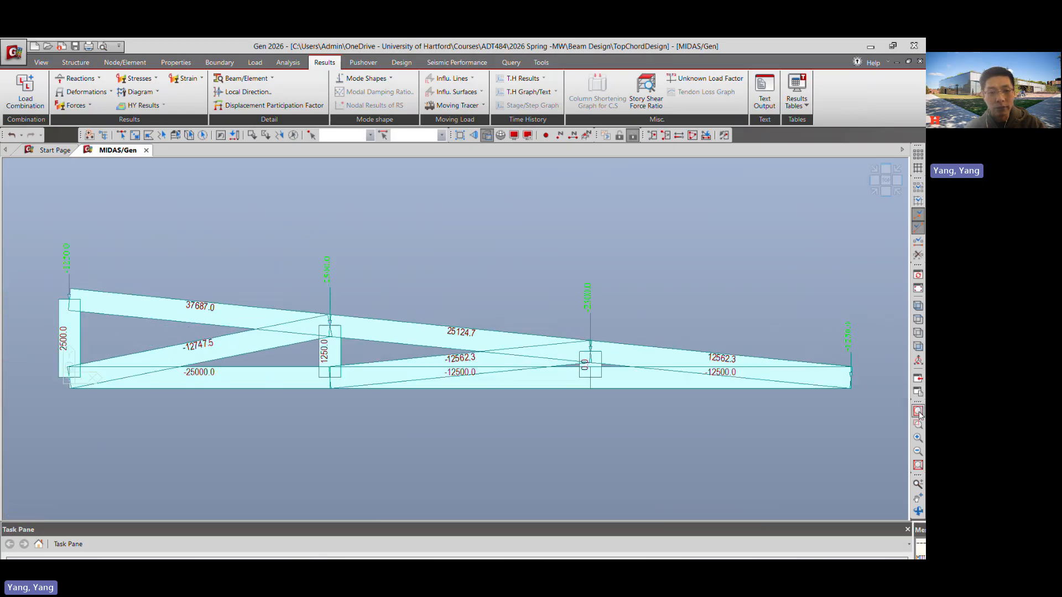
Try to auto-generate Steel Design load combinations with the Eurocode3:05 design code.
click(40, 105)
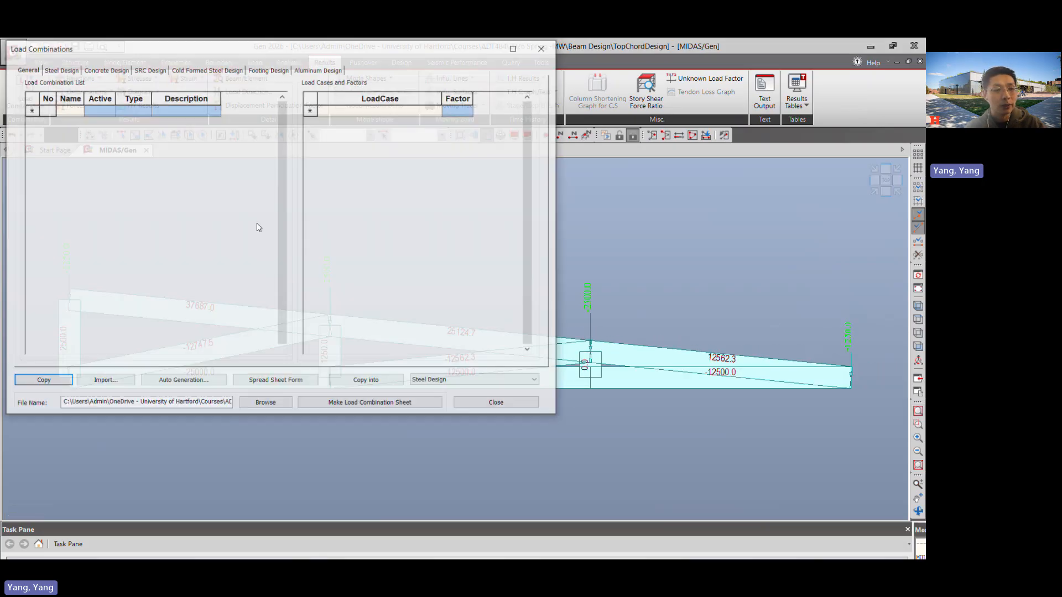
click(78, 71)
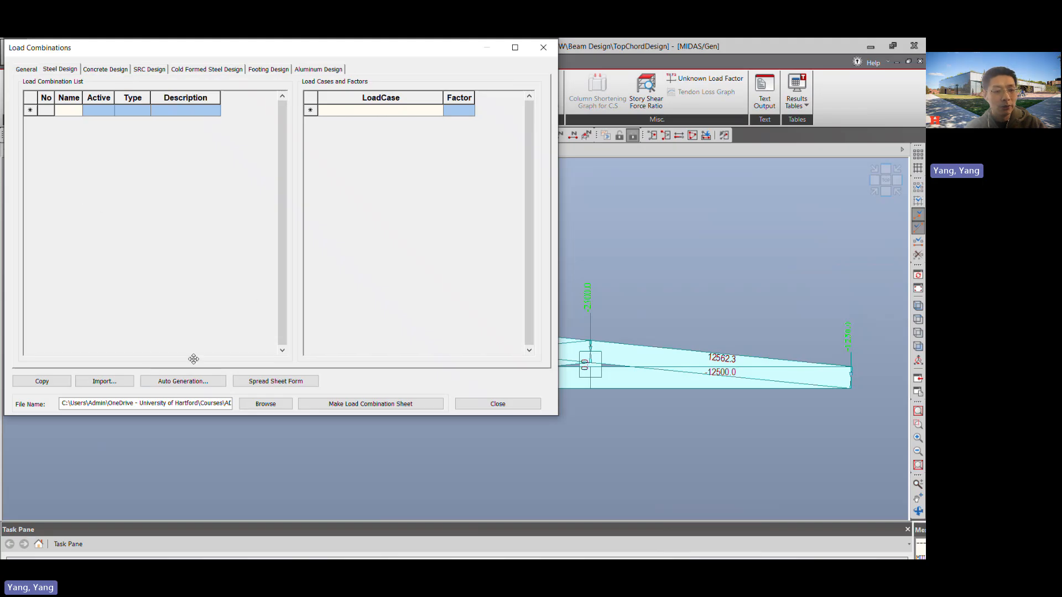
click(201, 381)
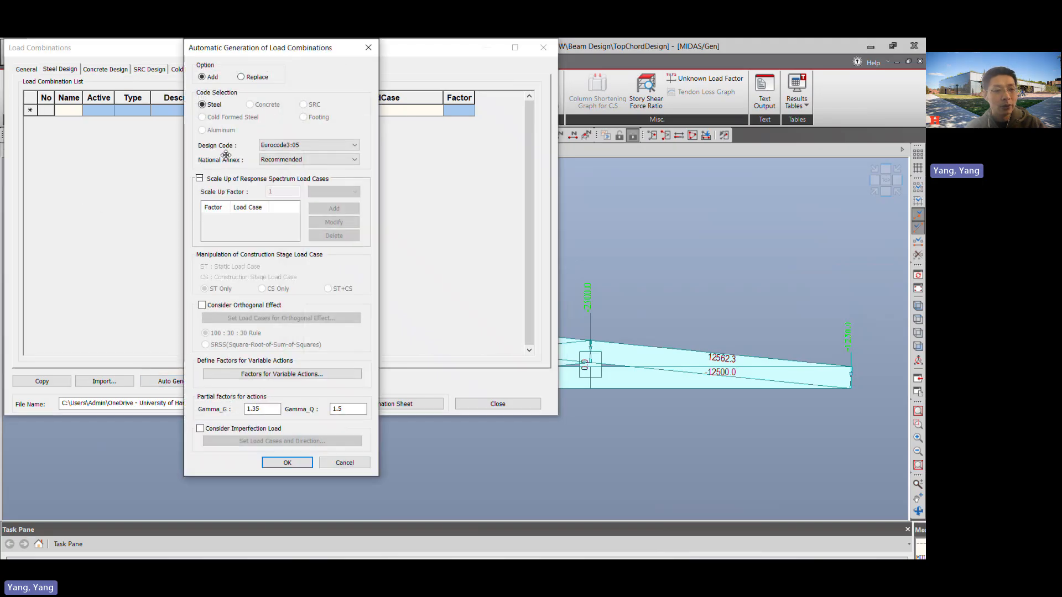
click(283, 464)
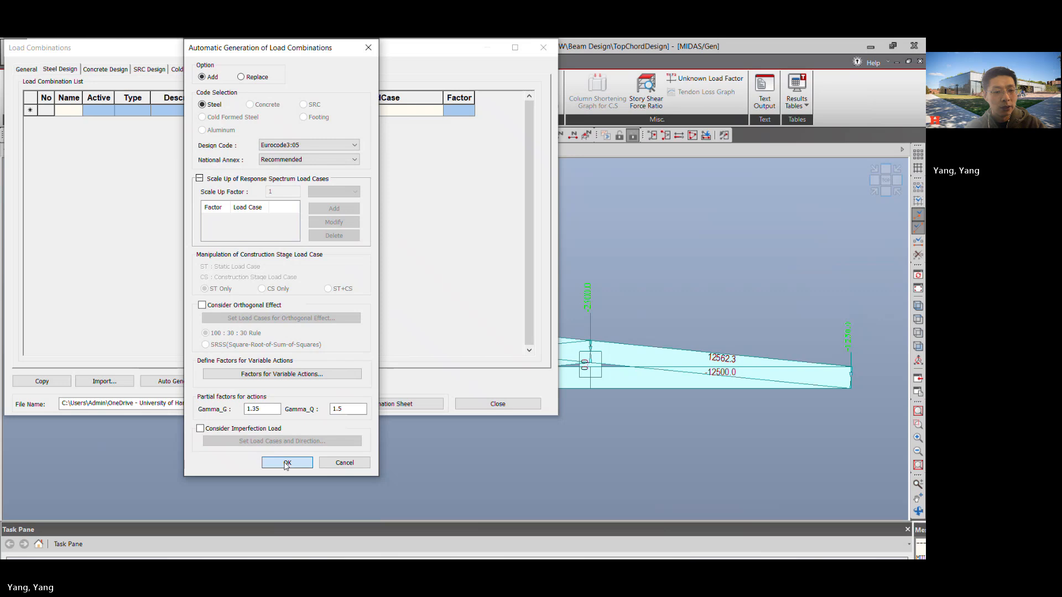
click(312, 292)
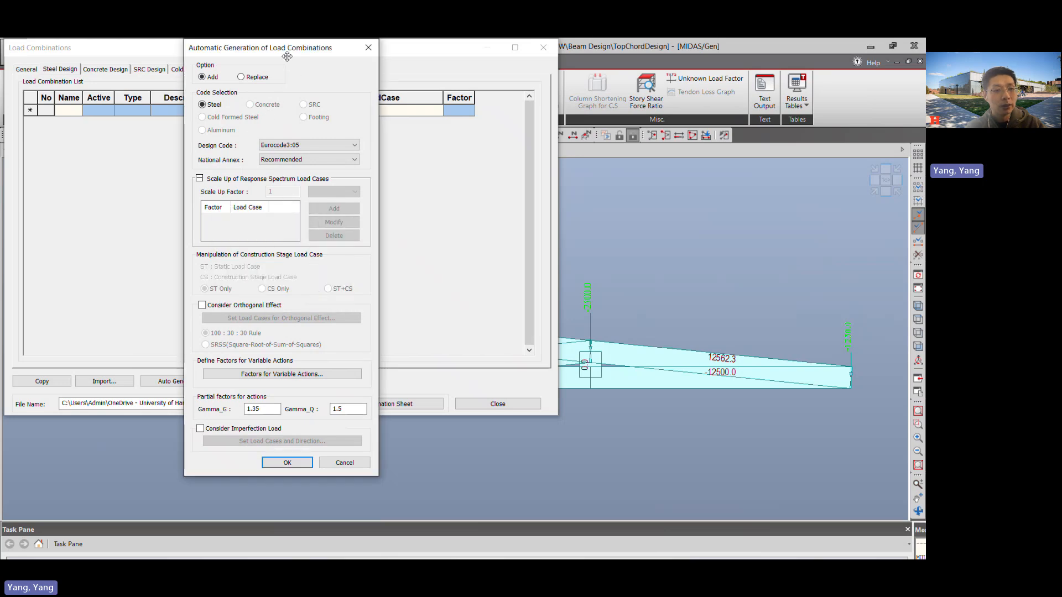
drag(287, 57, 304, 81)
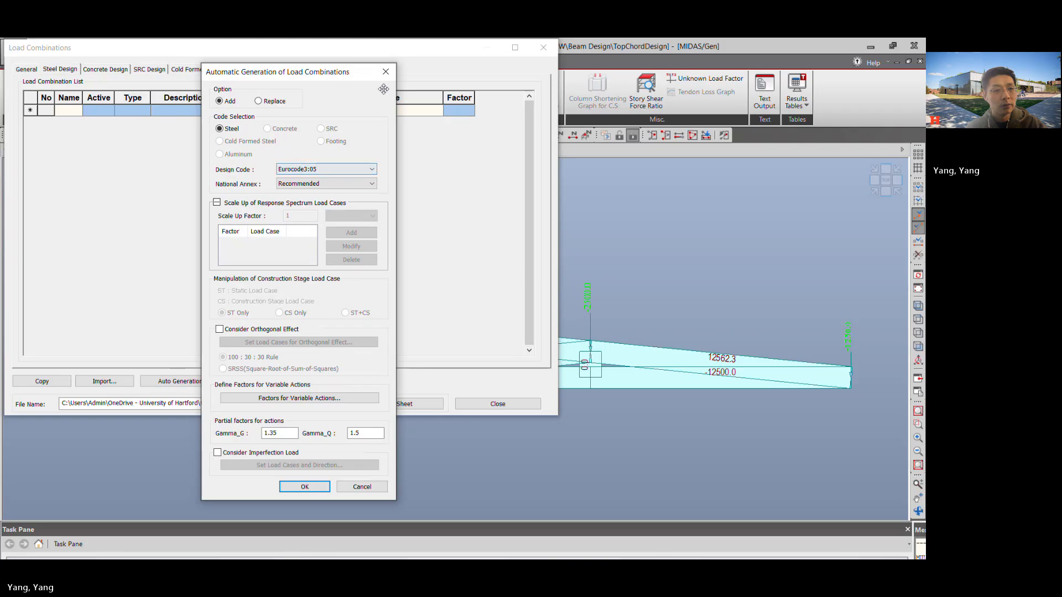
click(386, 72)
drag(307, 53, 382, 162)
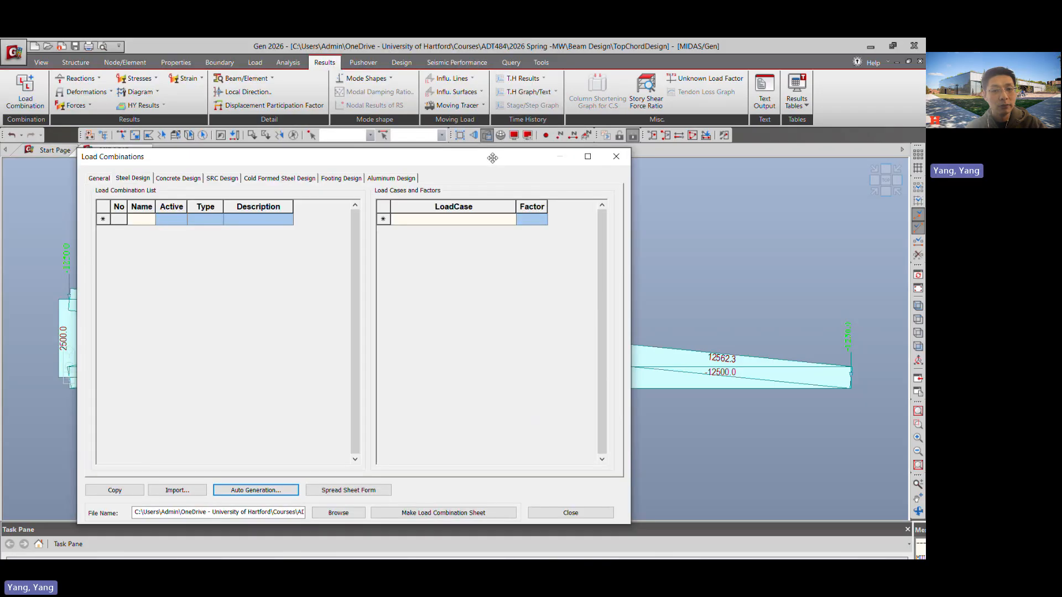
click(610, 163)
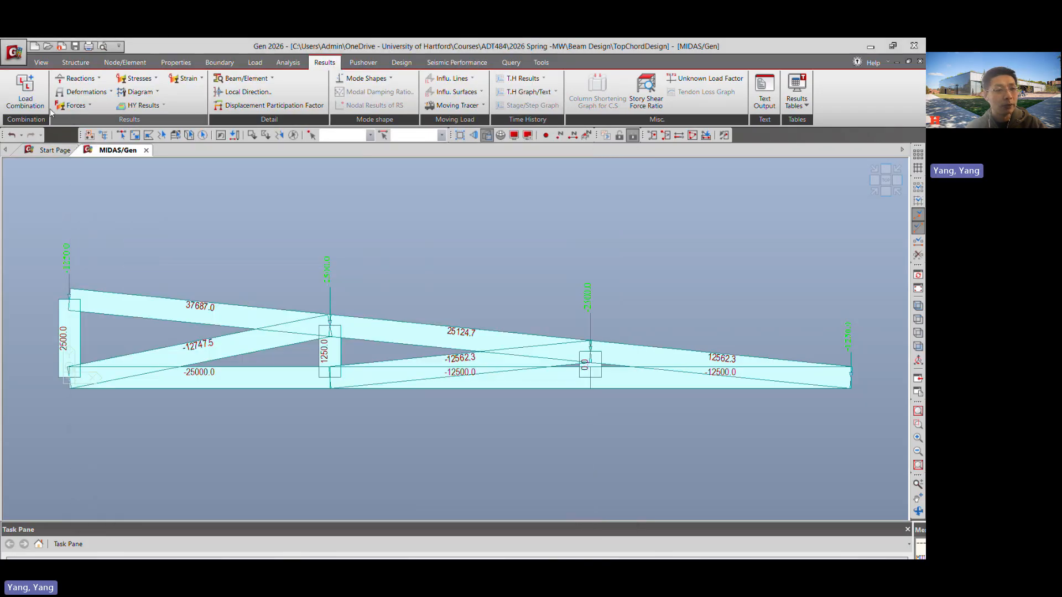
Auto-generate the General load combinations for steel using the AISC(16th)-LRFD22 design code.
click(25, 91)
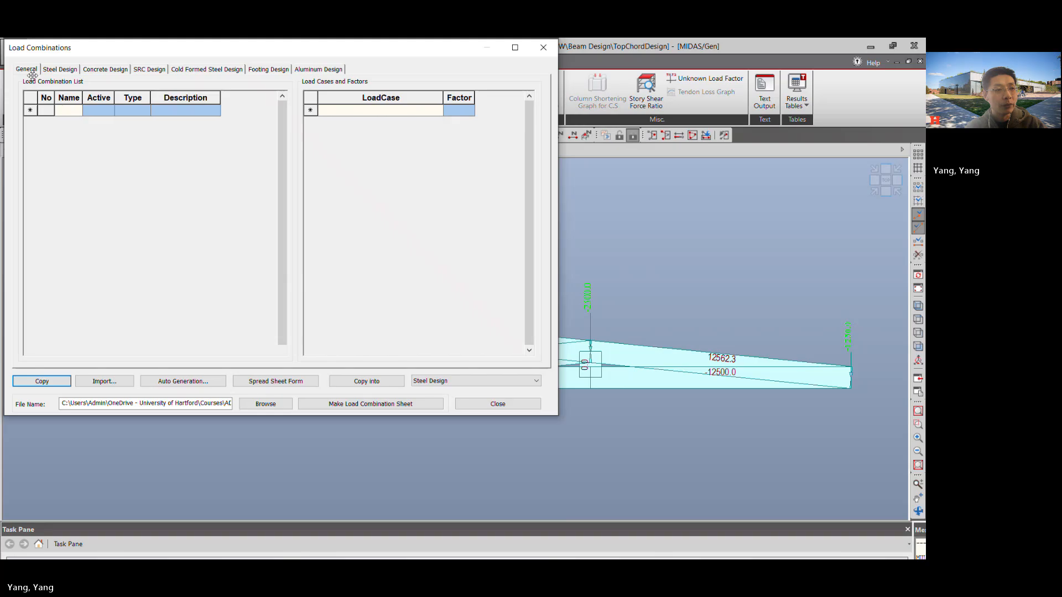
click(176, 386)
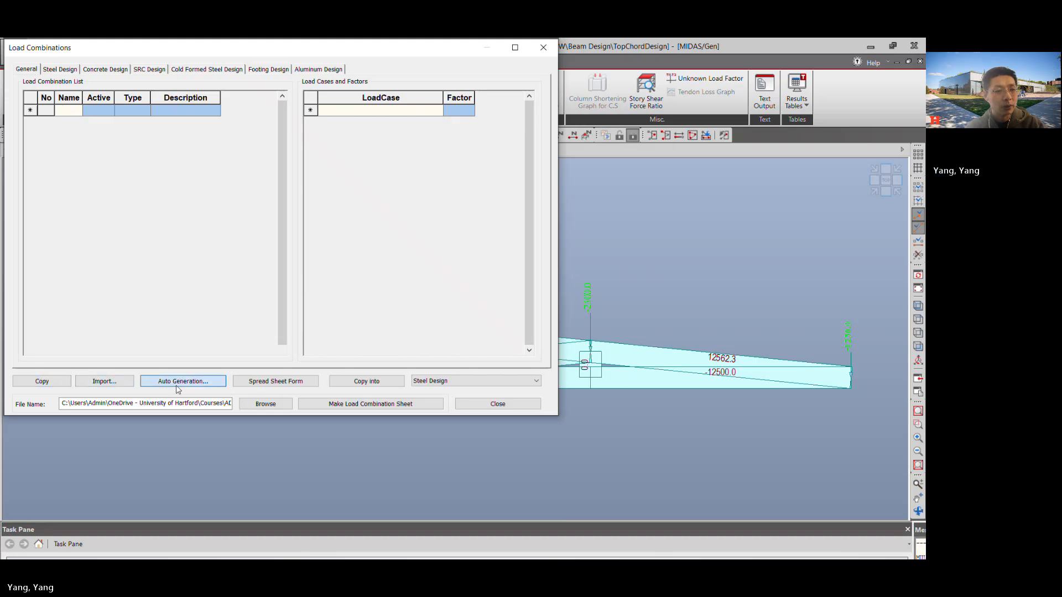
click(287, 463)
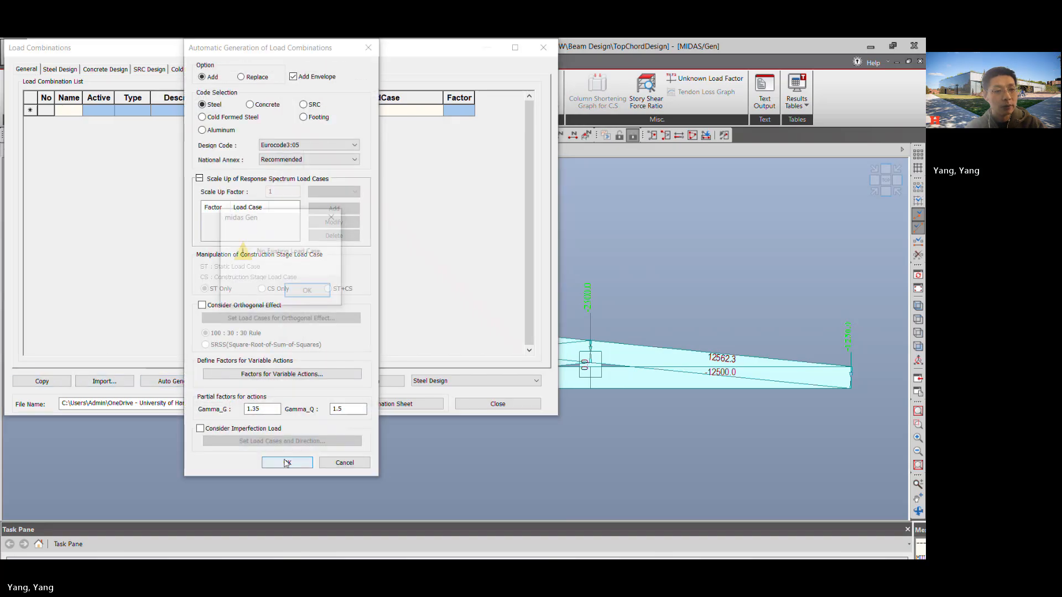
click(307, 291)
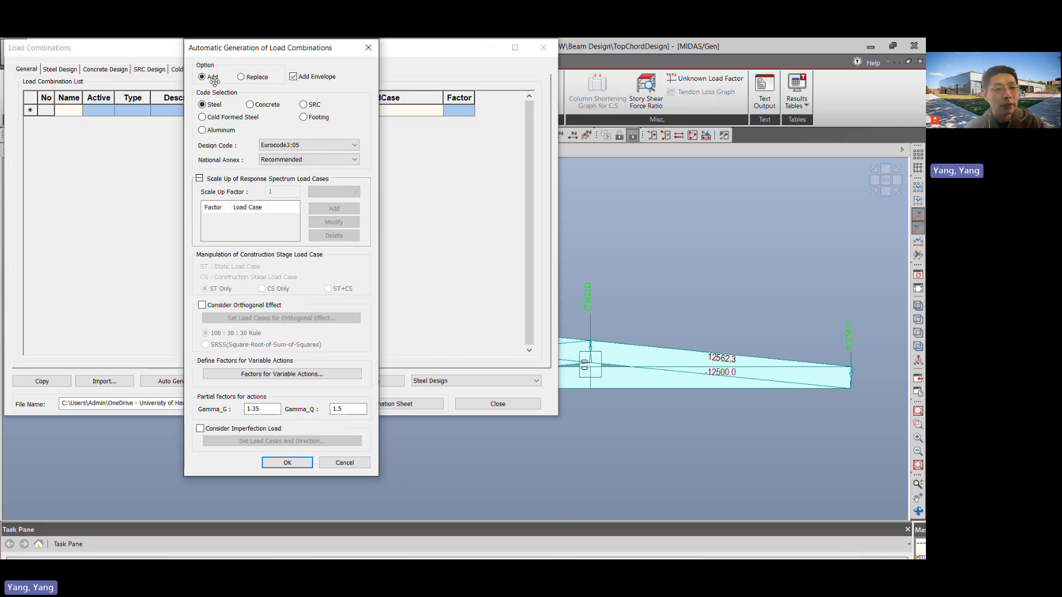
click(299, 146)
click(318, 171)
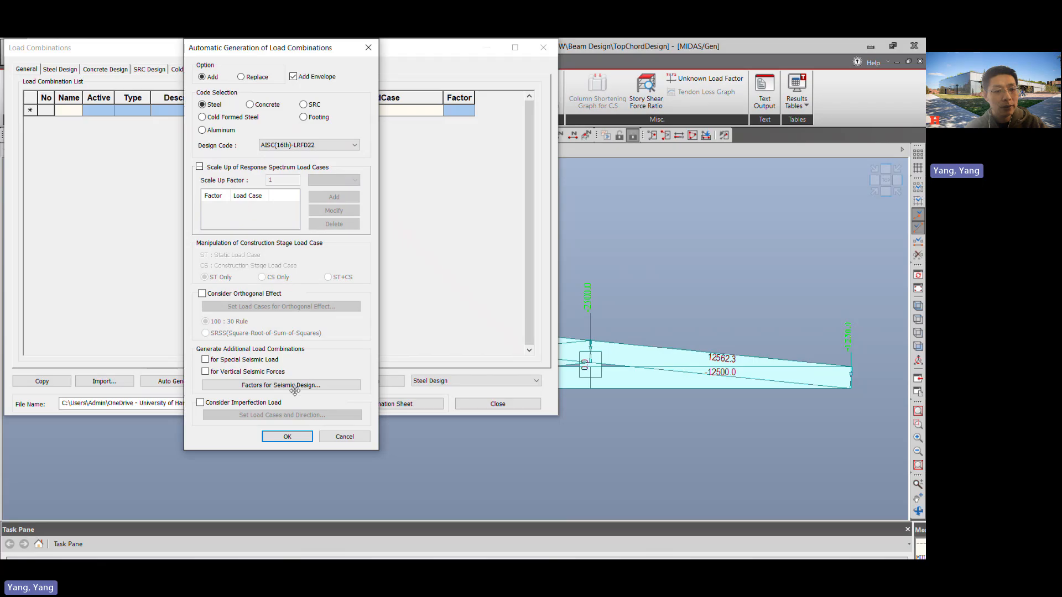
click(287, 437)
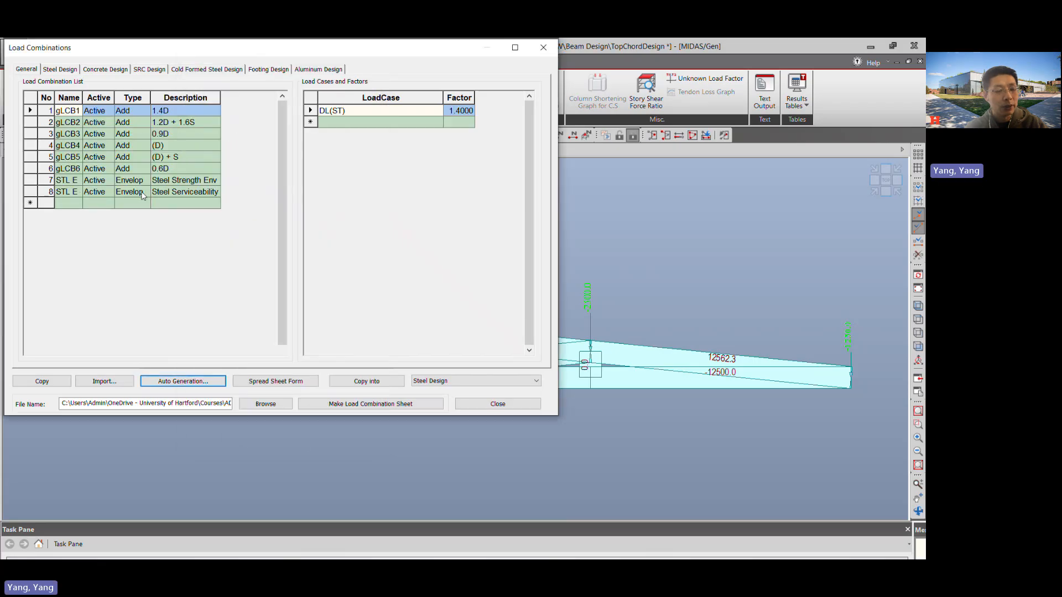
Delete all the auto-generated load combinations from the General load combination list.
click(61, 70)
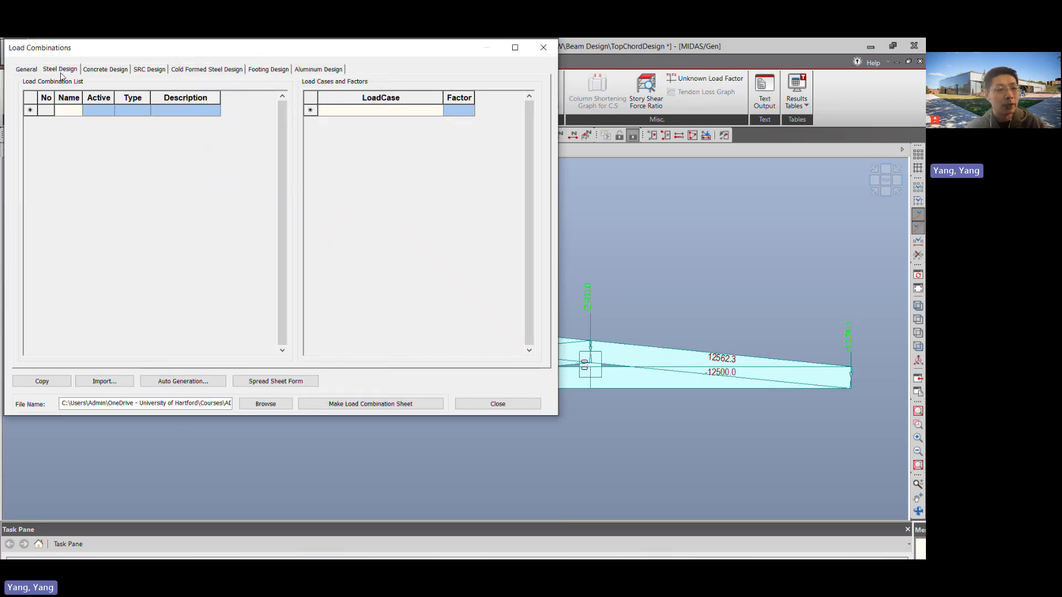
click(28, 70)
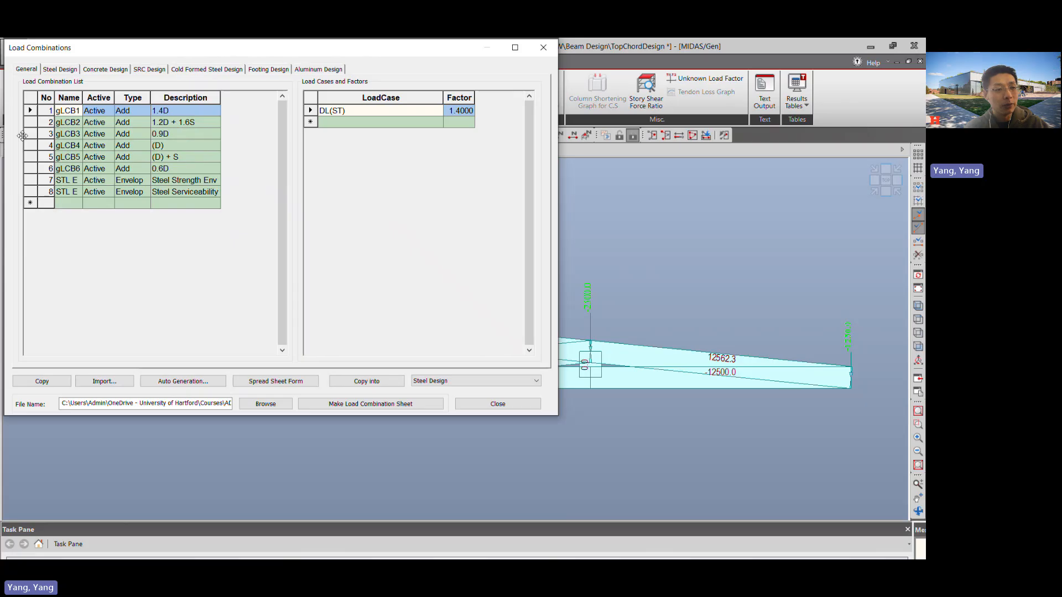
drag(23, 135, 43, 206)
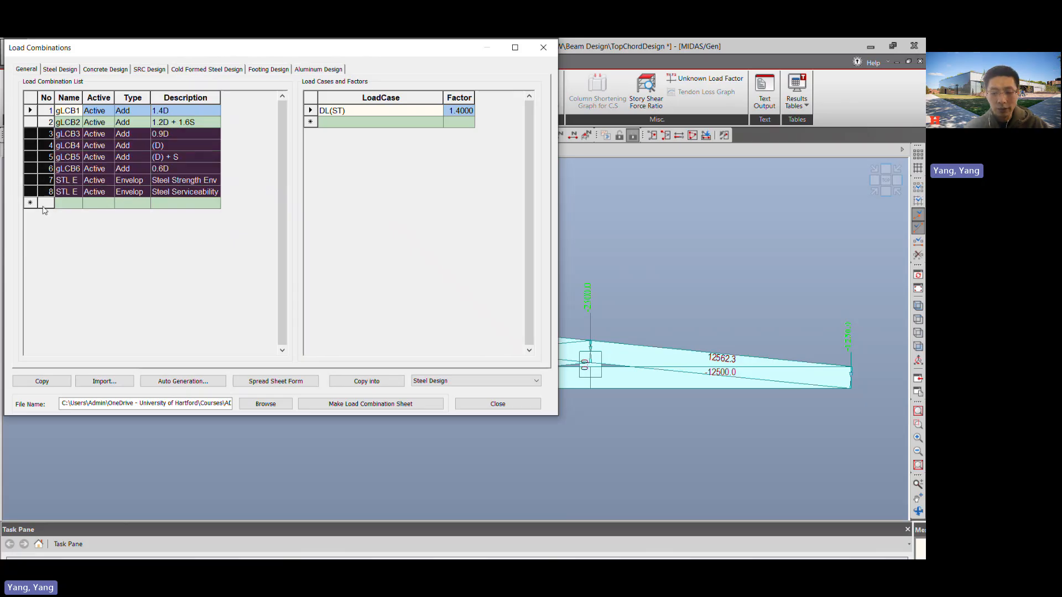
key(Delete)
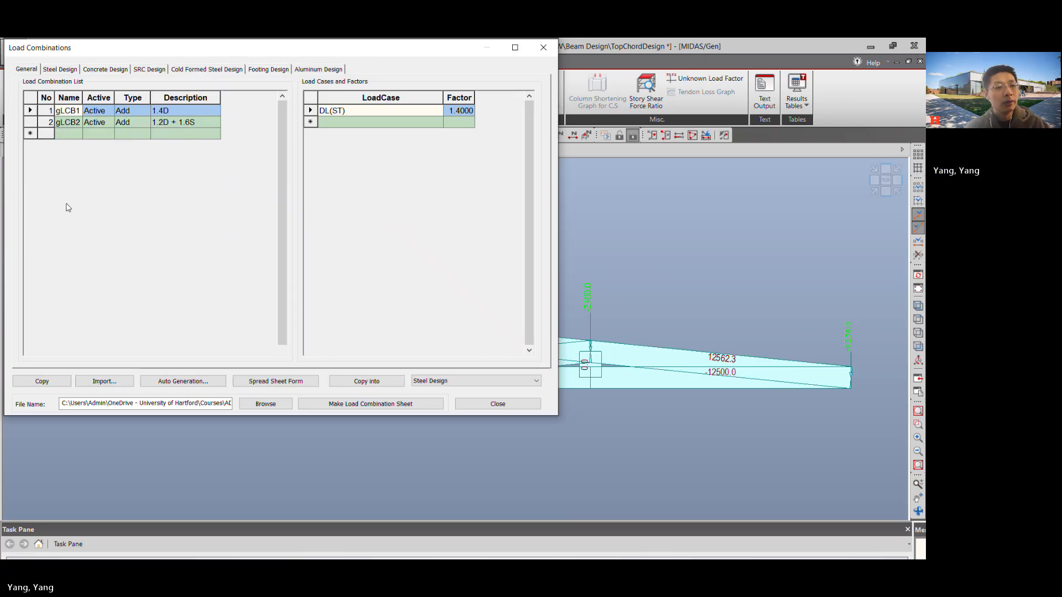
key(Delete)
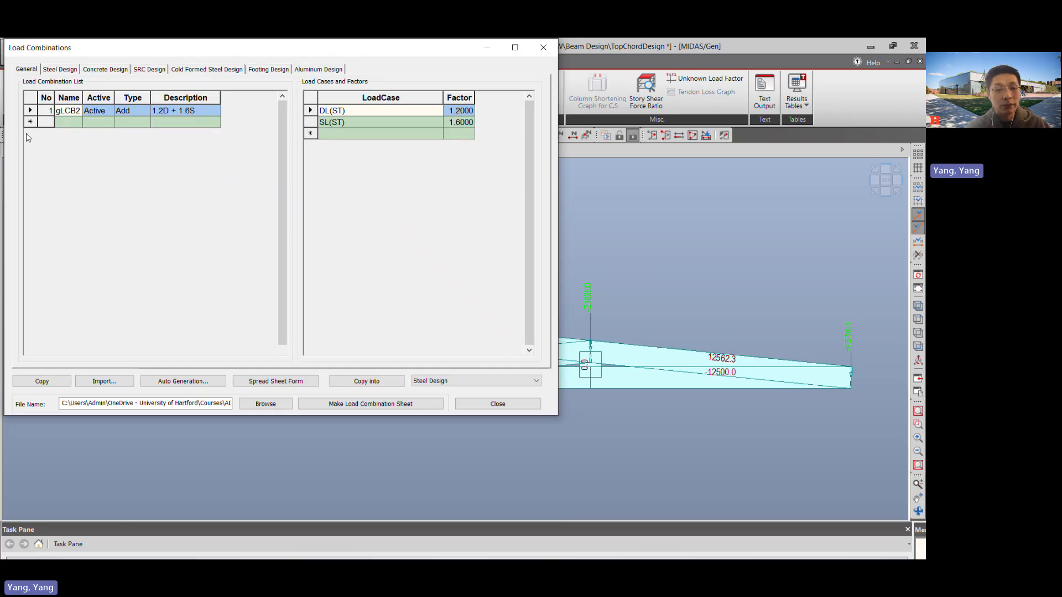
click(30, 110)
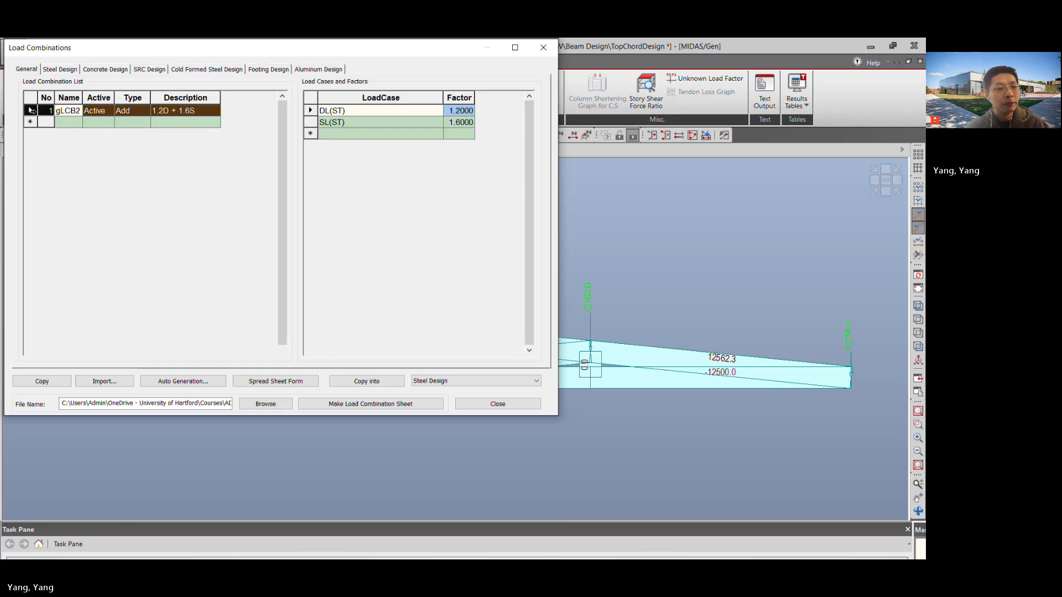
key(Delete)
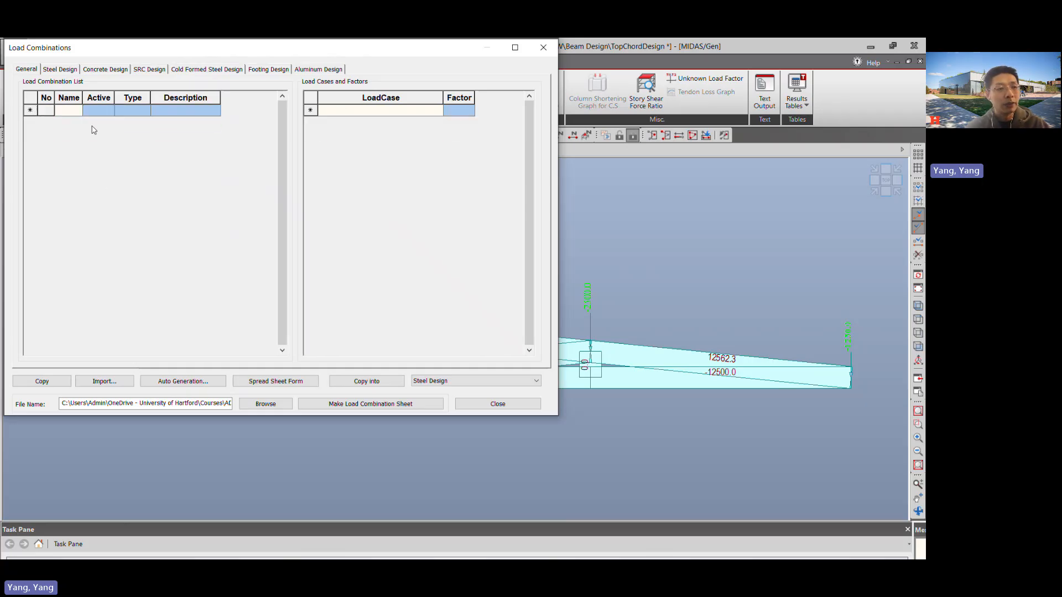
Auto-generate the Steel Design load combinations using the AISC(16th)-LRFD22 design code.
click(72, 74)
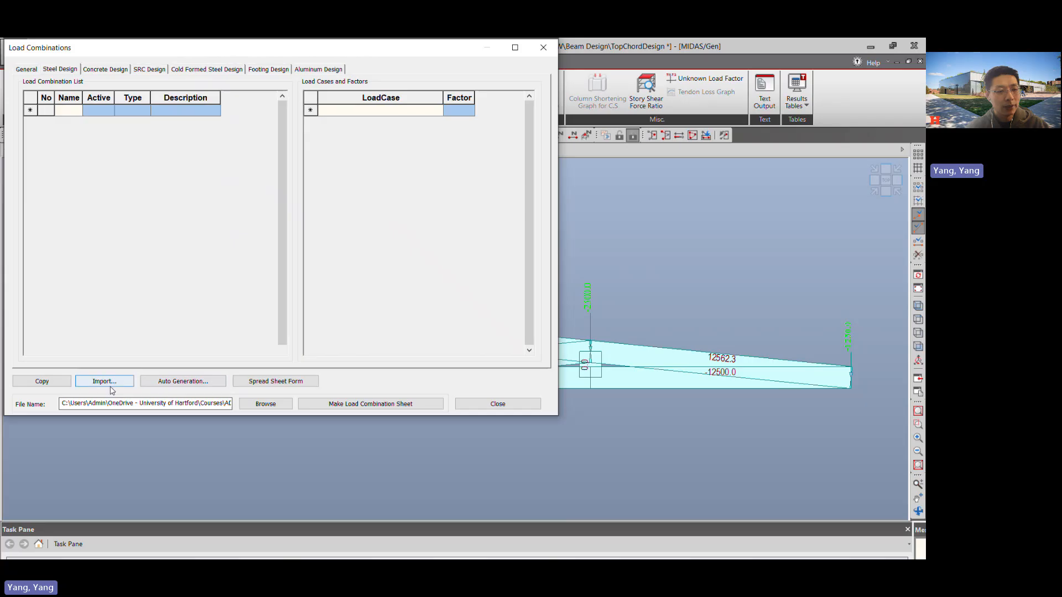
click(198, 381)
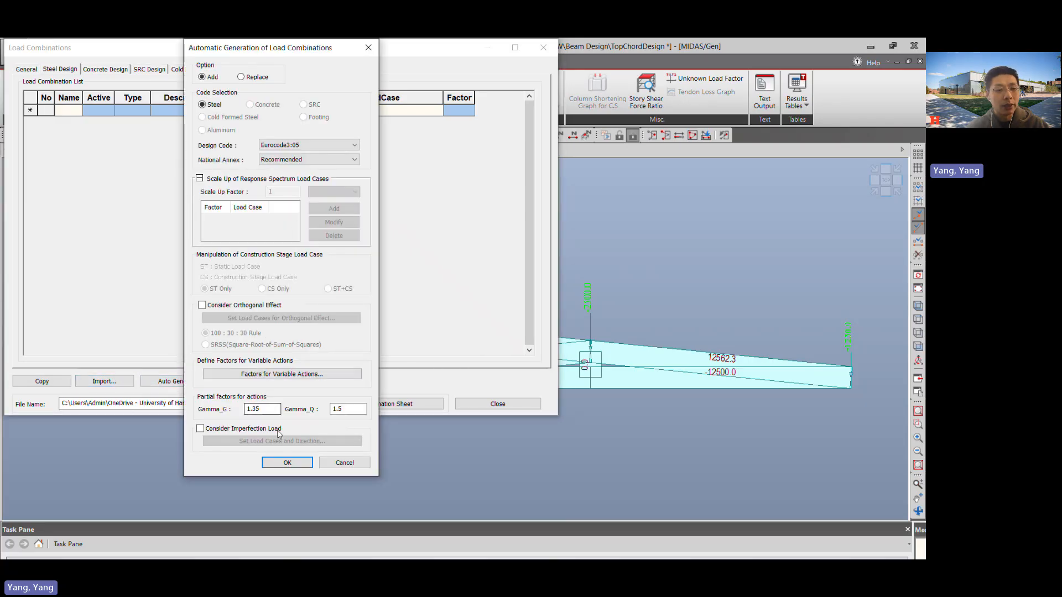
click(306, 146)
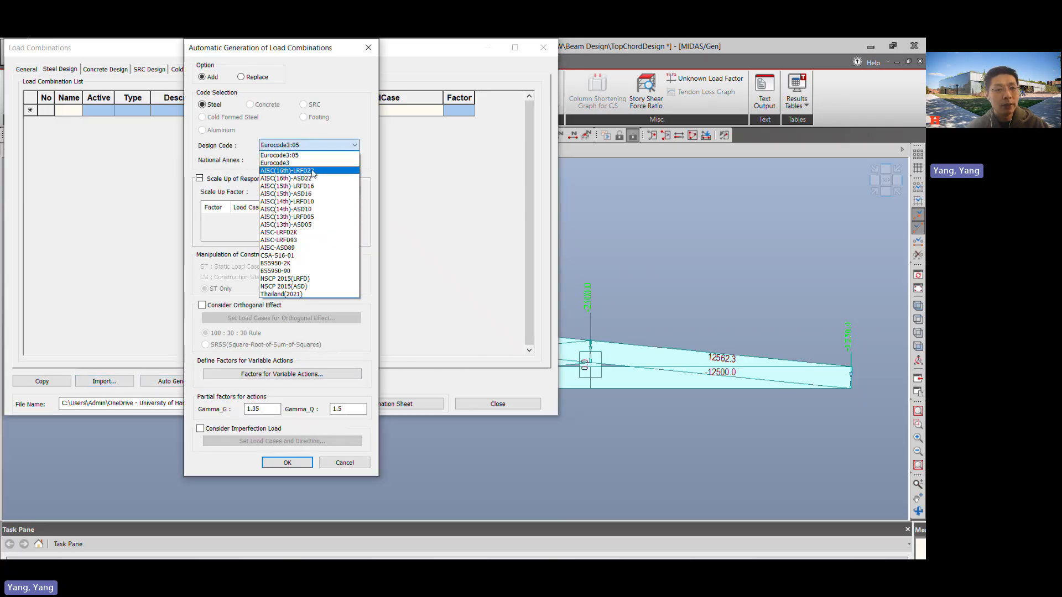
click(287, 170)
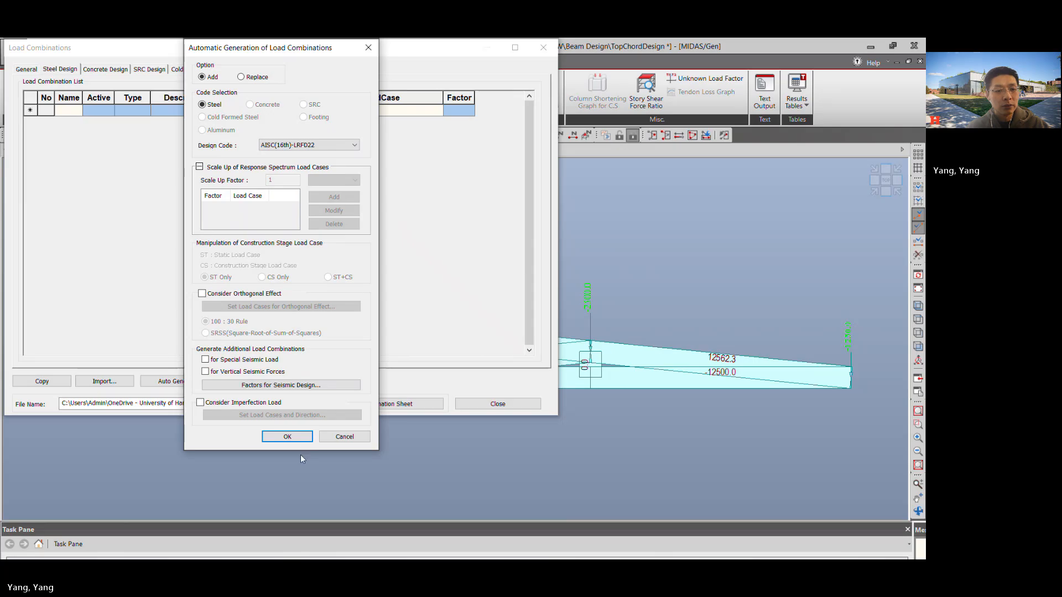
click(287, 436)
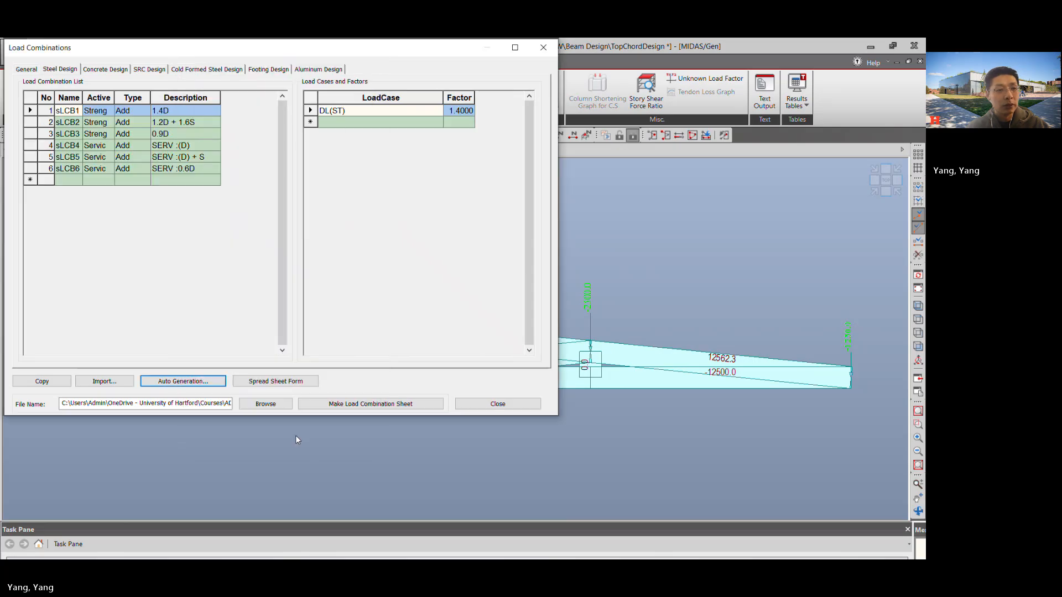
Delete the Steel Design combinations sLCB3 through sLCB6, keeping only 1.4D and 1.2D + 1.6S.
click(50, 136)
shift+click(77, 169)
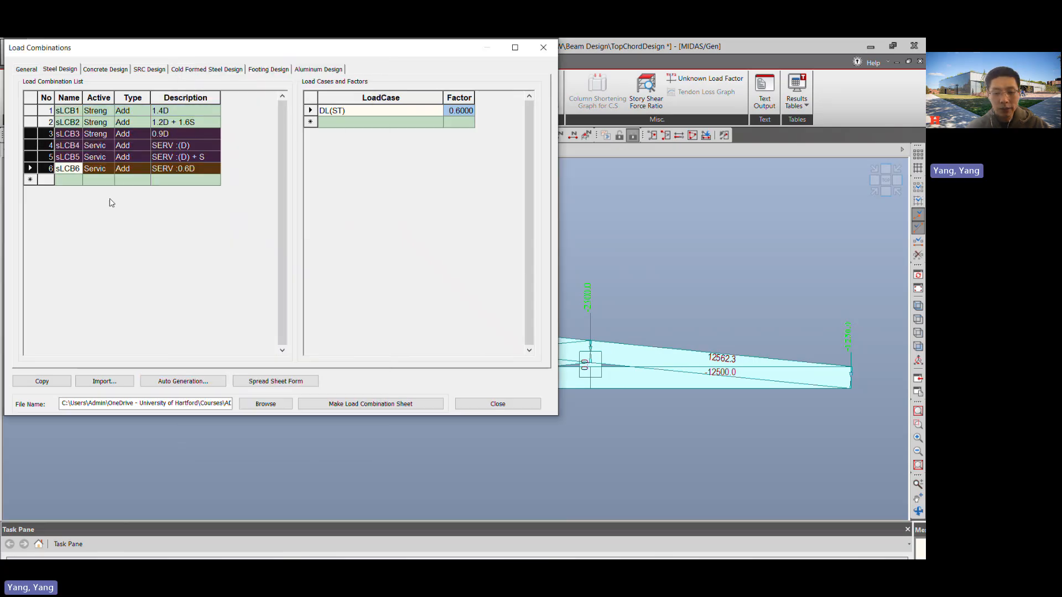
key(Delete)
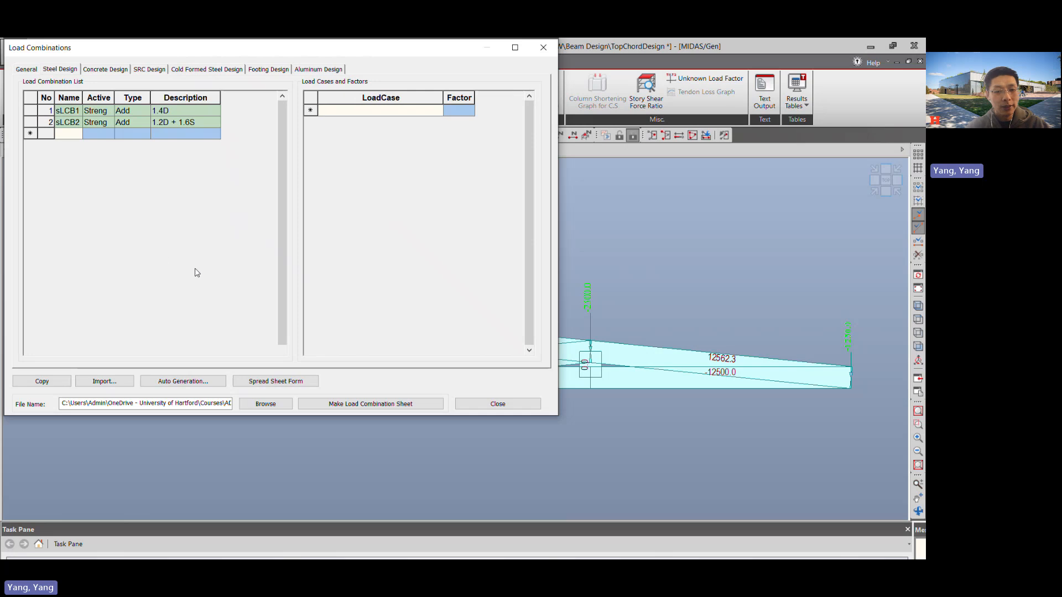
Check the load factors of combinations sLCB1 and sLCB2, then close the load combinations and save the model.
click(213, 112)
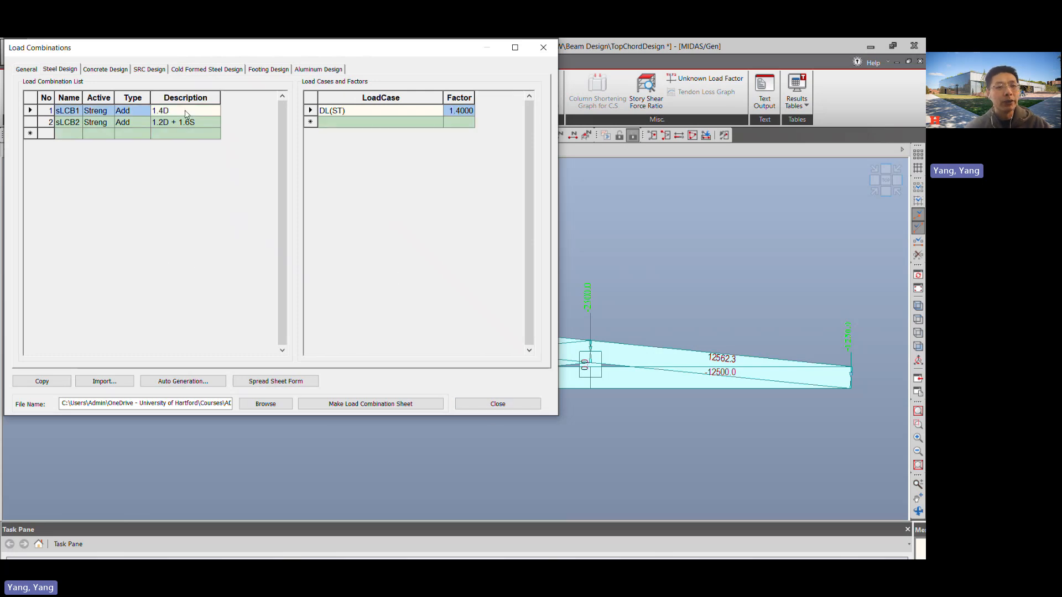
click(93, 123)
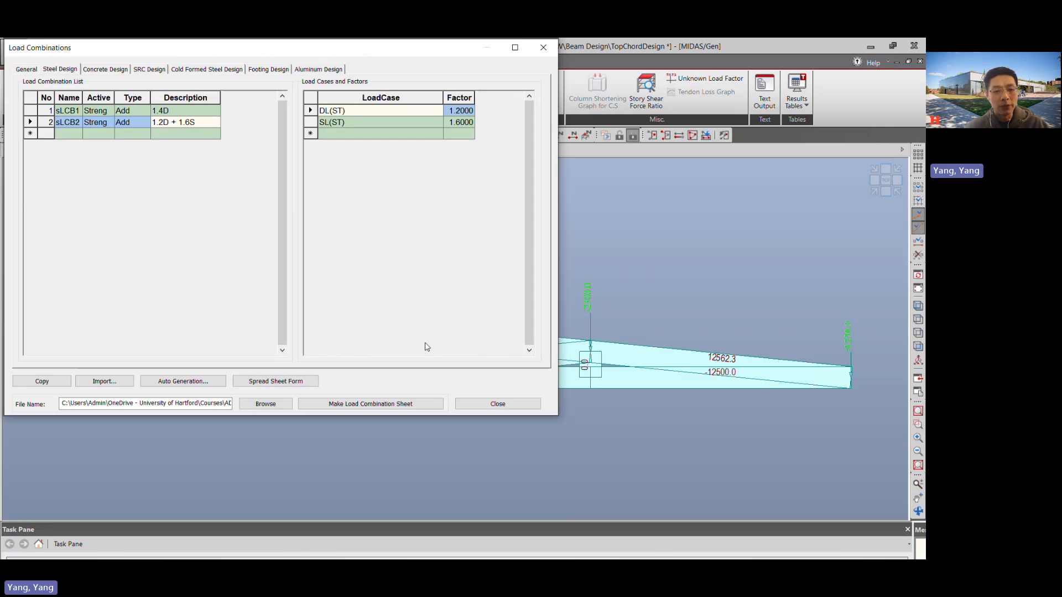
click(498, 404)
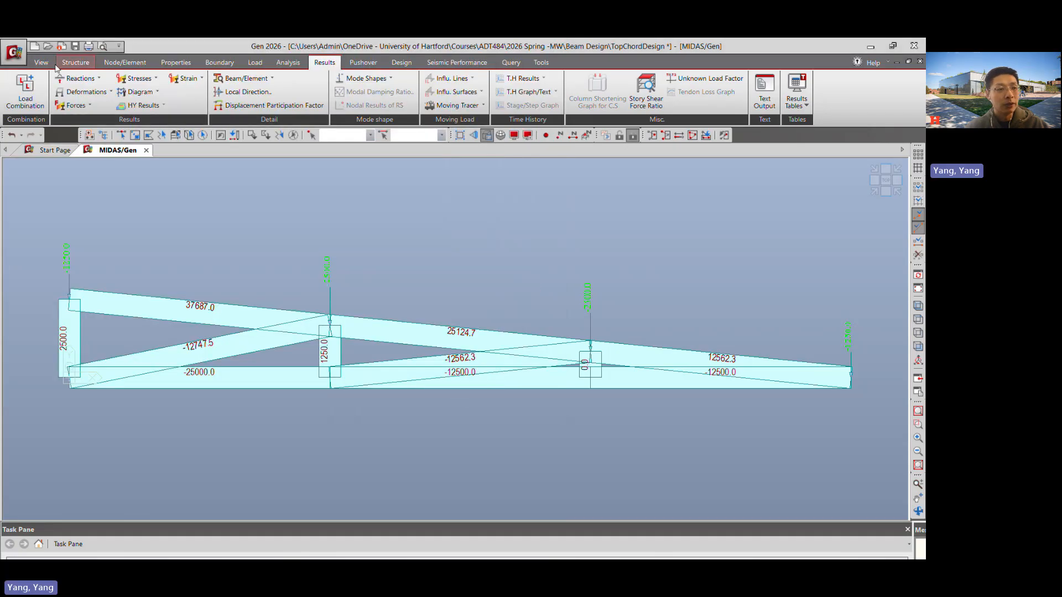
click(74, 46)
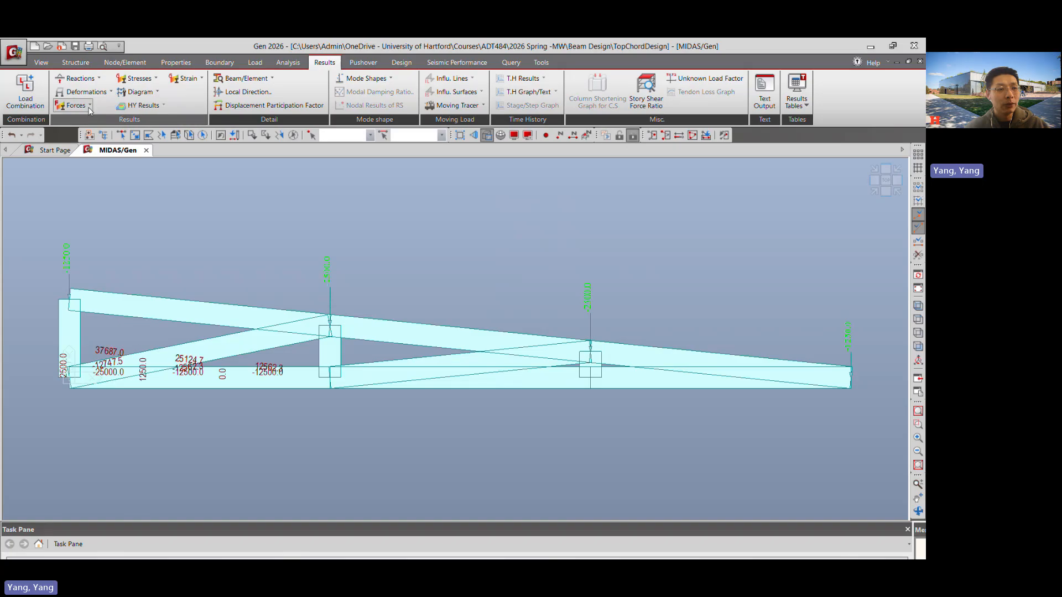
Bring up the force results settings and set the result type to Truss Forces.
click(88, 106)
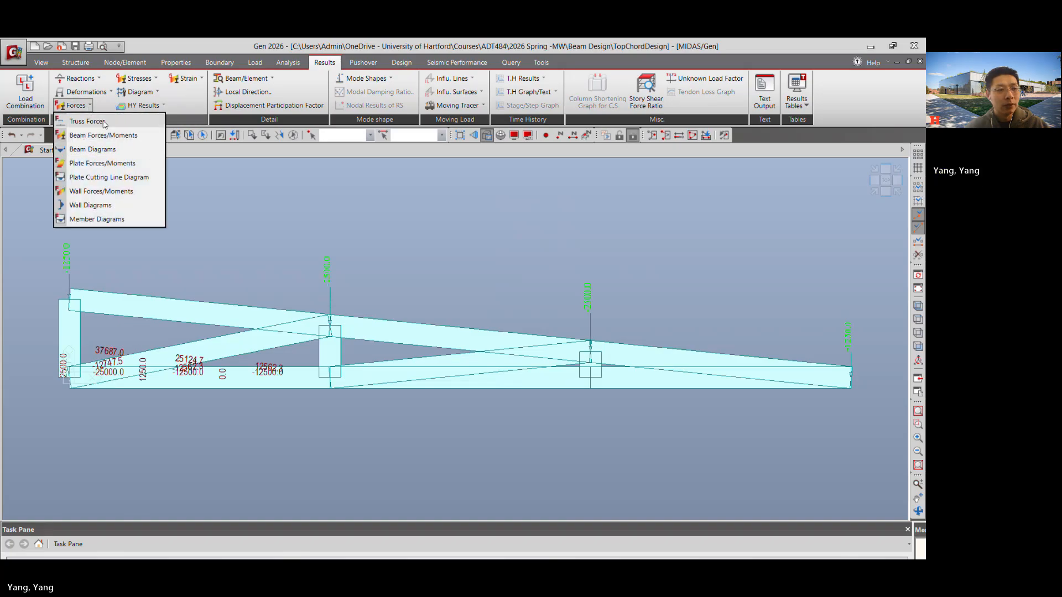
click(95, 121)
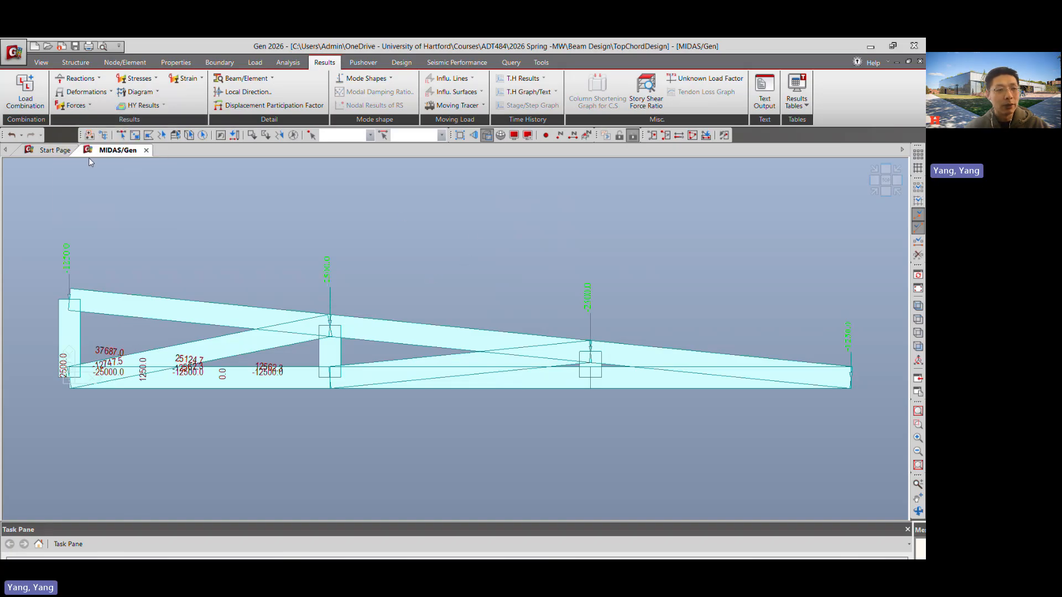
click(74, 105)
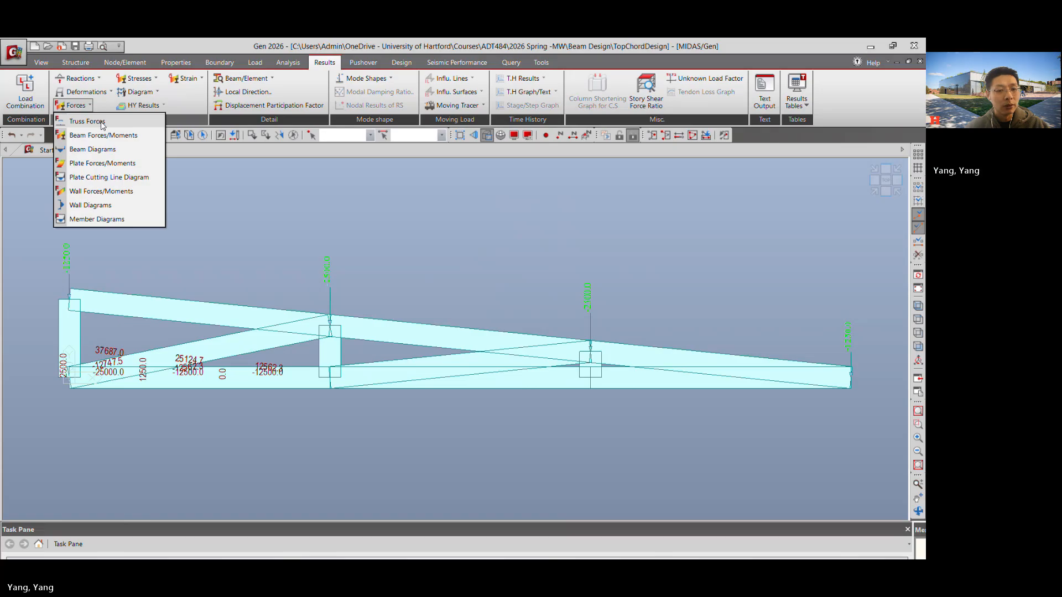
click(101, 123)
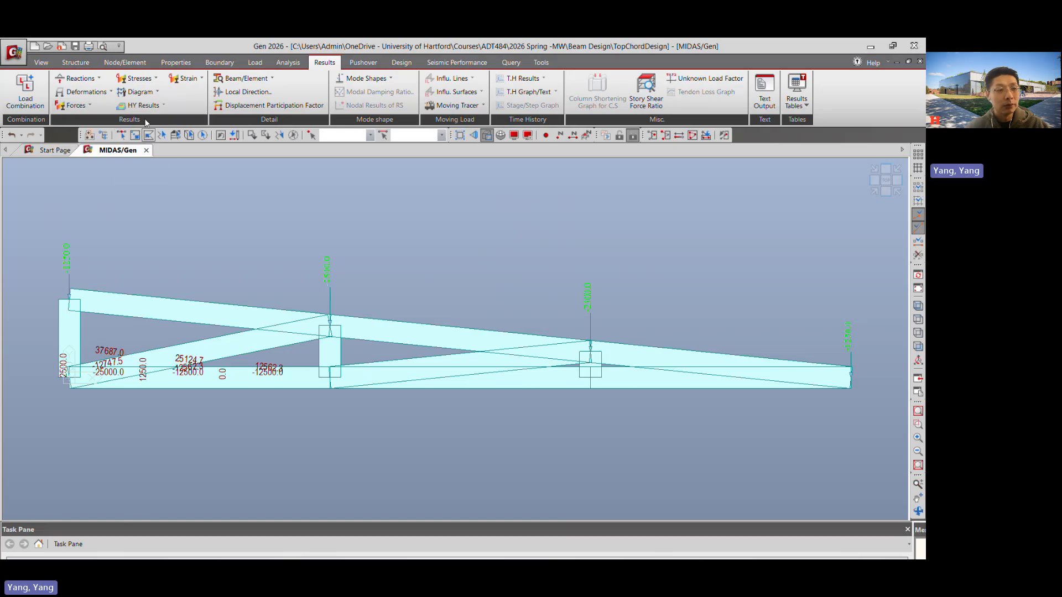
click(89, 105)
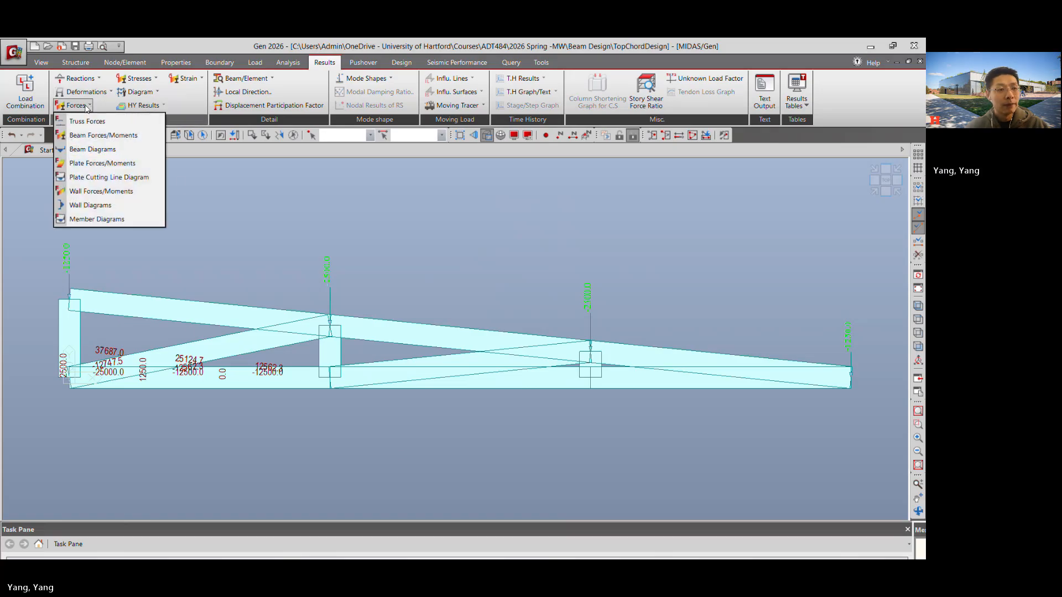
click(97, 135)
drag(543, 434, 606, 165)
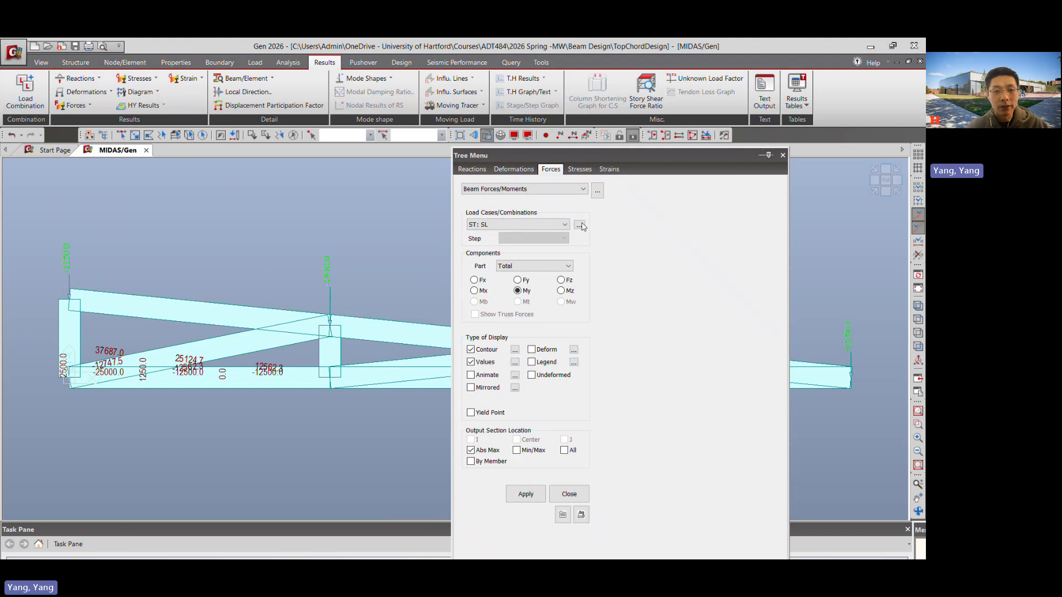
click(535, 189)
click(520, 198)
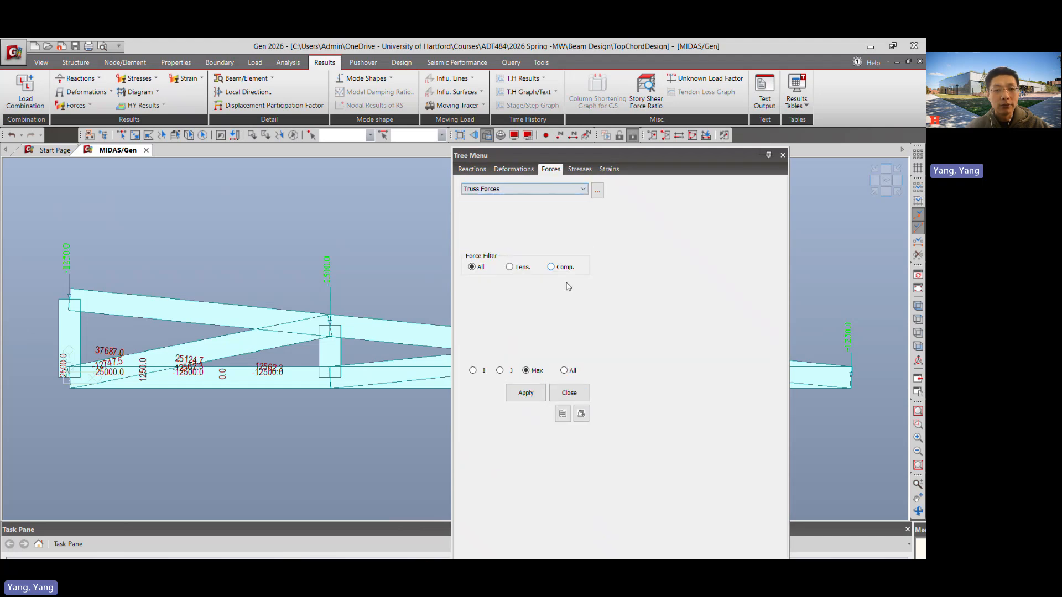
Display the truss forces for load combination CBS: sLCB2 and uncover the whole truss.
click(520, 226)
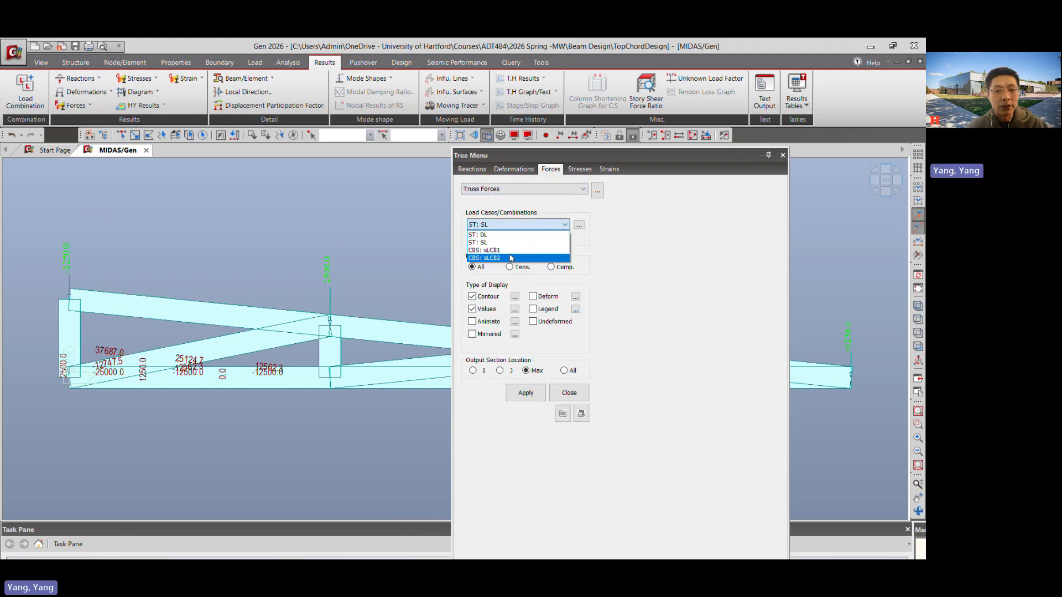
click(511, 257)
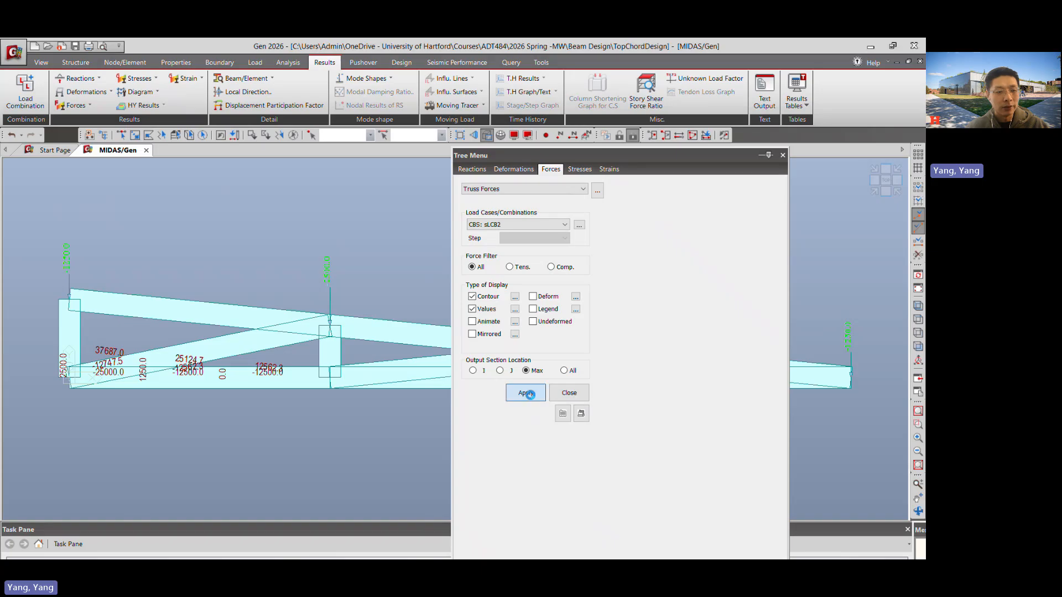
click(524, 393)
drag(470, 155, 520, 464)
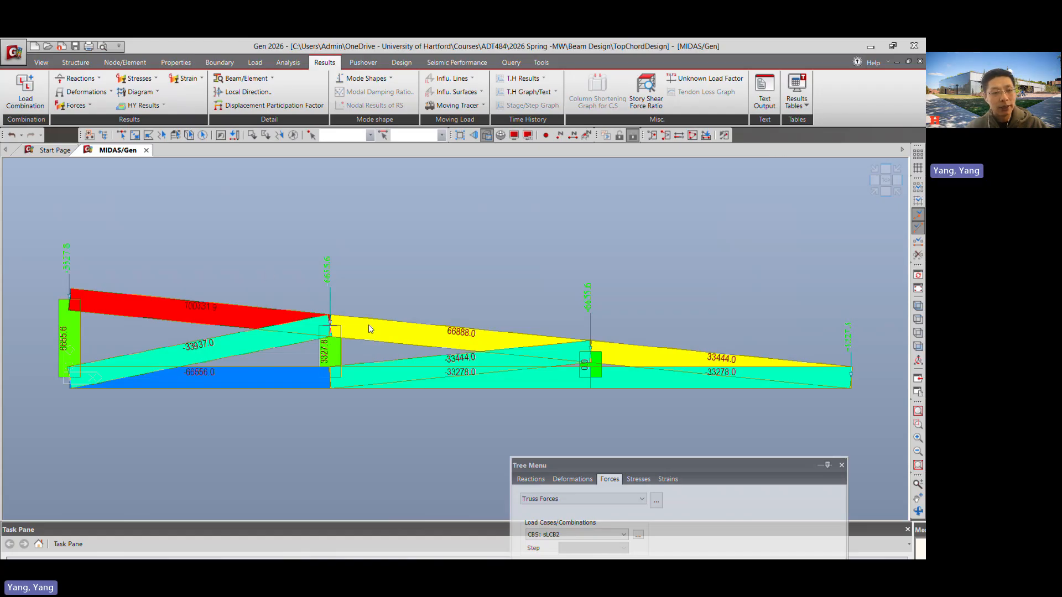
Turn off the force contour while keeping the sLCB2 values displayed, then close the force settings and save the model.
drag(656, 465, 461, 128)
click(333, 270)
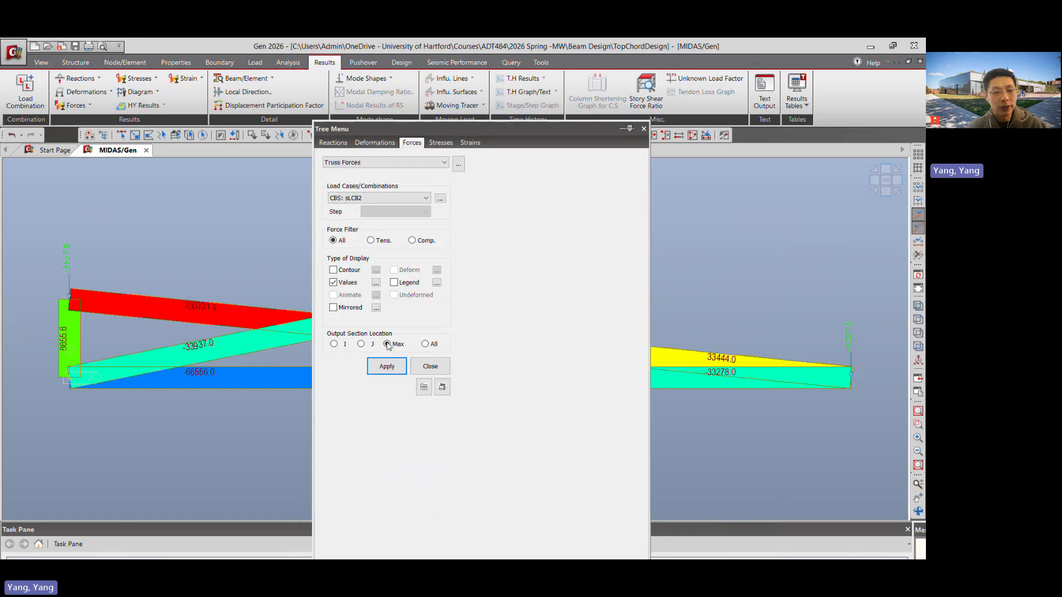
click(387, 366)
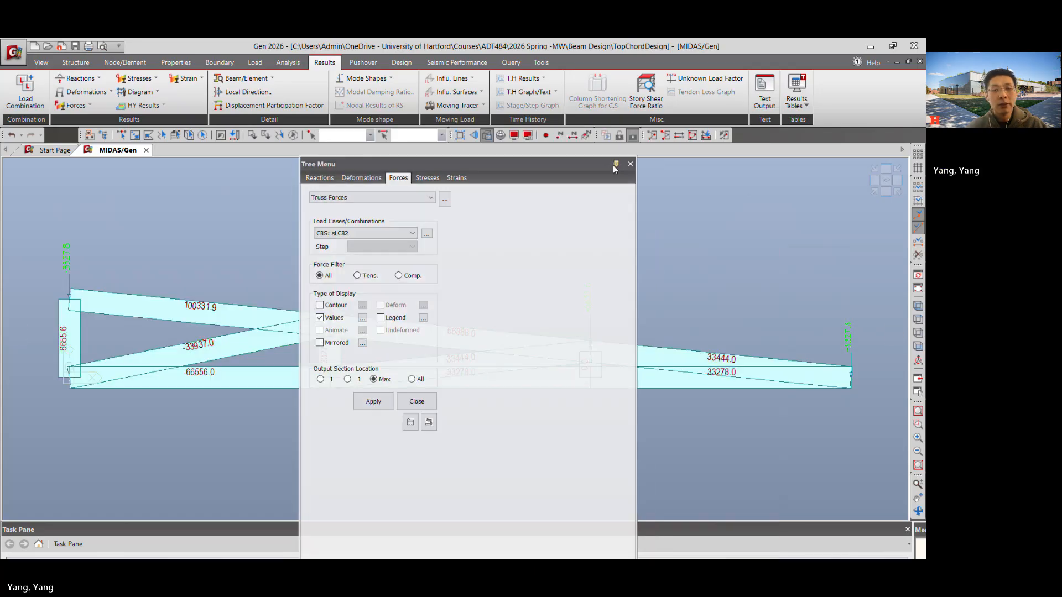
click(644, 128)
click(81, 48)
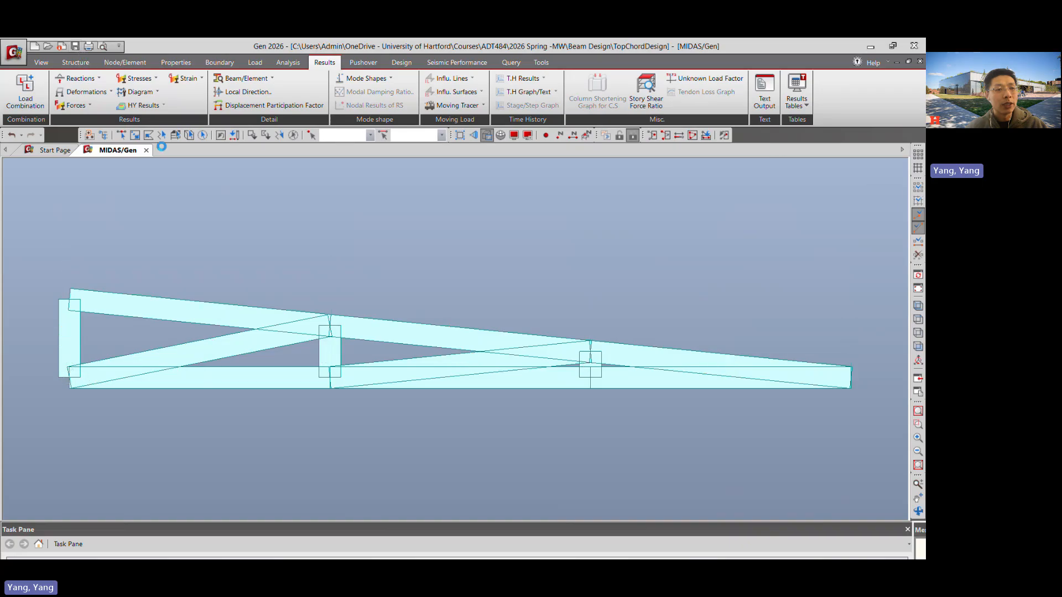
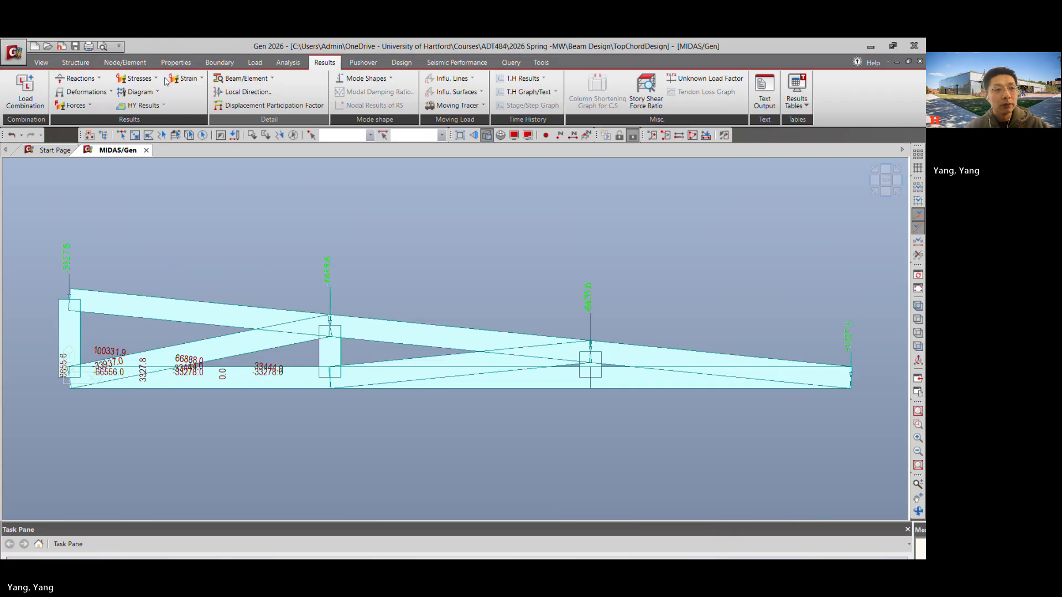
Bring up the design commands and look over the available general design parameters.
click(402, 62)
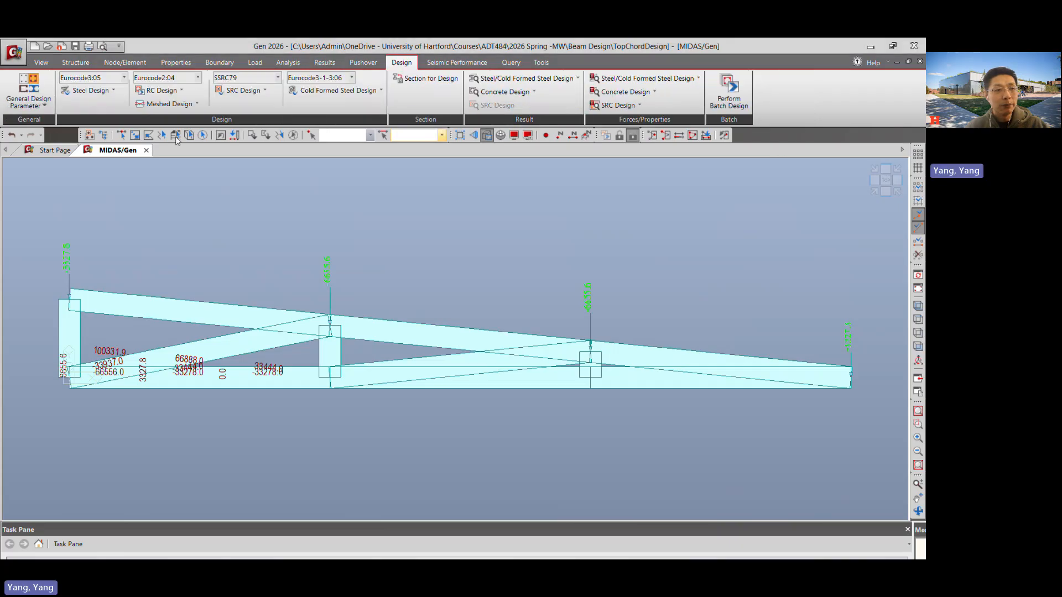
click(29, 99)
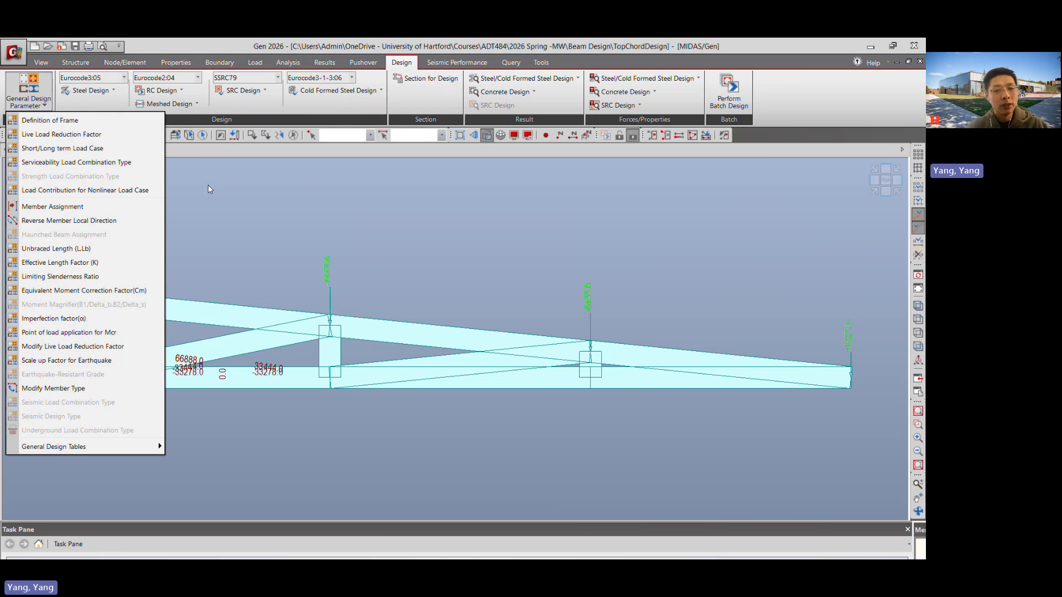
click(208, 254)
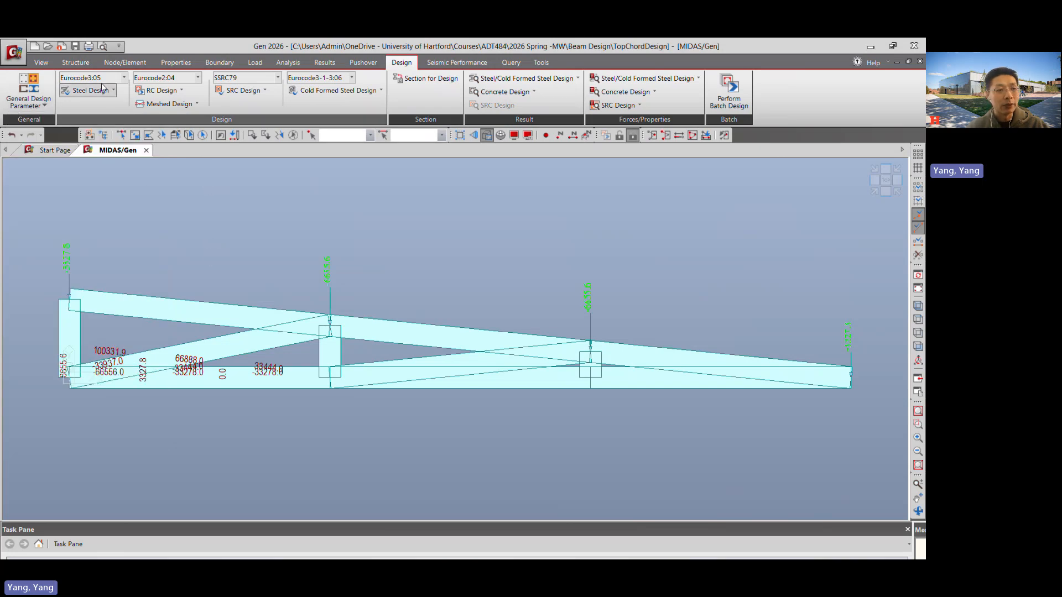
Set the steel design code to AISC(16th)-LRFD22 and run the steel code check on the truss.
click(122, 82)
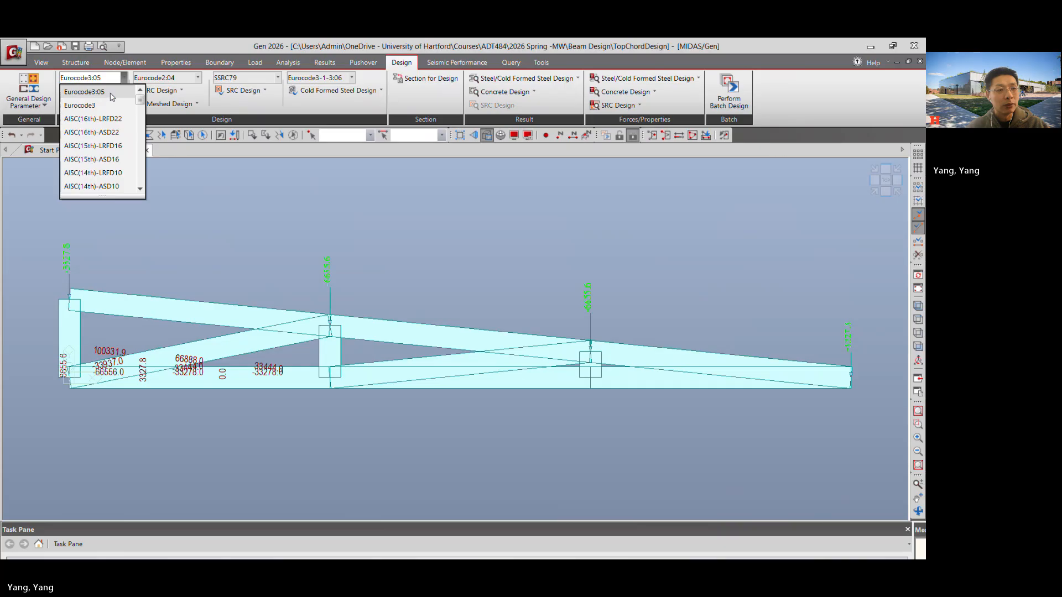
click(108, 118)
click(97, 93)
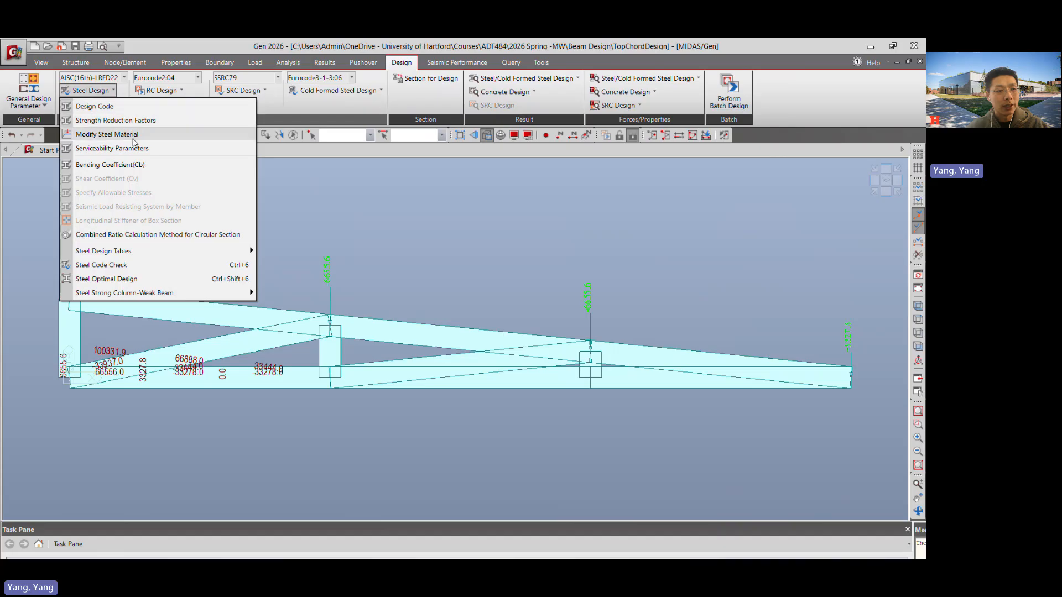
click(177, 266)
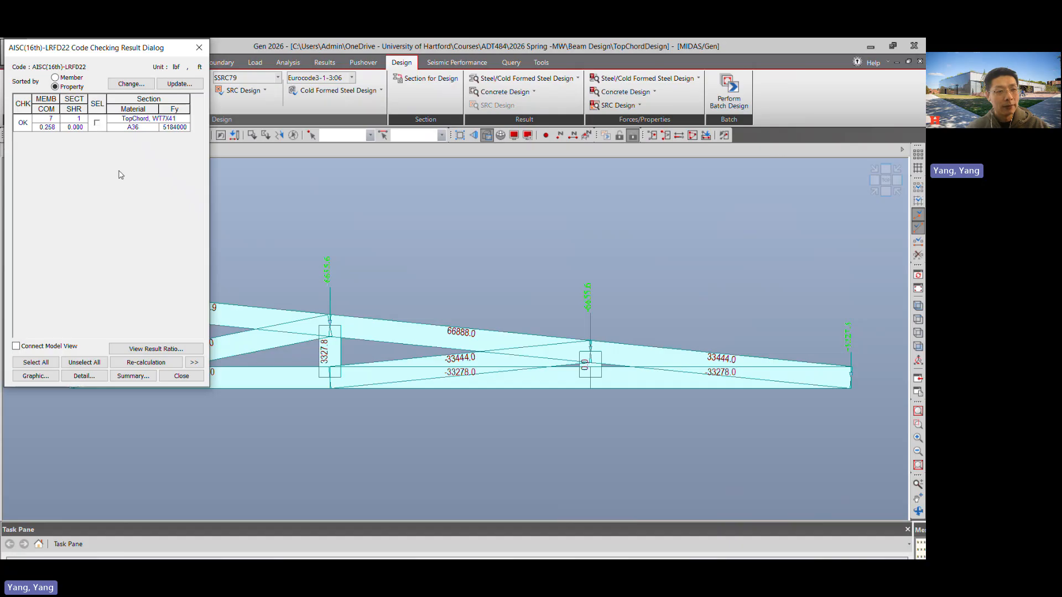
drag(103, 50, 121, 143)
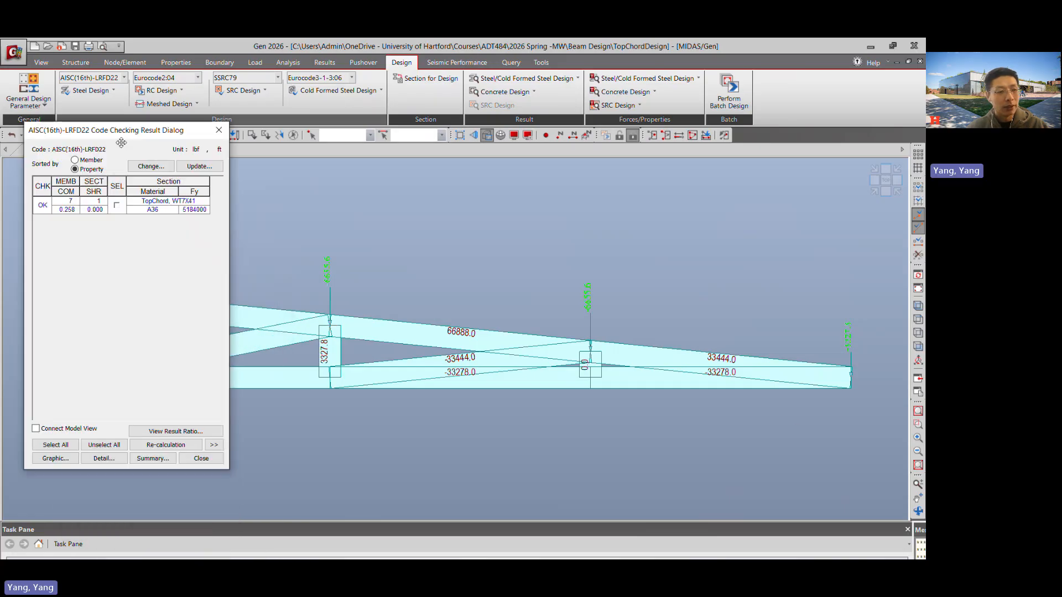
Search the AISC10(US) T shapes for TopChord sections that satisfy a combined ratio limit of 0.8 to 1.
click(71, 213)
click(163, 171)
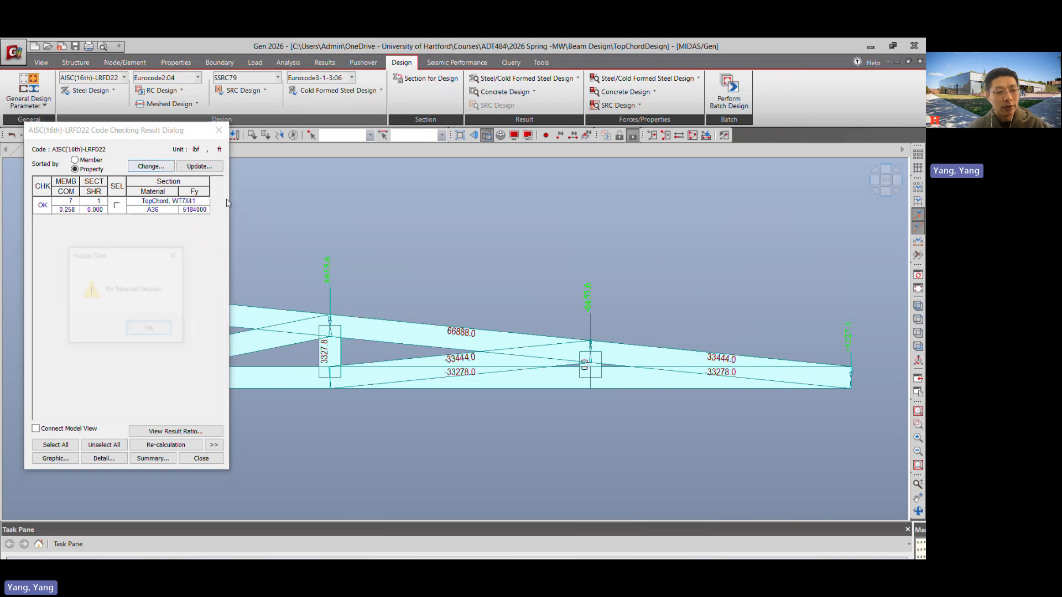
click(150, 329)
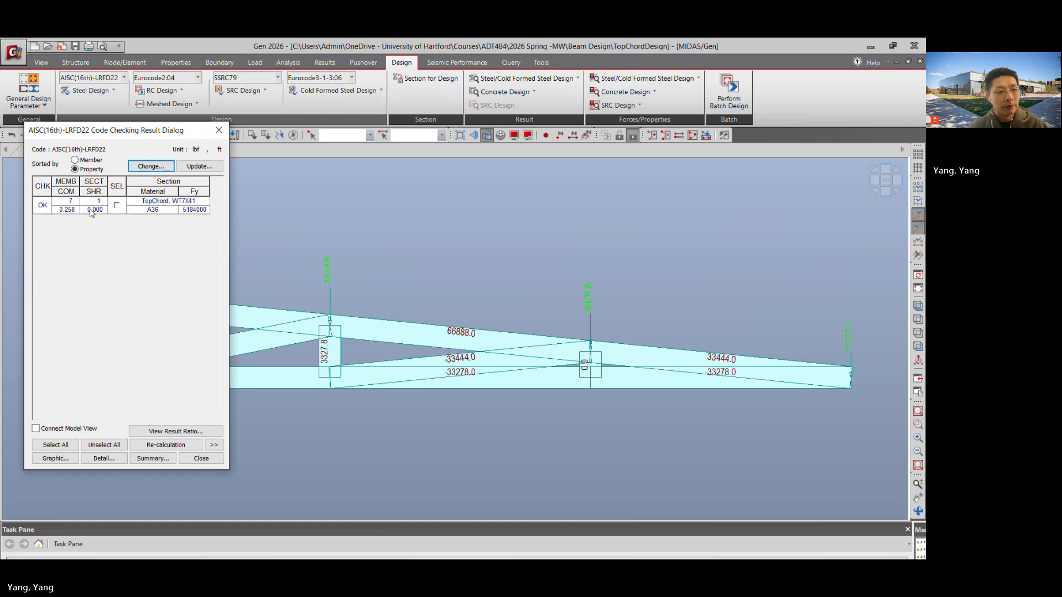
click(116, 205)
click(150, 166)
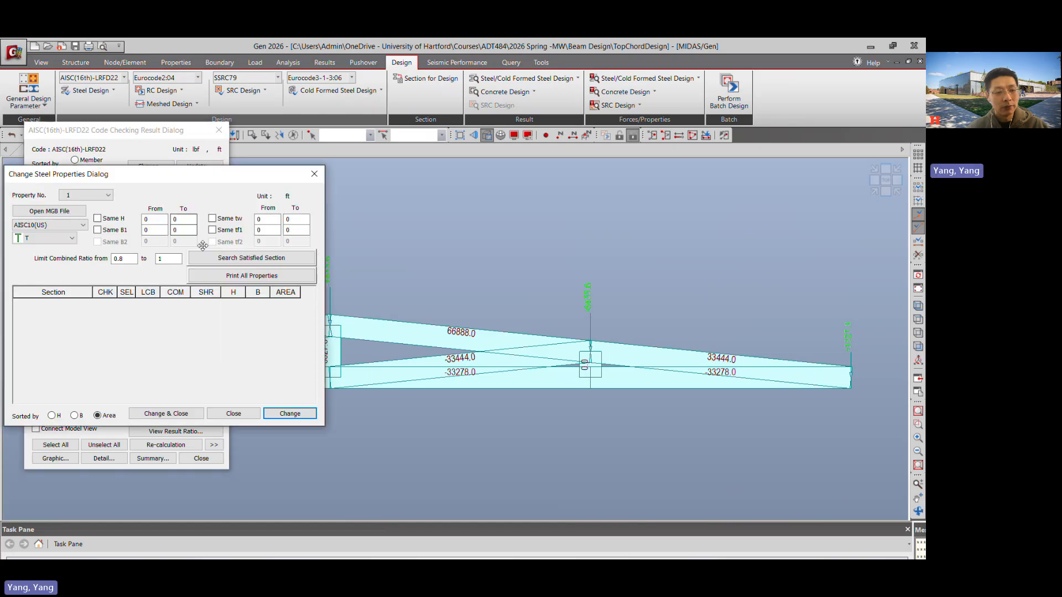
drag(194, 170, 205, 168)
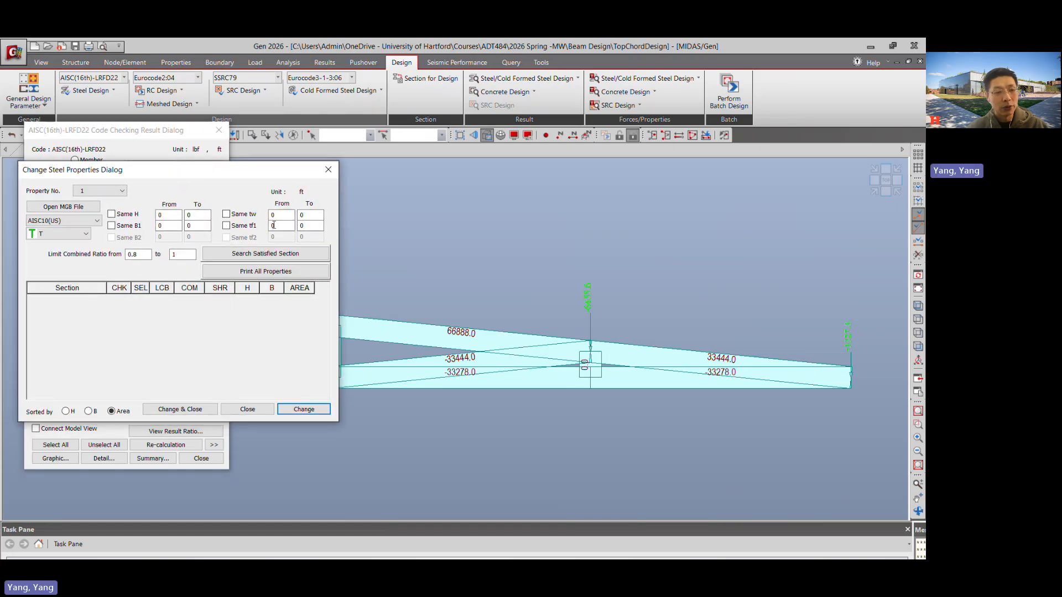
click(271, 258)
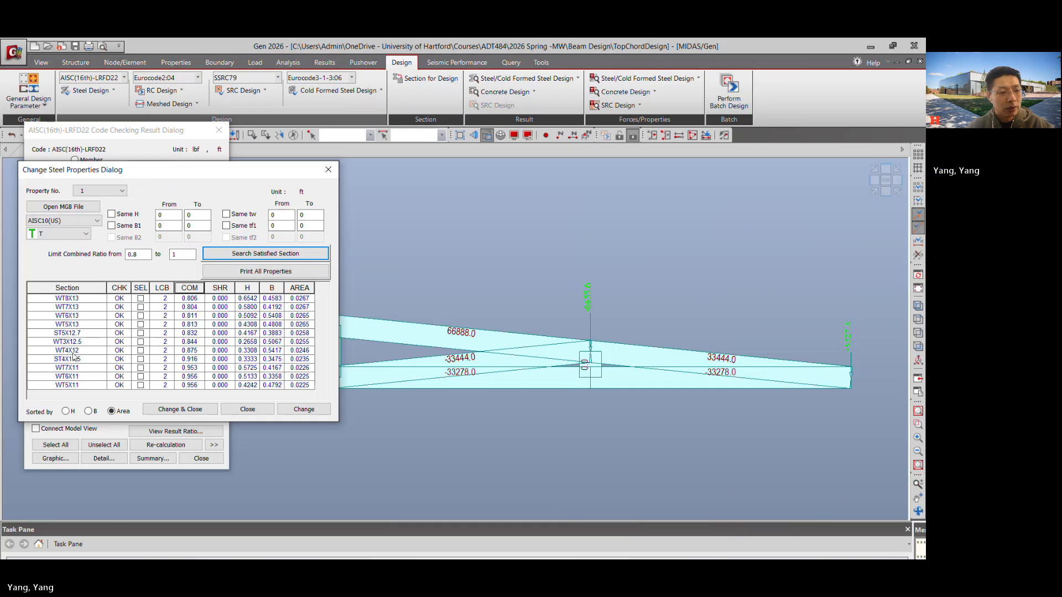
Change the TopChord section to WT4X12 and recalculate its code check.
click(141, 350)
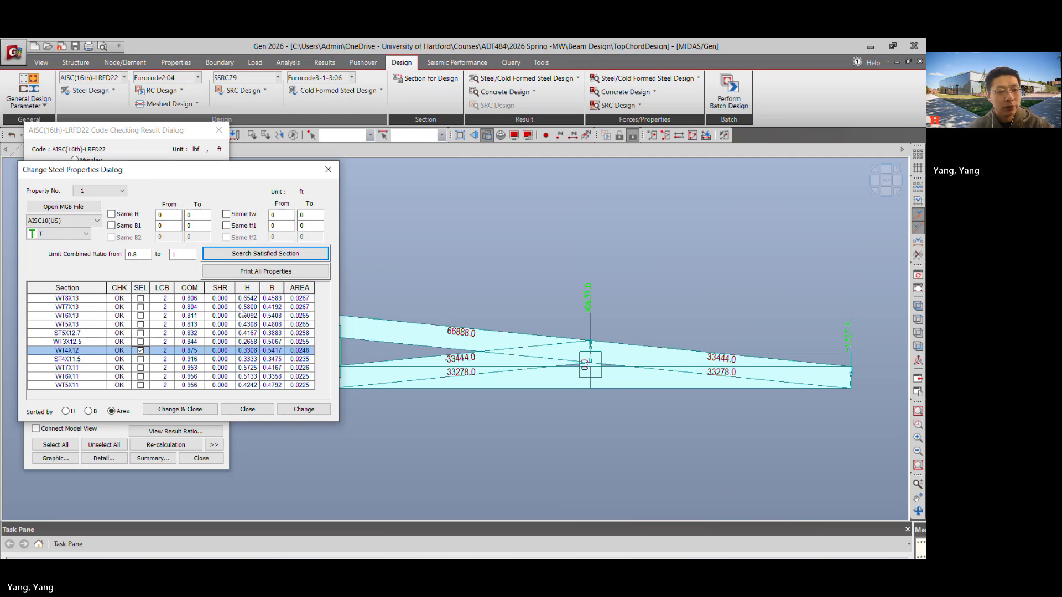
click(312, 412)
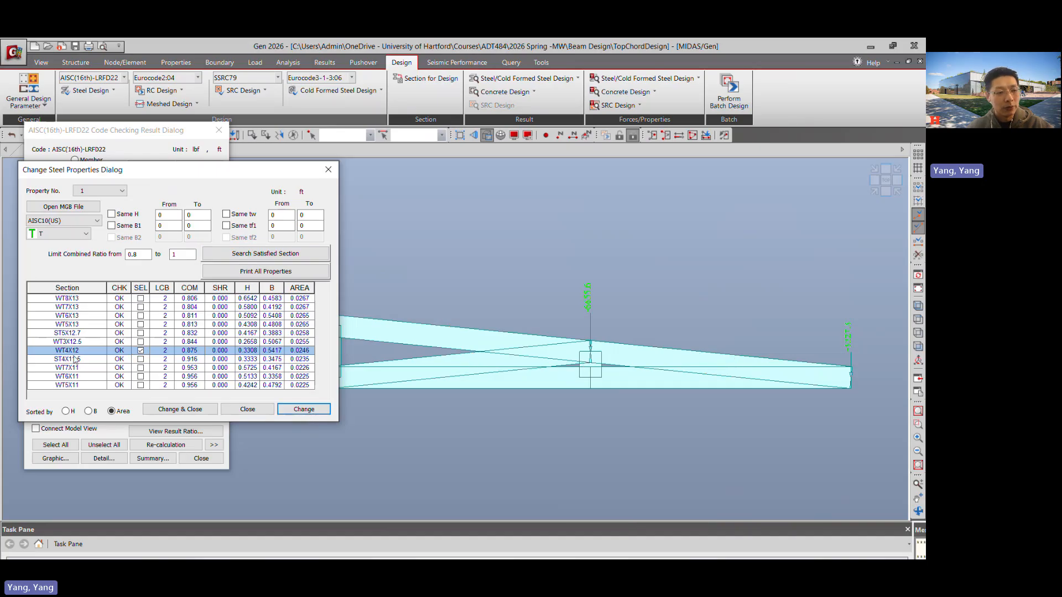
click(232, 410)
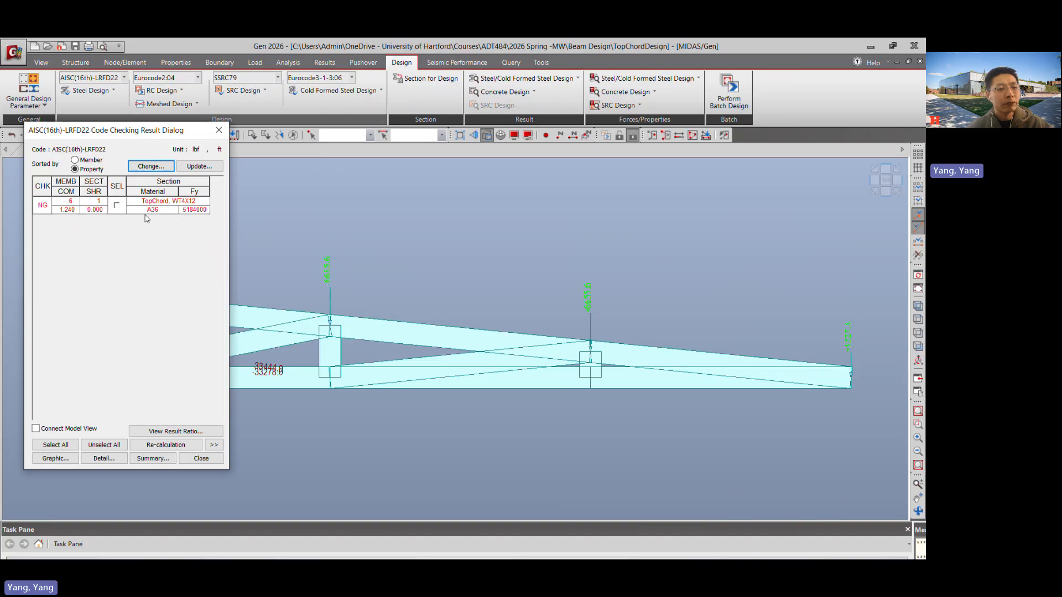
click(116, 206)
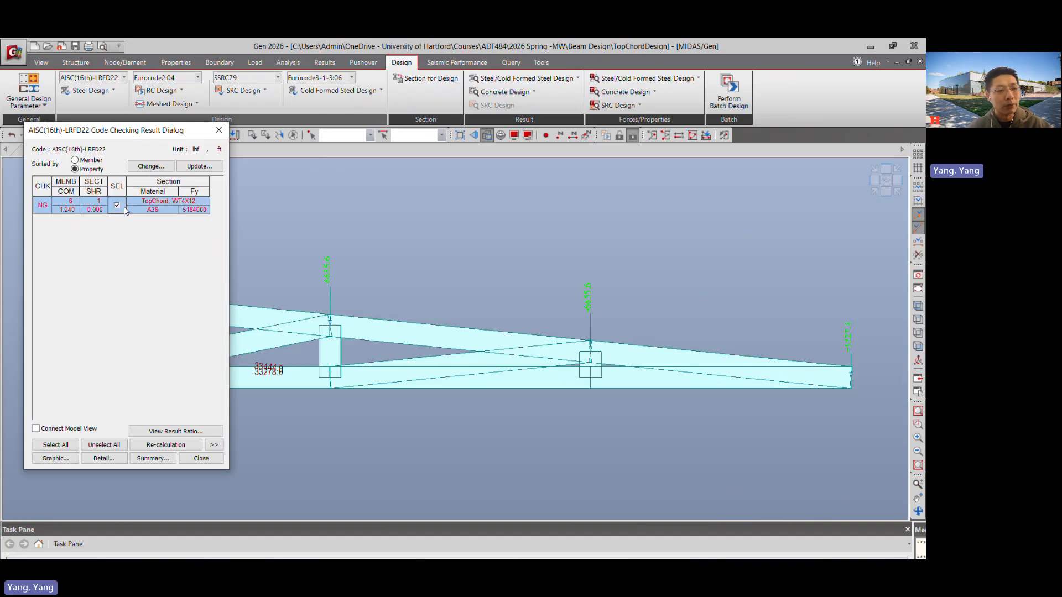
click(173, 446)
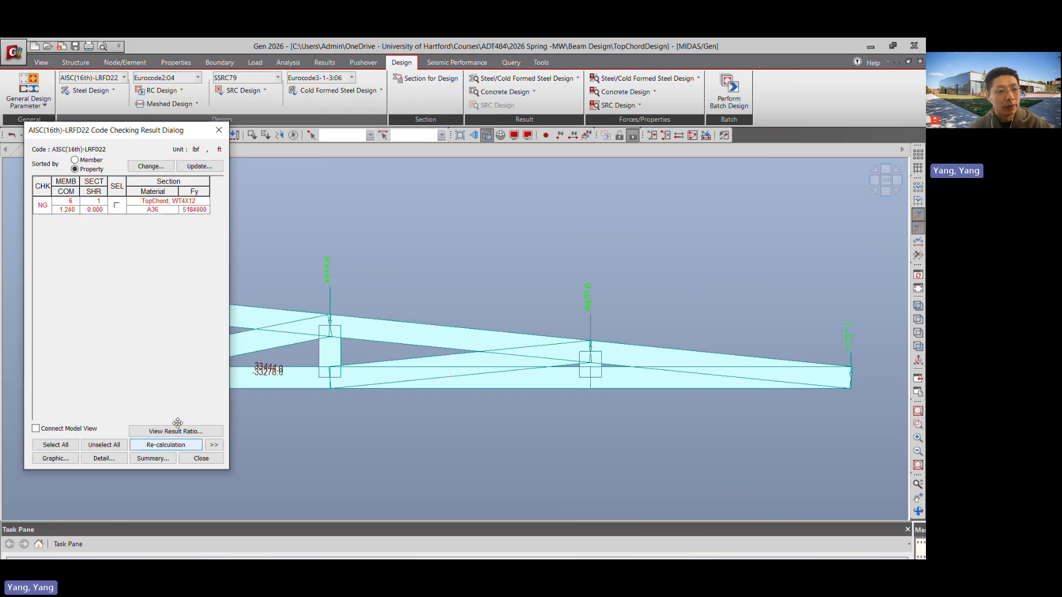
Search again for satisfied TopChord sections with a combined ratio of 0.8 to 1 and change the section to WT5X13.
click(116, 205)
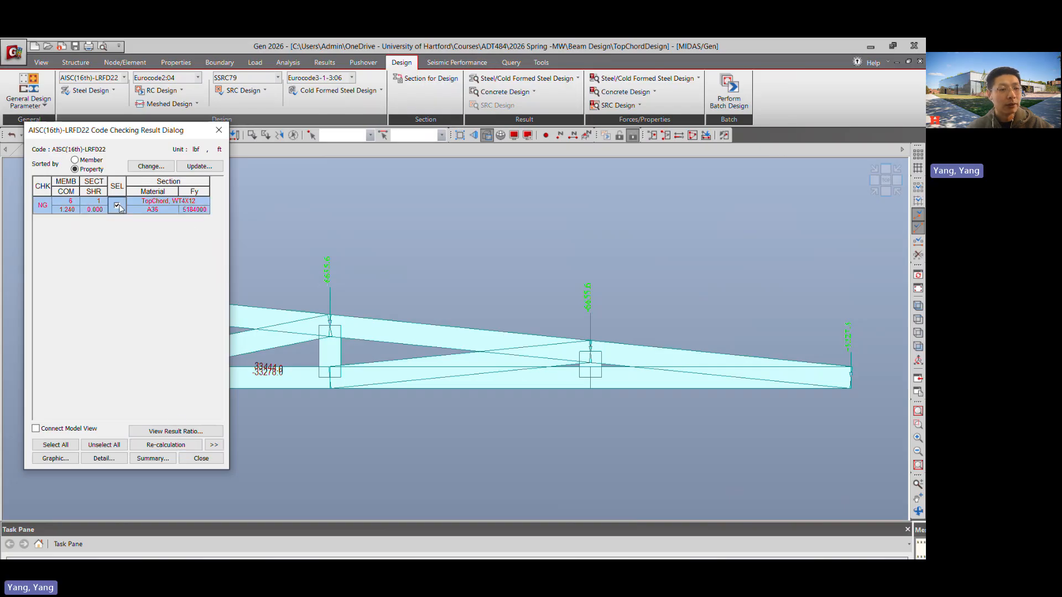
click(151, 167)
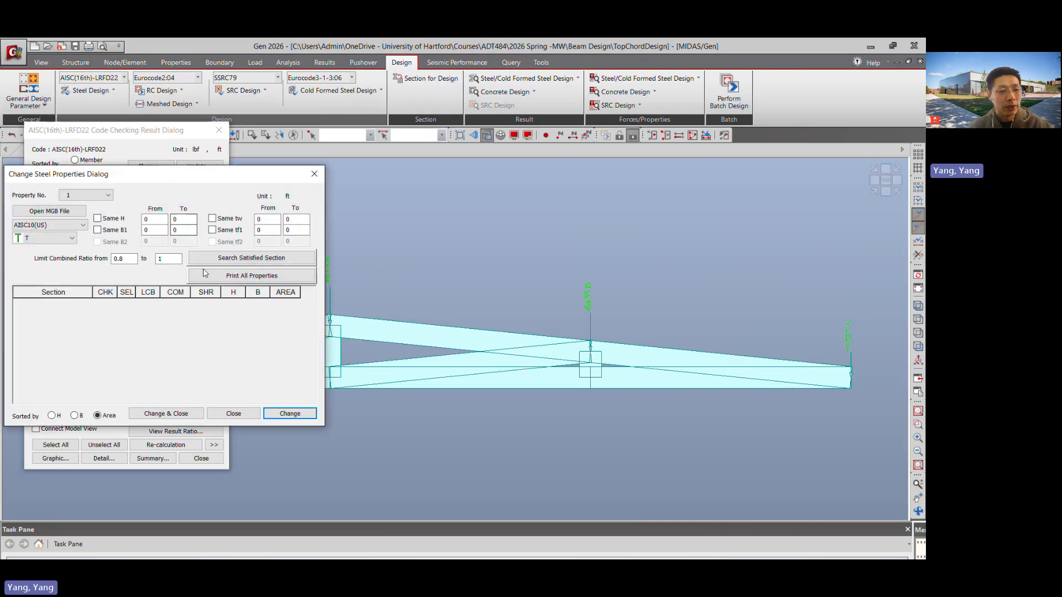
click(247, 258)
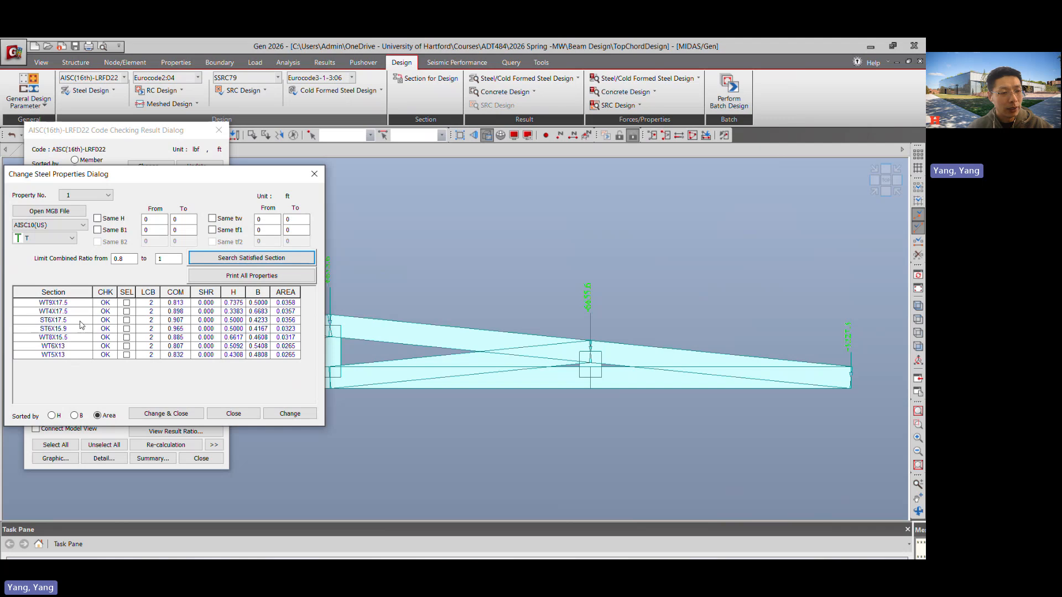
click(126, 354)
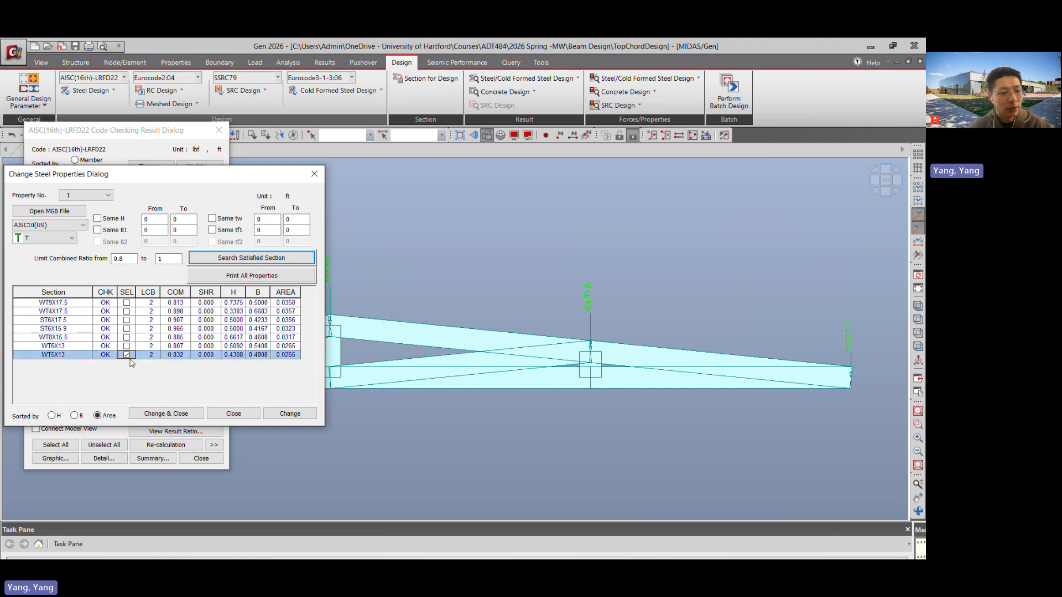
click(284, 412)
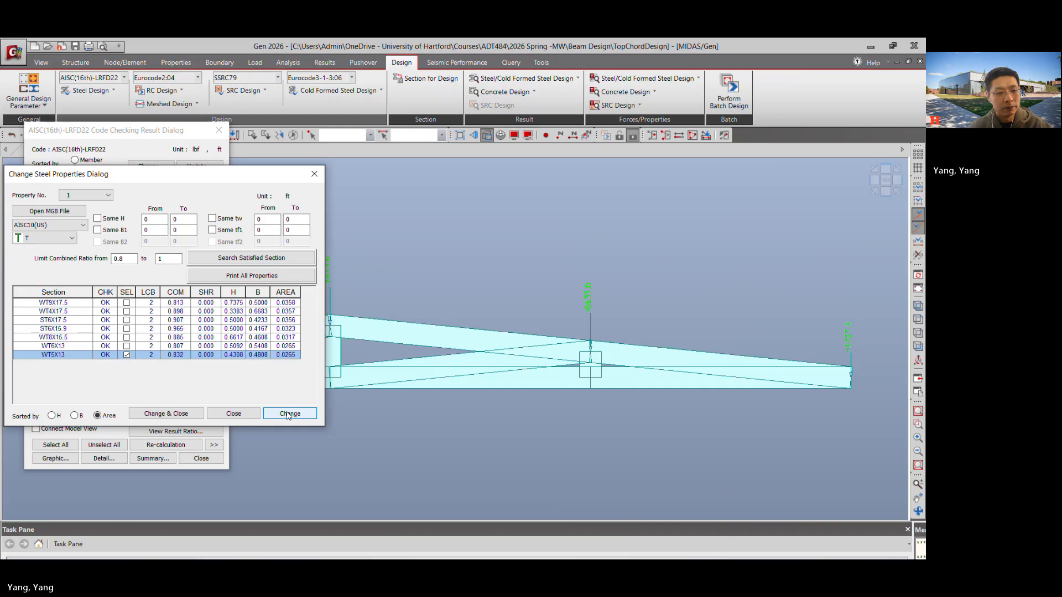
click(287, 416)
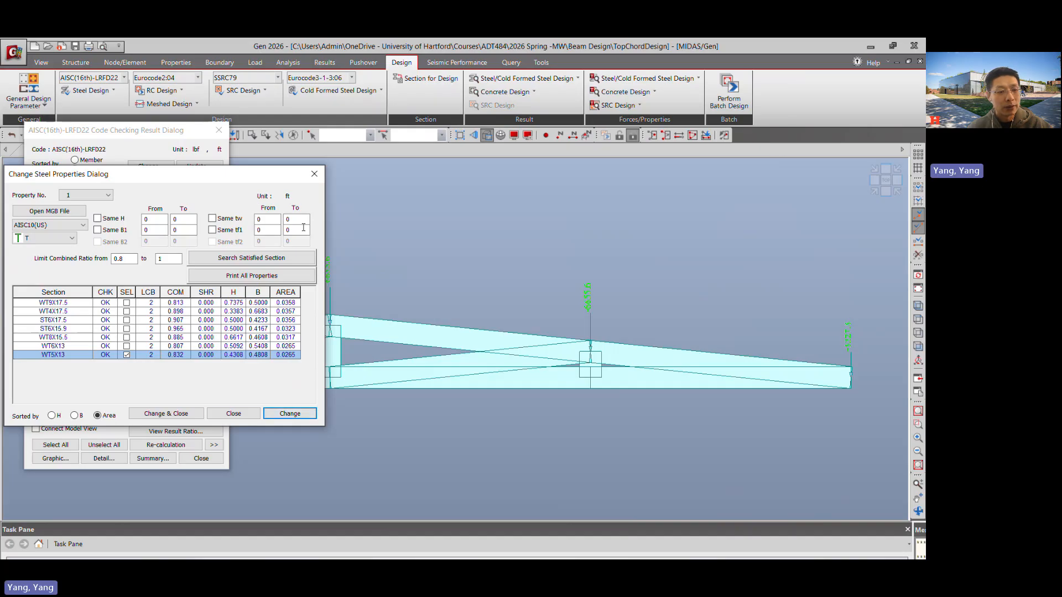
click(234, 413)
Review the graphic design report for the WT5X13 TopChord, including member forces and checking results, then close the report and code check results.
click(117, 205)
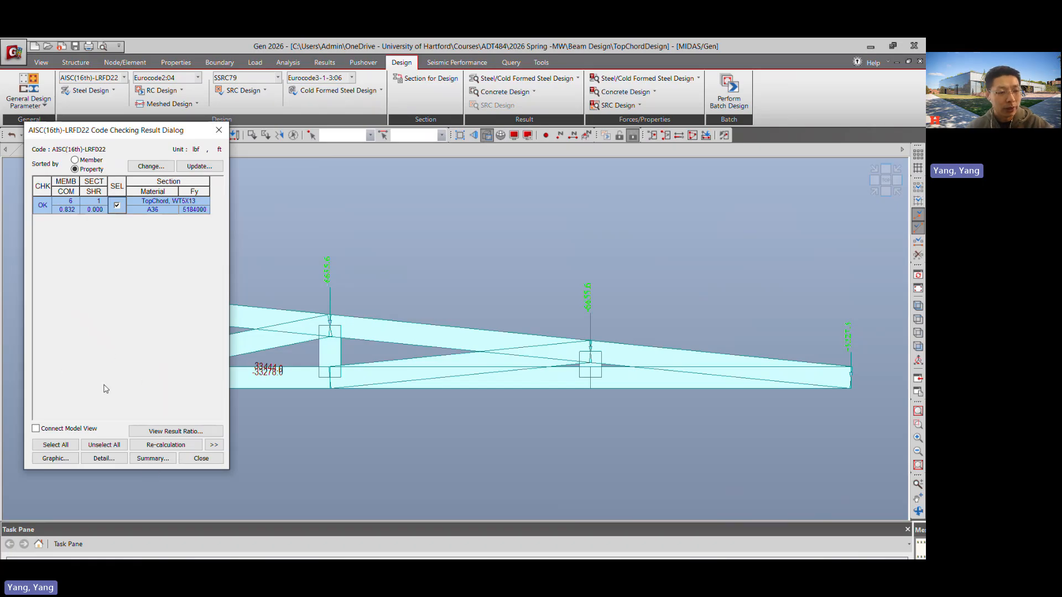
click(77, 457)
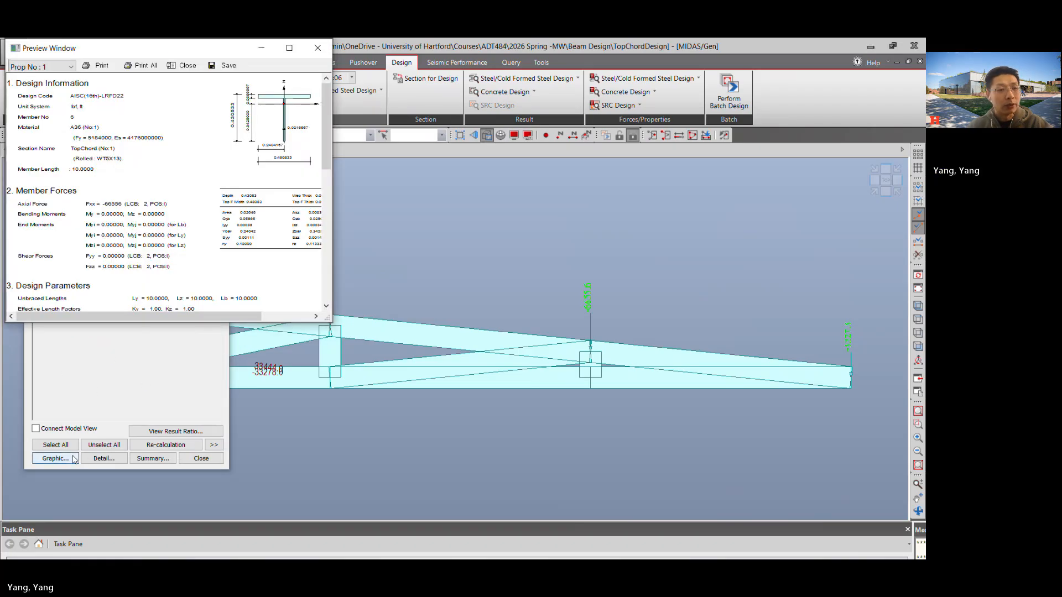
drag(327, 313, 752, 492)
scroll(182, 268, down, 5)
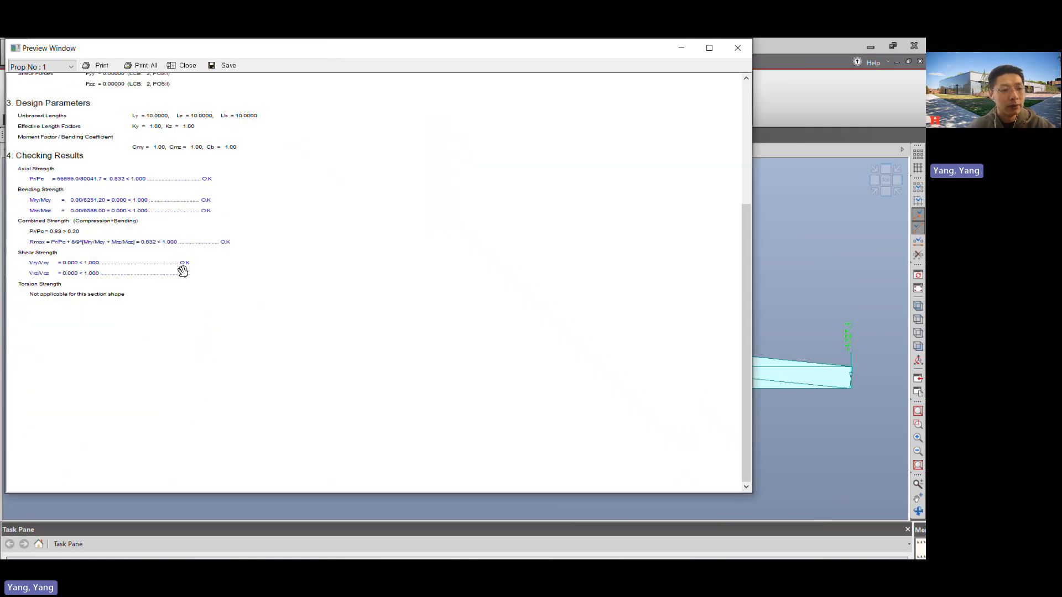
scroll(177, 269, up, 4)
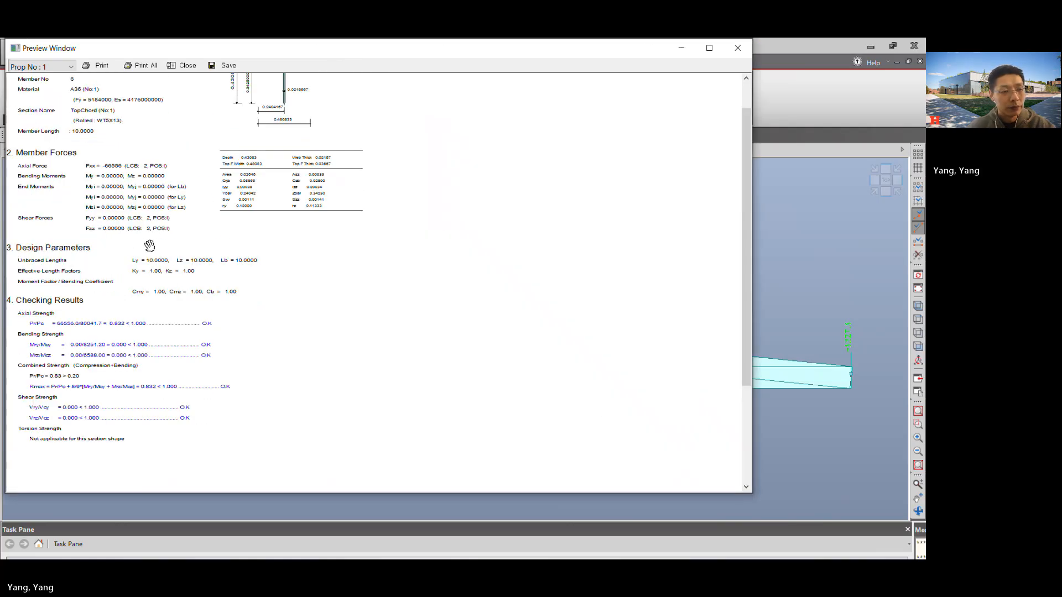
scroll(115, 270, up, 1)
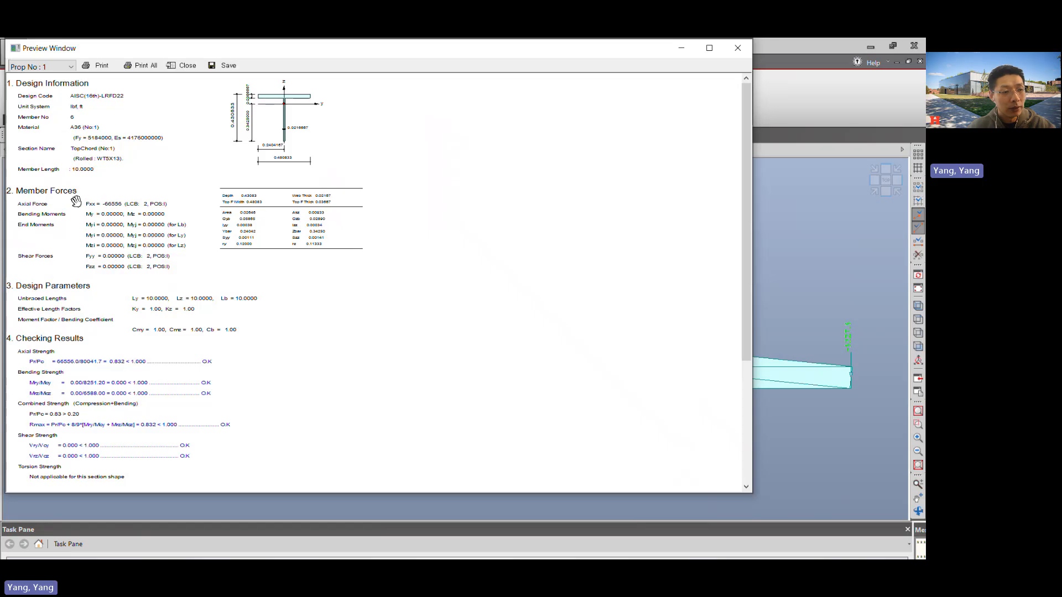
scroll(115, 269, down, 2)
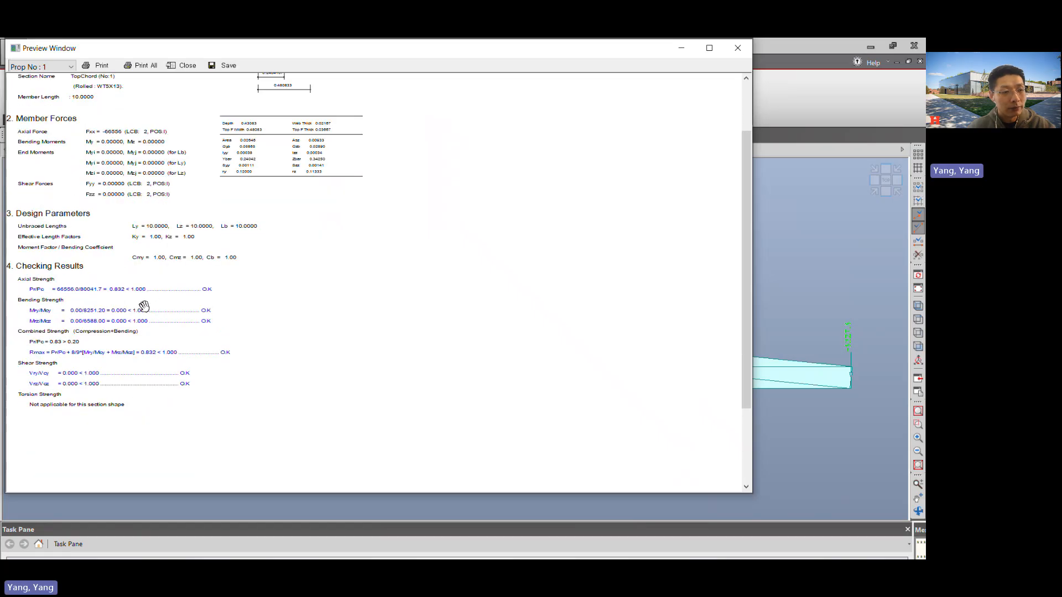
scroll(379, 149, up, 2)
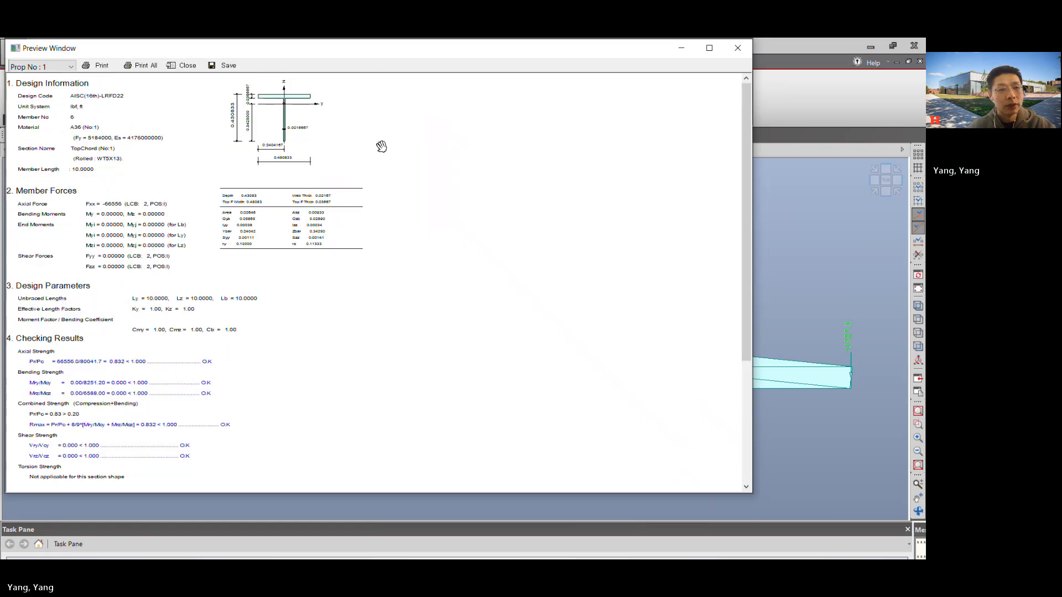
drag(372, 52, 389, 85)
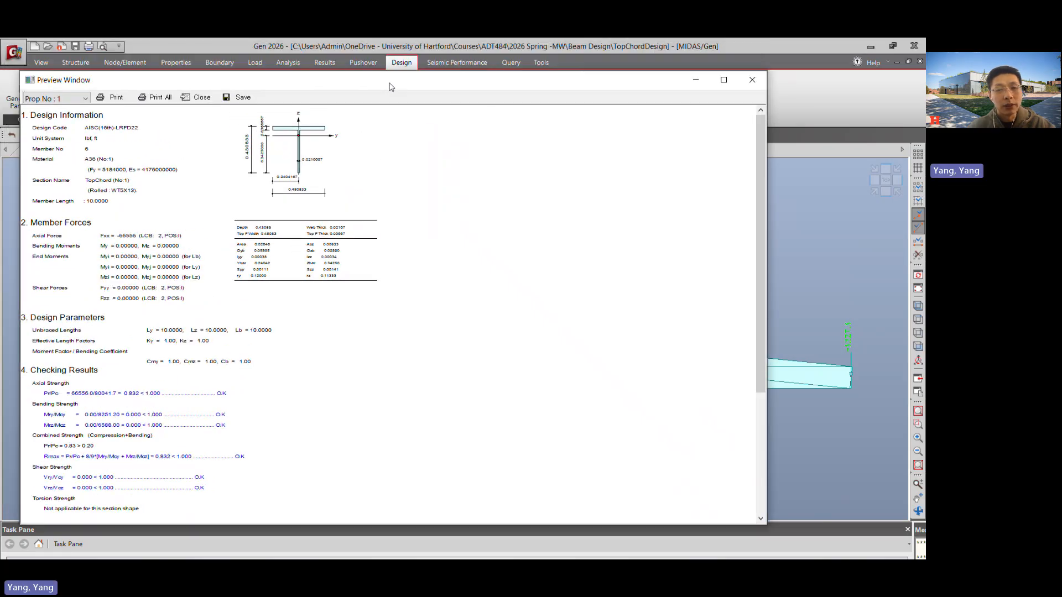
click(752, 80)
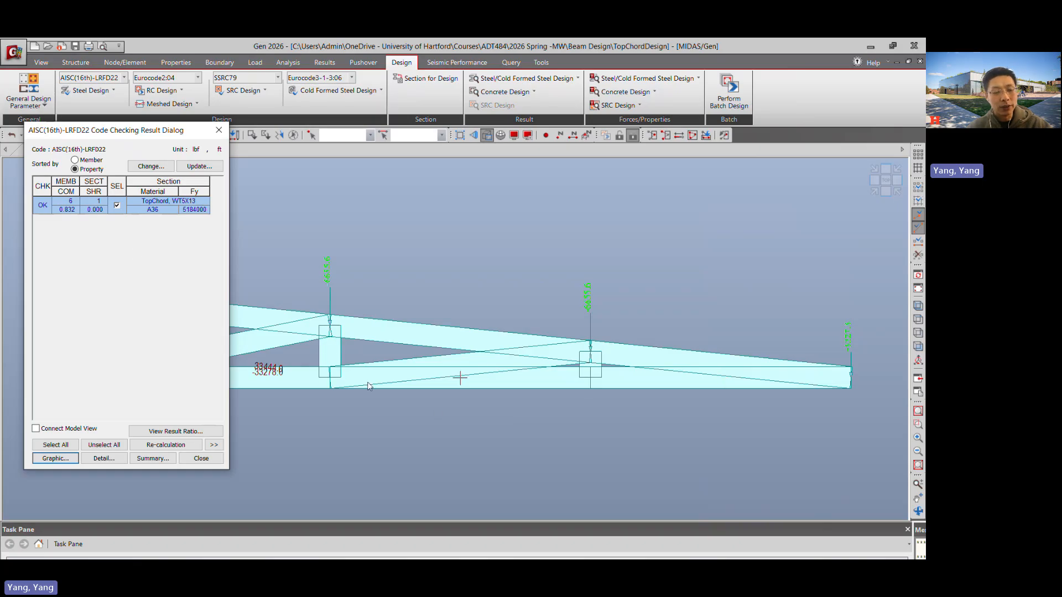
click(210, 459)
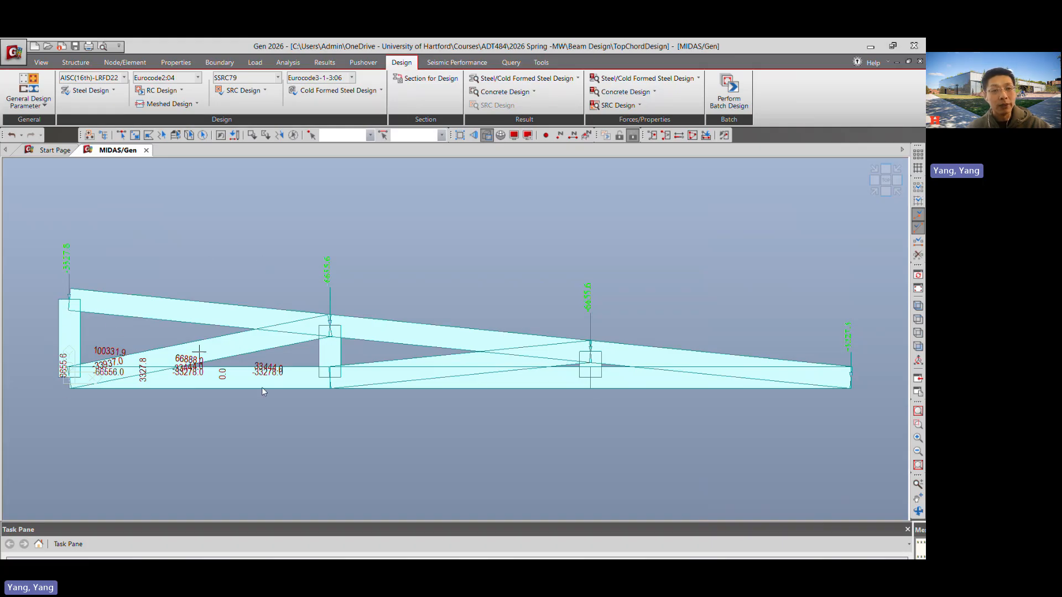
Look over the list of sections for design and close it.
click(425, 78)
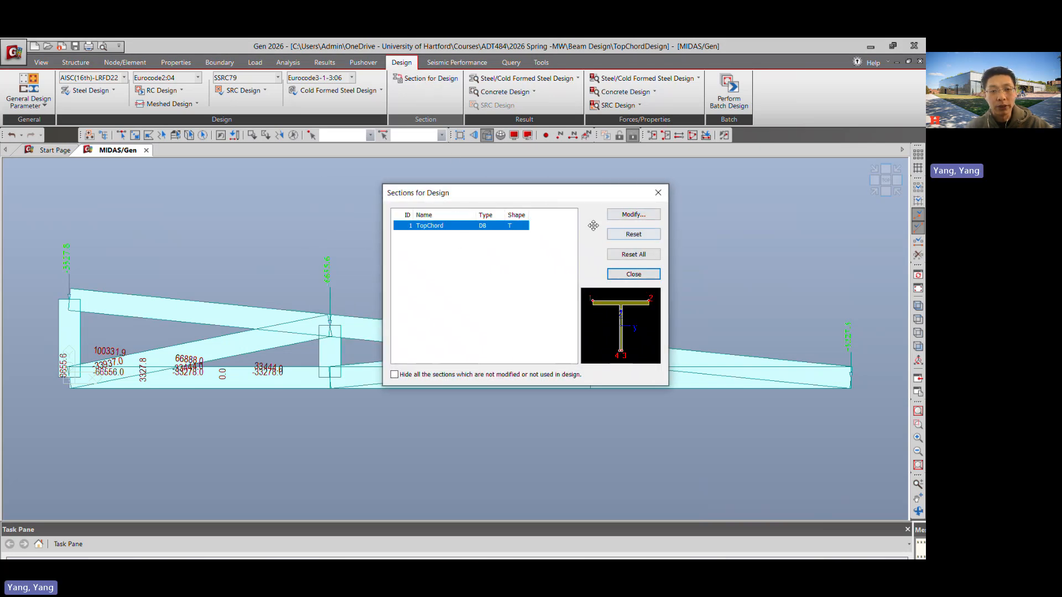
click(658, 193)
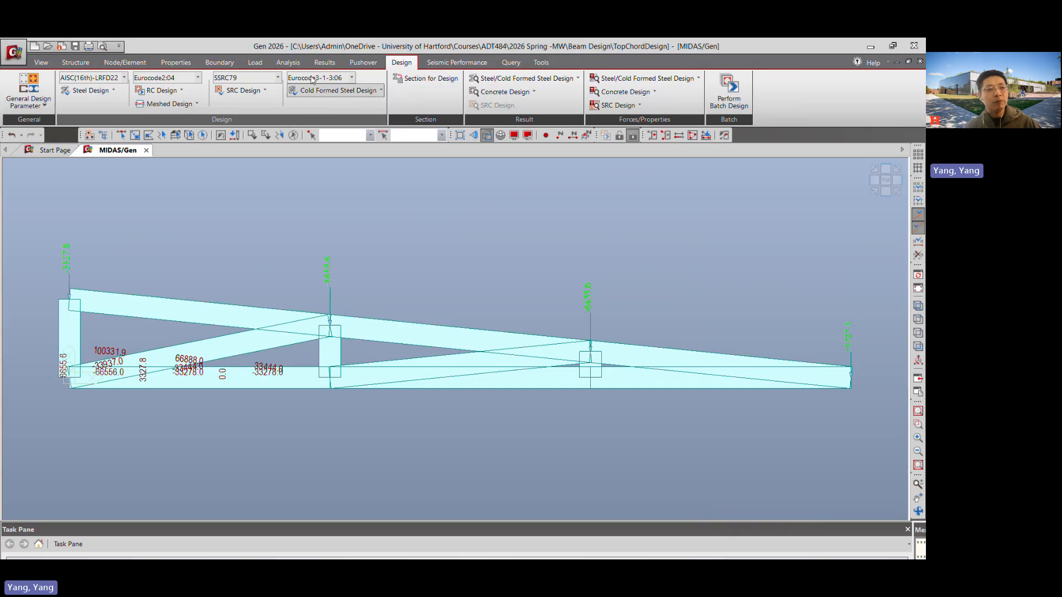
click(176, 62)
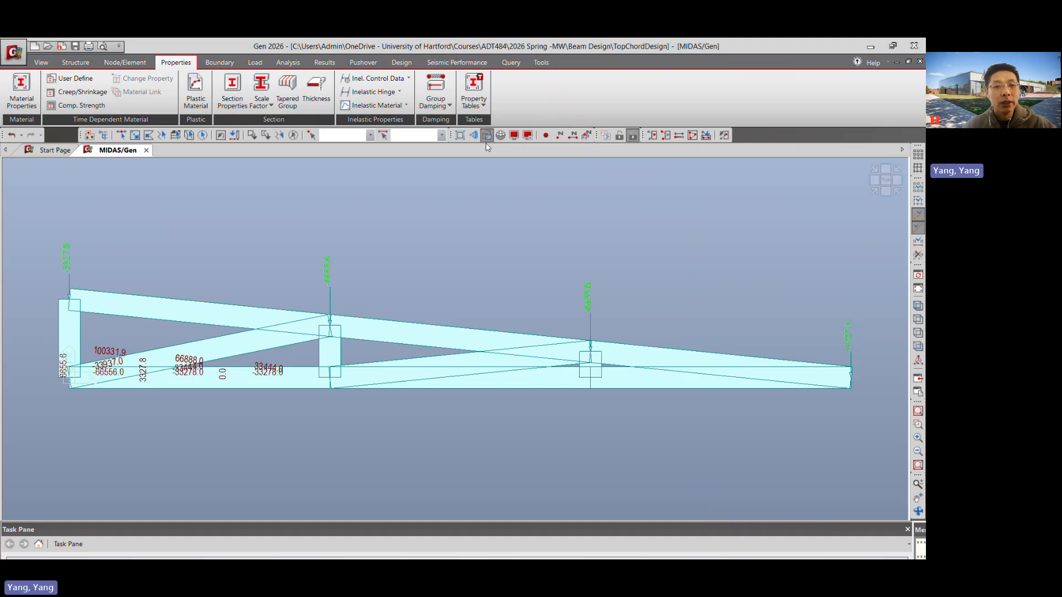
click(288, 62)
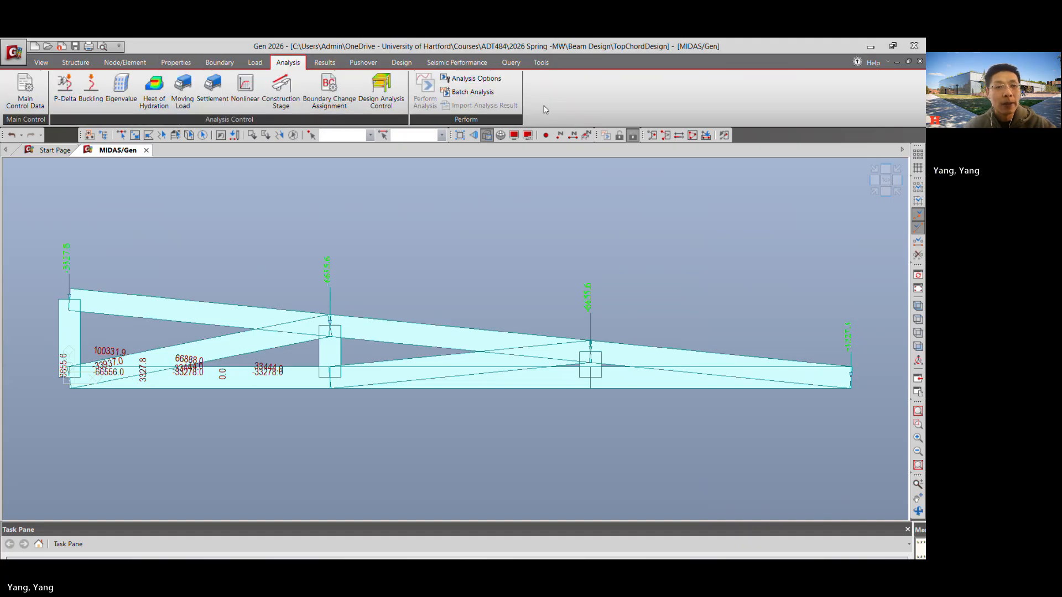
click(324, 62)
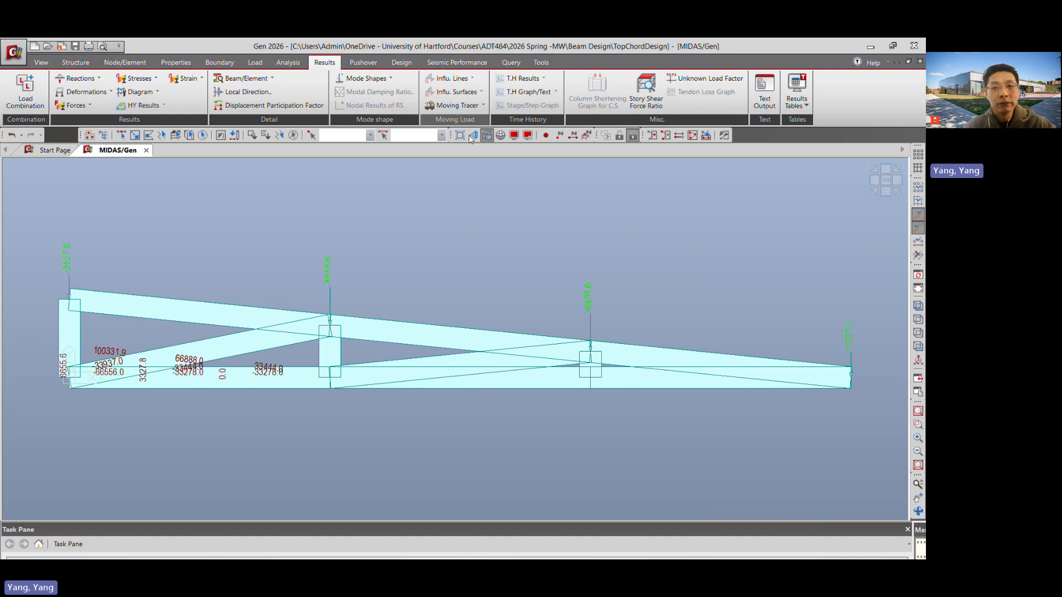
Return the truss model to preprocessing mode and start a new T-Section named BotChord.
click(618, 137)
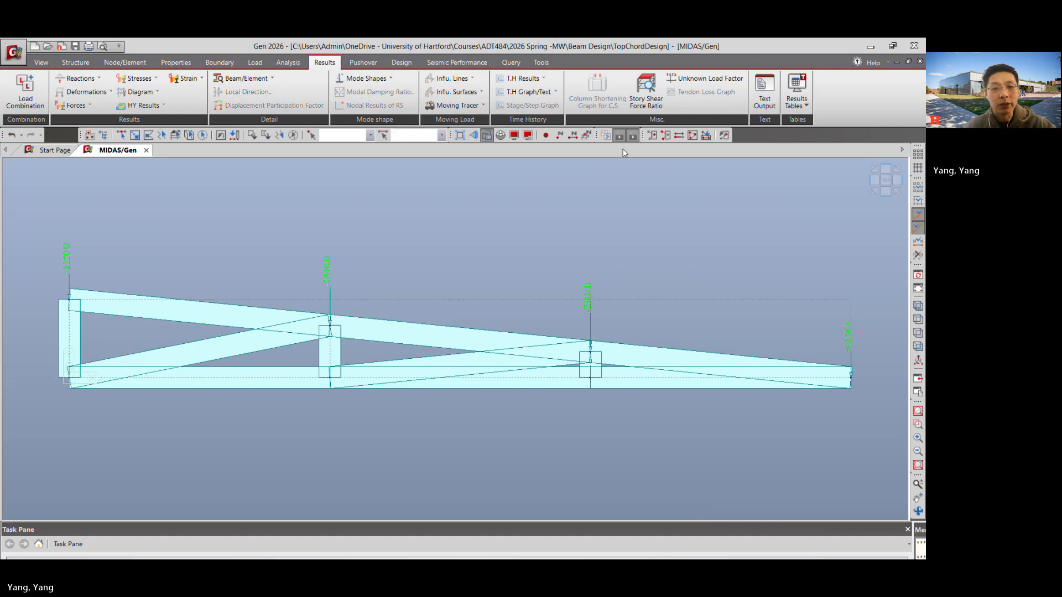
click(176, 62)
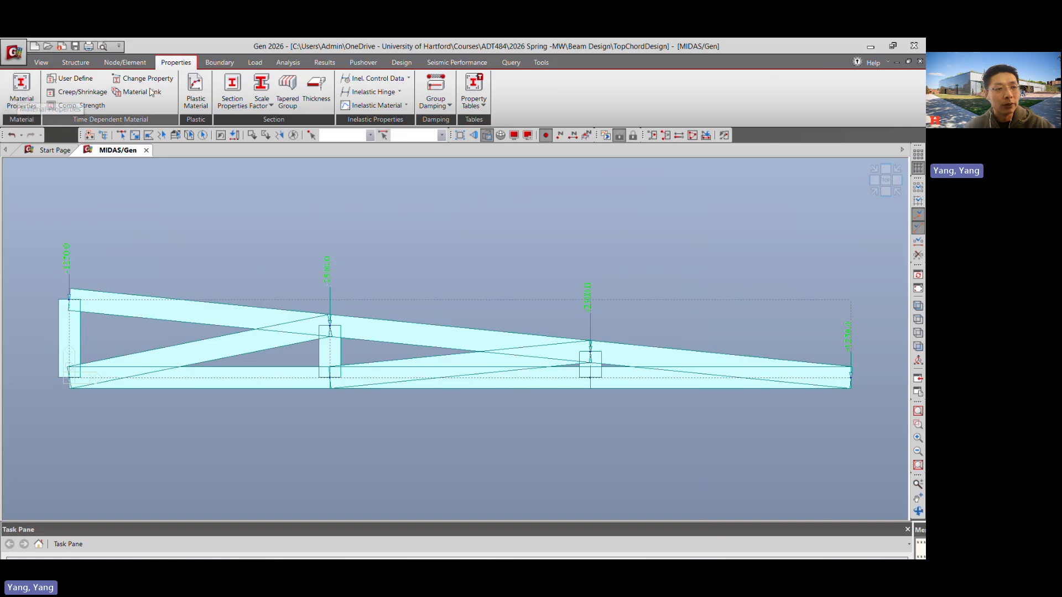
click(232, 89)
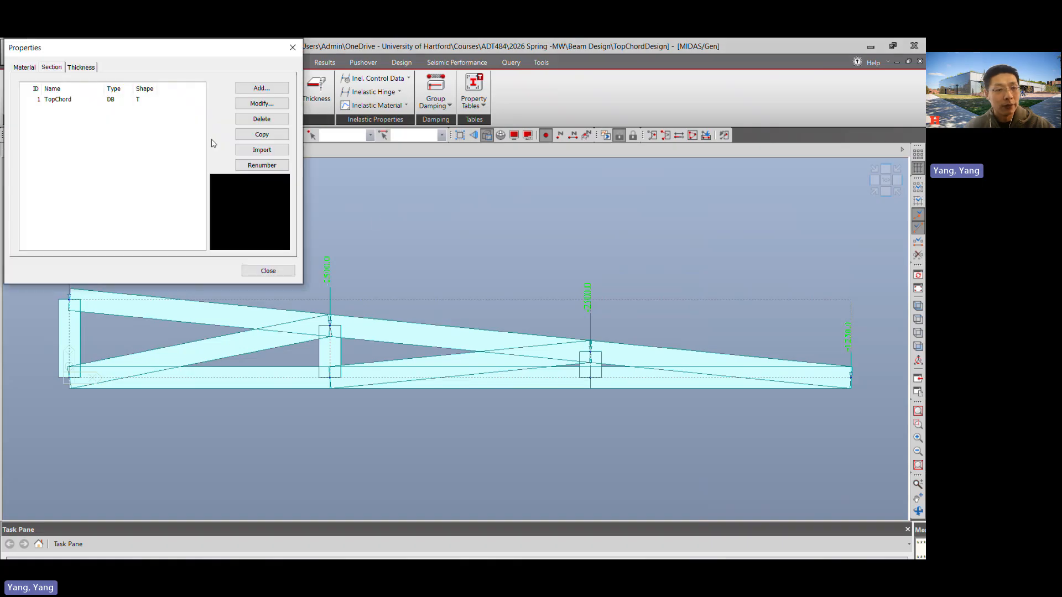
click(262, 88)
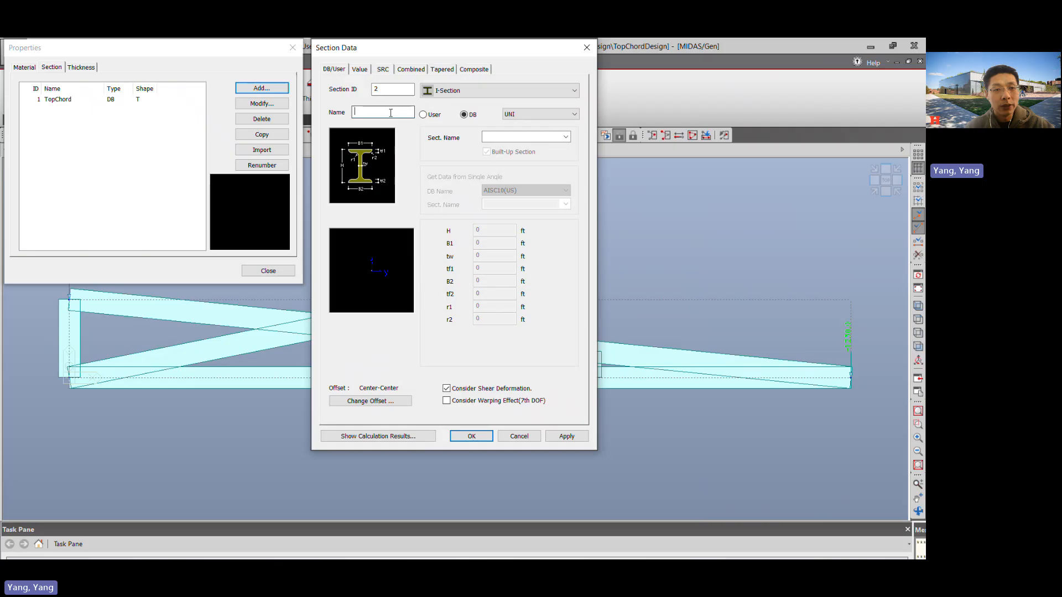
click(464, 91)
click(449, 141)
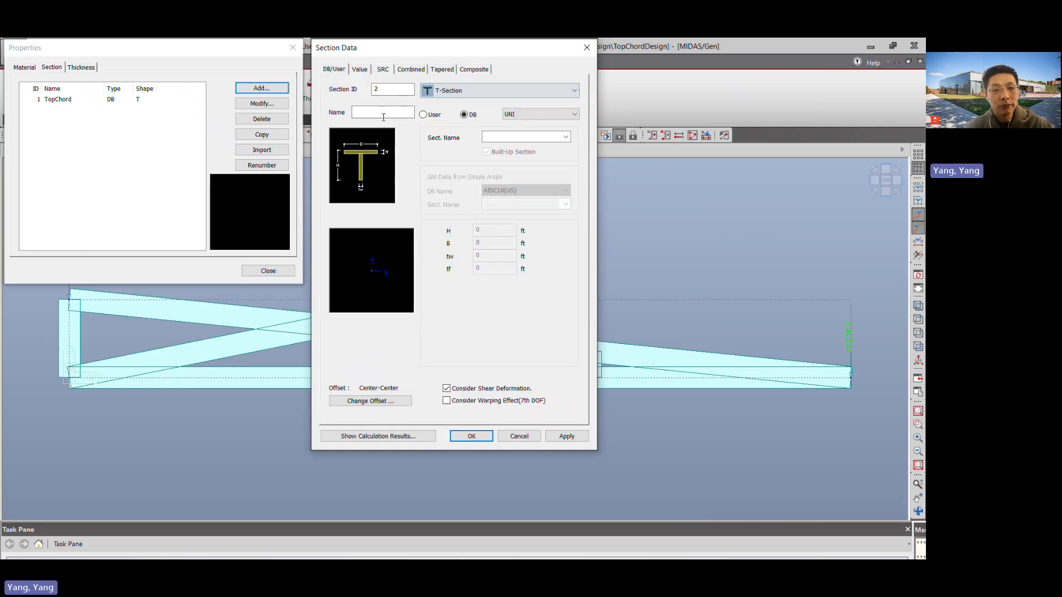
text(Bot)
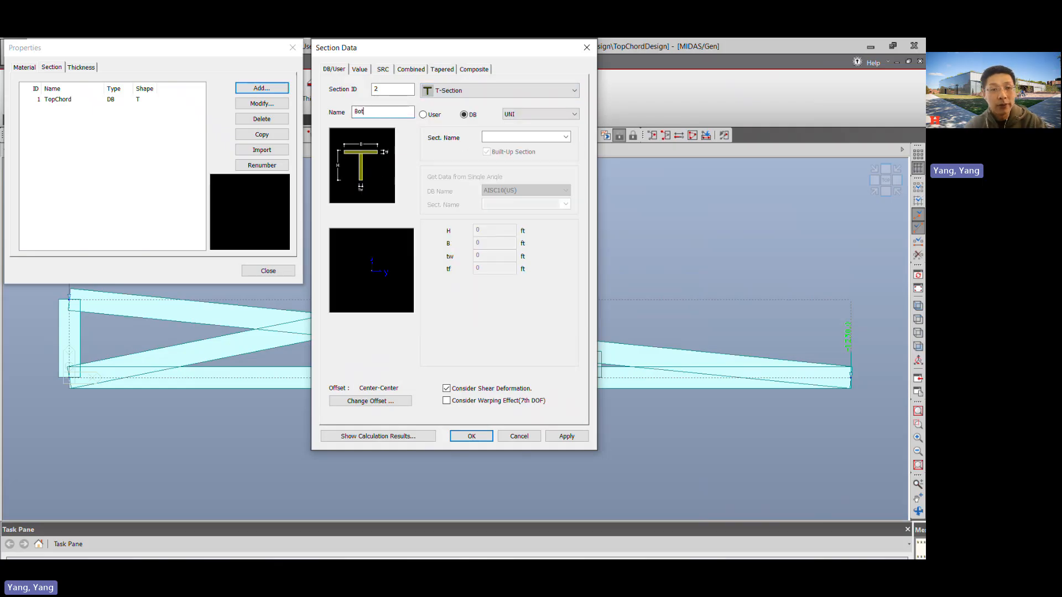
text(Chord)
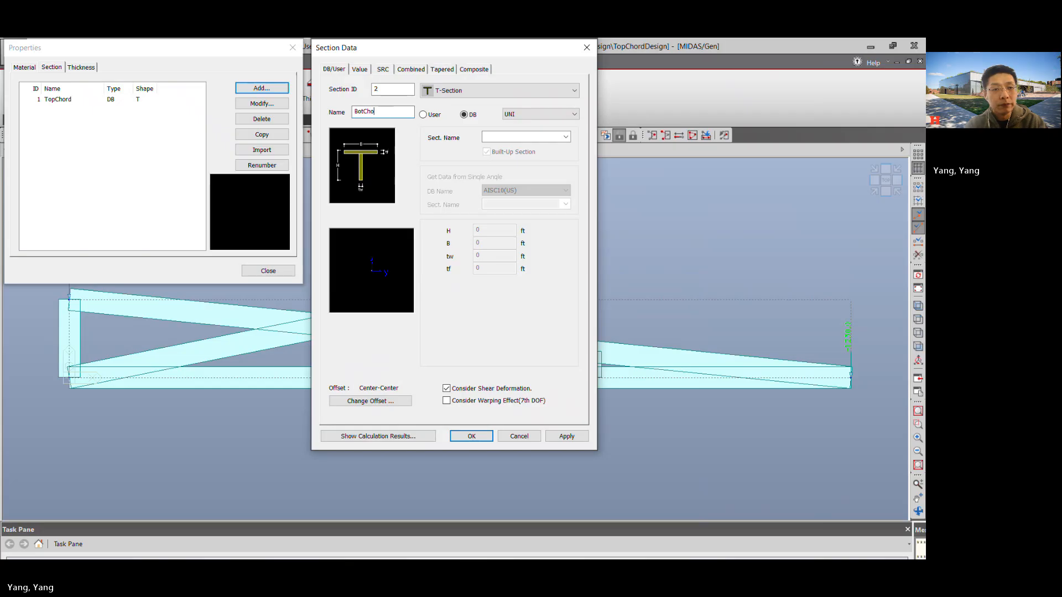
Assign WT8X18 from the AISC10(US) database to BotChord and add the section, accepting deletion of the analysis and design results.
click(525, 116)
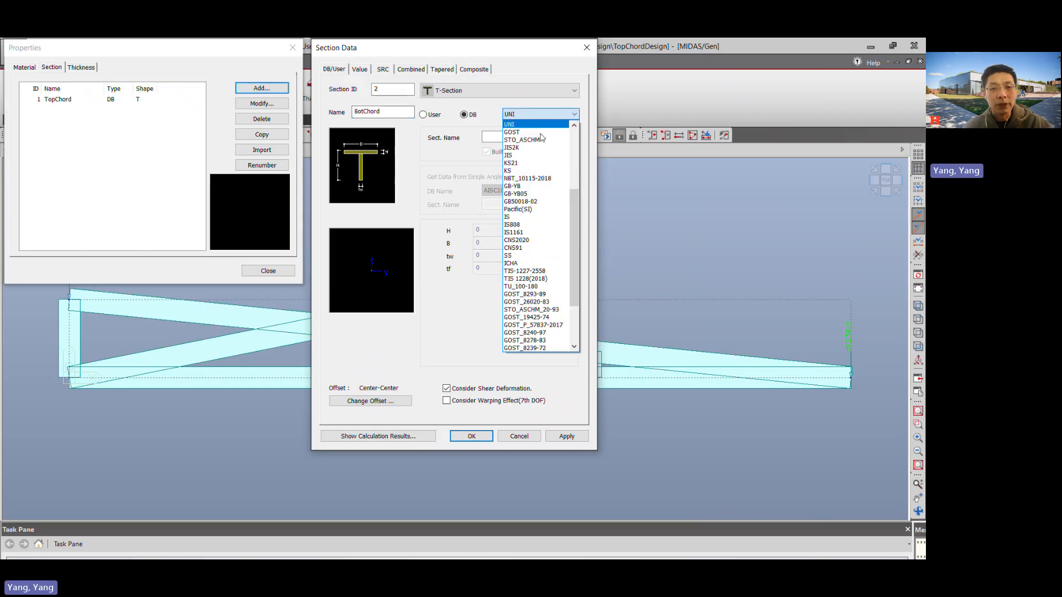
click(531, 124)
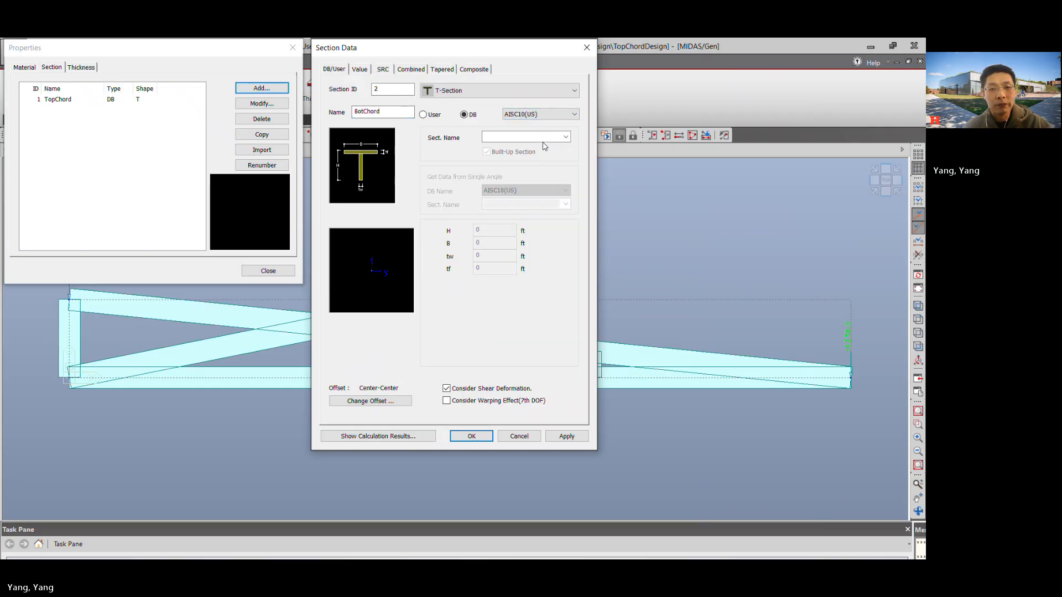
click(566, 137)
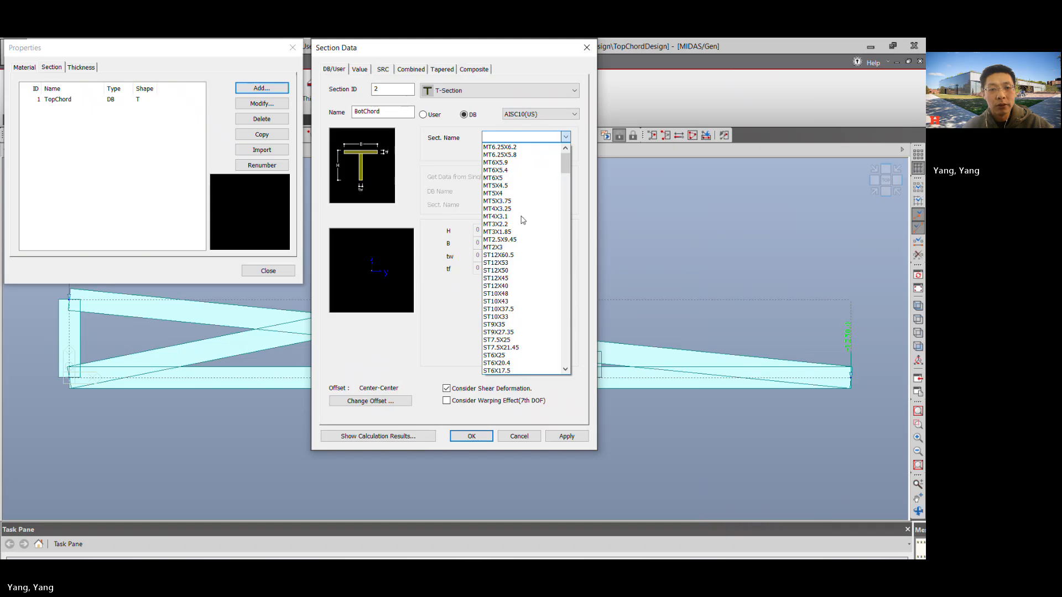
scroll(534, 330, down, 10)
scroll(537, 330, down, 15)
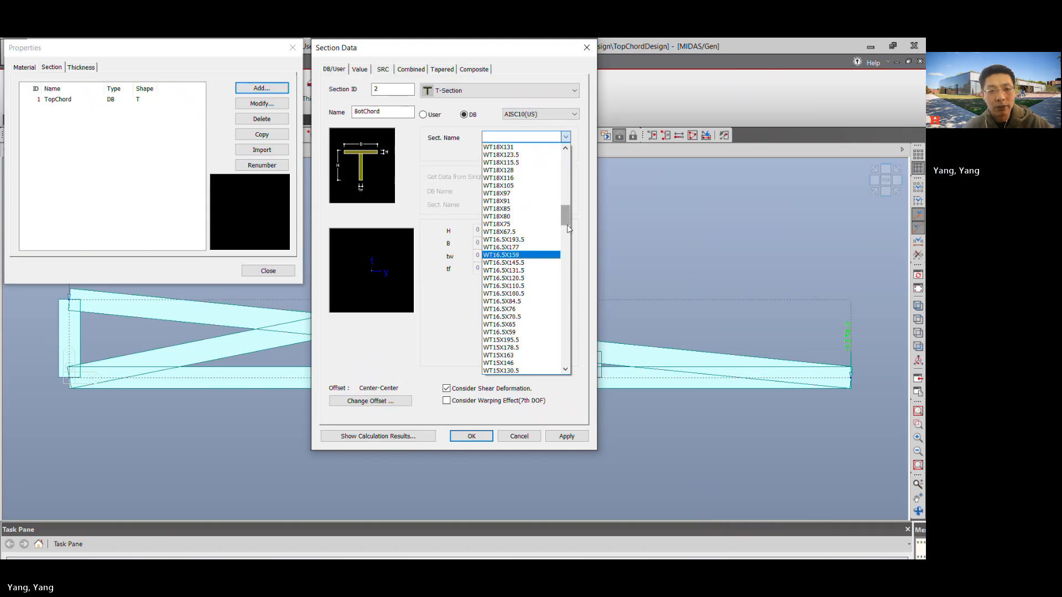
scroll(561, 283, down, 20)
click(520, 320)
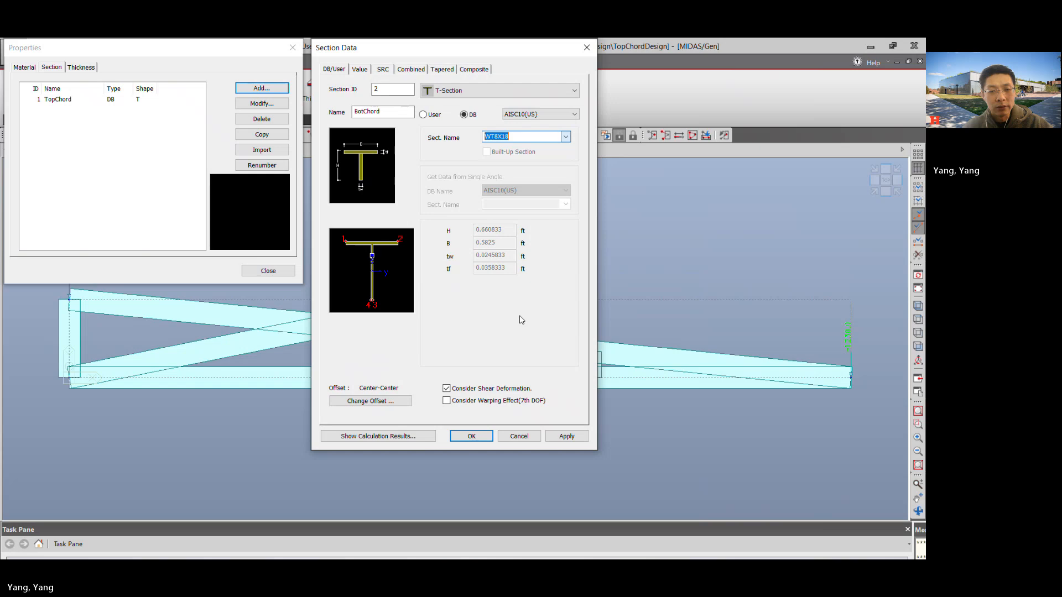
click(471, 436)
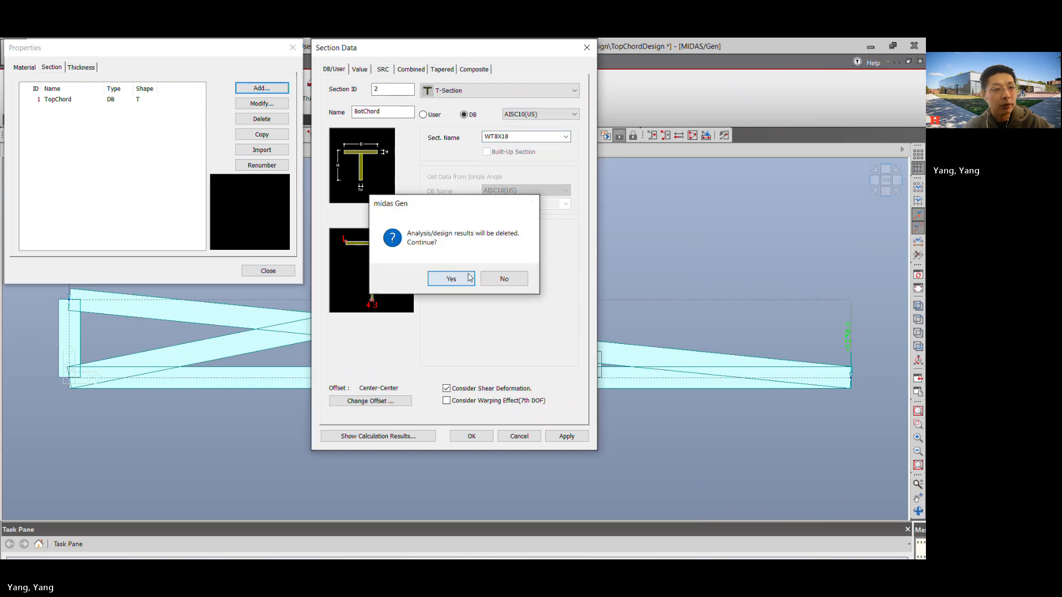
click(469, 279)
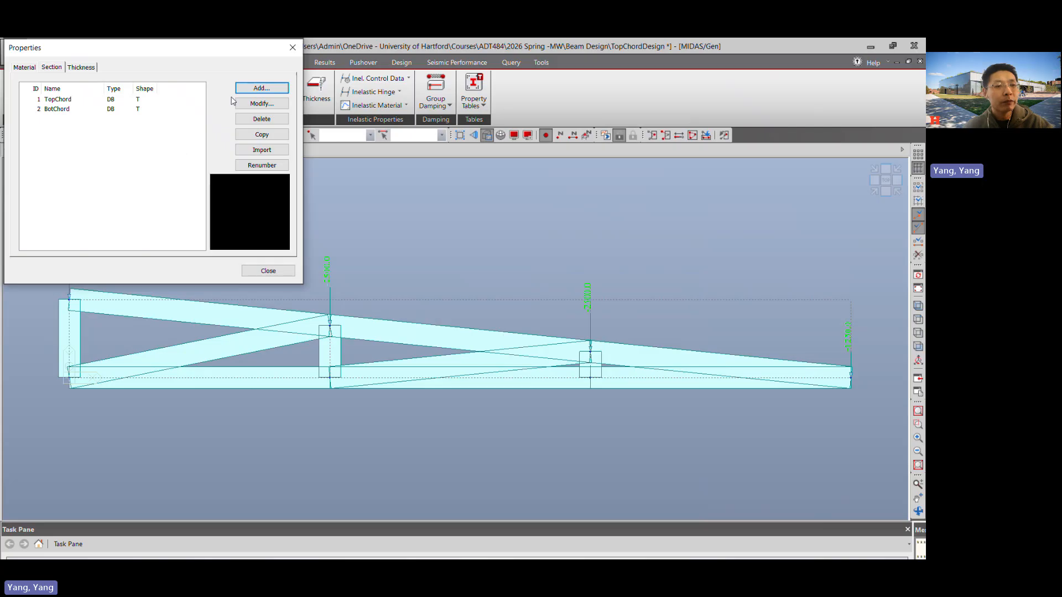
Start another new section of Angle shape named DiaAndVert.
key(Return)
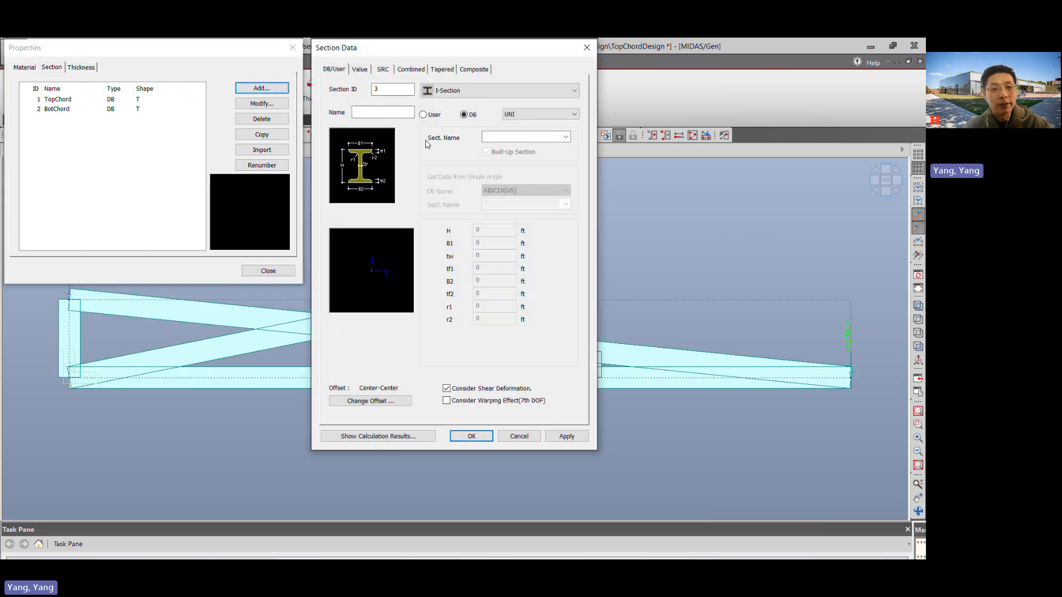
click(523, 91)
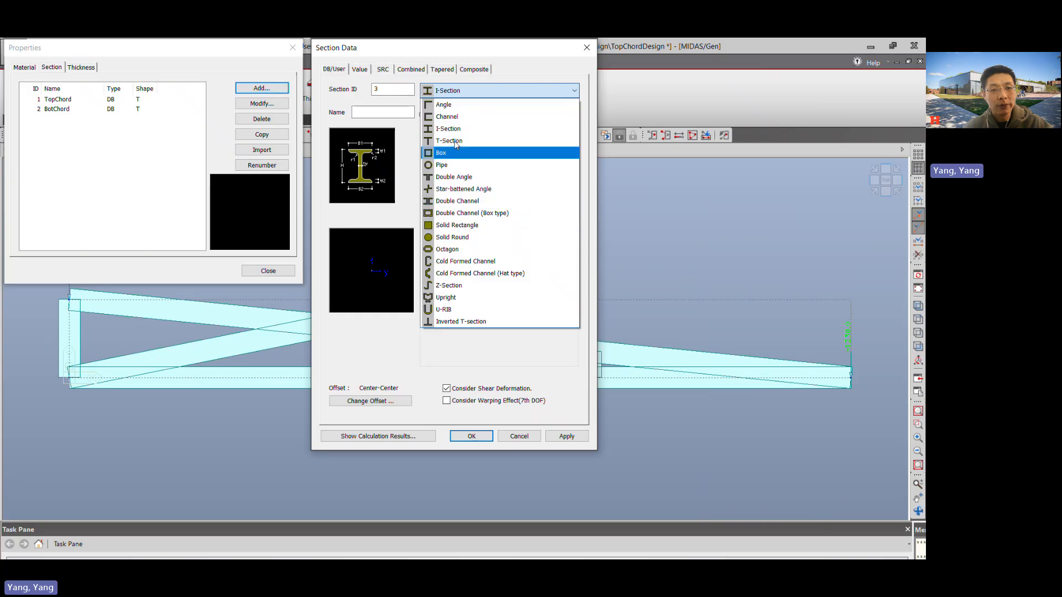
click(446, 105)
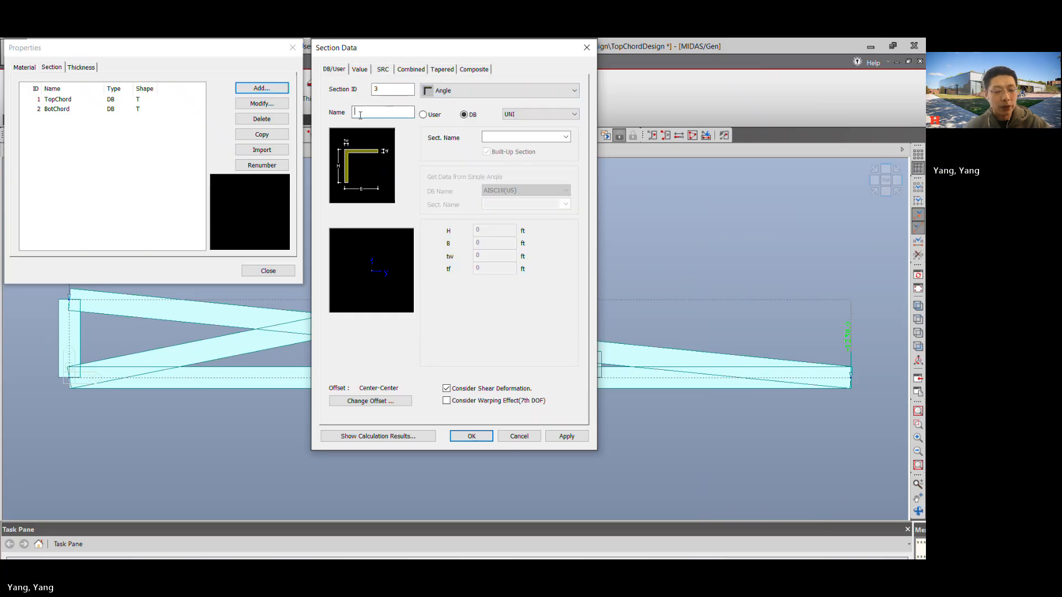
text(V)
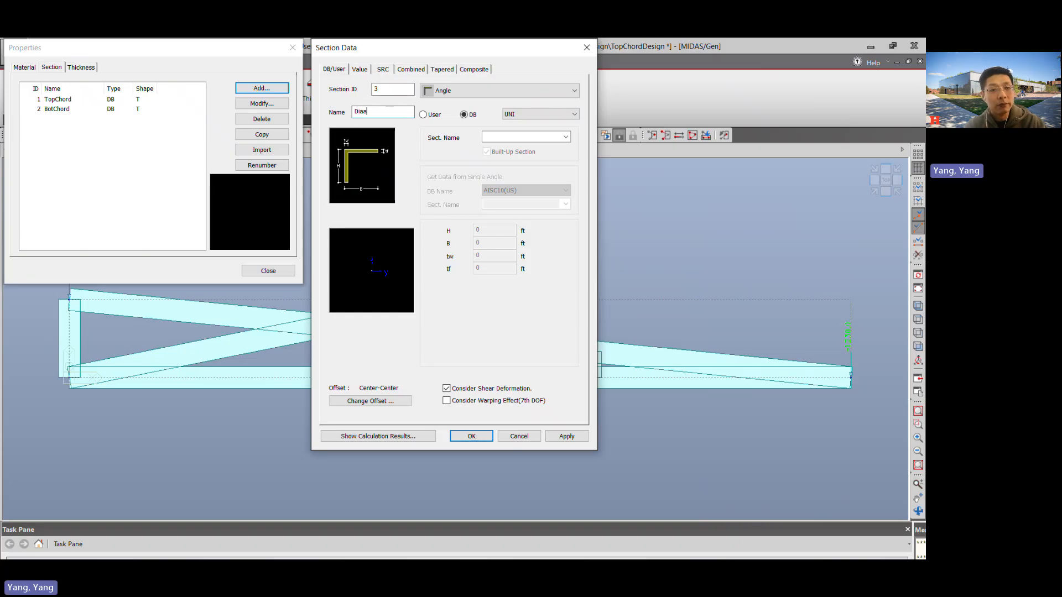
text(dVe)
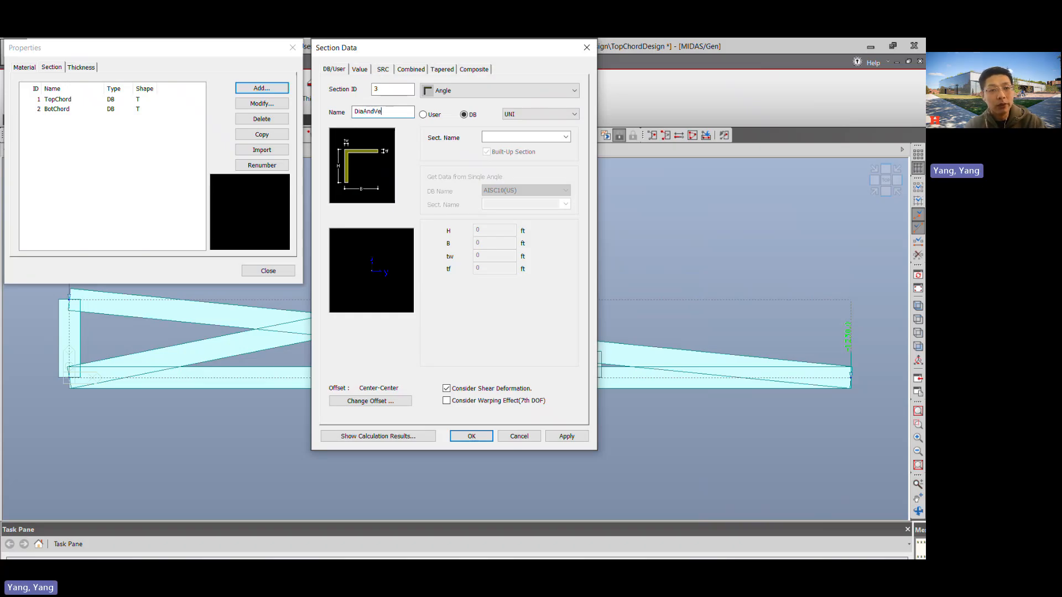
text(rt)
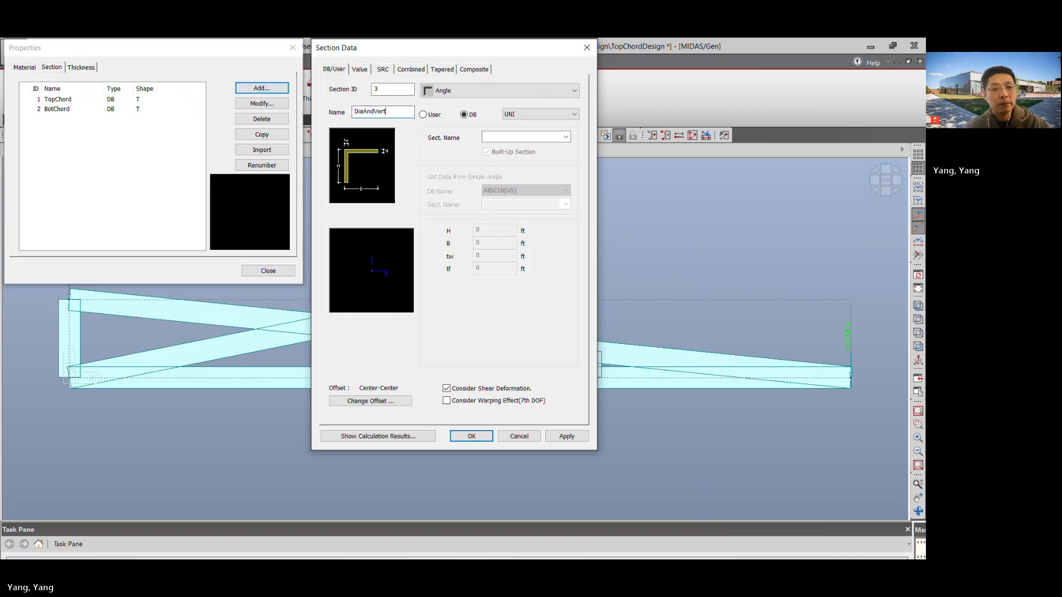
Assign L7X4X7/16 from the AISC10(US) database to DiaAndVert, add the section and close the section properties.
click(518, 113)
scroll(540, 166, down, 5)
click(556, 145)
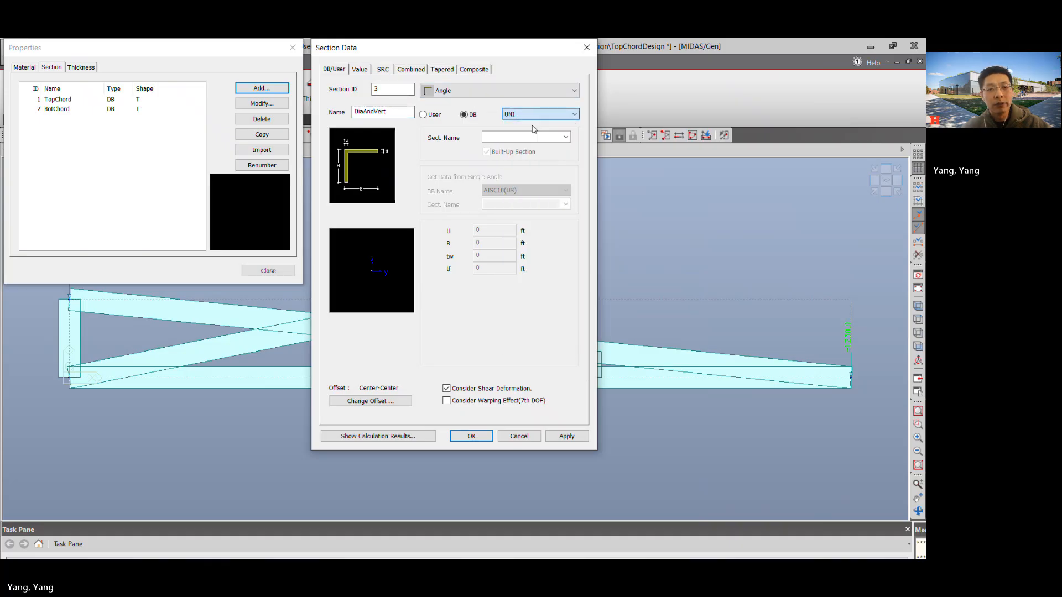
click(565, 136)
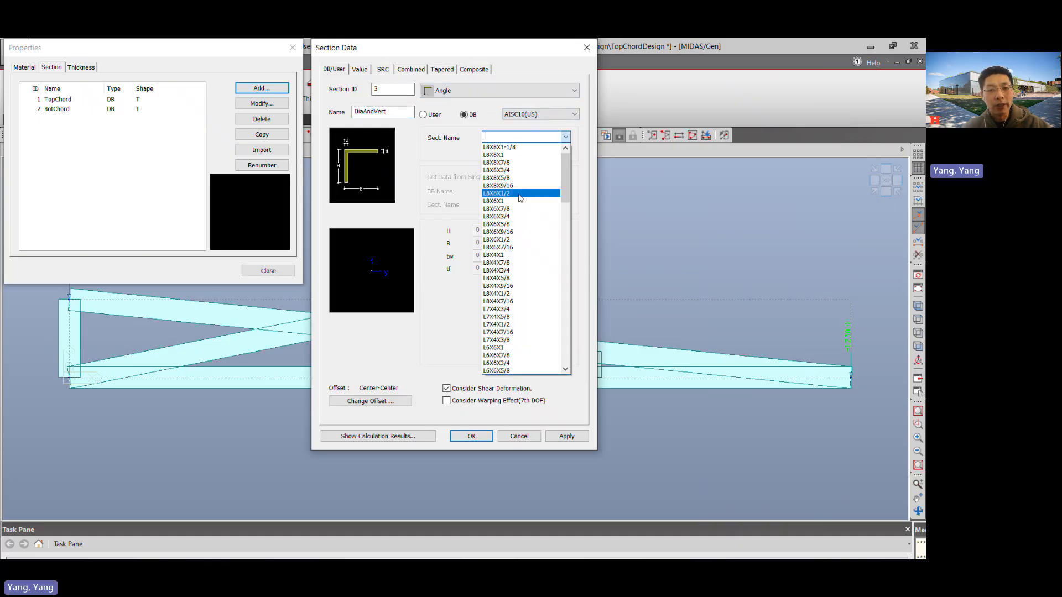
click(512, 332)
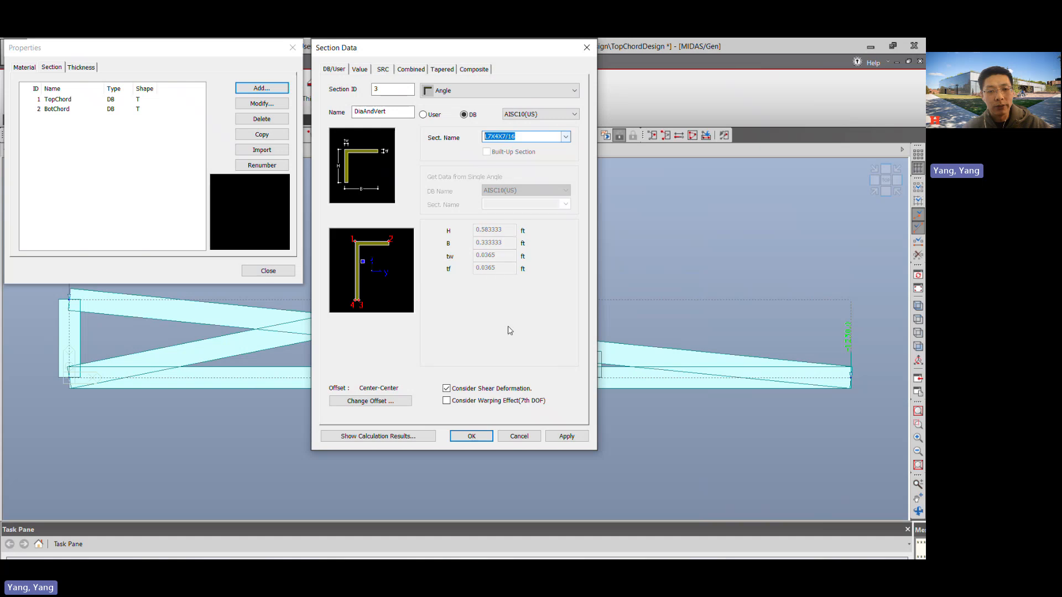
click(569, 439)
click(519, 437)
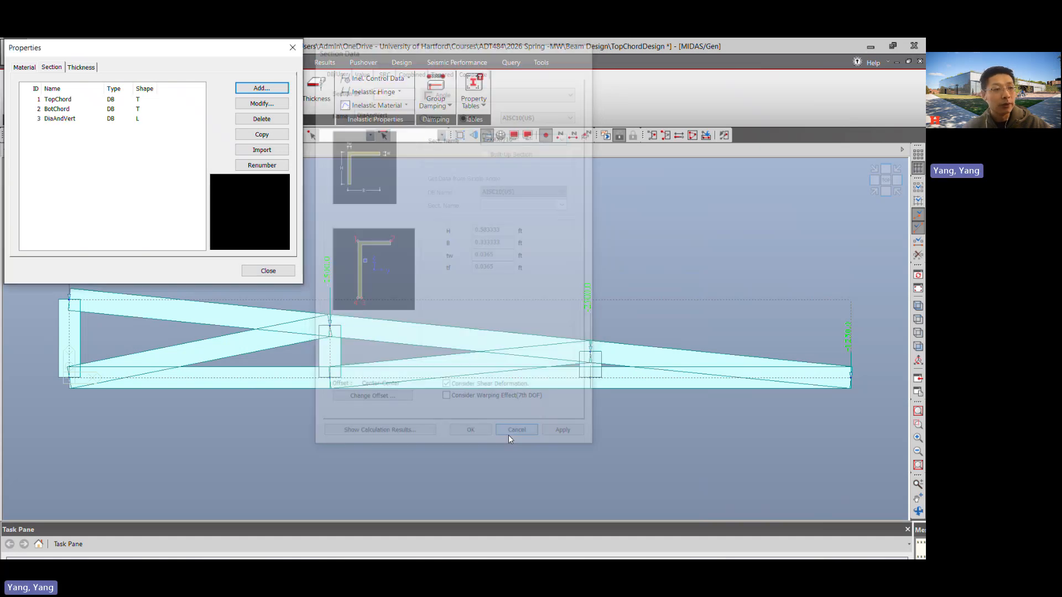
click(293, 47)
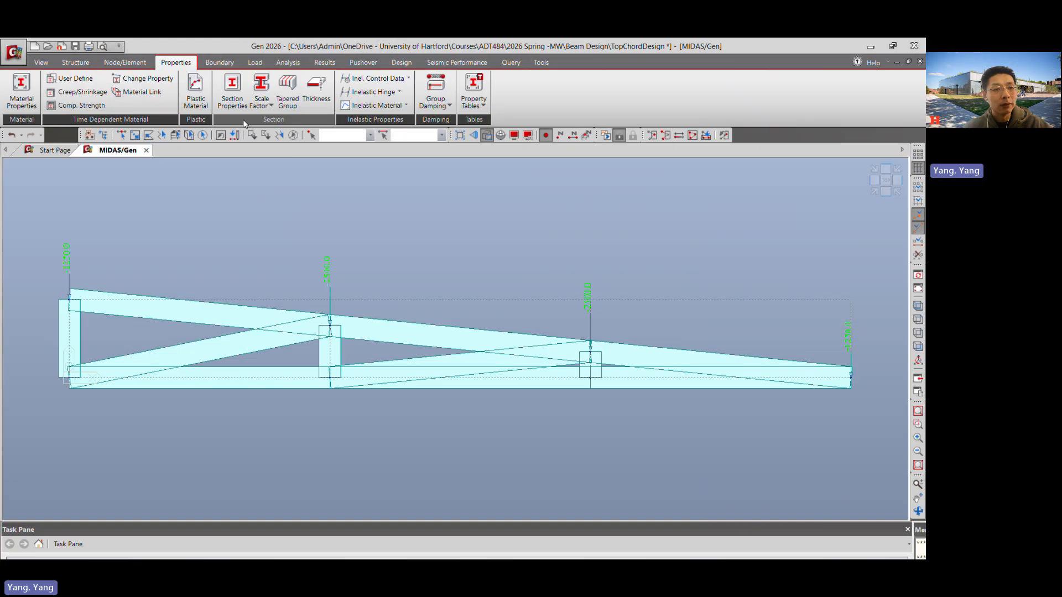
Set up Change Element Parameters to assign Section ID 2: BotChord, keeping the settings clear of the truss.
click(132, 62)
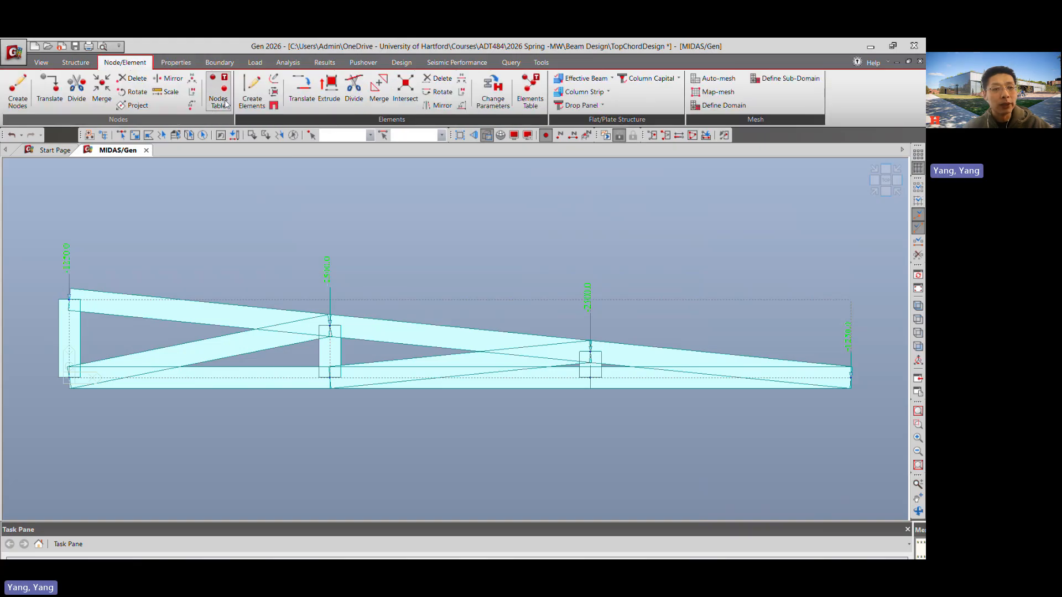
click(491, 91)
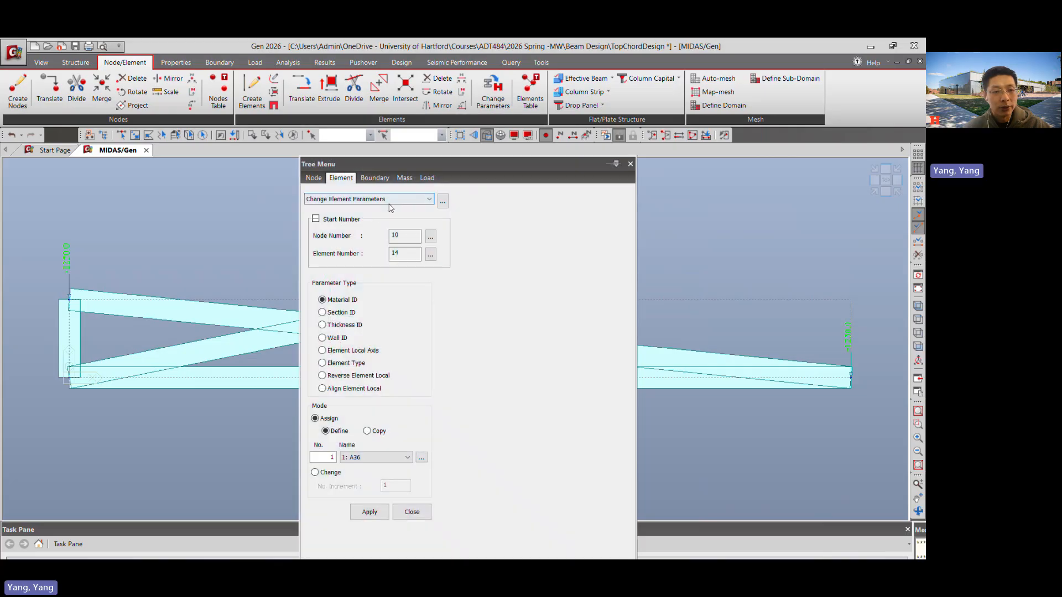
click(386, 201)
click(380, 201)
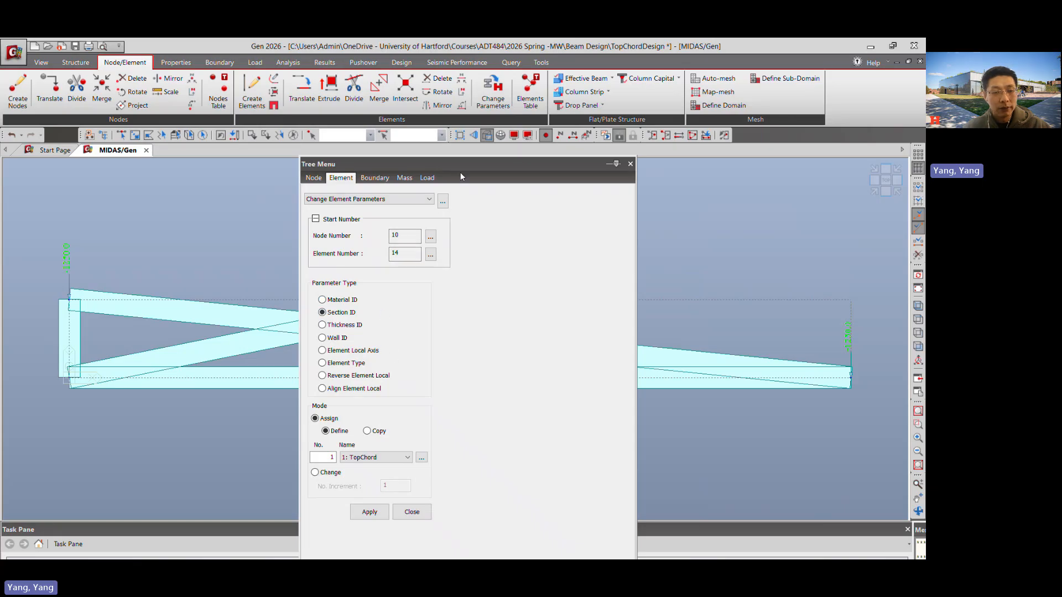
drag(466, 166, 724, 141)
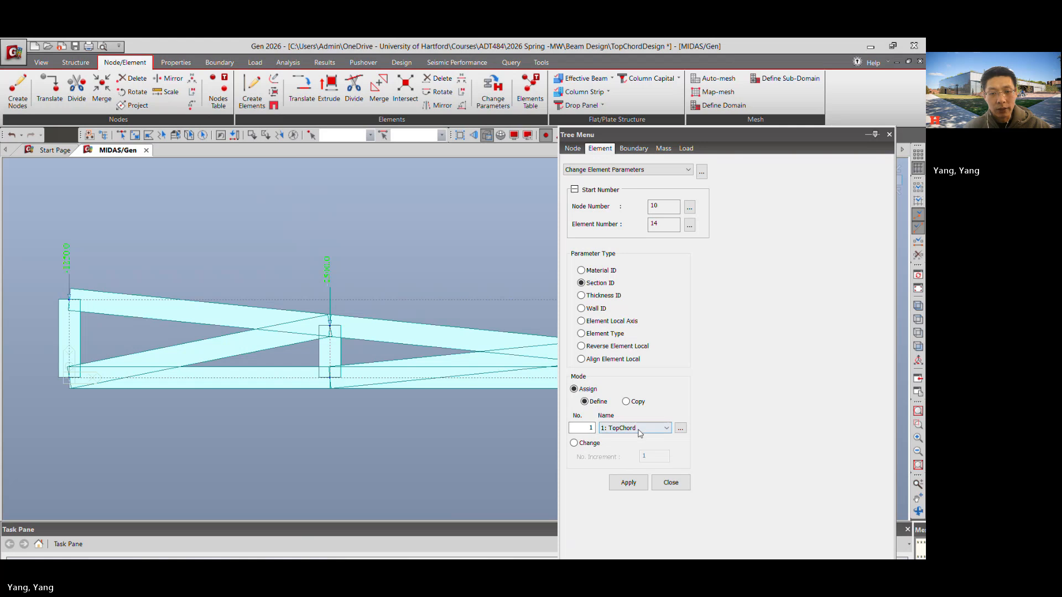
click(641, 429)
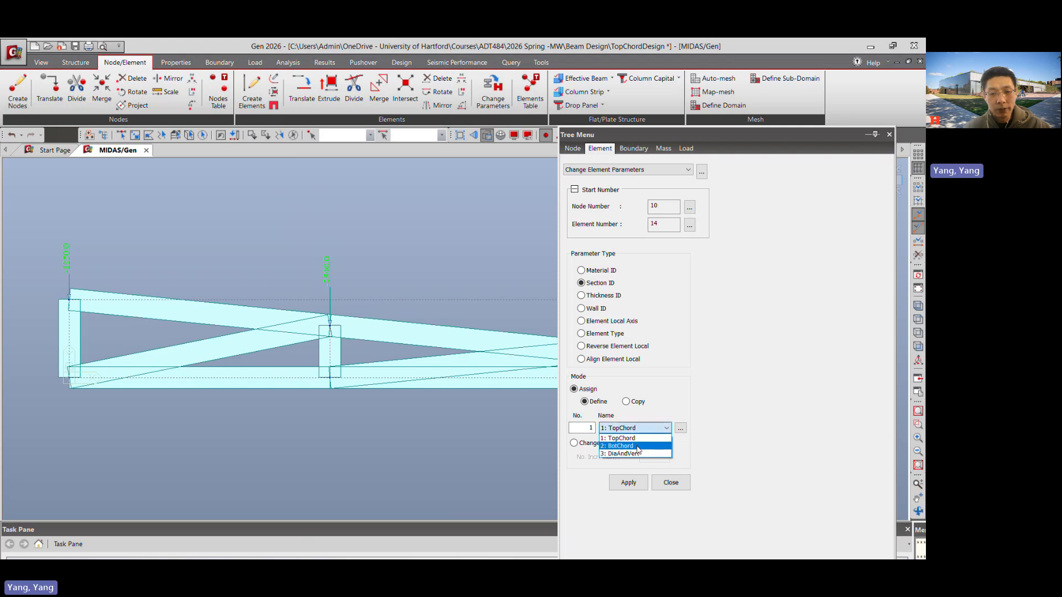
click(635, 445)
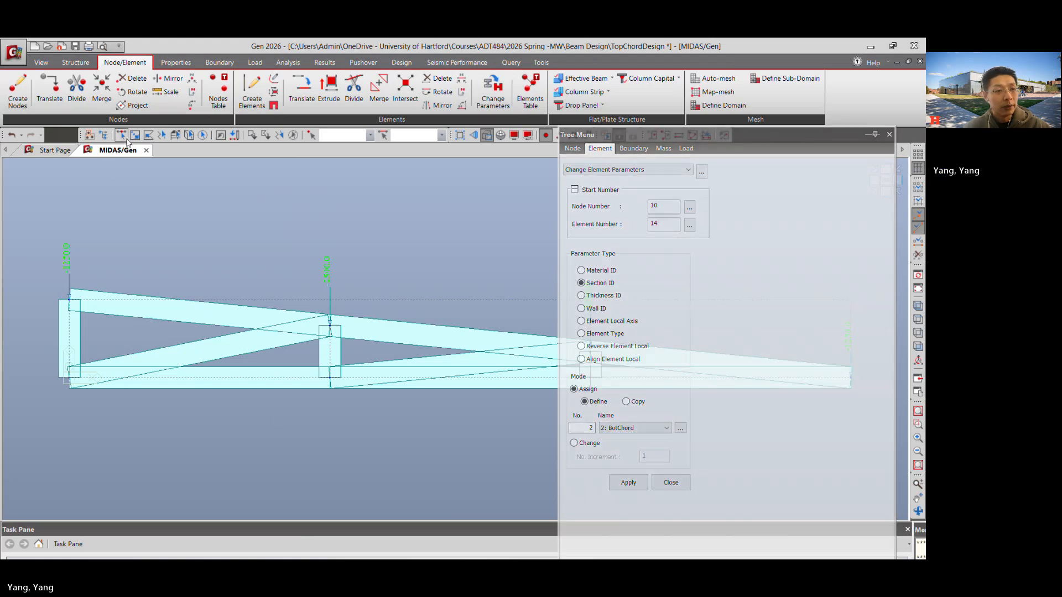
Select the three bottom chord members of the truss and assign section 2: BotChord to them.
click(135, 135)
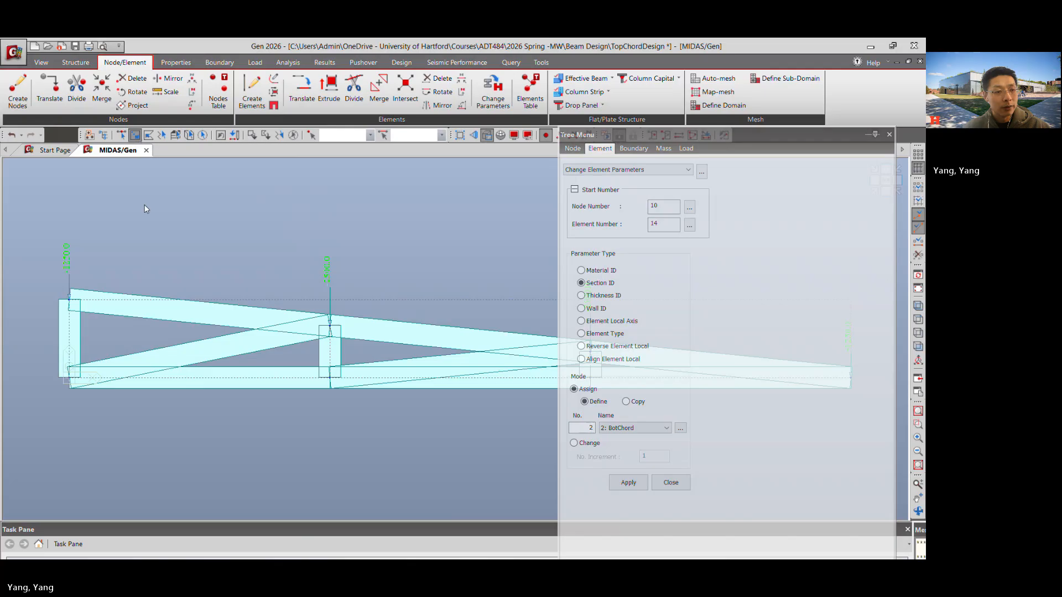
click(41, 359)
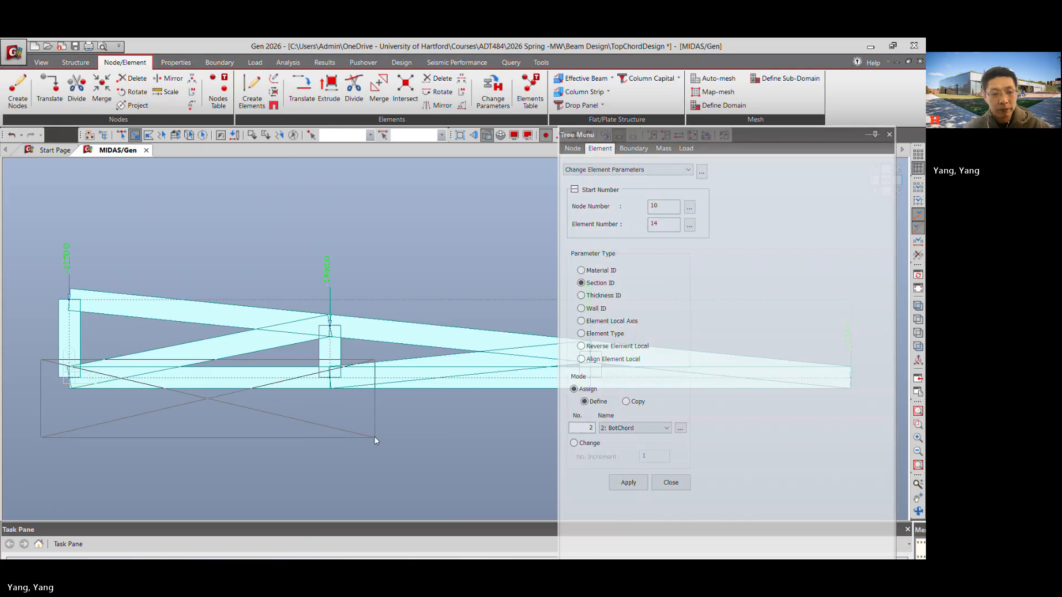
click(372, 436)
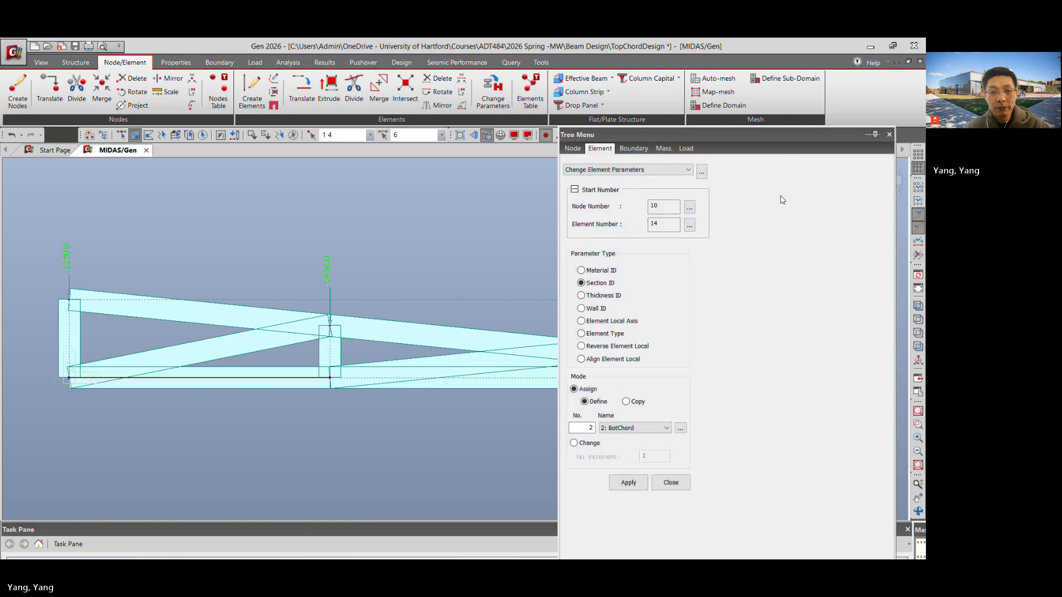
drag(691, 369, 705, 273)
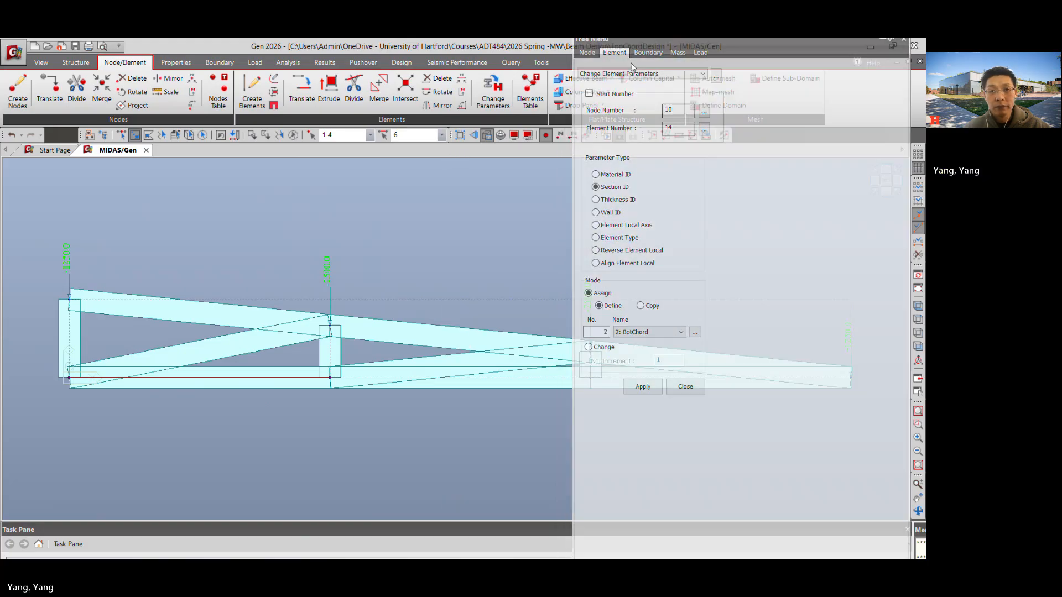
drag(641, 40, 442, 475)
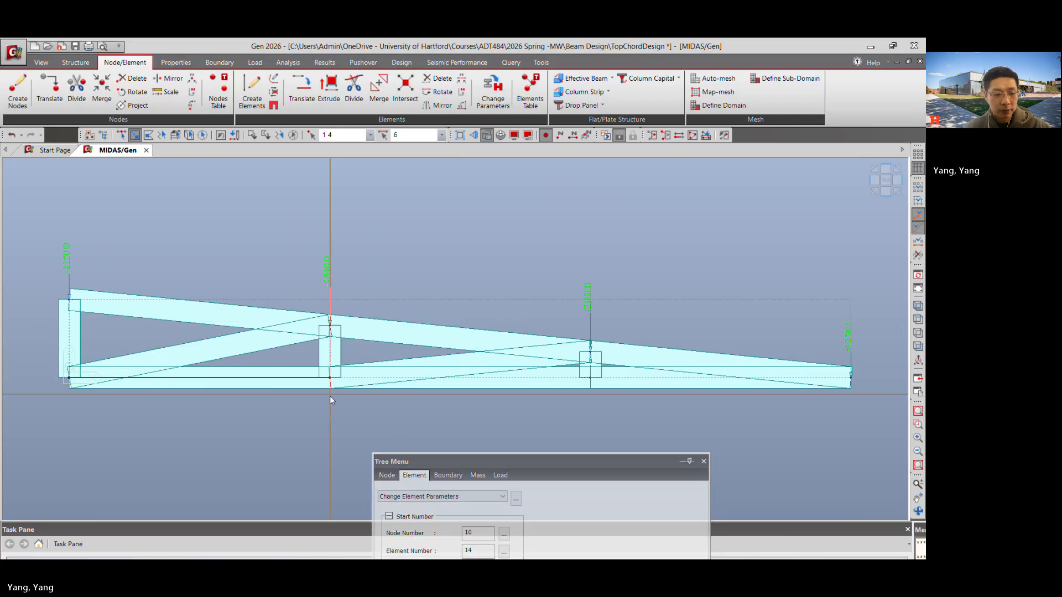
drag(308, 355, 649, 380)
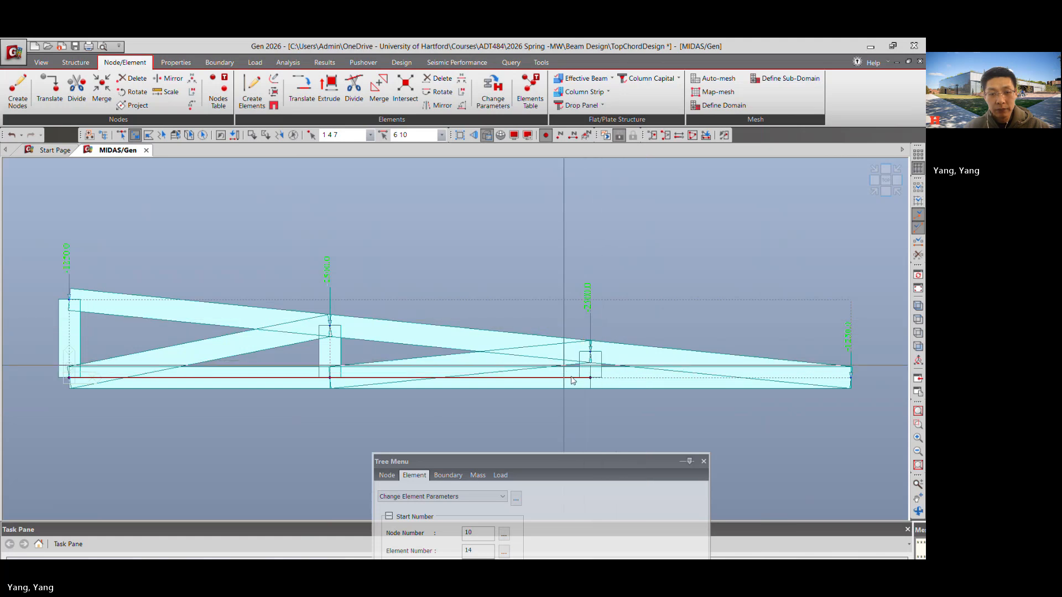
drag(571, 375, 877, 414)
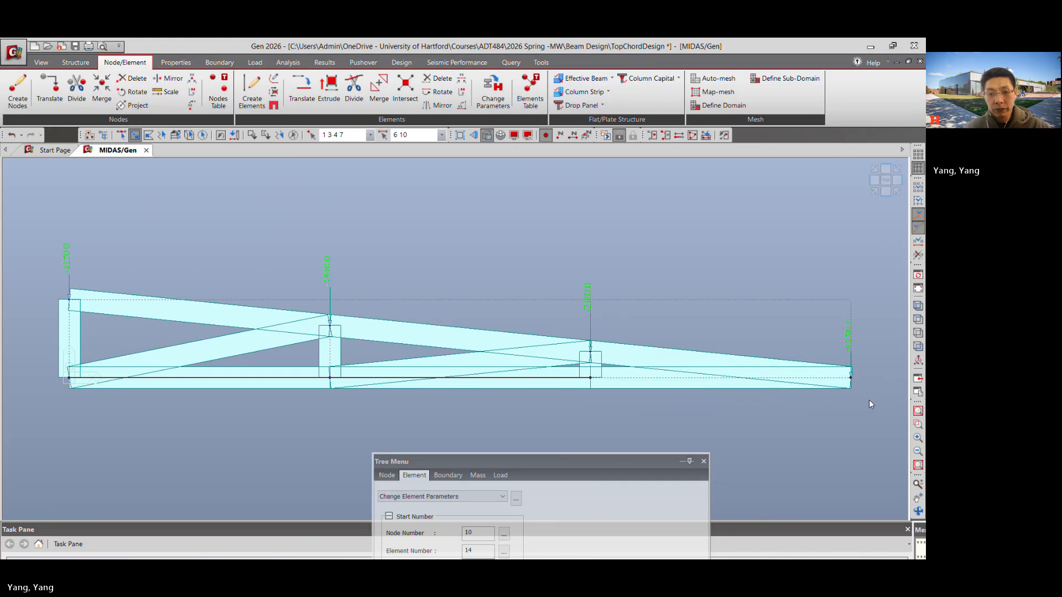
click(122, 135)
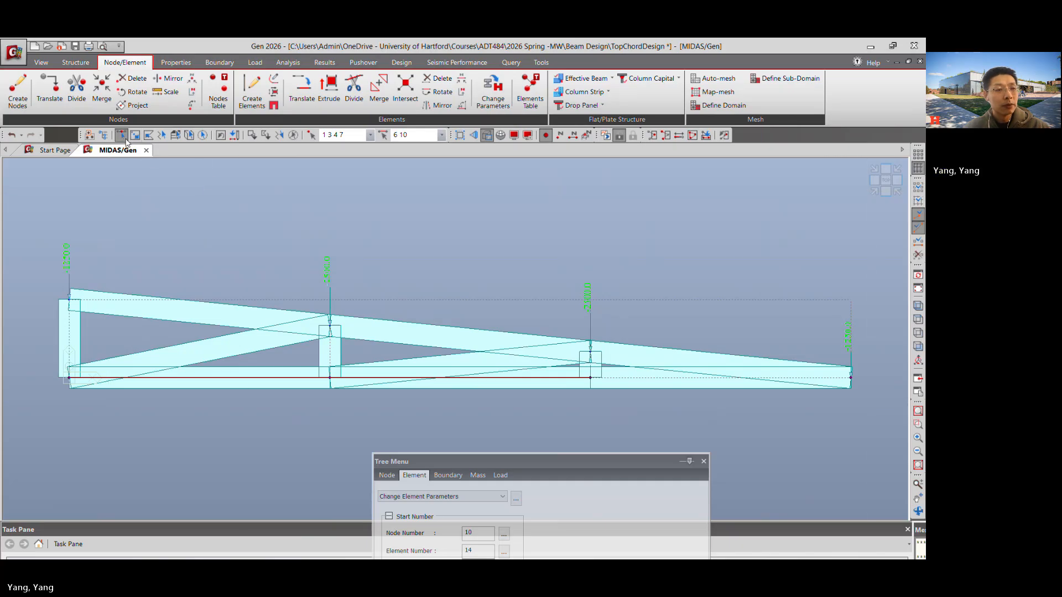
click(624, 378)
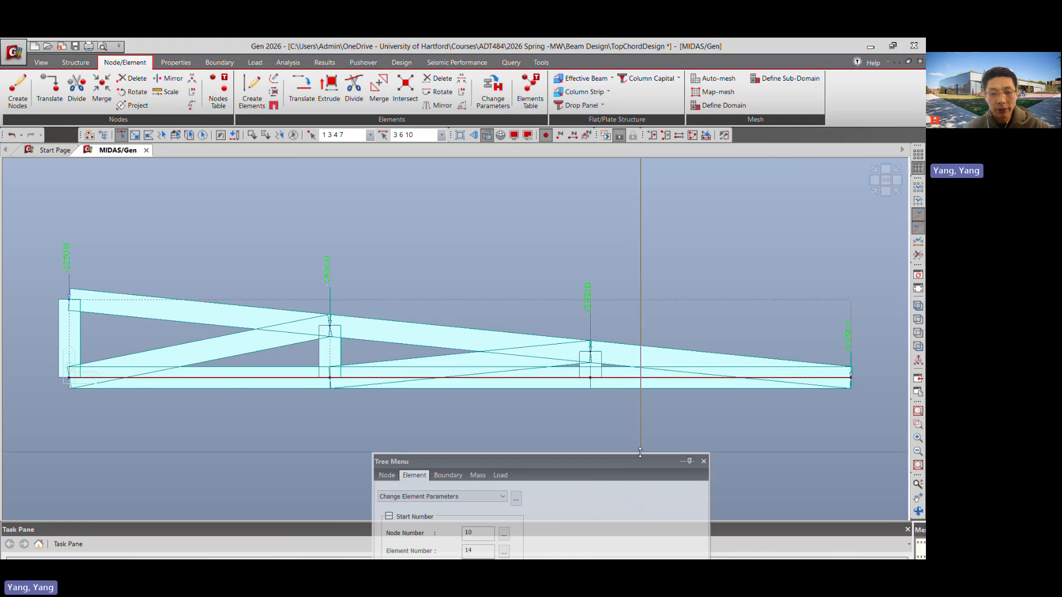
drag(640, 452, 636, 121)
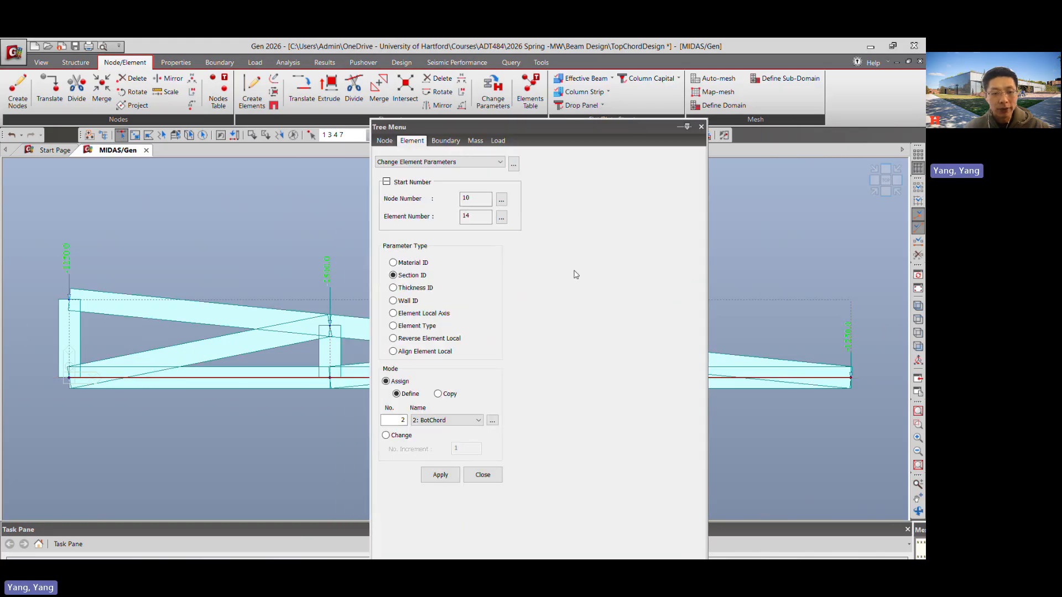
click(441, 474)
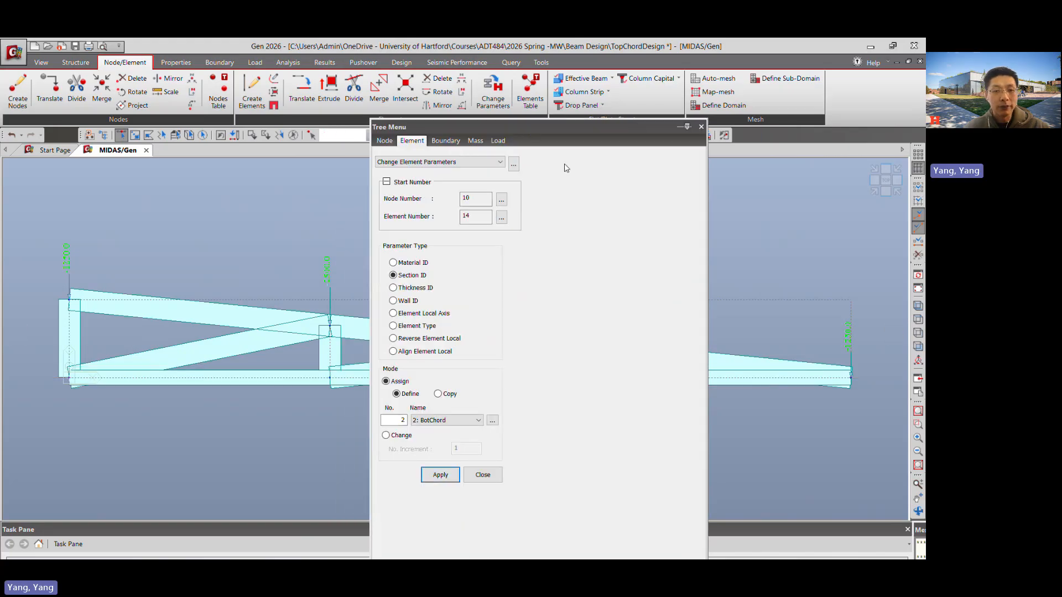
Assign section 3: DiaAndVert to the three vertical and two diagonal members, and close the element parameter settings.
drag(573, 131, 641, 201)
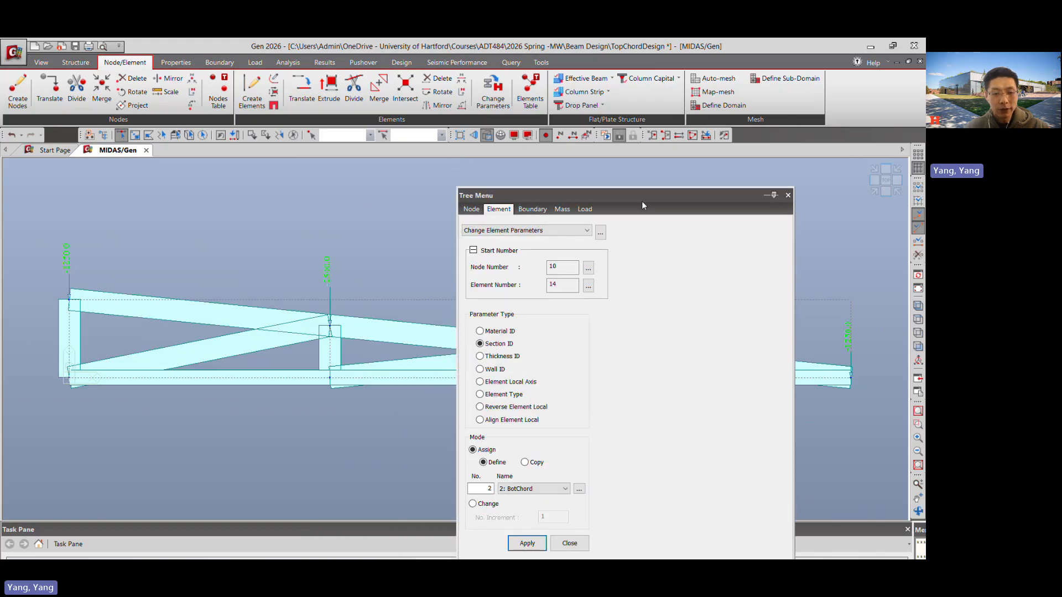
click(553, 490)
click(567, 515)
drag(669, 199, 554, 464)
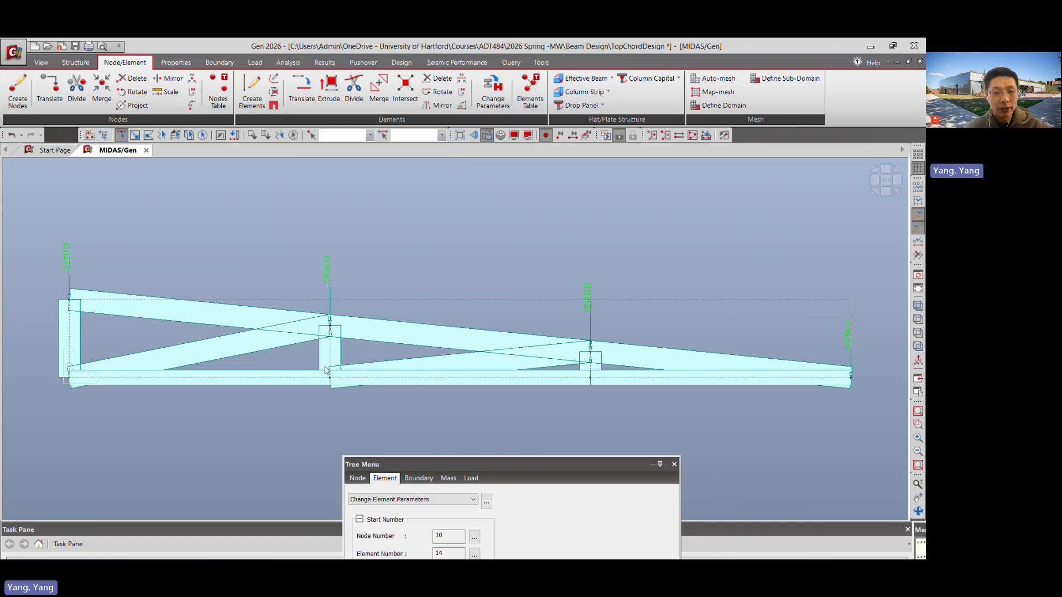
click(74, 343)
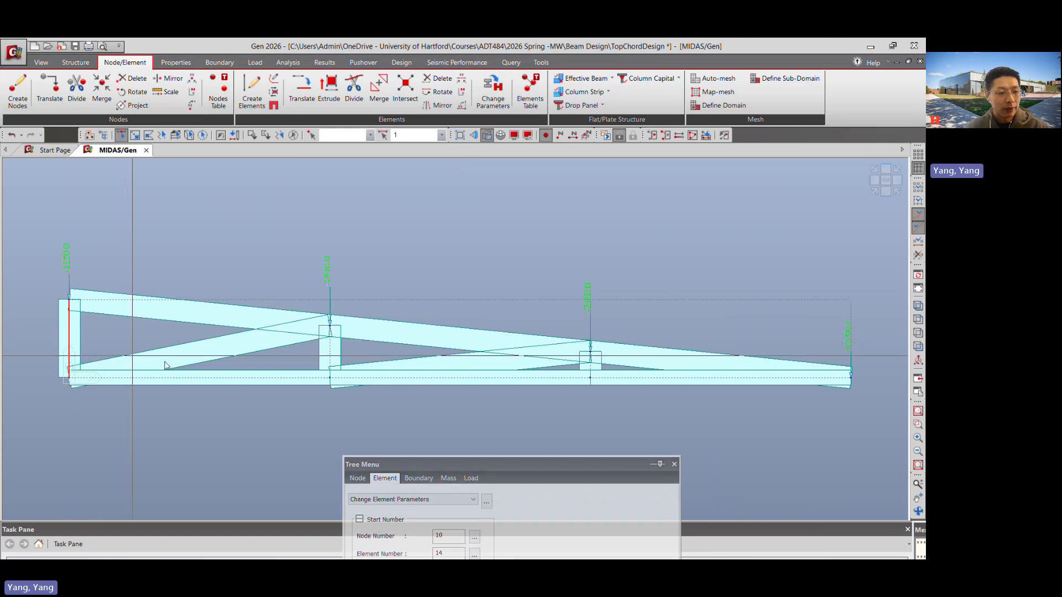
click(330, 350)
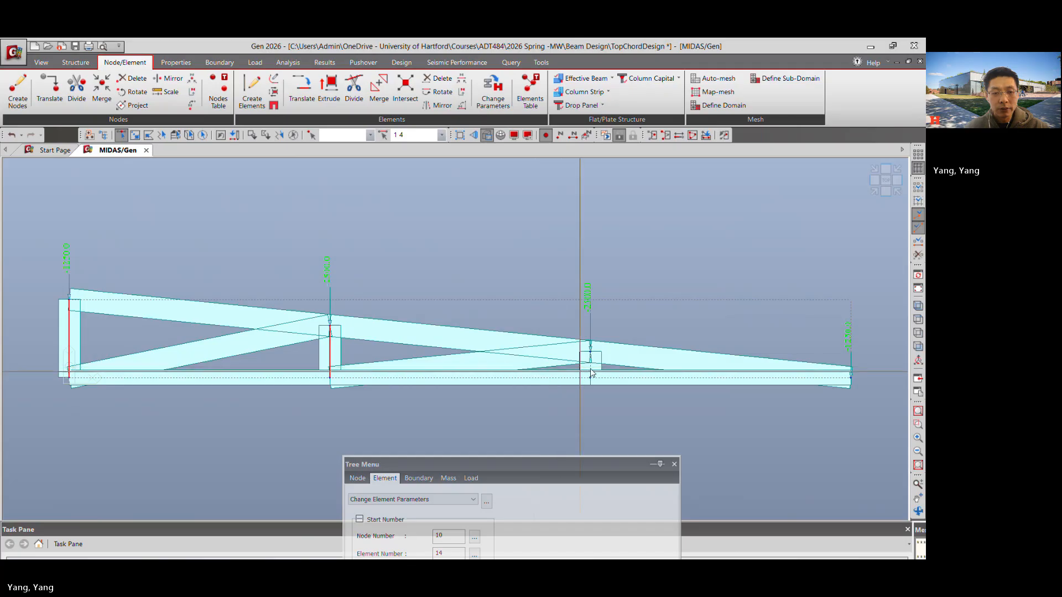
click(521, 369)
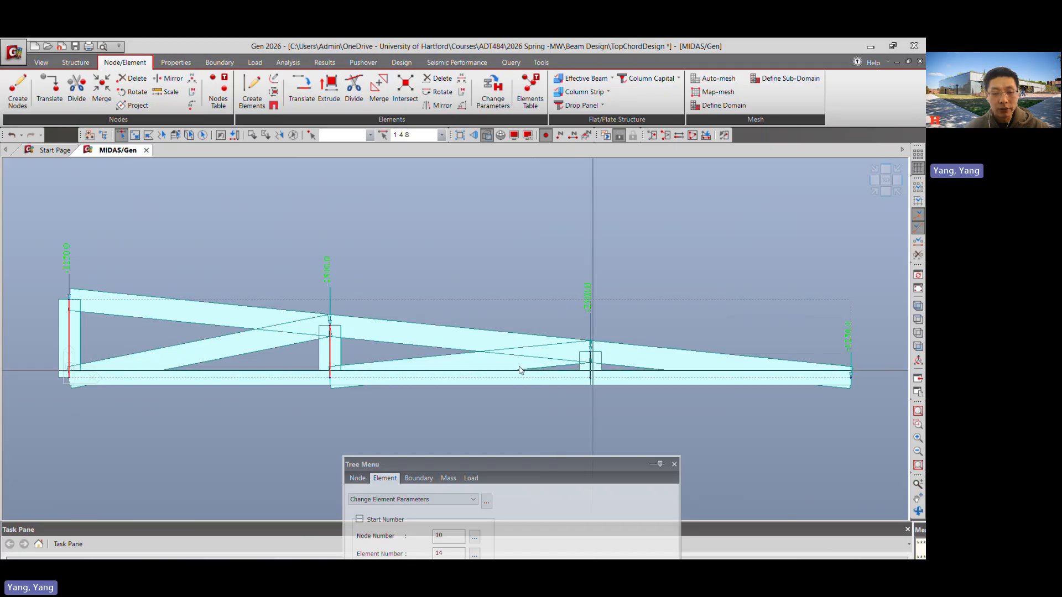
click(470, 365)
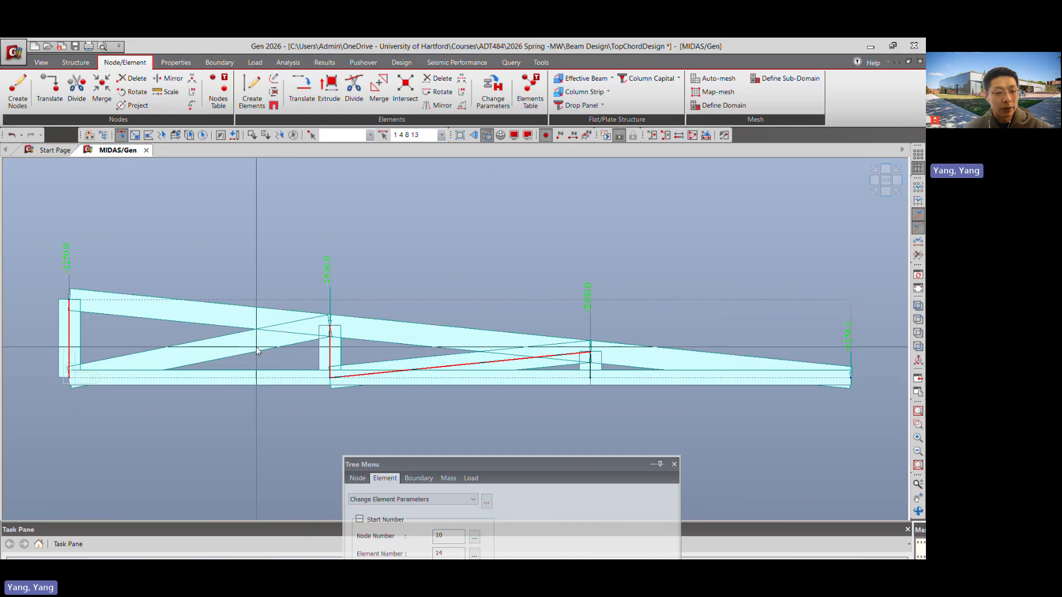
click(232, 349)
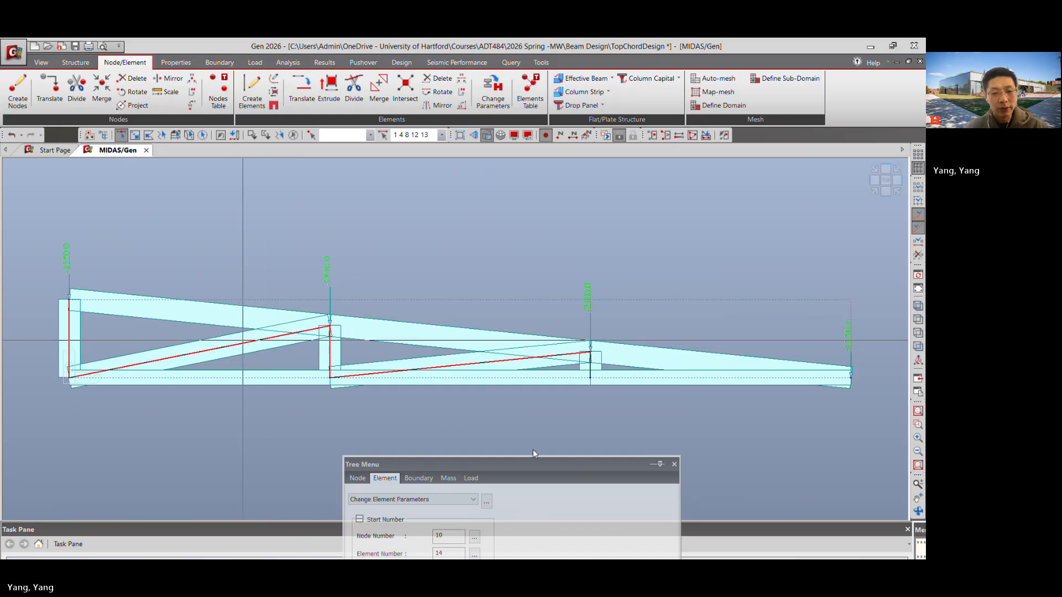
drag(535, 463, 478, 213)
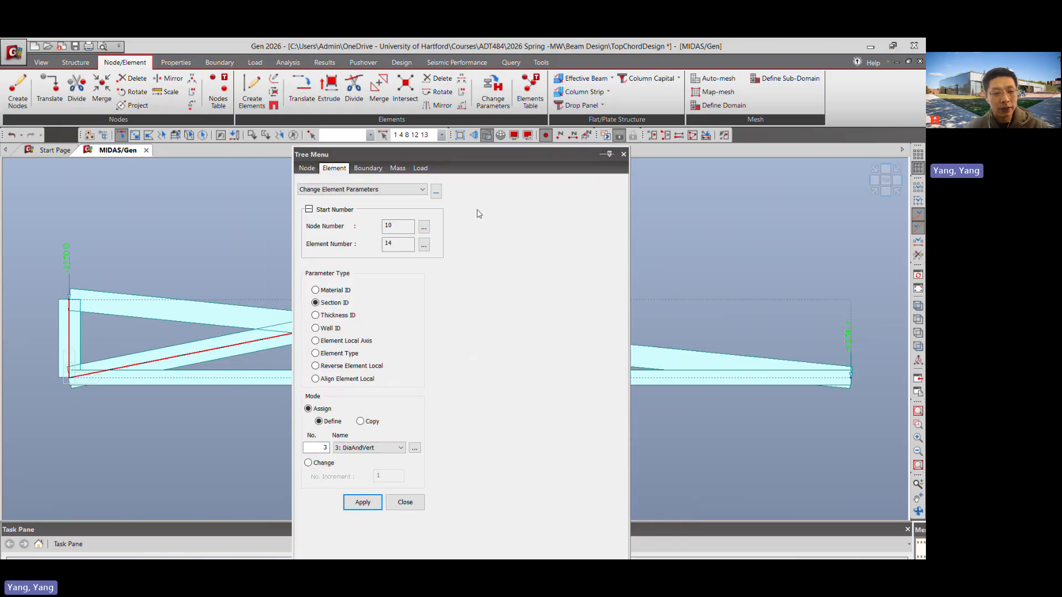
click(363, 503)
click(402, 503)
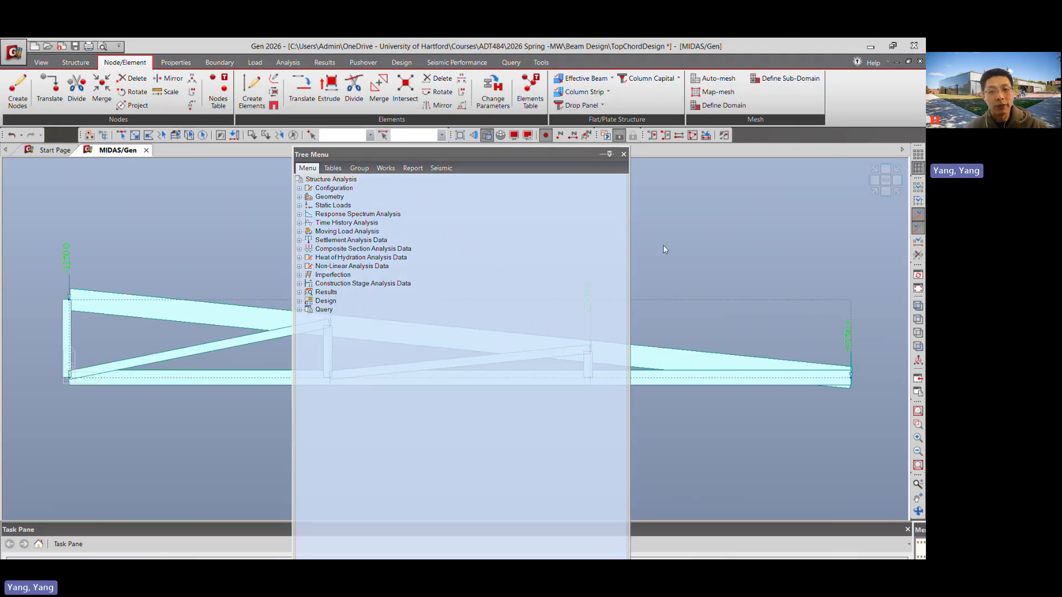
click(623, 155)
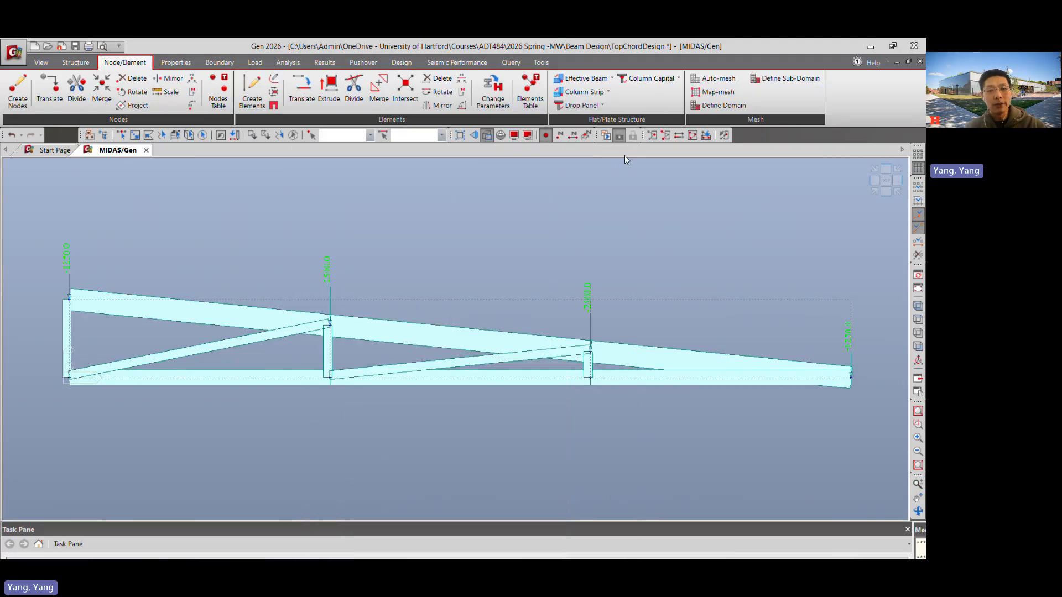
Save the model and display the Property Name labels on all truss members.
click(76, 46)
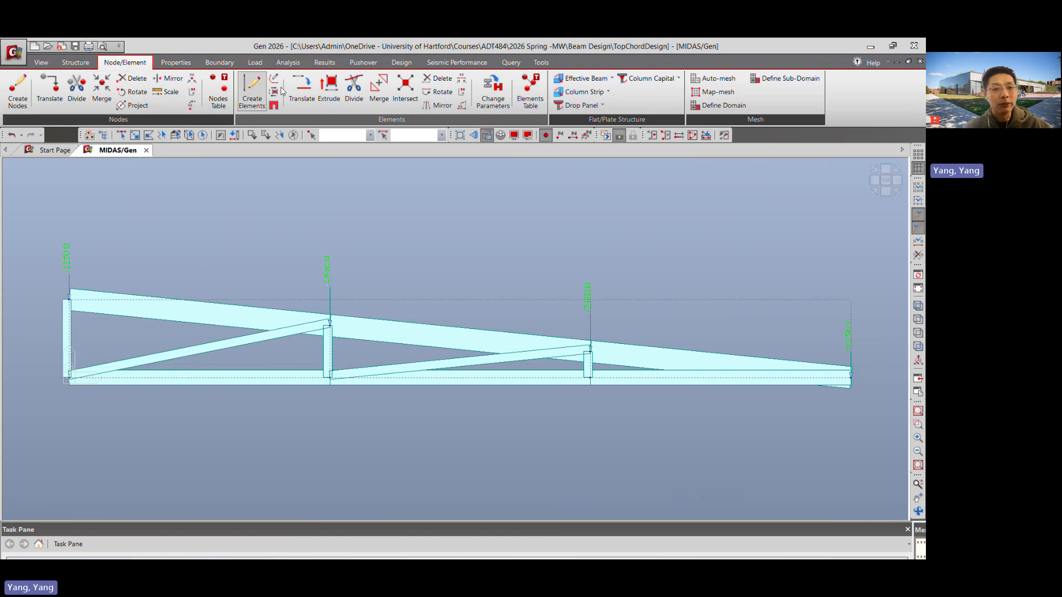
click(511, 136)
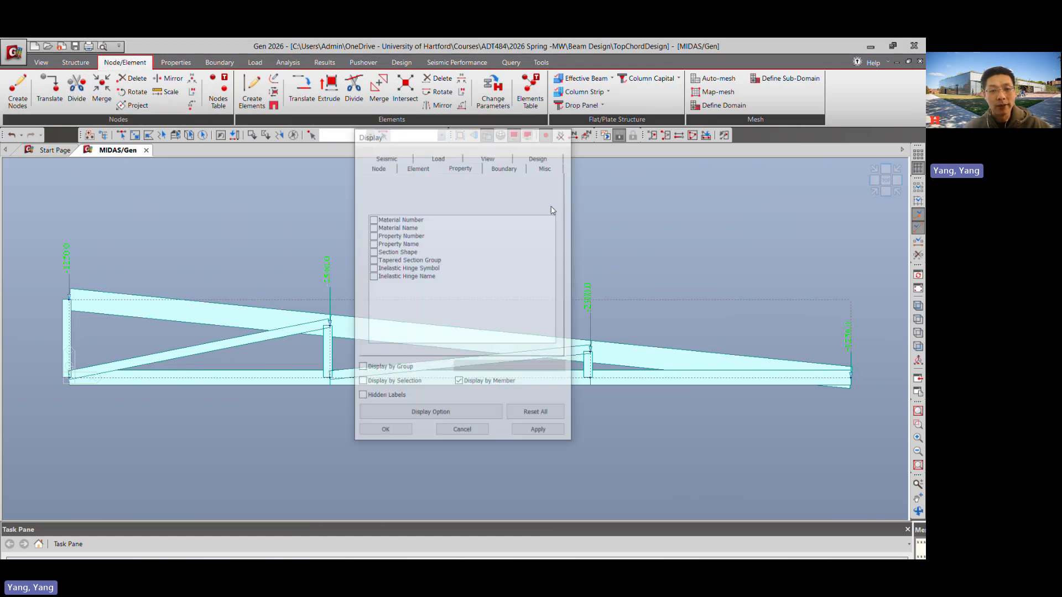
click(390, 243)
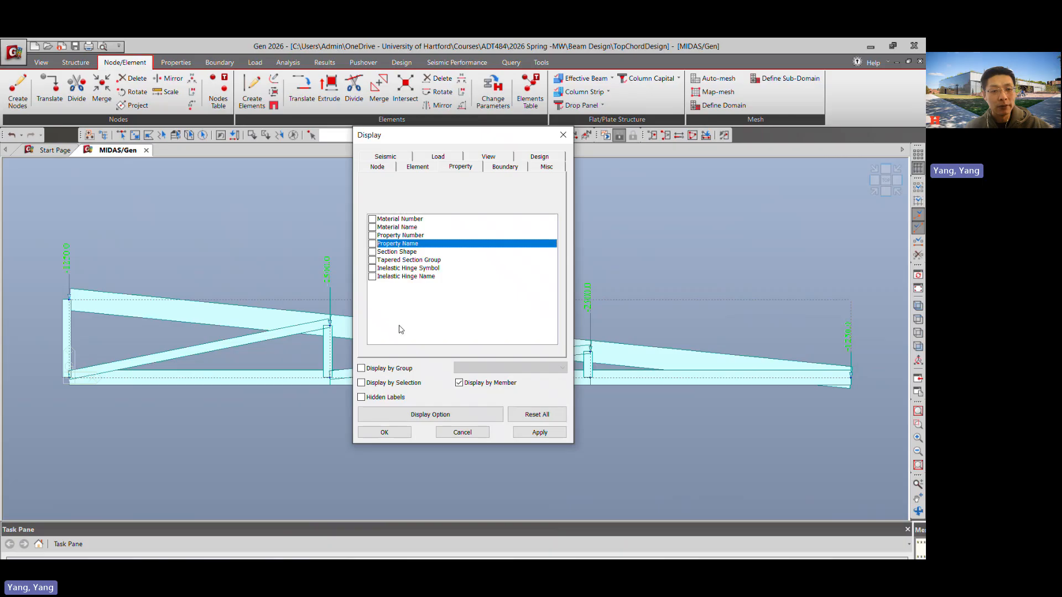
click(536, 433)
click(408, 433)
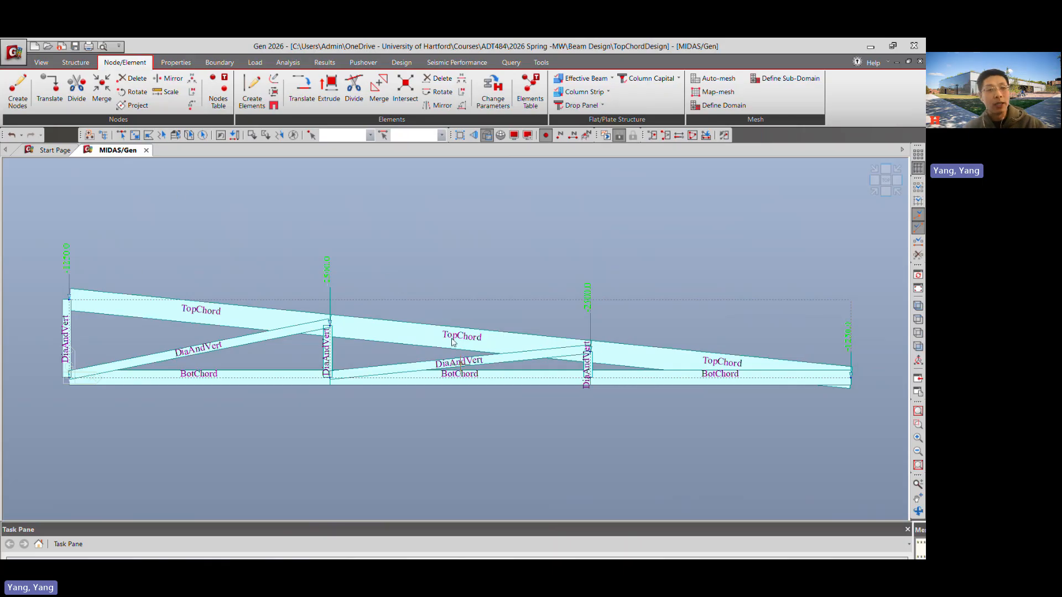
Perform the structural analysis and run the Steel Code Check under AISC(16th)-LRFD22.
click(403, 64)
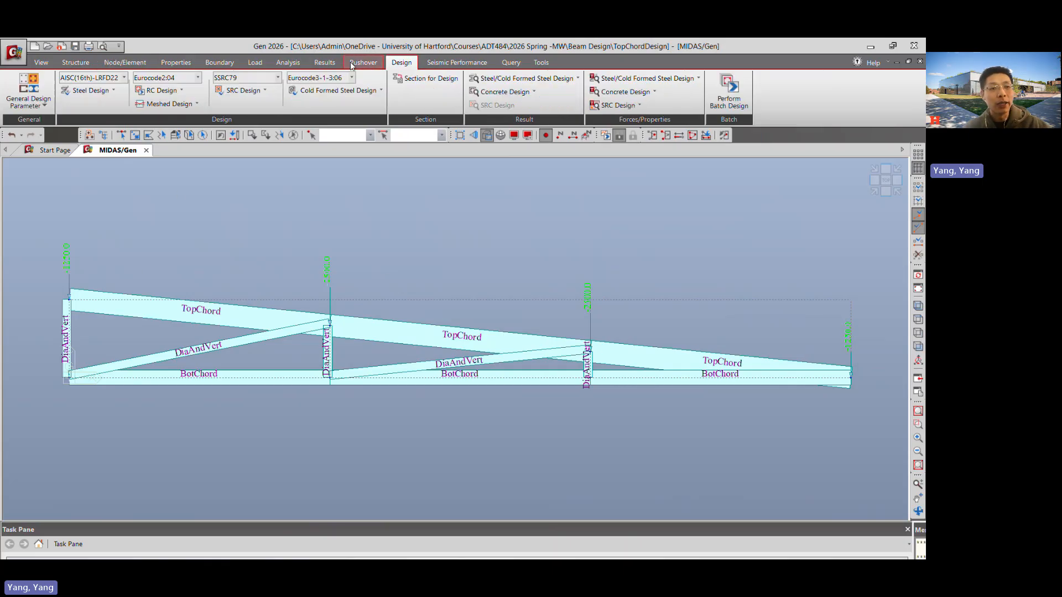
click(287, 63)
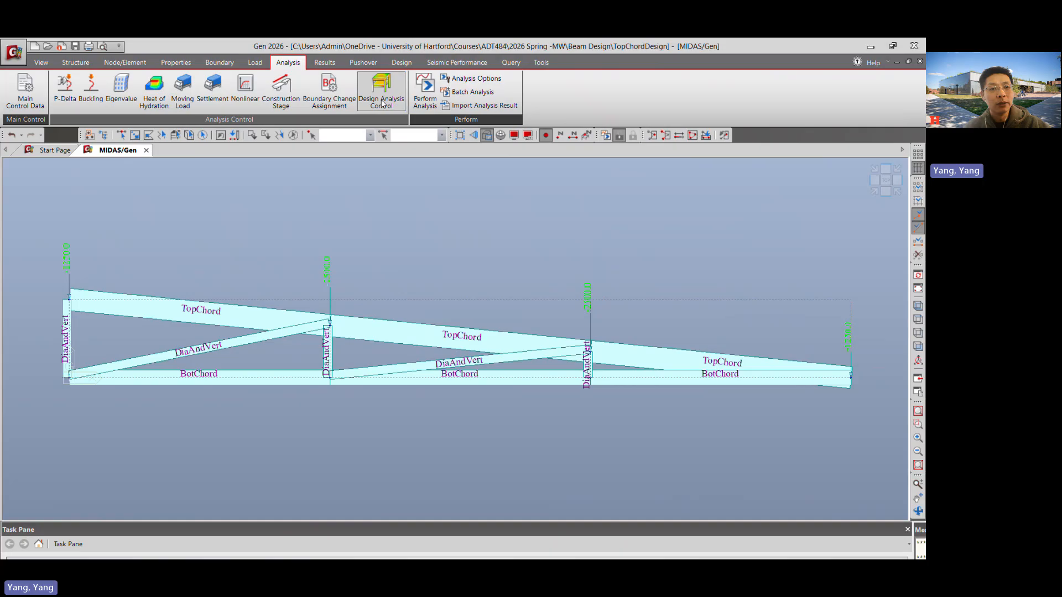
click(428, 94)
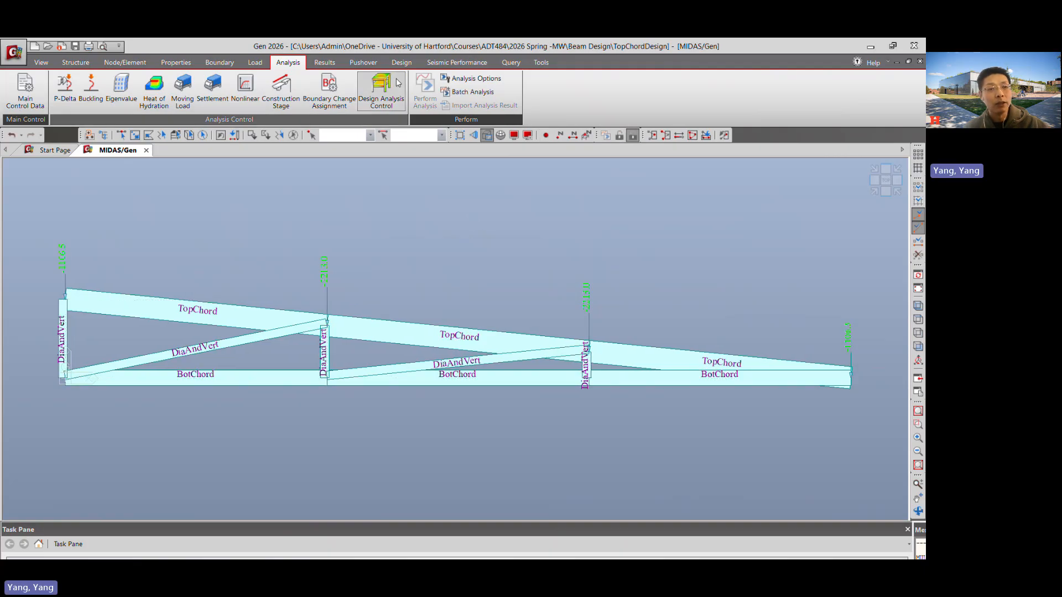
click(402, 62)
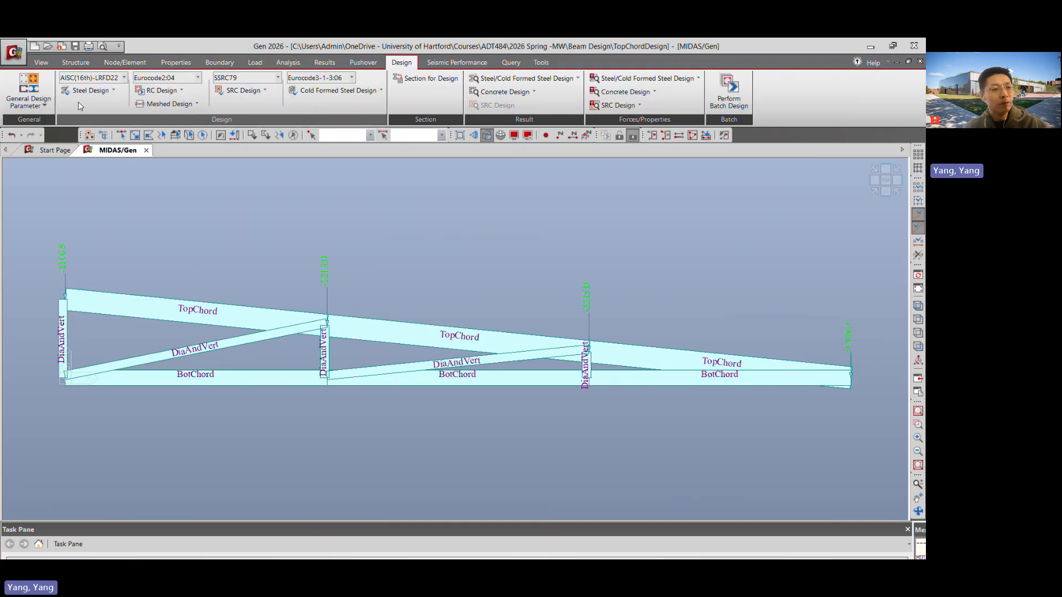
click(89, 91)
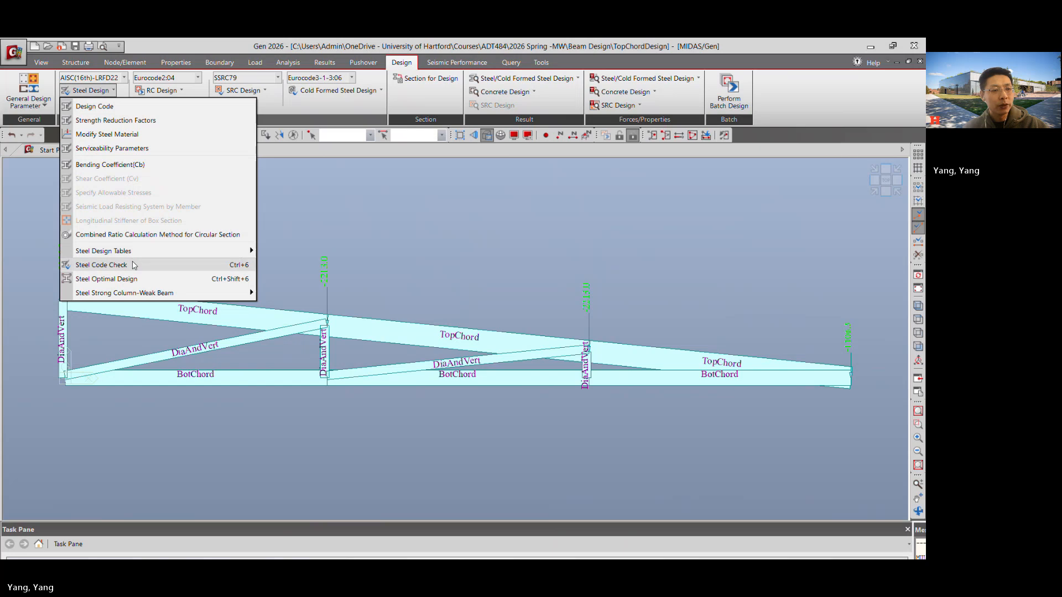
click(245, 263)
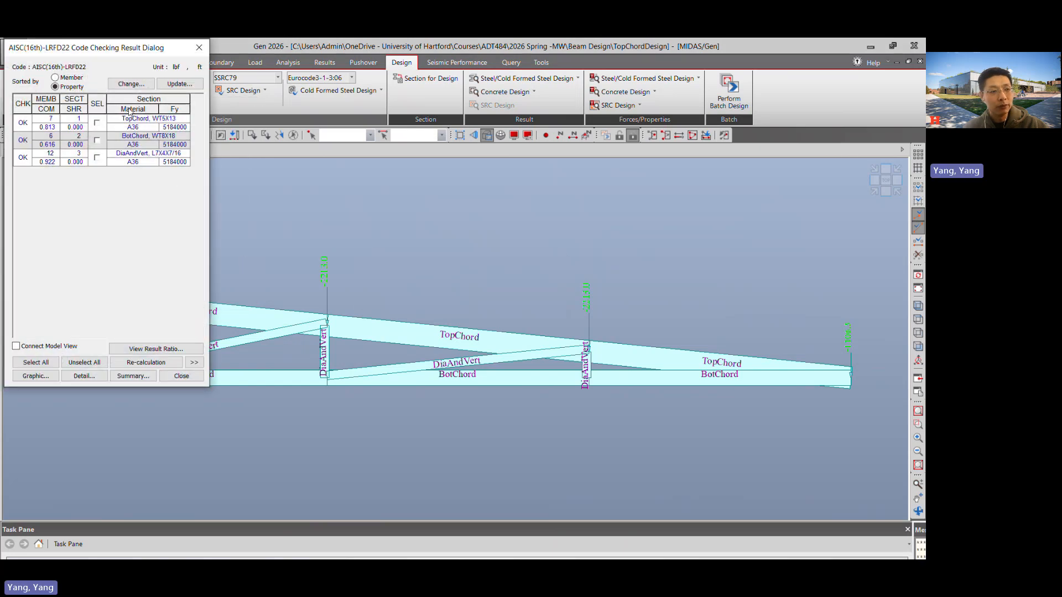
click(97, 123)
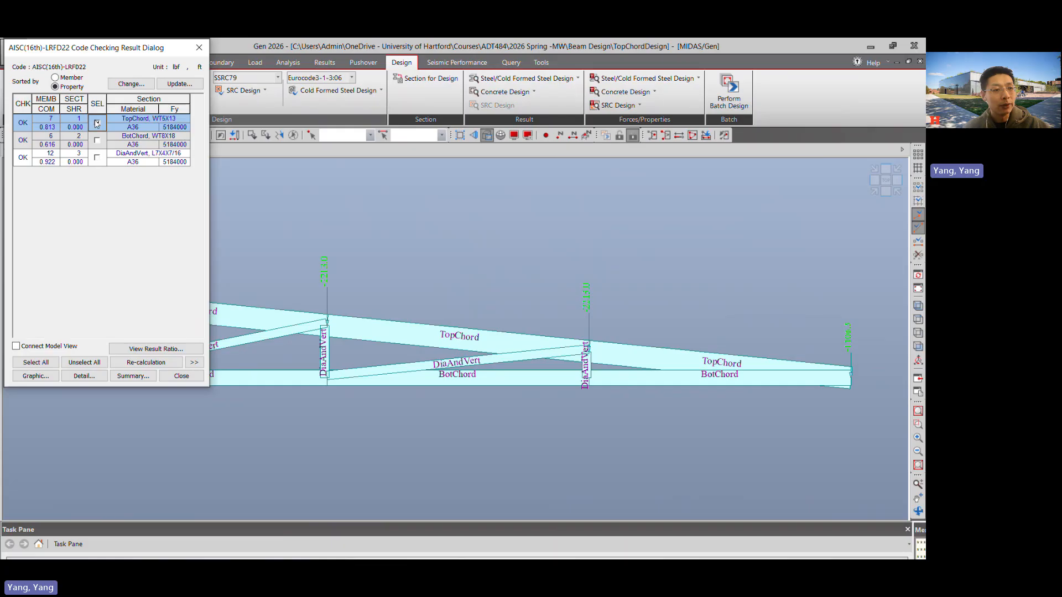
click(98, 124)
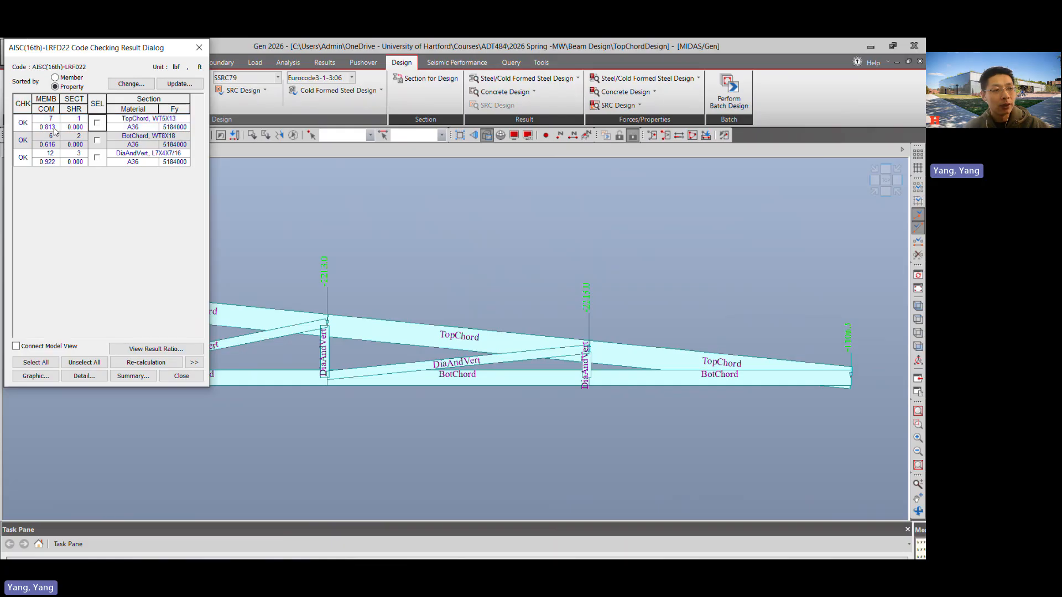
click(53, 129)
click(18, 141)
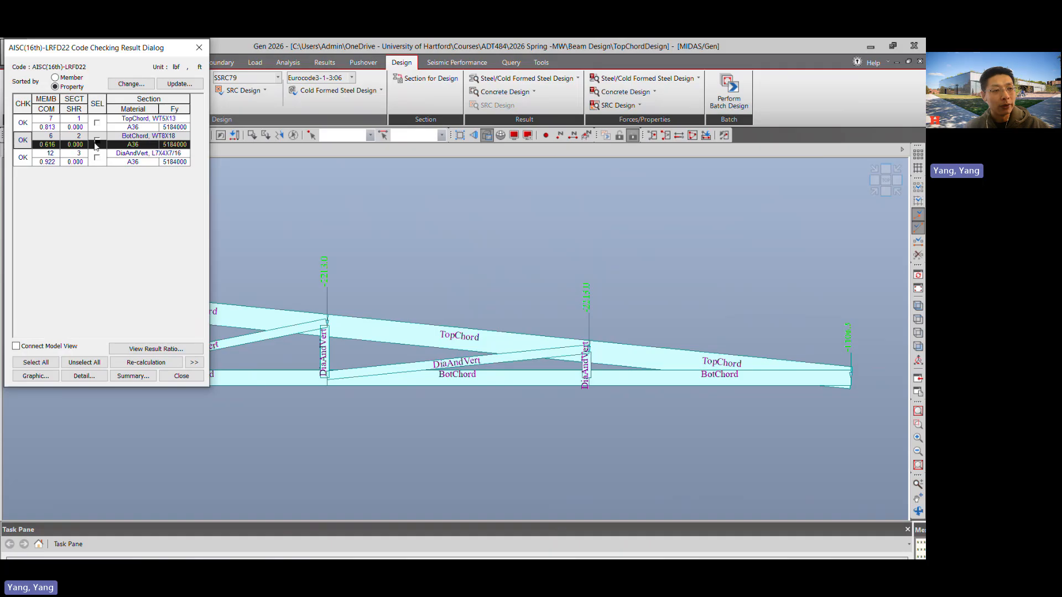
Search AISC10(US) T sections satisfying a combined ratio of 0.8 to 1 for BotChord, change it to WT5X13, and close the code check results.
click(97, 140)
click(131, 83)
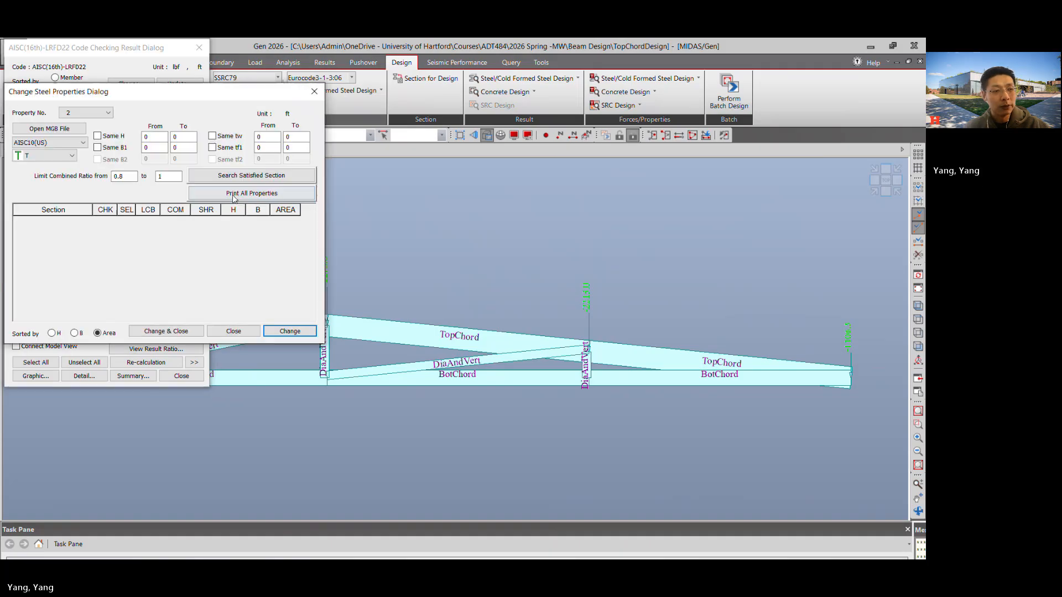
click(246, 176)
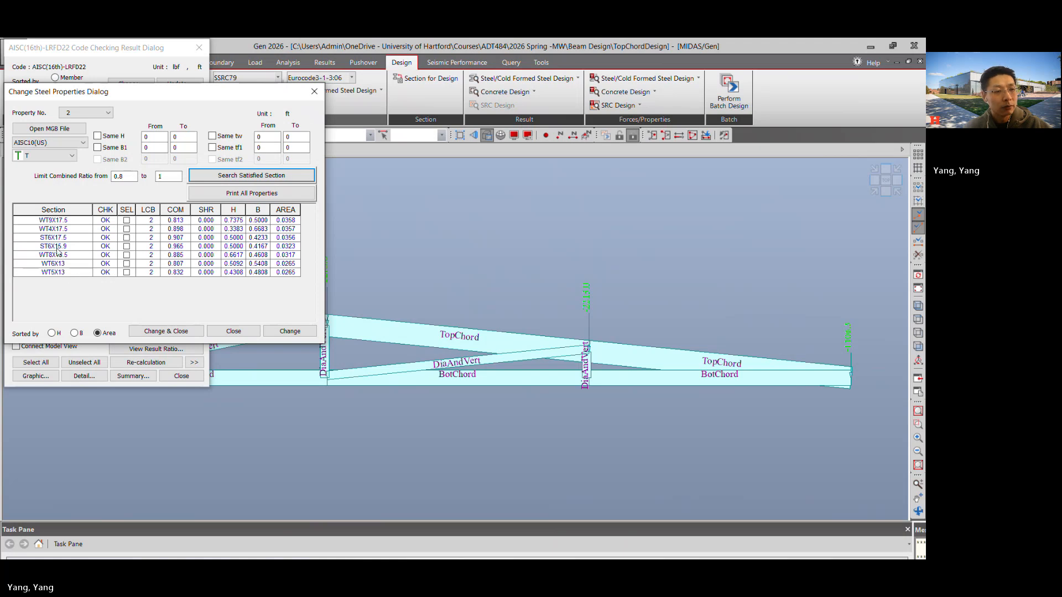
click(126, 272)
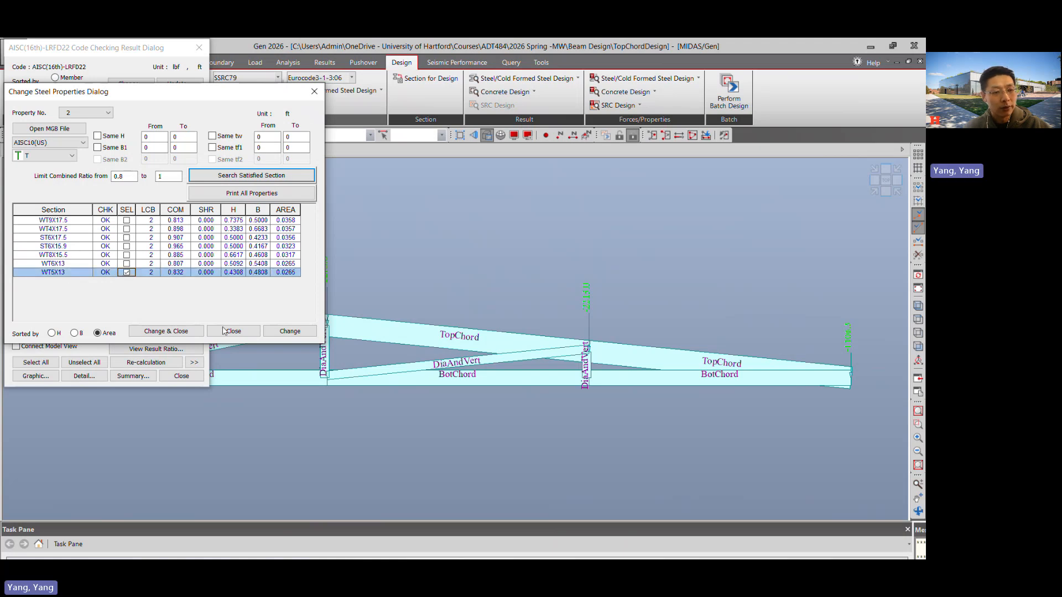
click(291, 332)
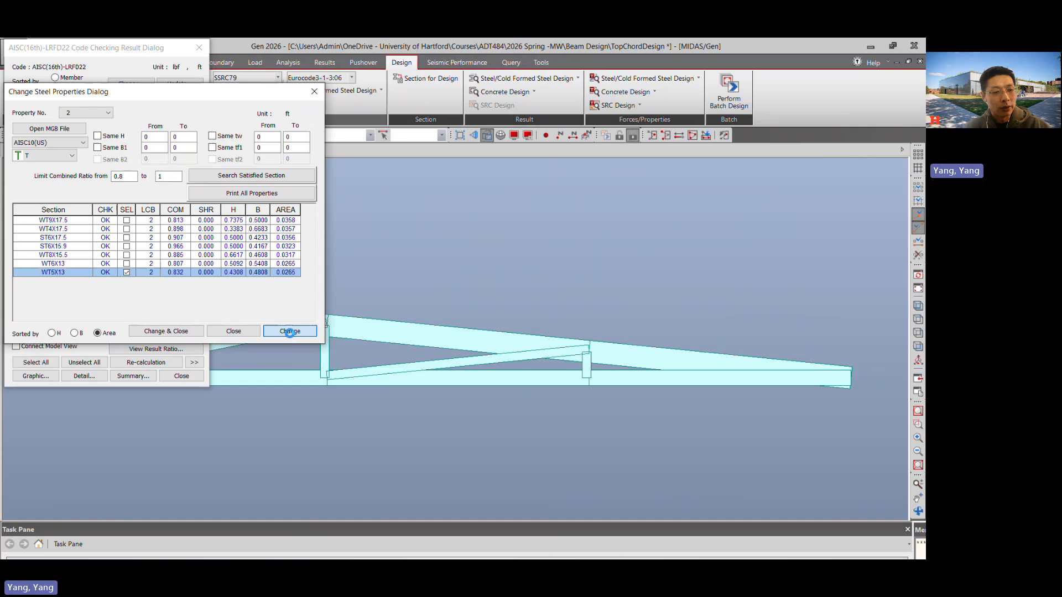
click(238, 332)
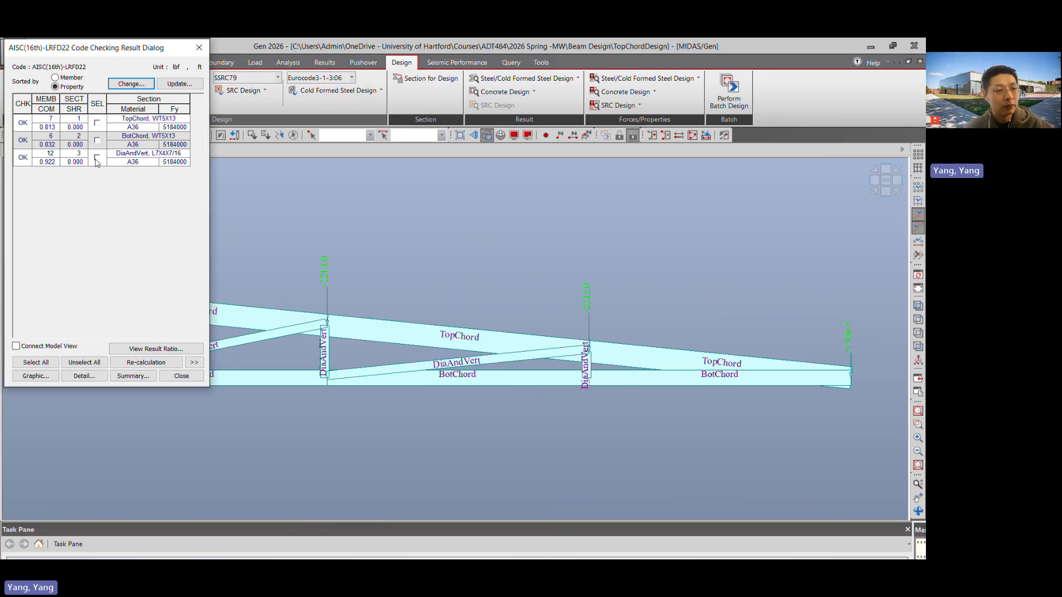
click(36, 362)
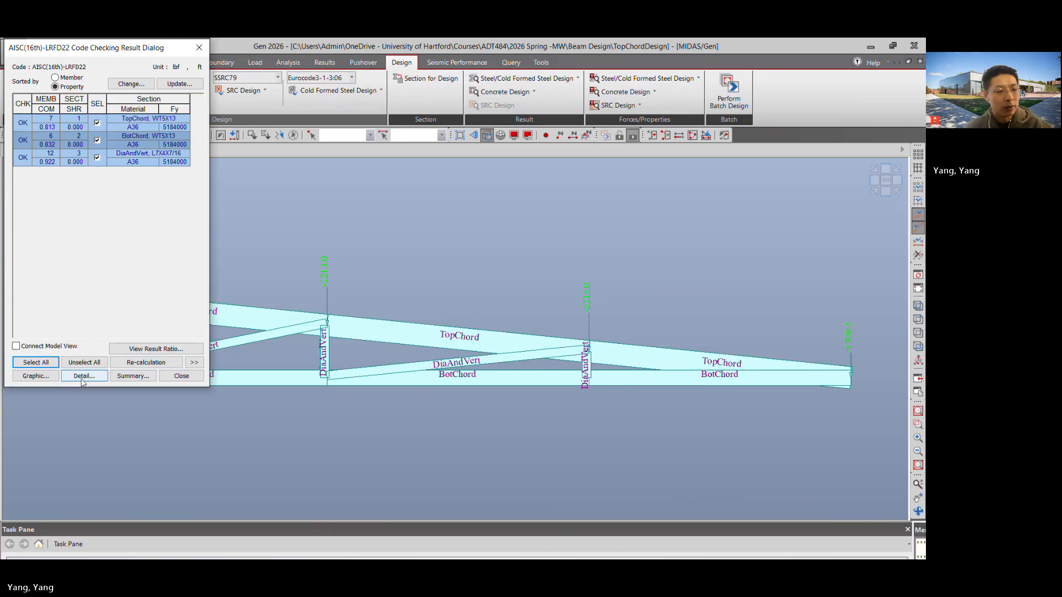
click(183, 376)
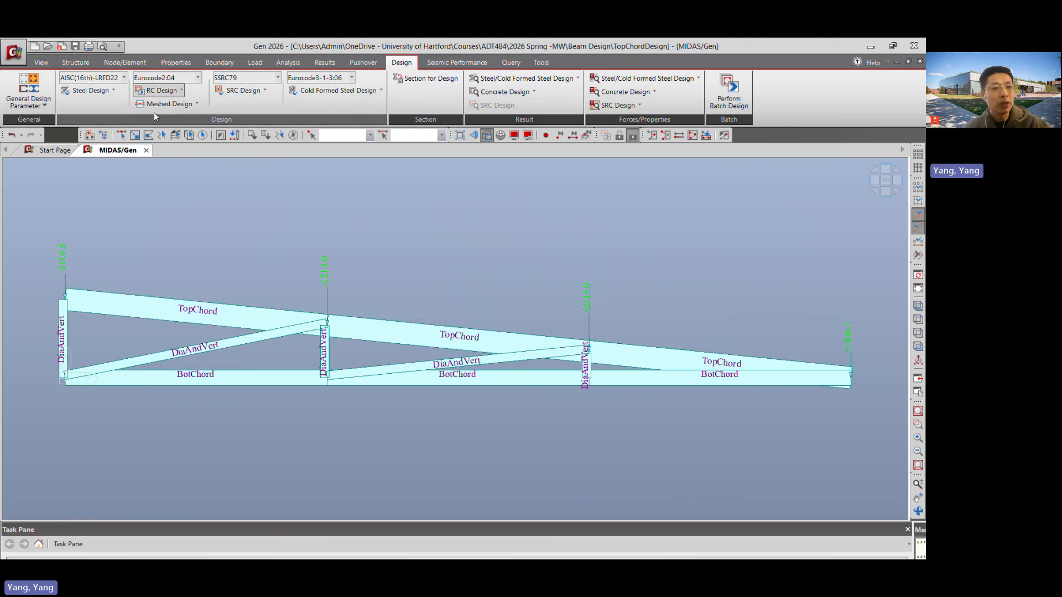
View the Steel Optimal Design criteria for the three truss sections with TopChord selected, and close the dialog without running the design.
click(98, 91)
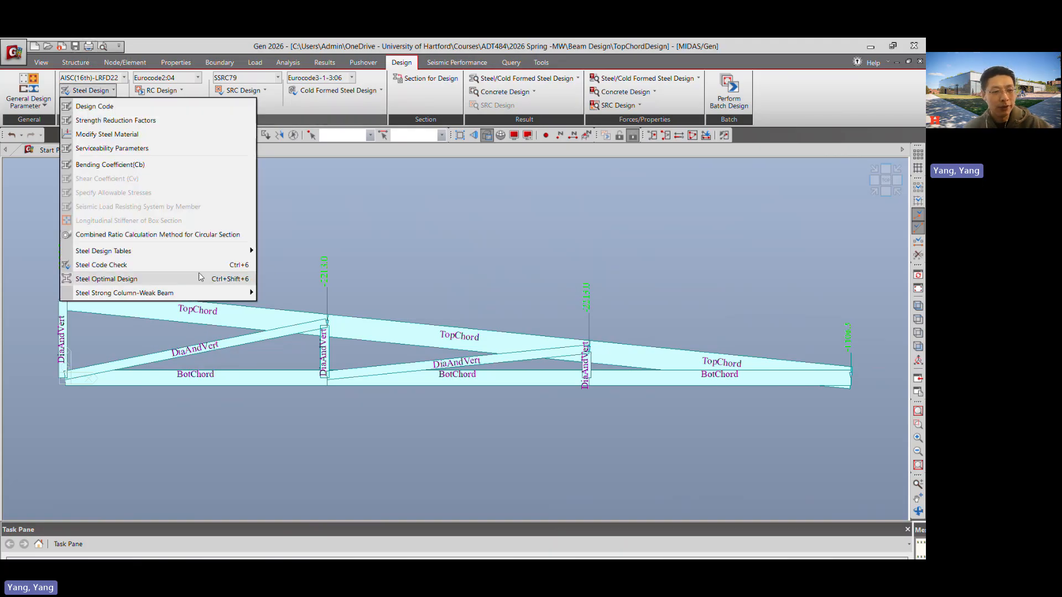
click(177, 278)
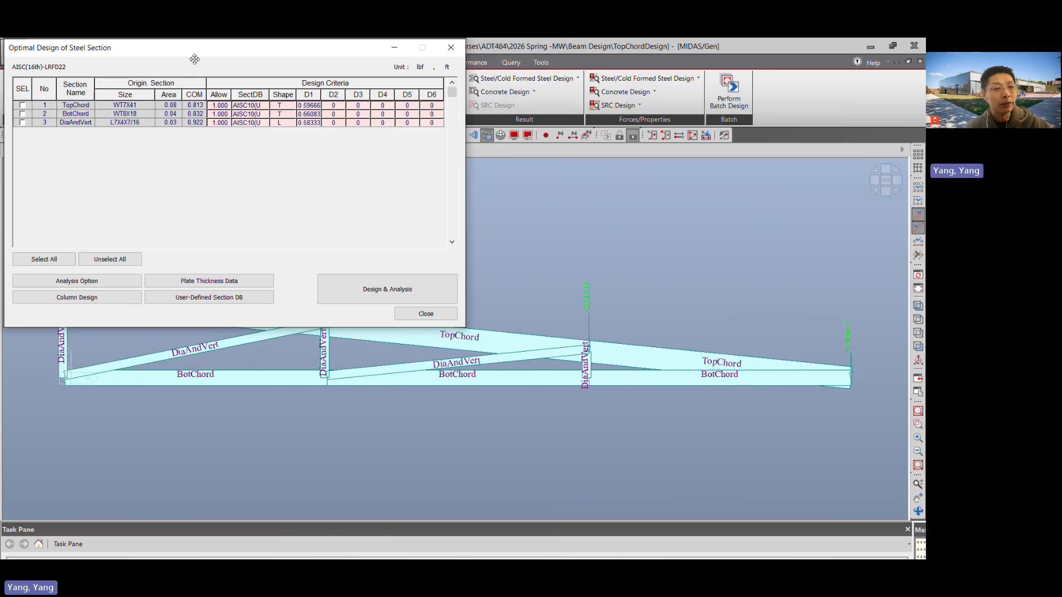
drag(193, 48, 548, 74)
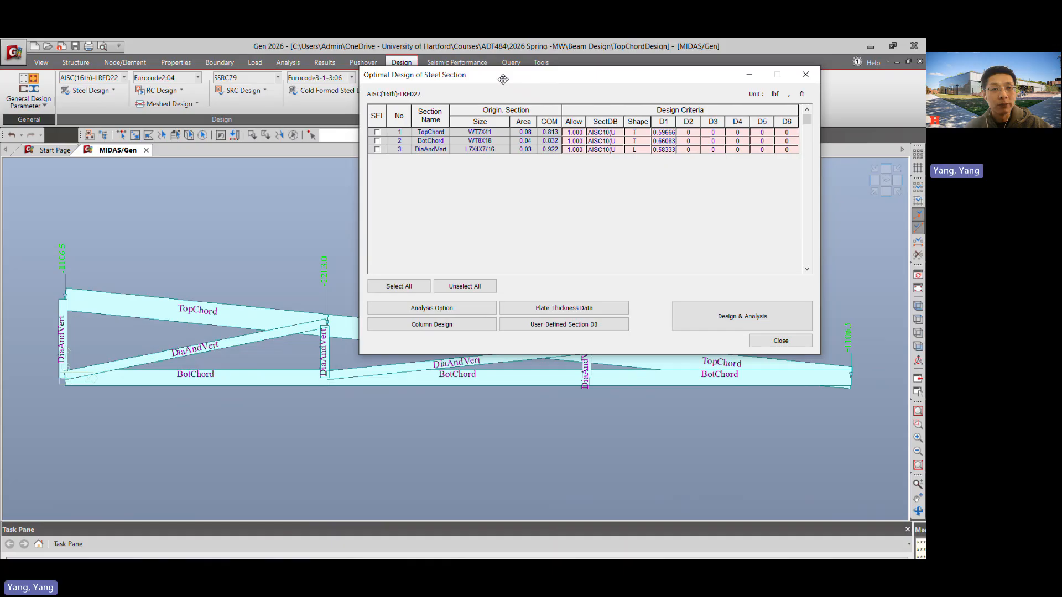
drag(541, 88, 500, 213)
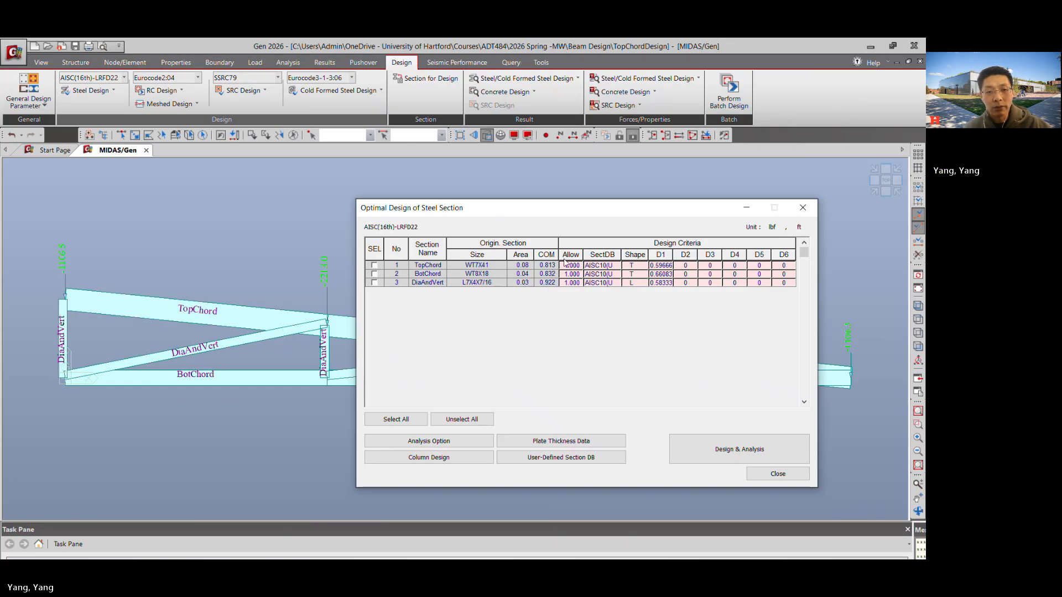
click(375, 265)
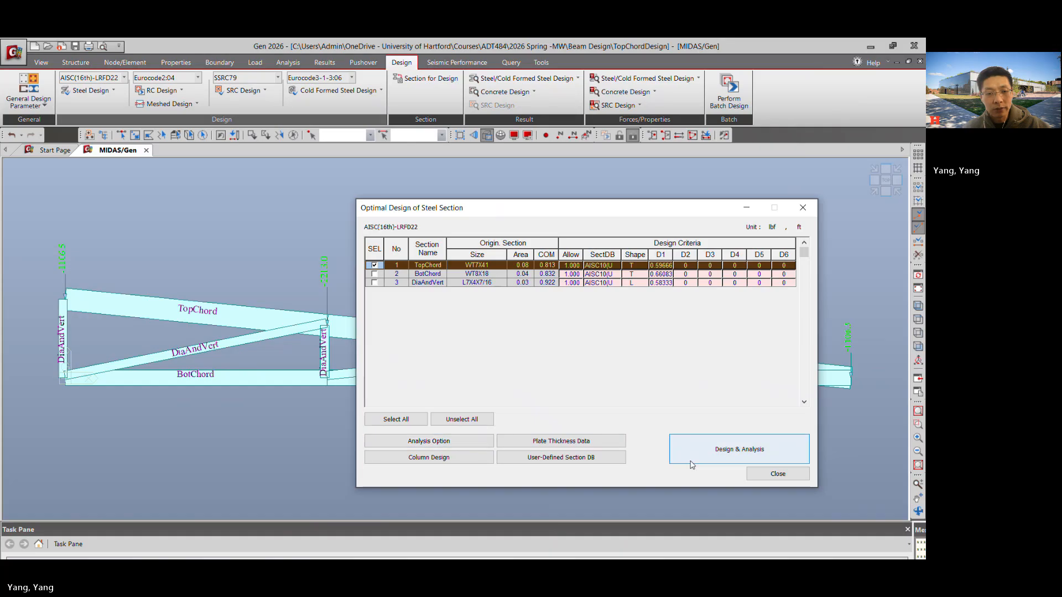
click(777, 474)
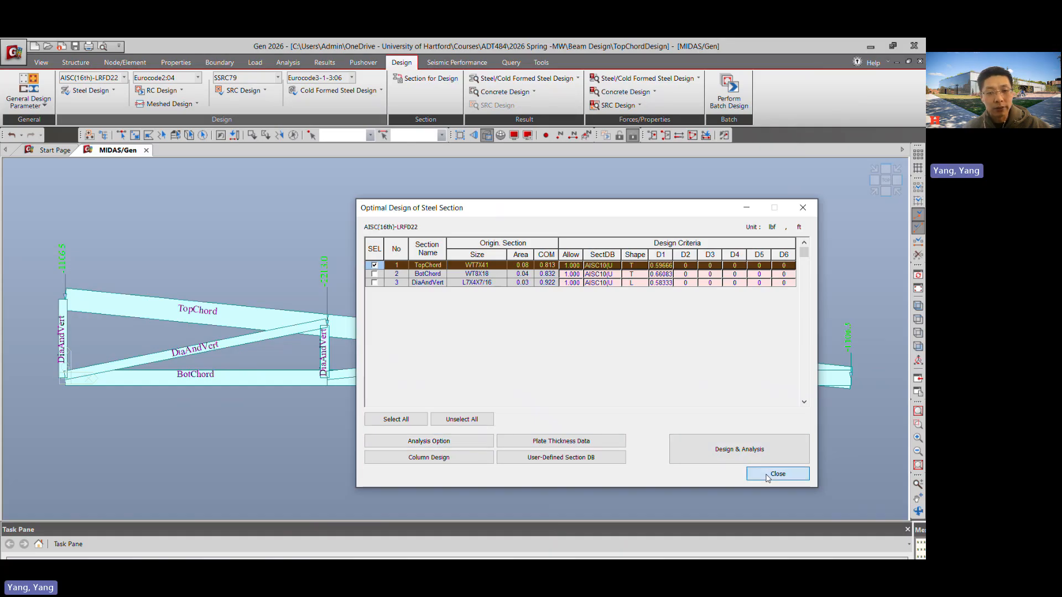
Run the Steel Code Check again and open TopChord's graphic design report in an enlarged preview window.
click(114, 92)
click(148, 267)
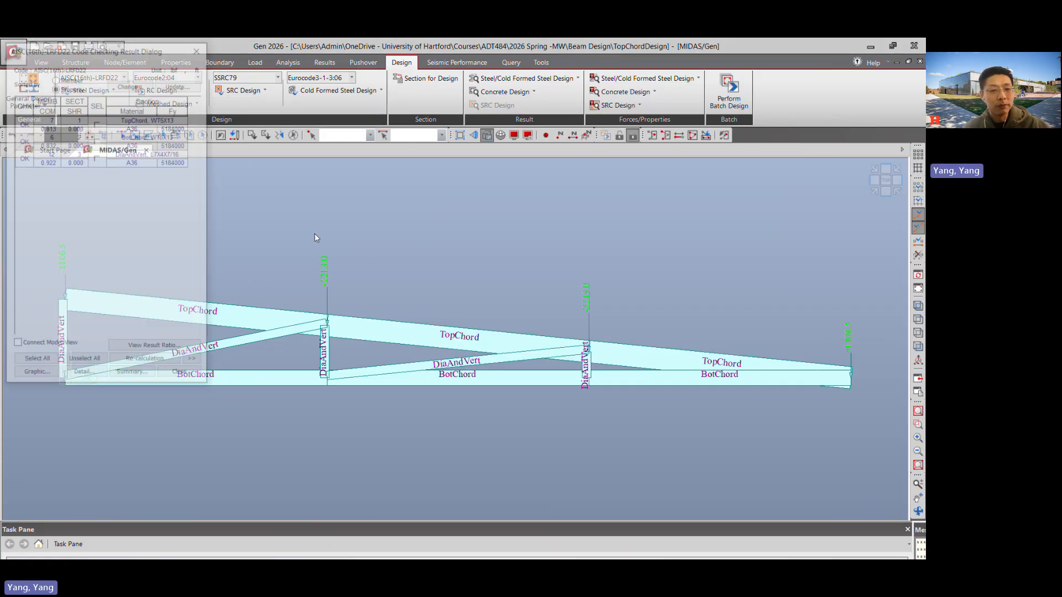
click(97, 123)
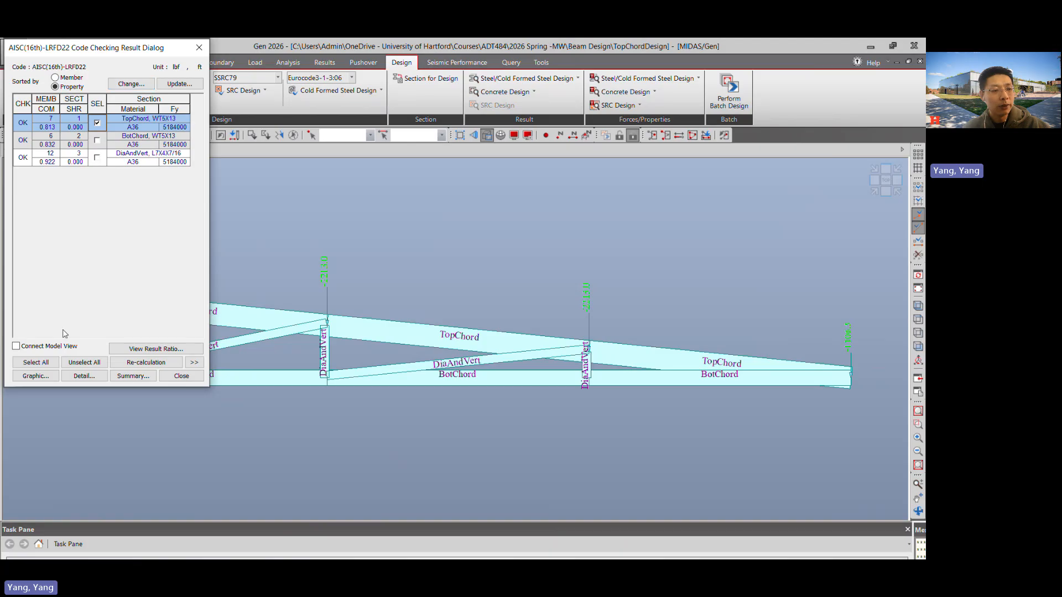
click(36, 375)
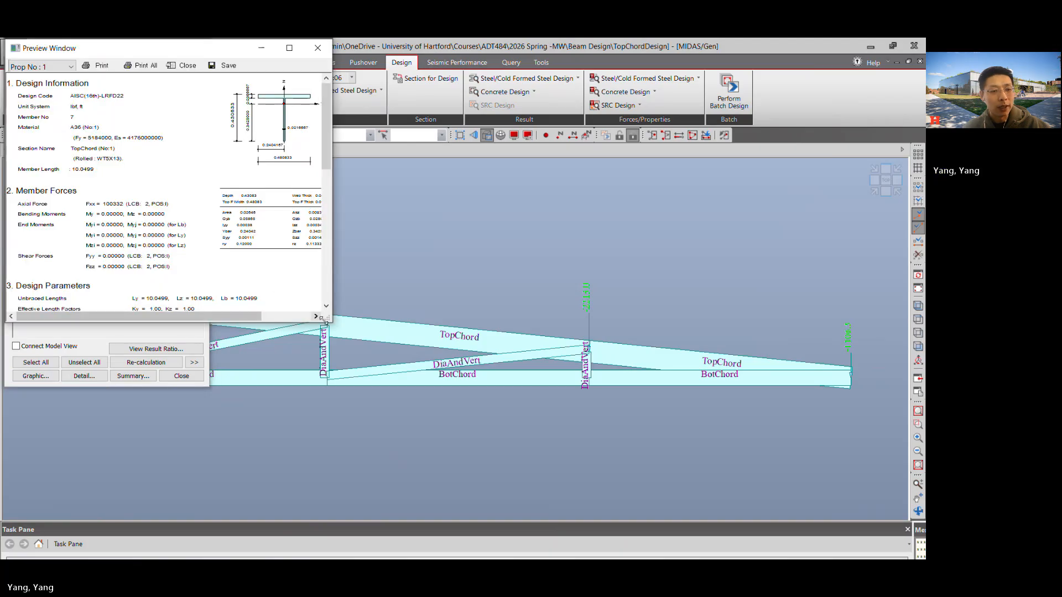
drag(324, 319, 836, 529)
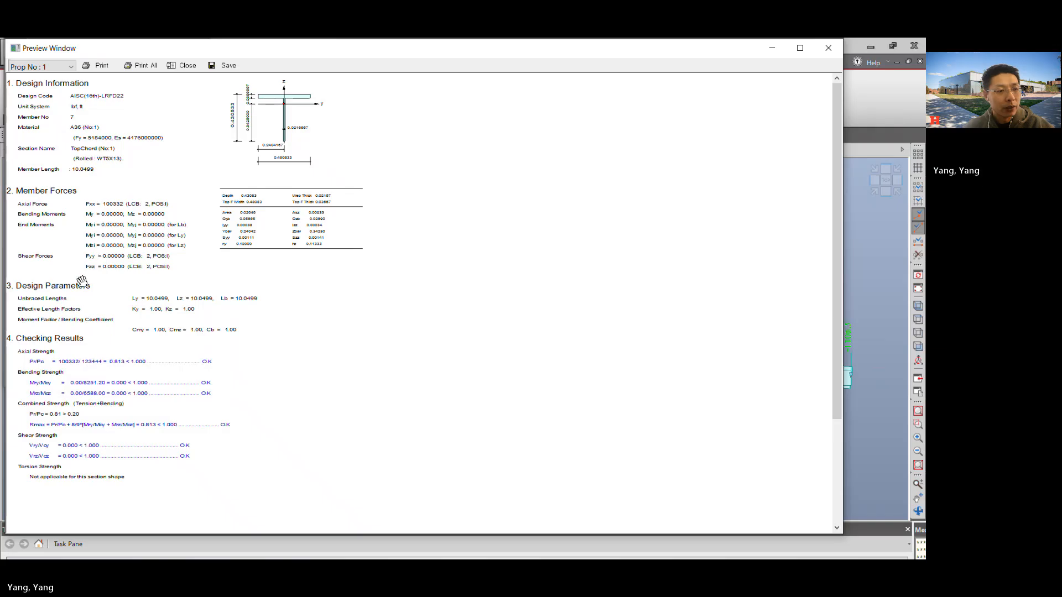
Examine the member forces, design parameters and checking results in the TopChord report, and close the preview.
drag(84, 283, 110, 280)
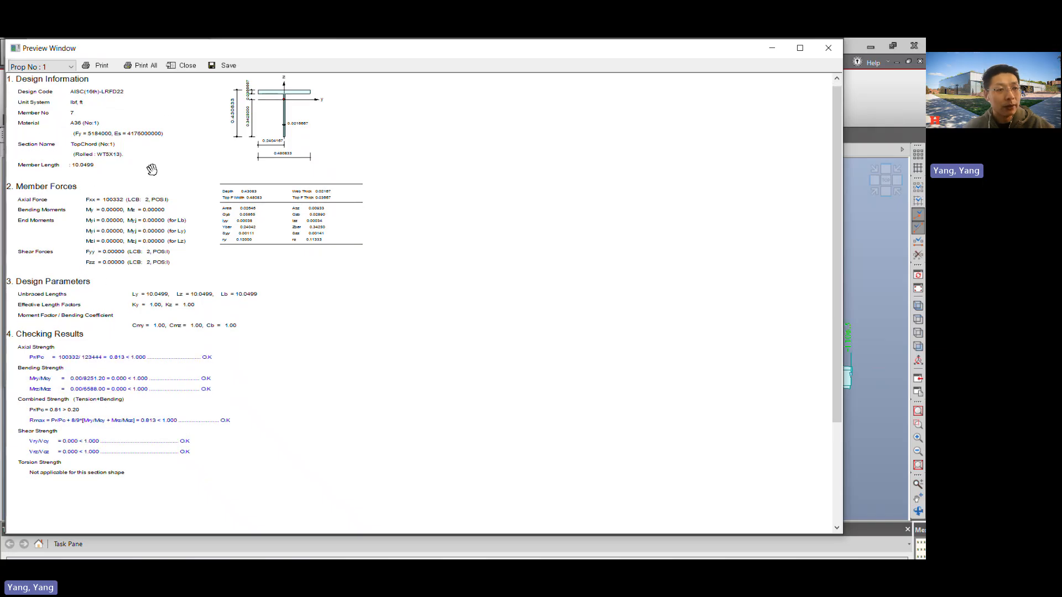
drag(158, 244, 158, 241)
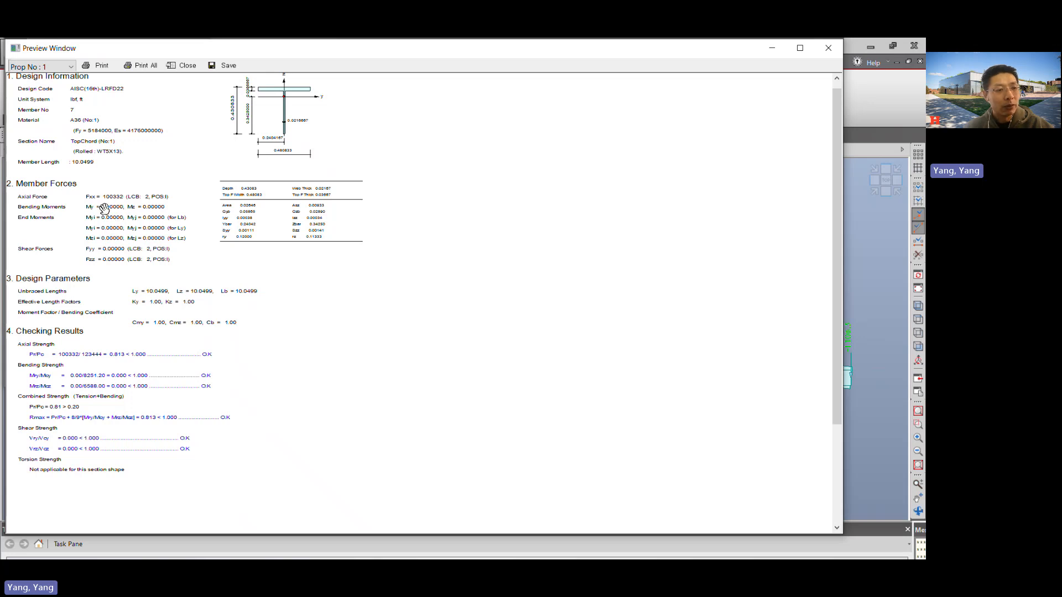
scroll(123, 259, down, 3)
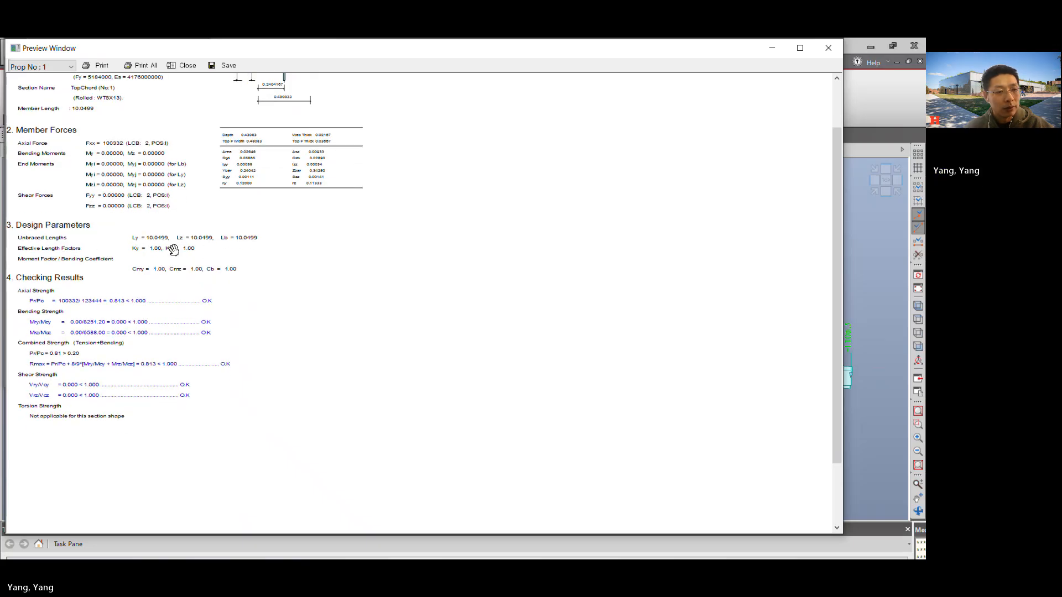
scroll(135, 266, down, 1)
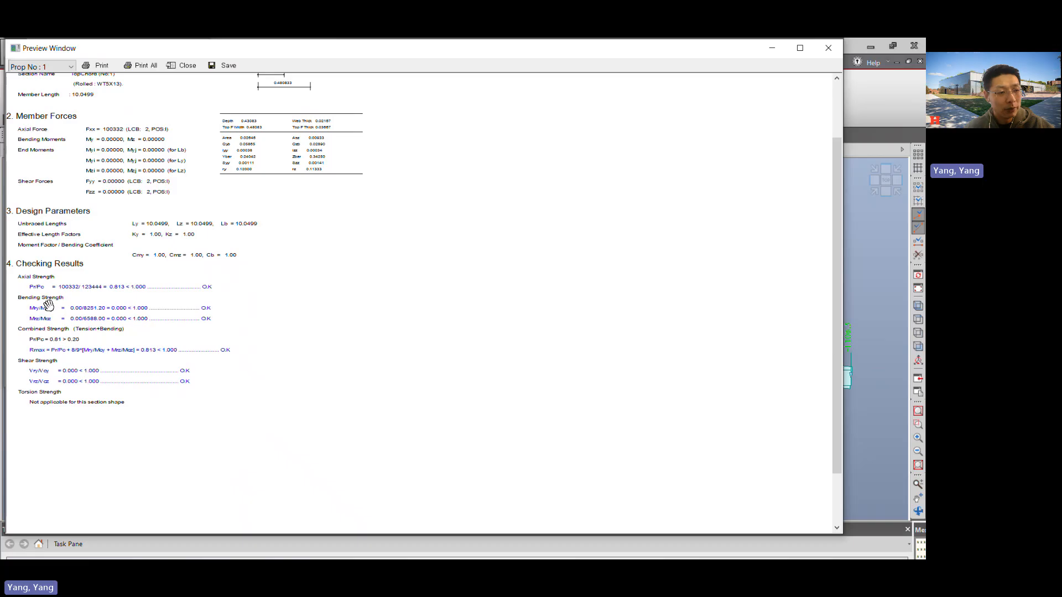
scroll(94, 300, down, 1)
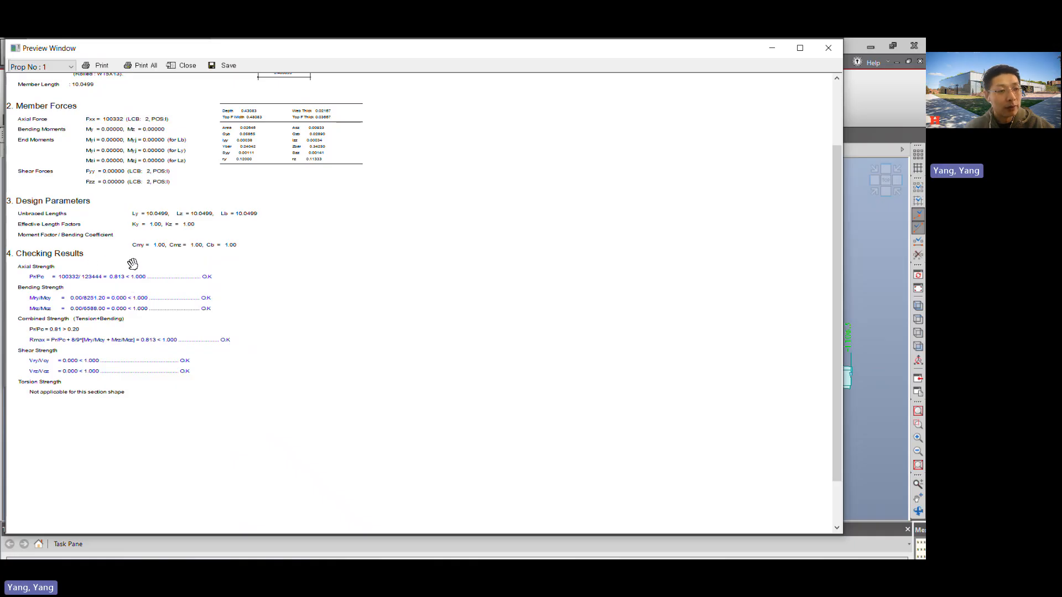
drag(264, 255, 265, 312)
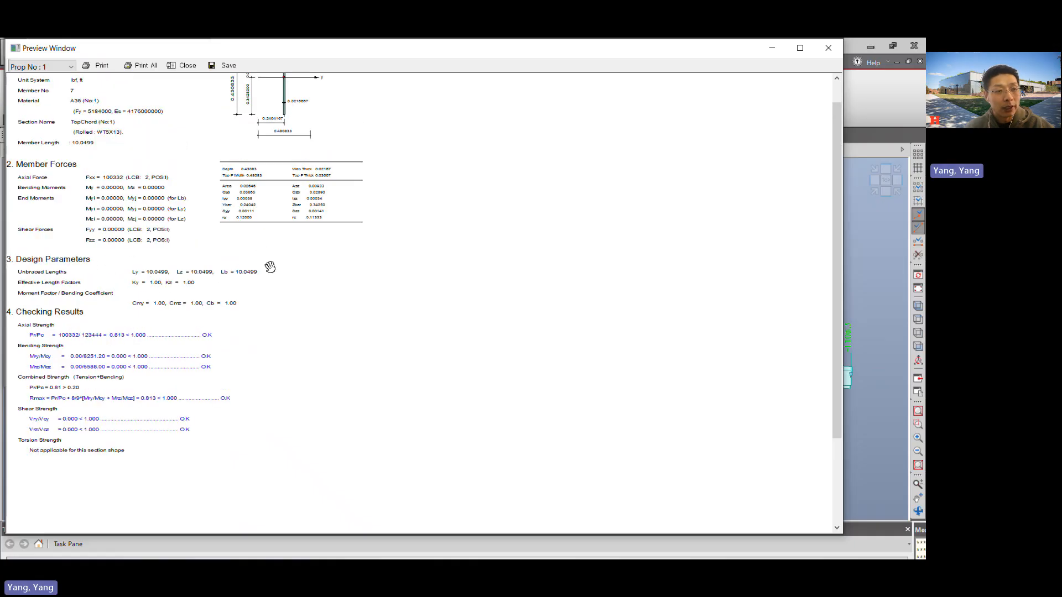
click(830, 48)
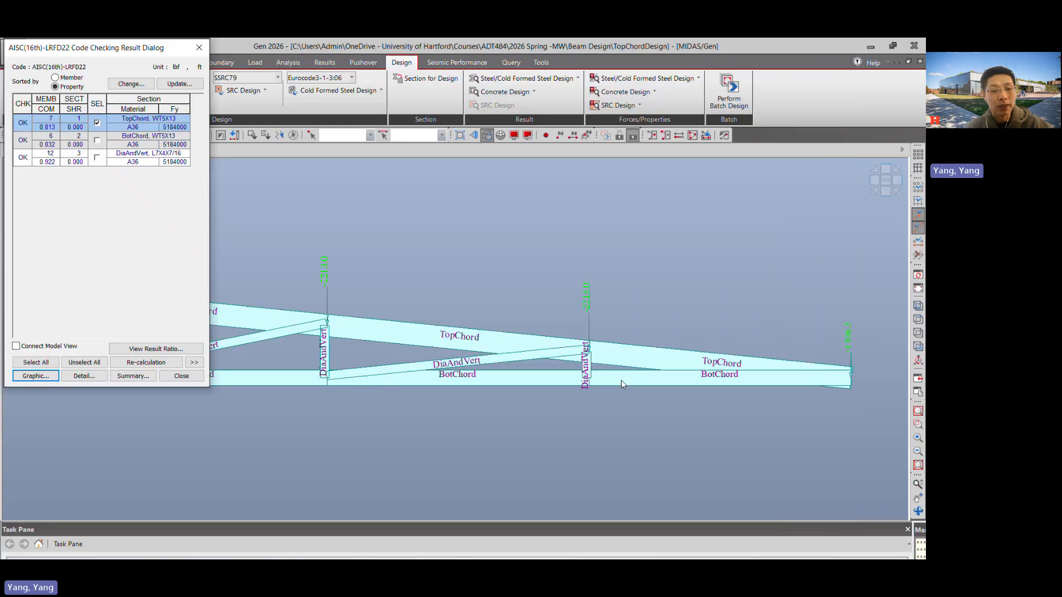
View the graphic design report for BotChord only, and close both the preview and the code check results.
click(98, 123)
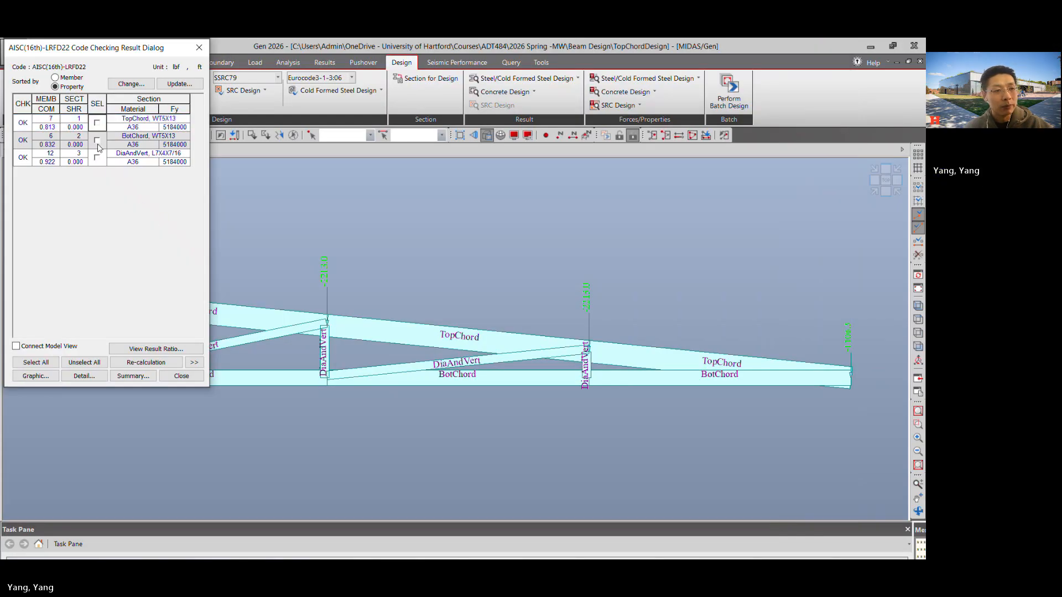
click(97, 140)
click(35, 375)
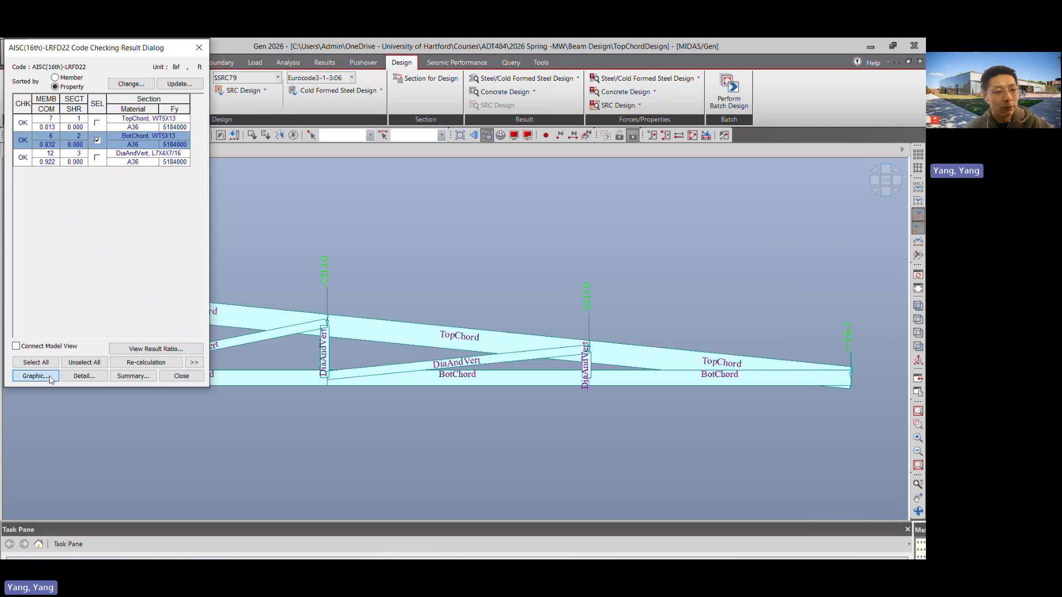
scroll(197, 263, down, 5)
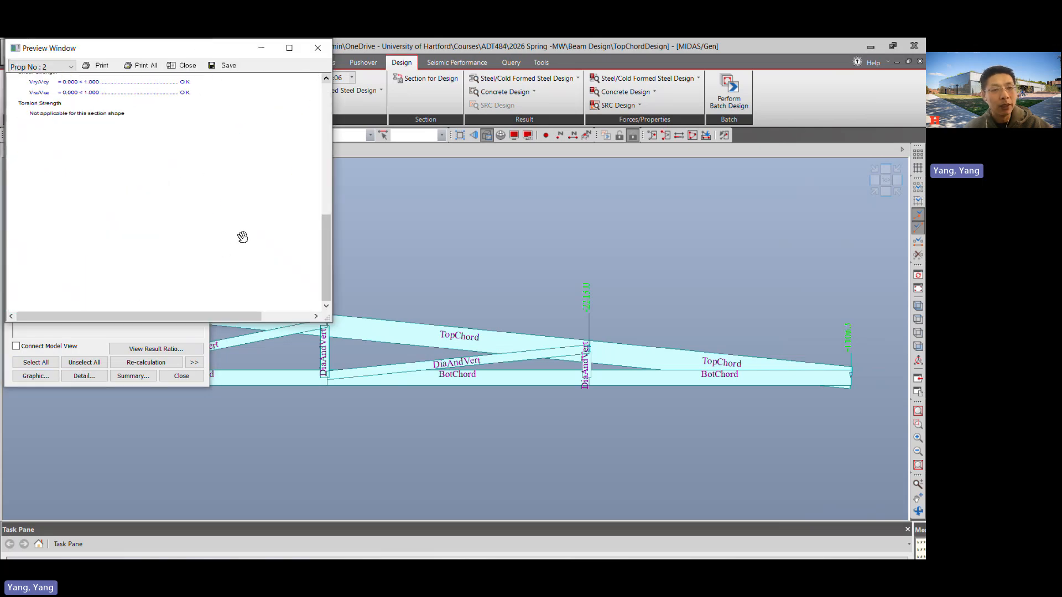
click(318, 48)
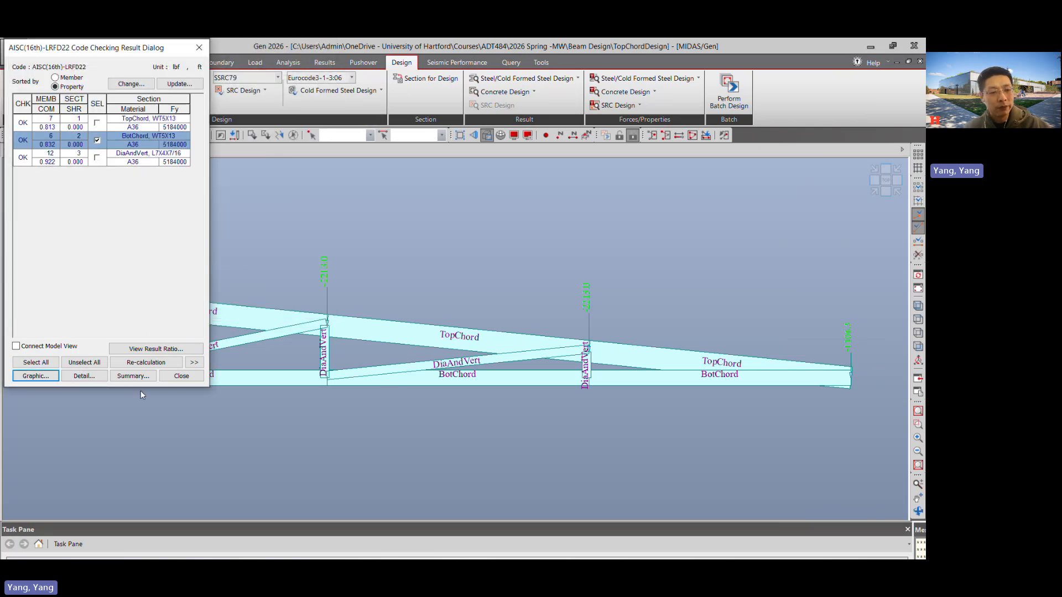
click(182, 376)
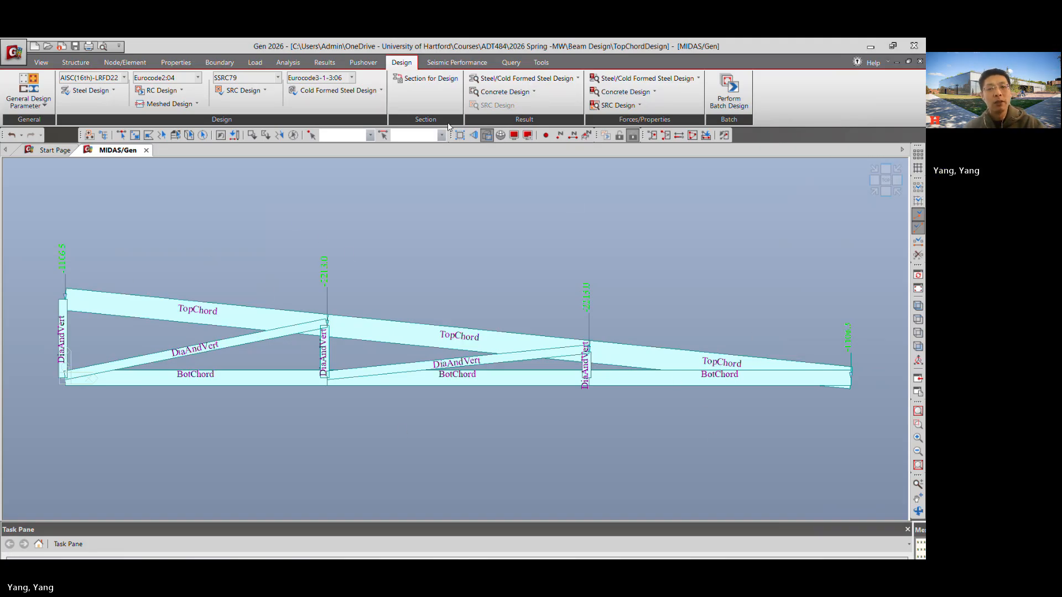
Display the section shapes on the truss members in place of the property names.
click(121, 136)
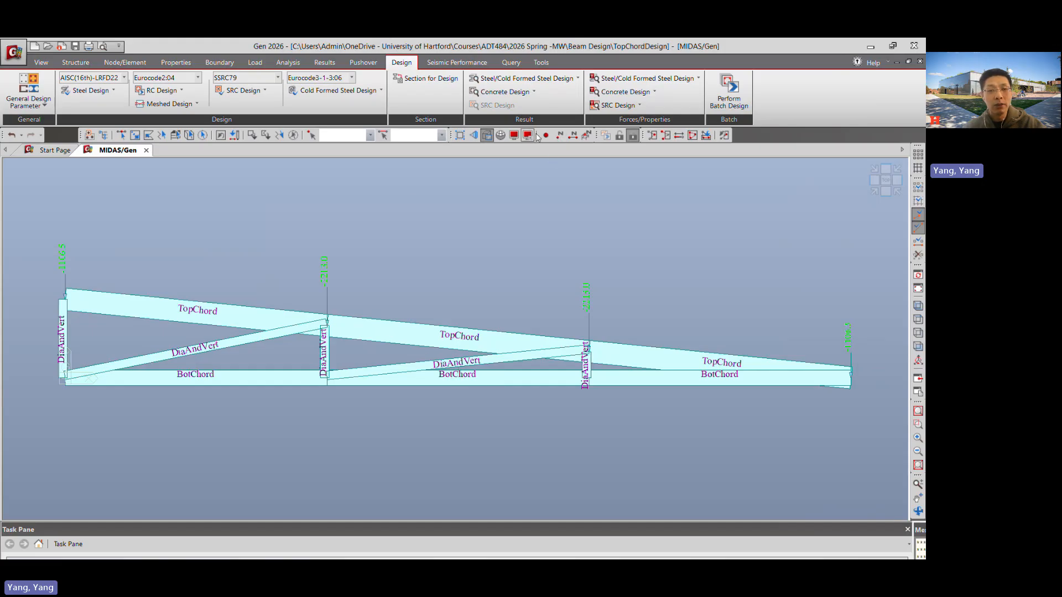
click(515, 136)
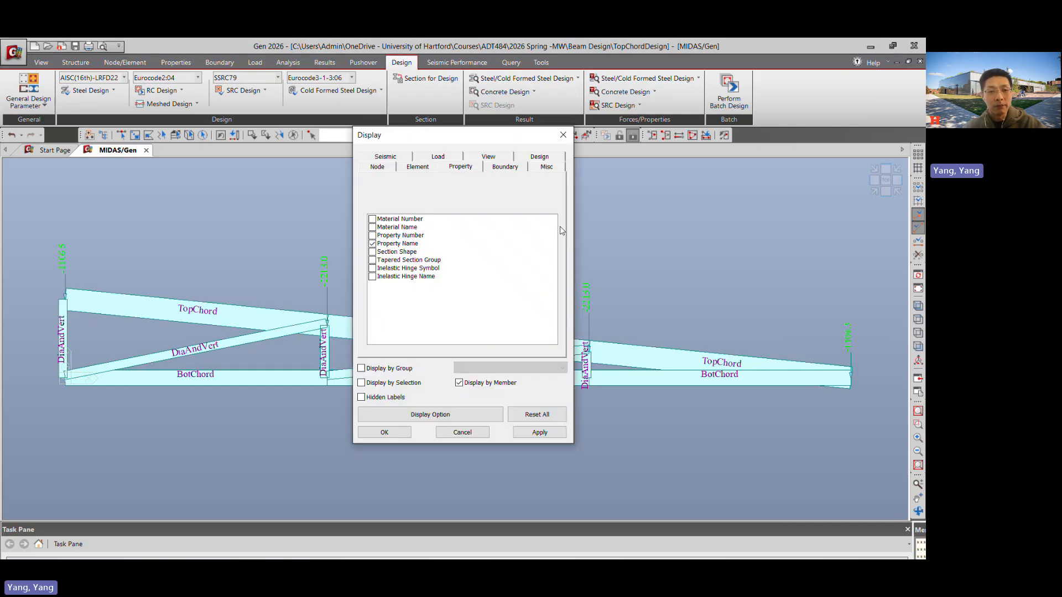
click(372, 243)
click(372, 252)
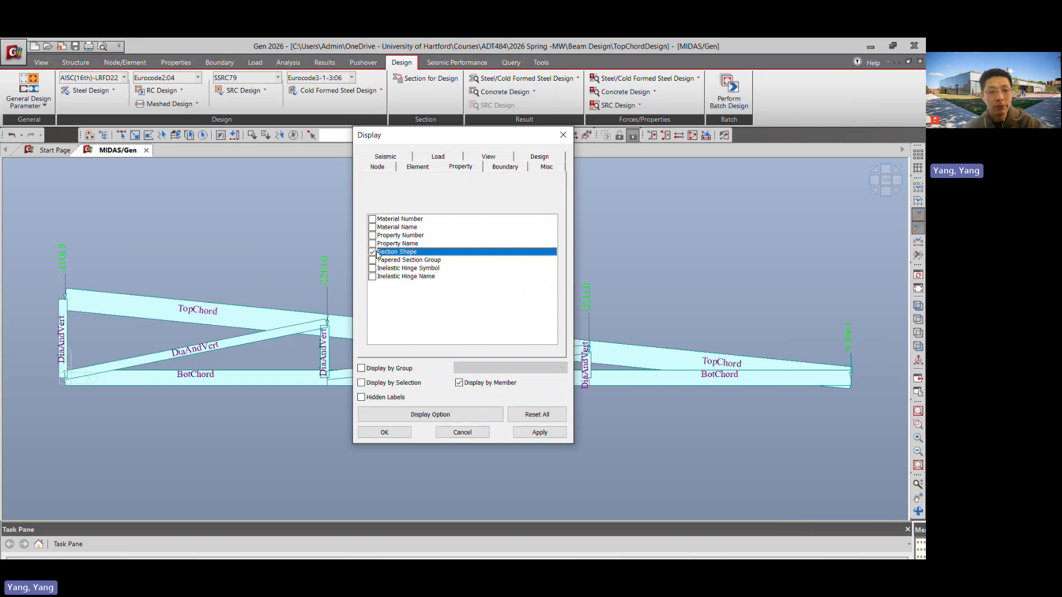
click(539, 432)
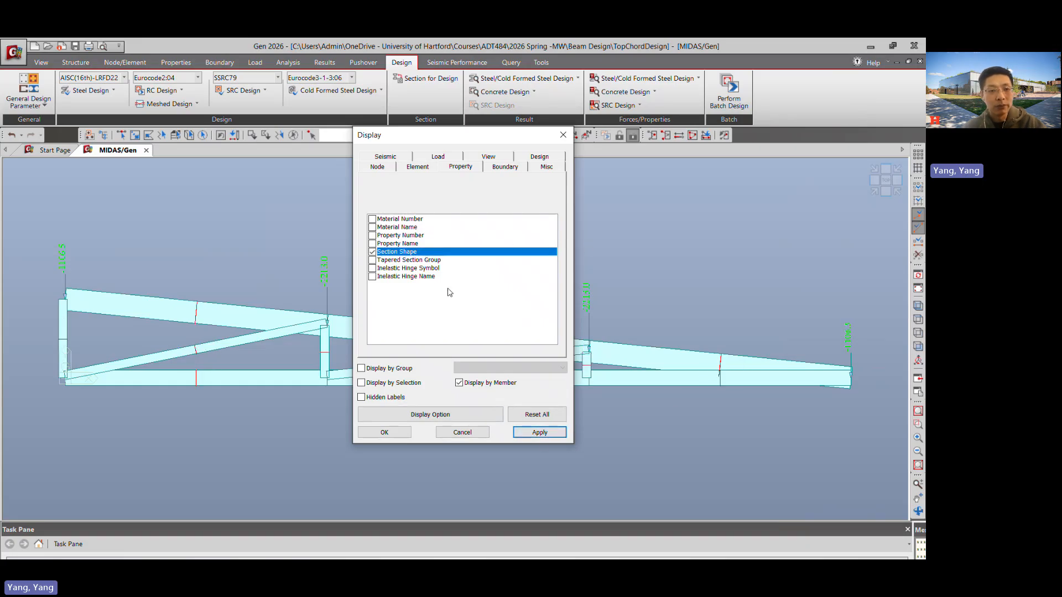
Switch off the section shape and property name labels on the truss members, and restore the maximized program window to a smaller size.
click(372, 252)
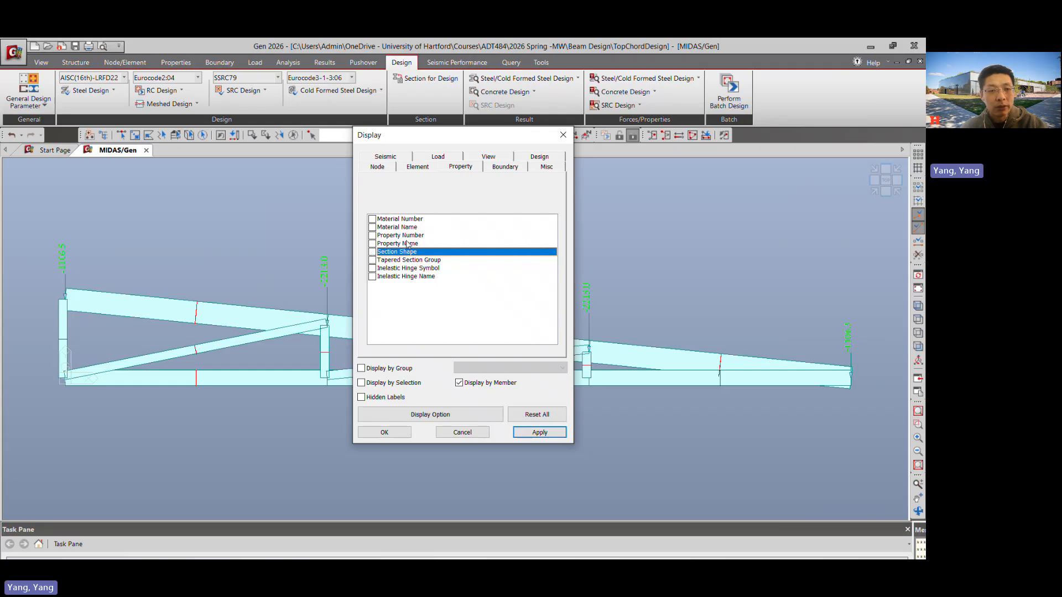
click(372, 235)
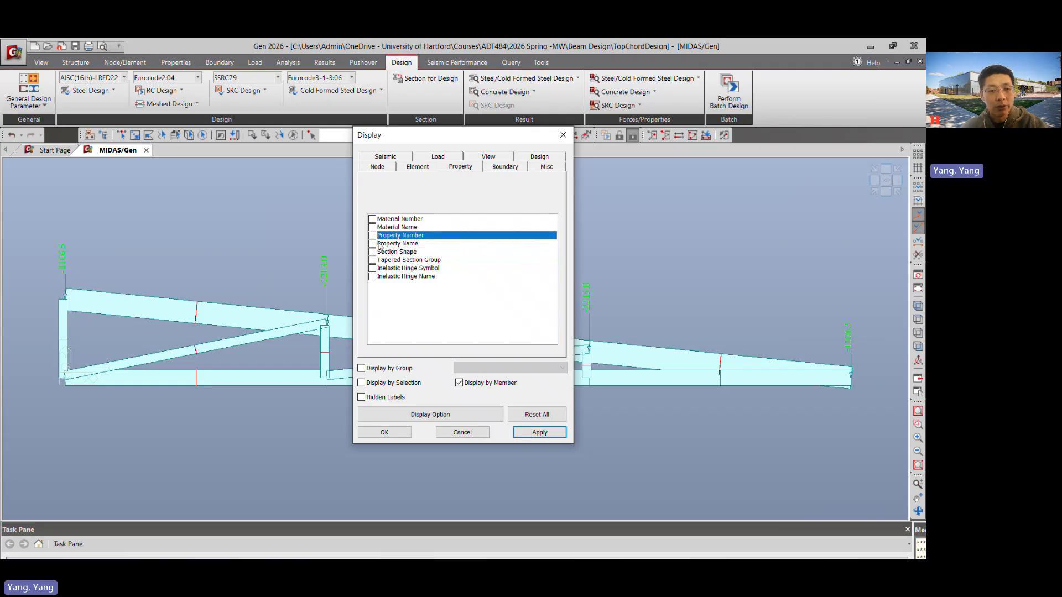
click(372, 244)
click(539, 432)
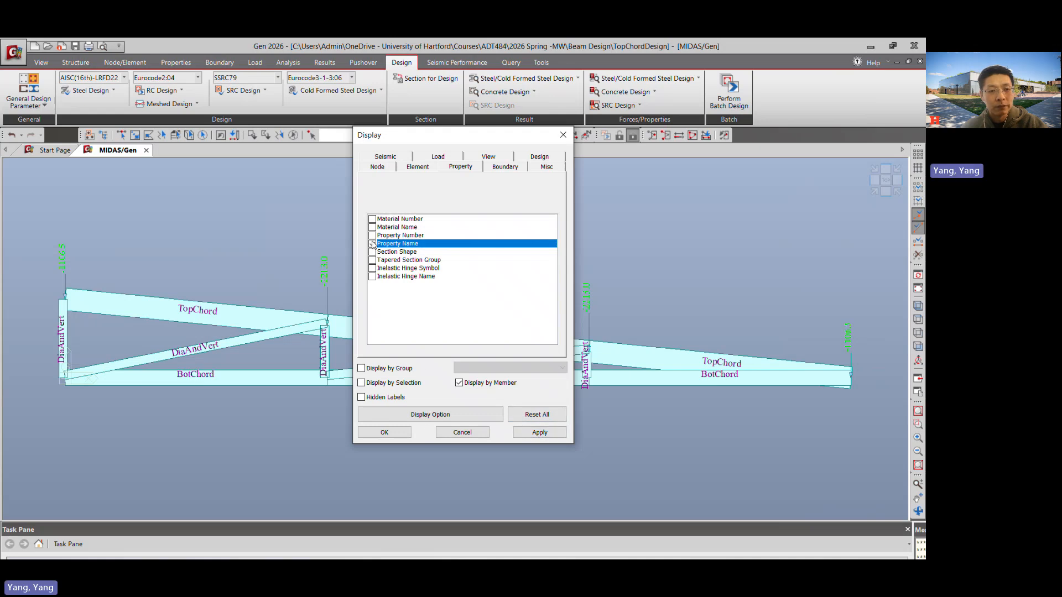
click(384, 432)
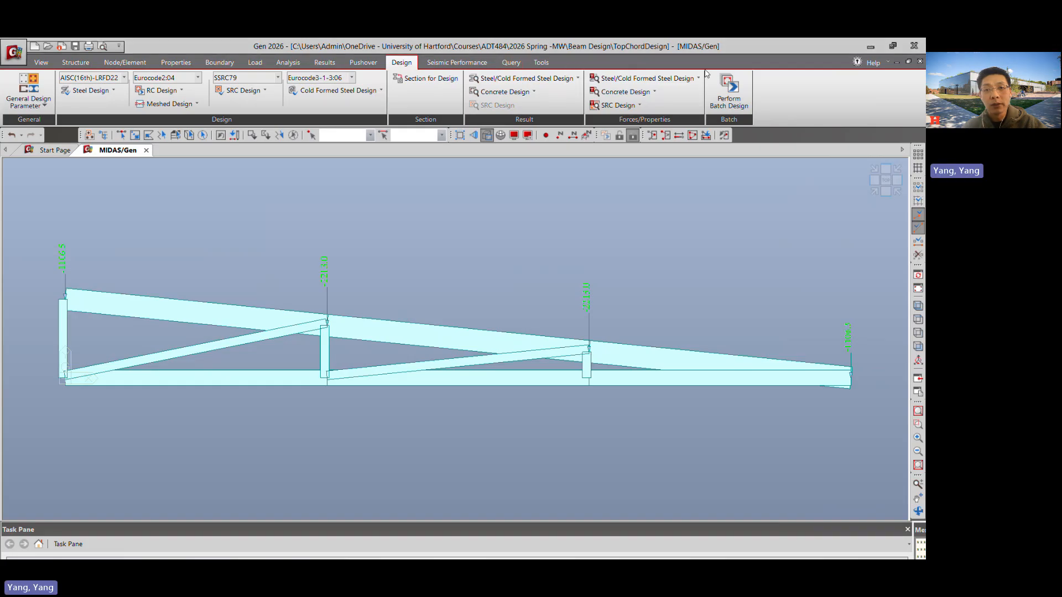
double_click(767, 50)
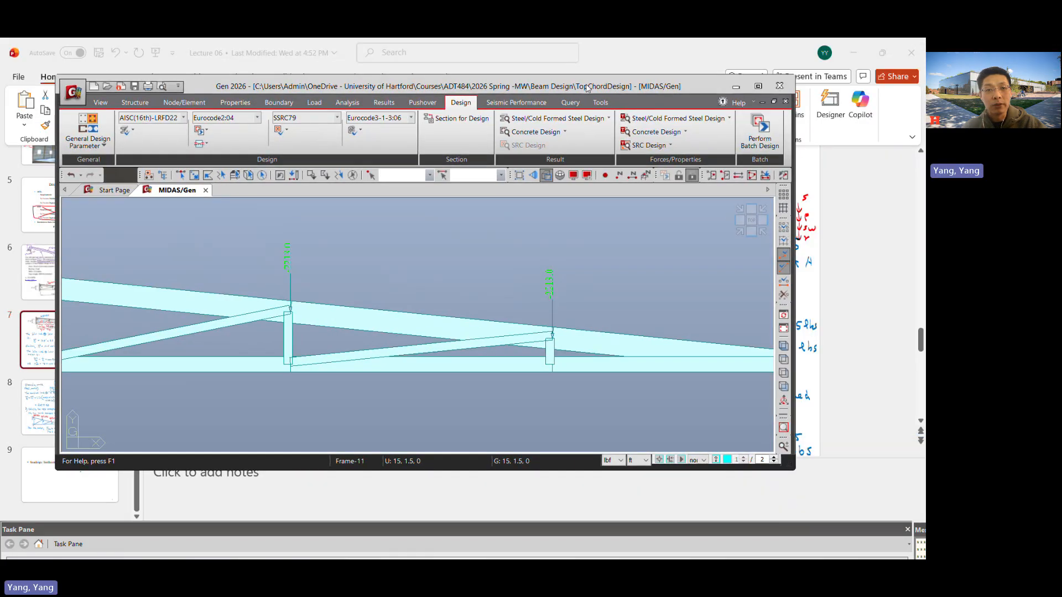